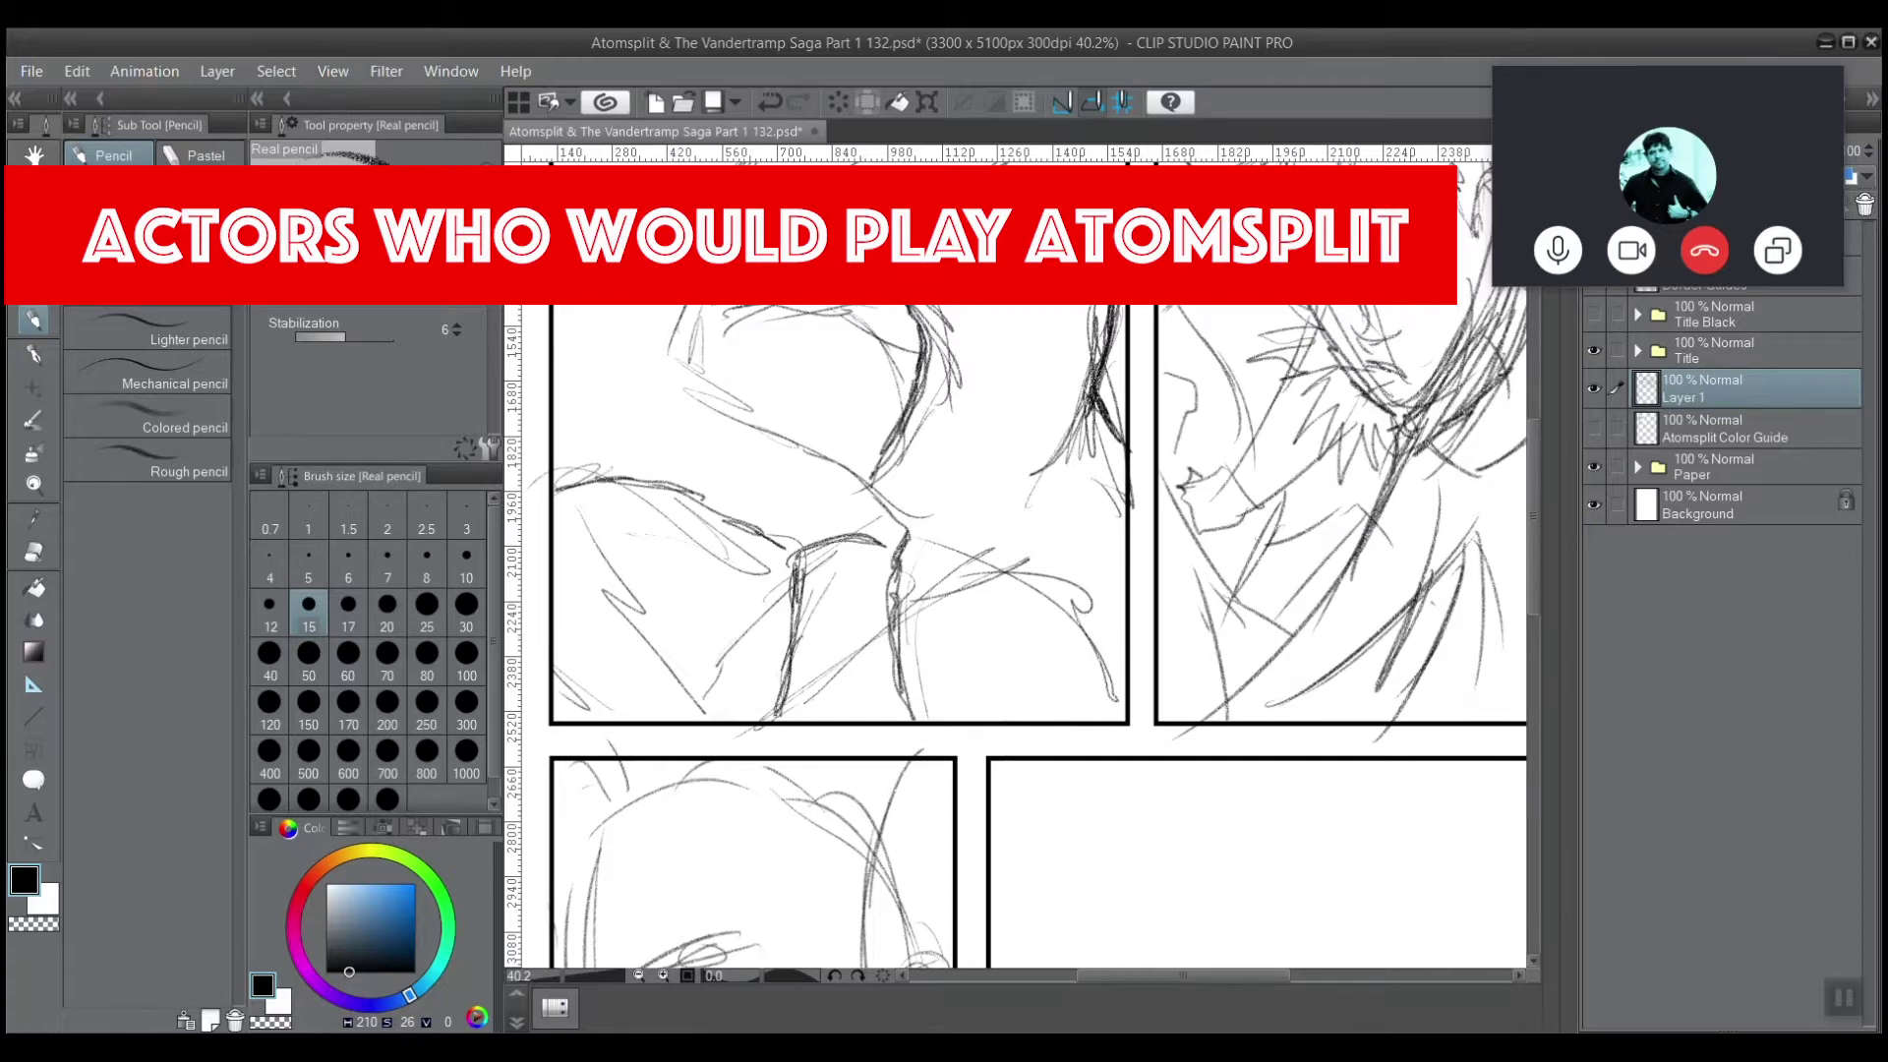
# Darken the rough pencil lines of the large figure's bent legs along the lower edge of the first panel.
pyautogui.scroll(1, 701, 441)
pyautogui.moveTo(701, 441); pyautogui.dragTo(570, 374)
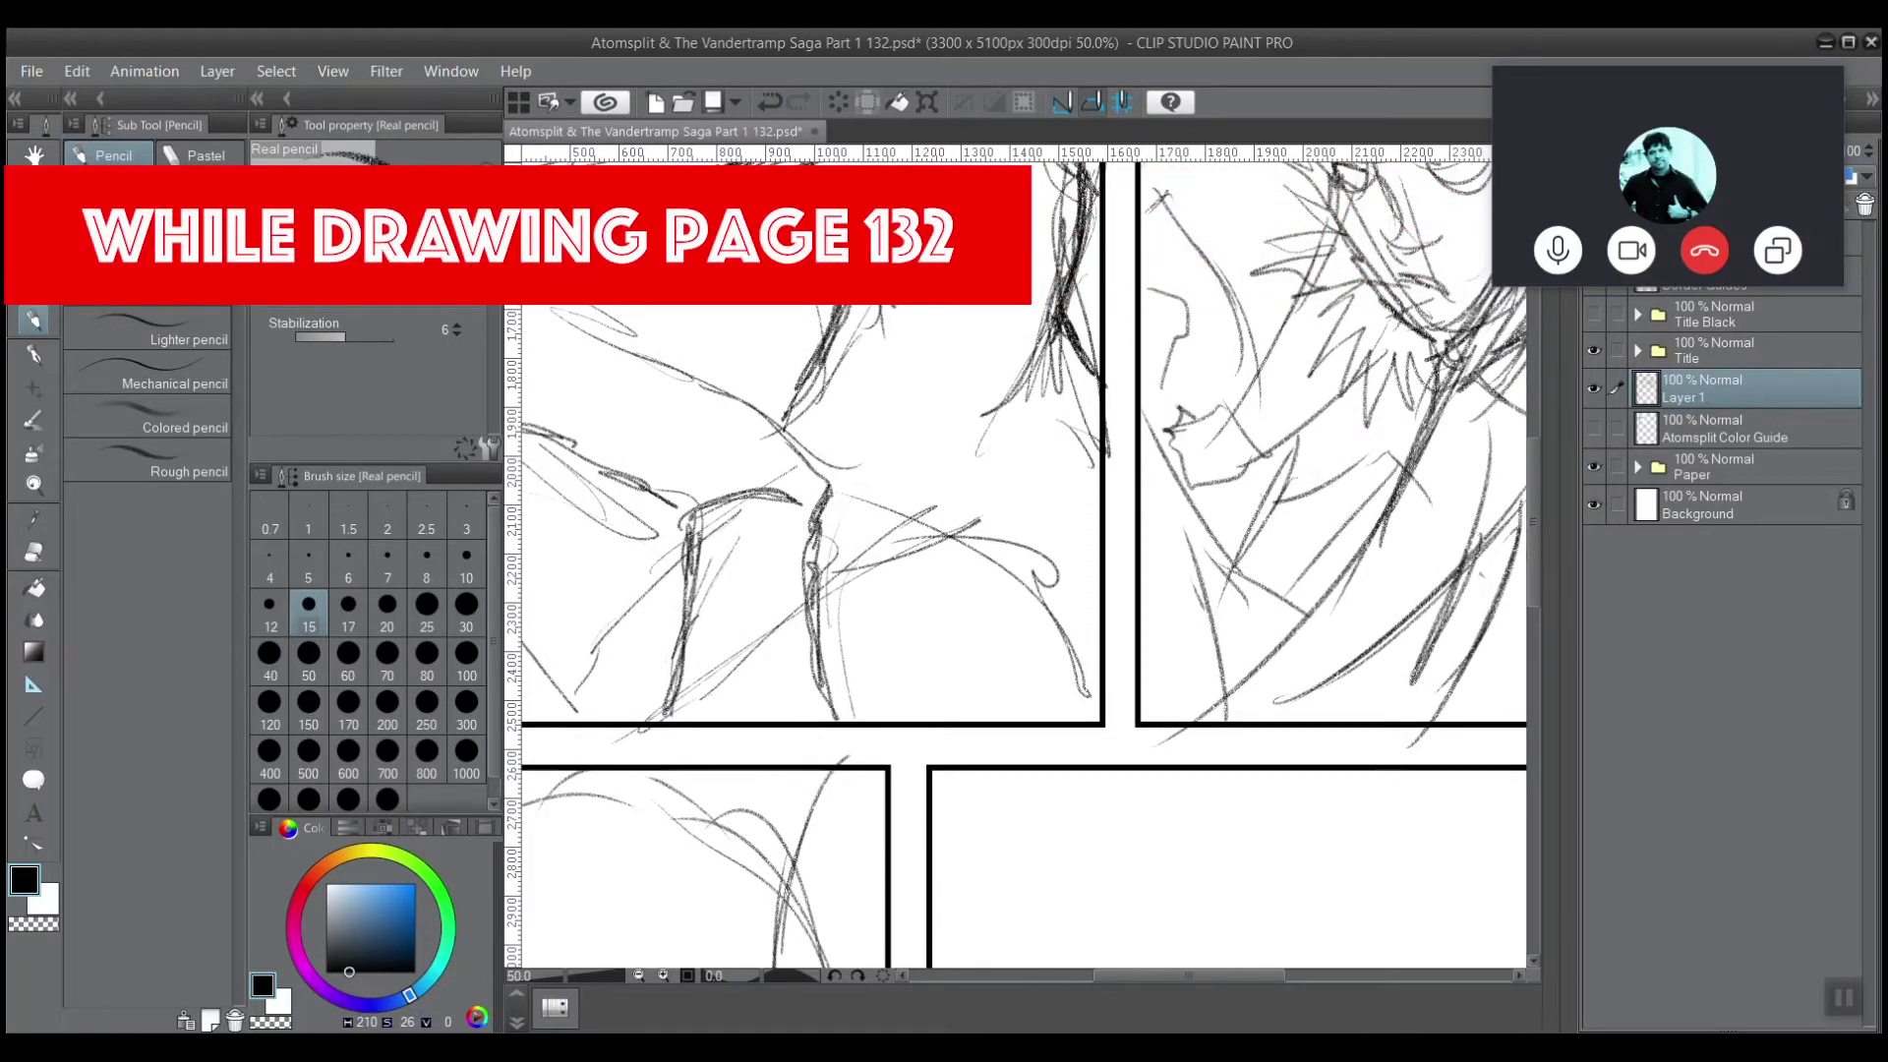
pyautogui.moveTo(892, 597); pyautogui.dragTo(836, 554)
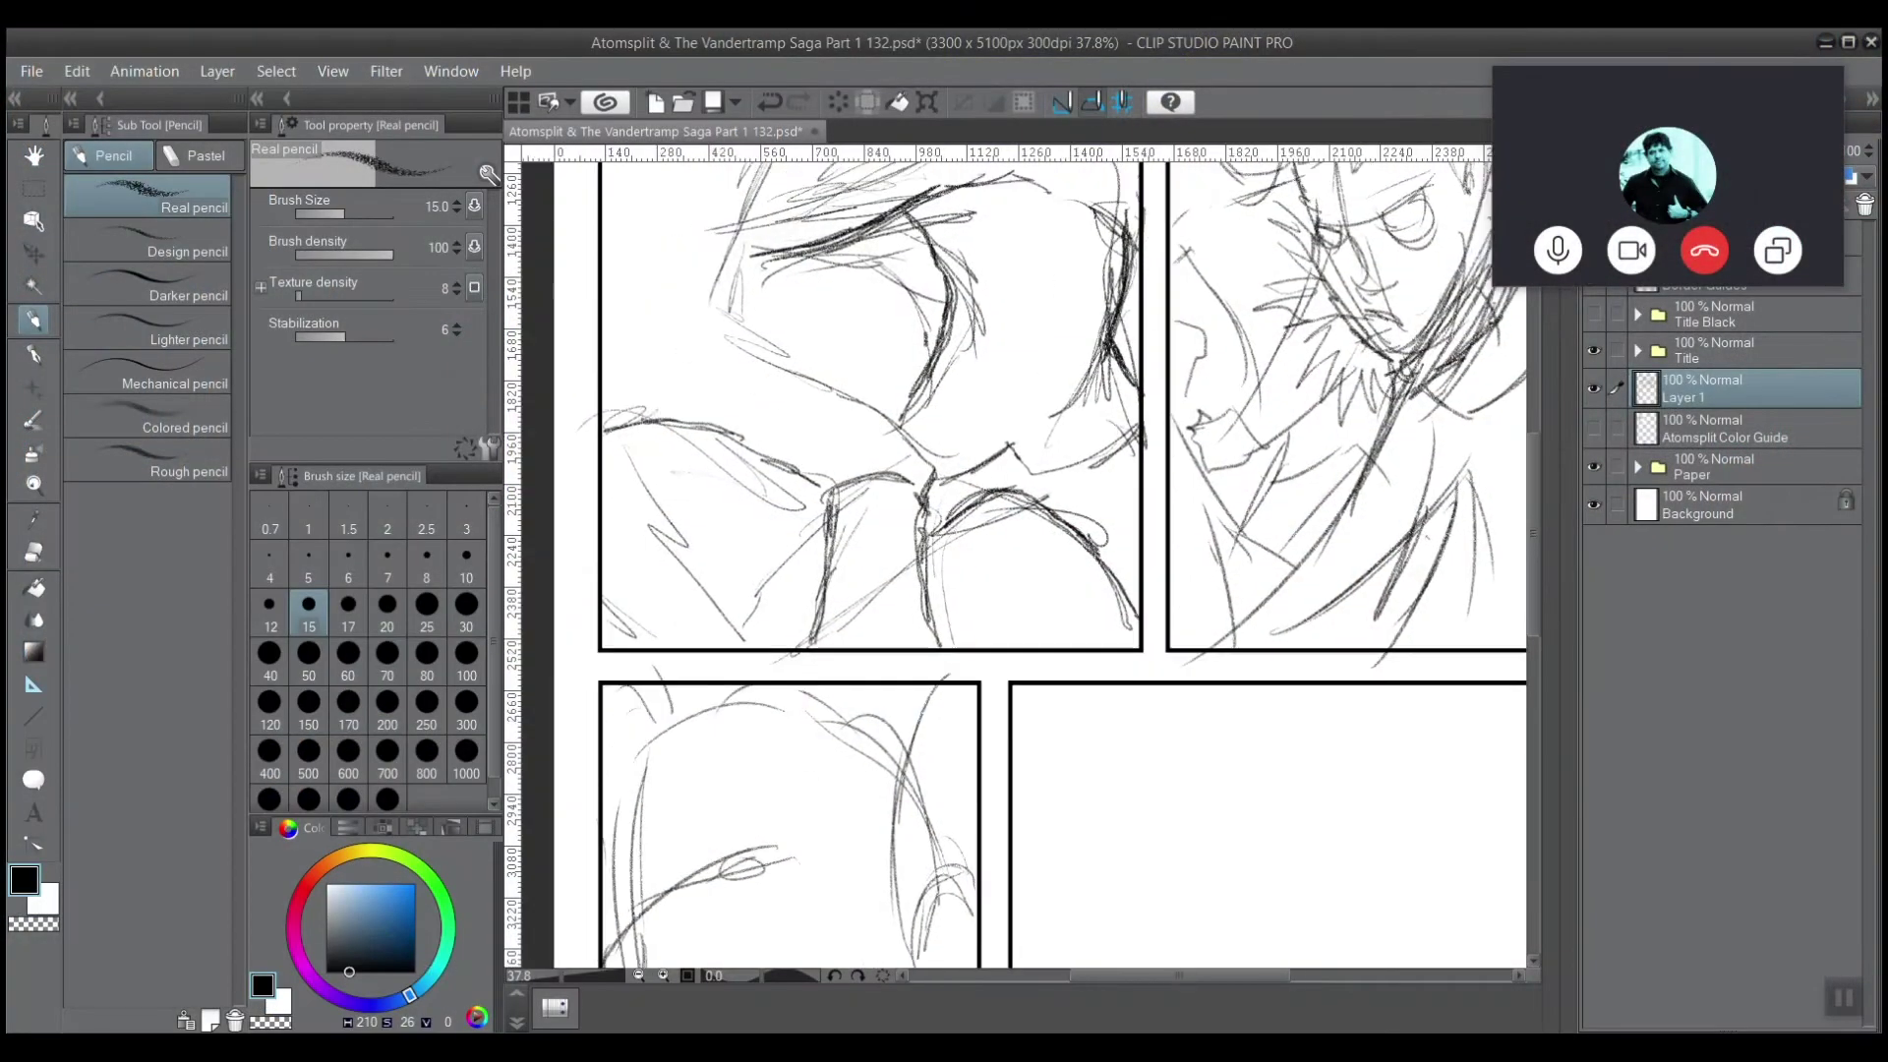
pyautogui.moveTo(570, 305); pyautogui.dragTo(593, 354)
pyautogui.moveTo(790, 562)
pyautogui.mouseDown()
pyautogui.moveTo(815, 529)
pyautogui.moveTo(750, 626)
pyautogui.mouseUp()
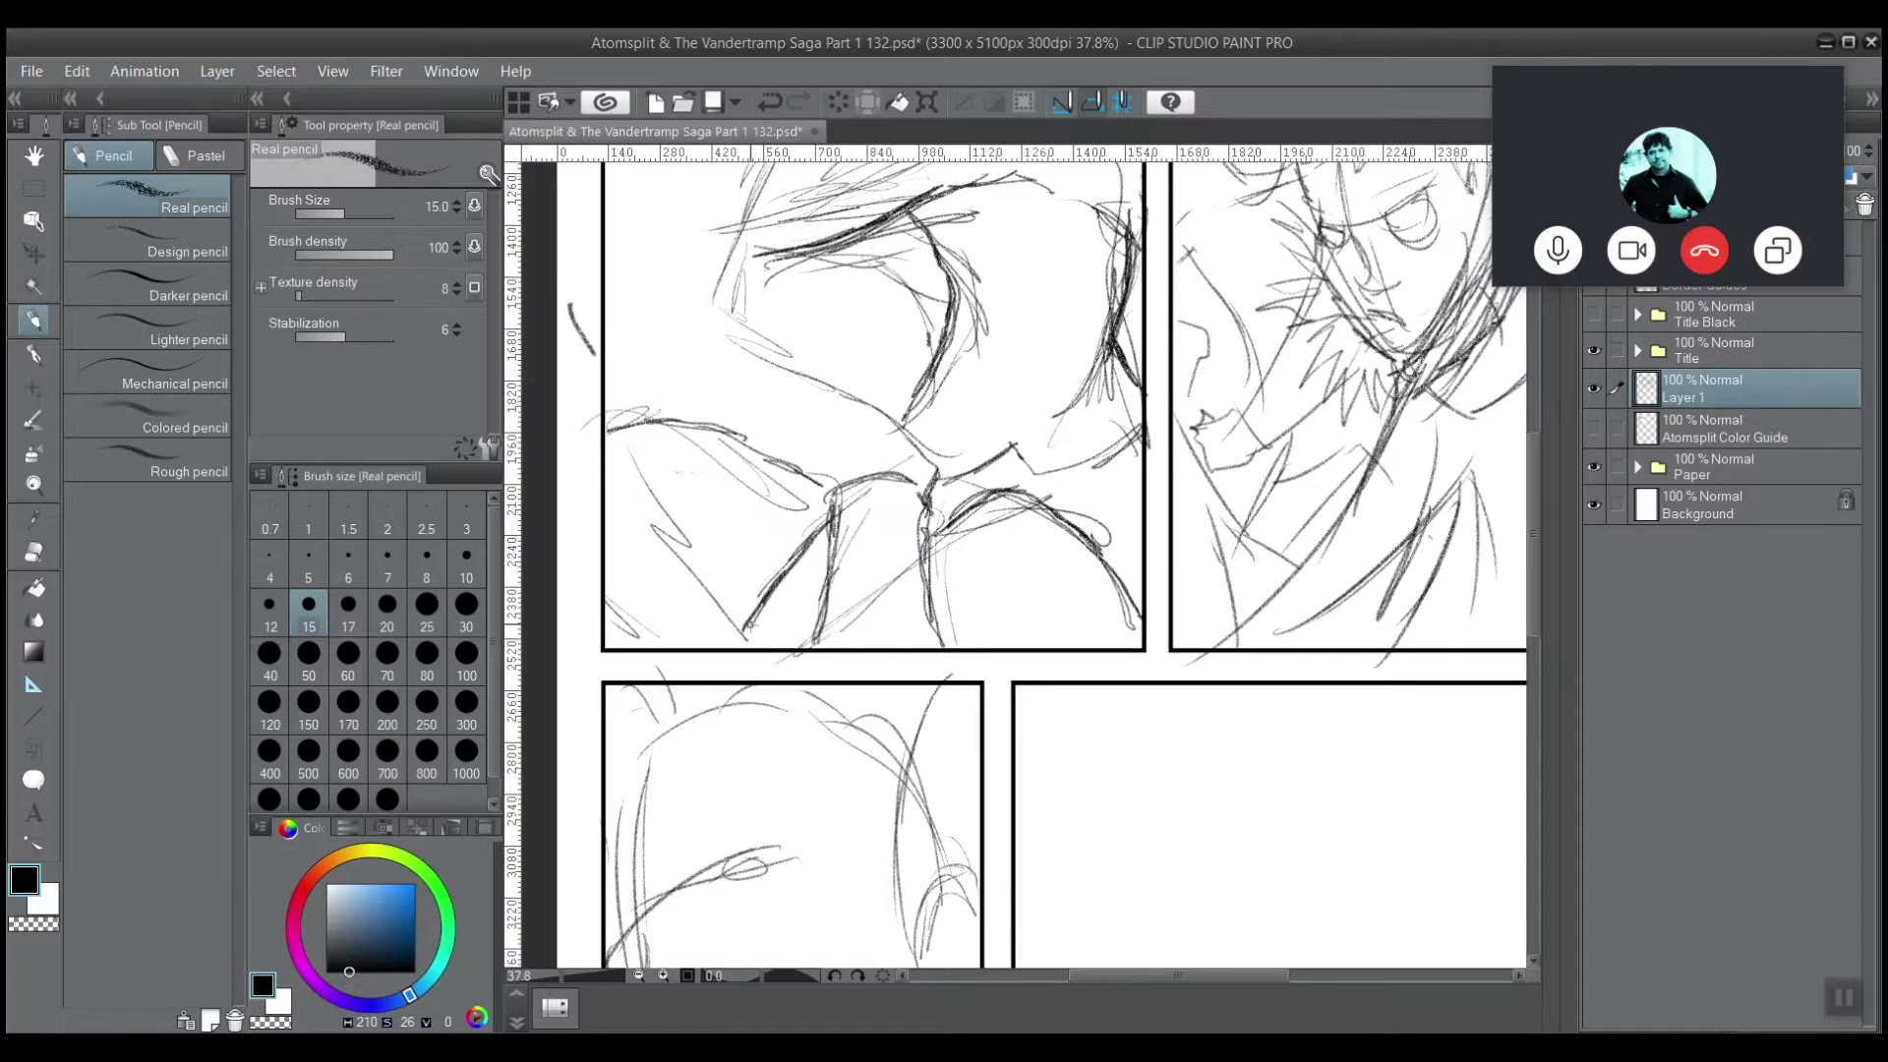
# Sketch darker pencil contours along the large figure's arm and the folds below it in the first panel.
pyautogui.scroll(2, 1042, 560)
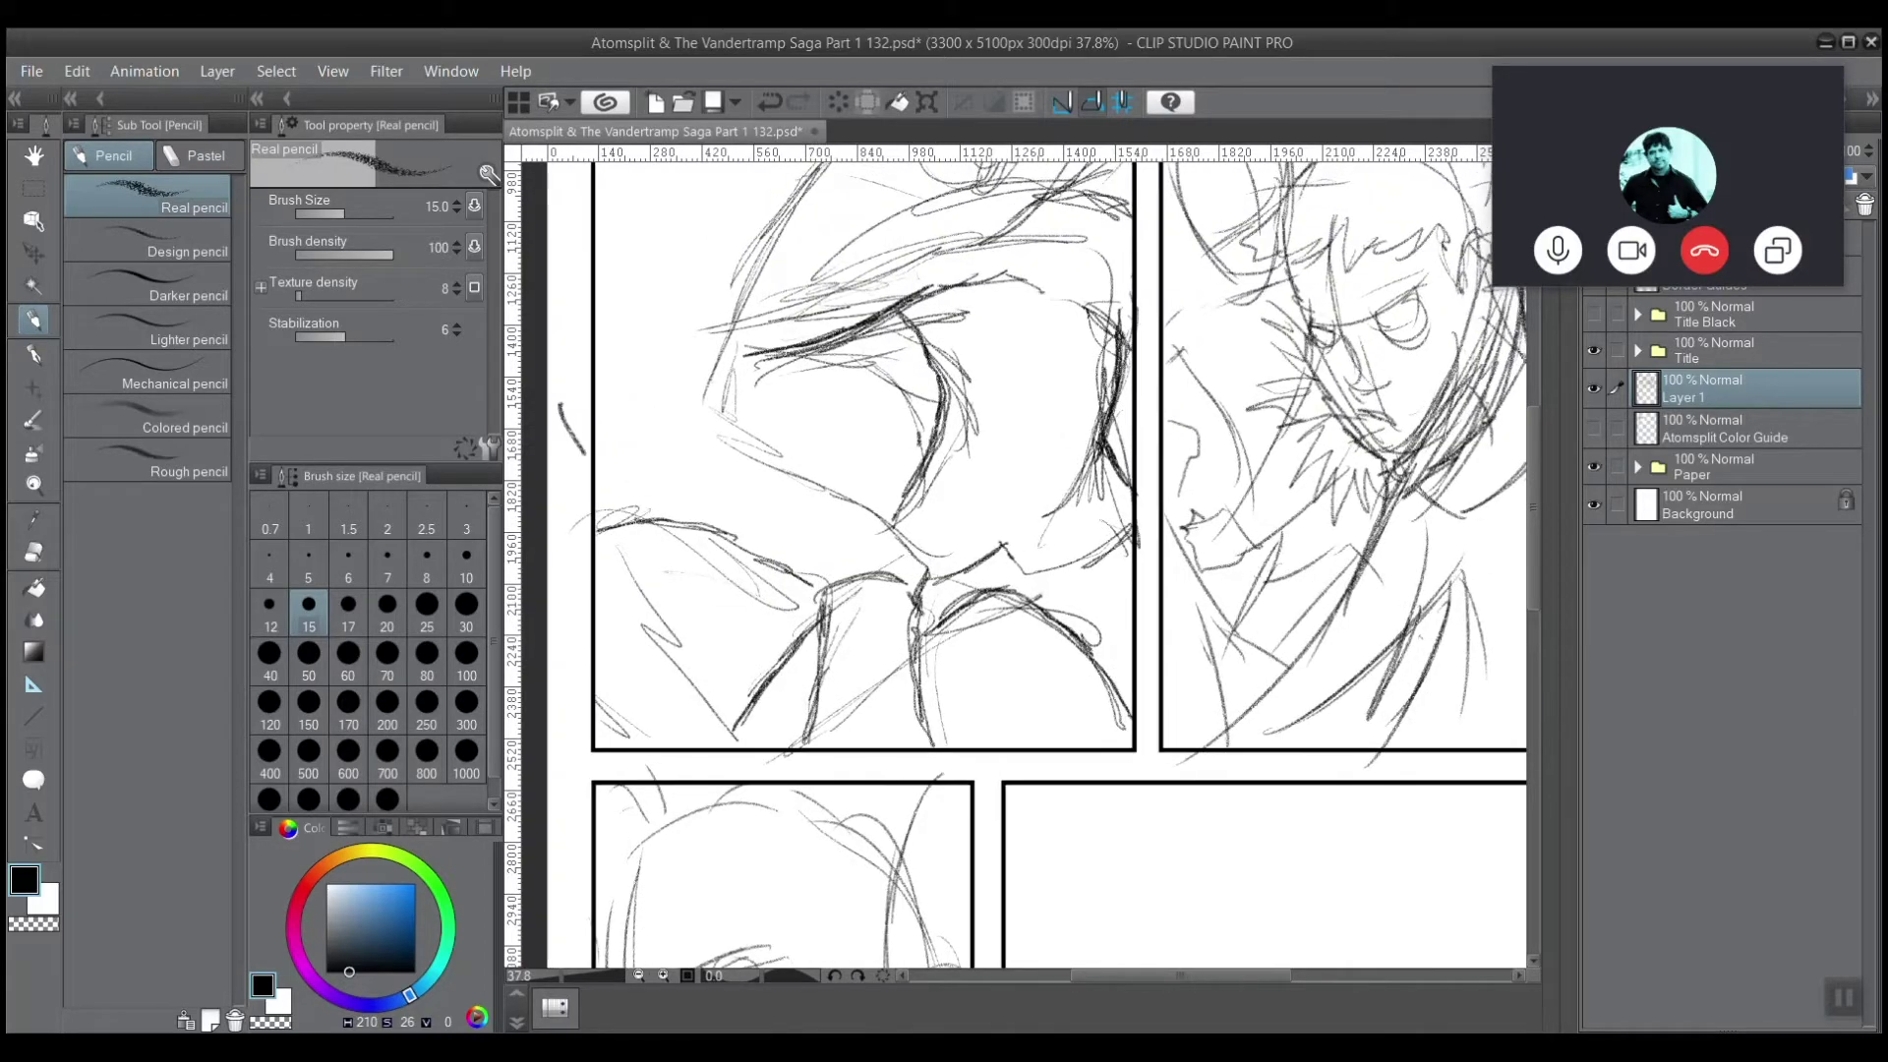
pyautogui.scroll(2, 1042, 560)
pyautogui.scroll(2, 890, 393)
pyautogui.scroll(2, 875, 393)
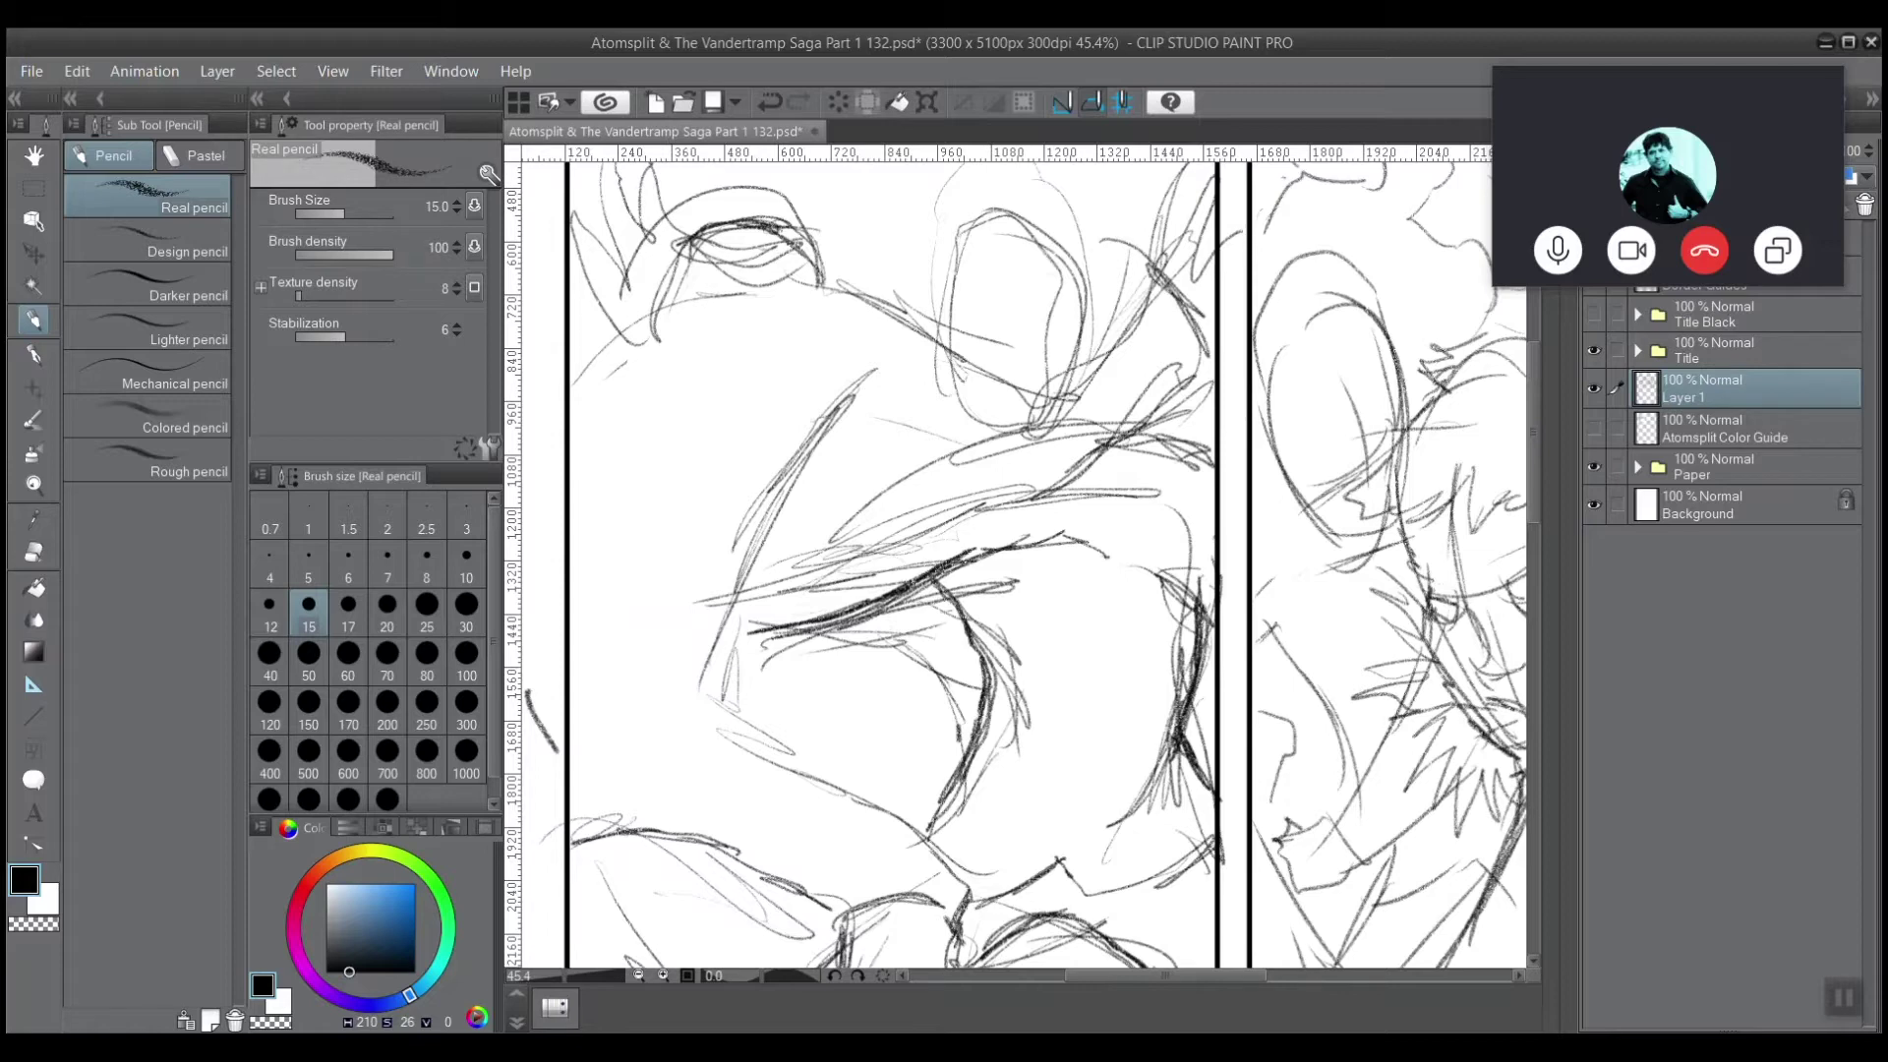
pyautogui.moveTo(648, 304); pyautogui.dragTo(666, 299)
pyautogui.moveTo(954, 450)
pyautogui.mouseDown()
pyautogui.moveTo(747, 557)
pyautogui.moveTo(855, 518)
pyautogui.mouseUp()
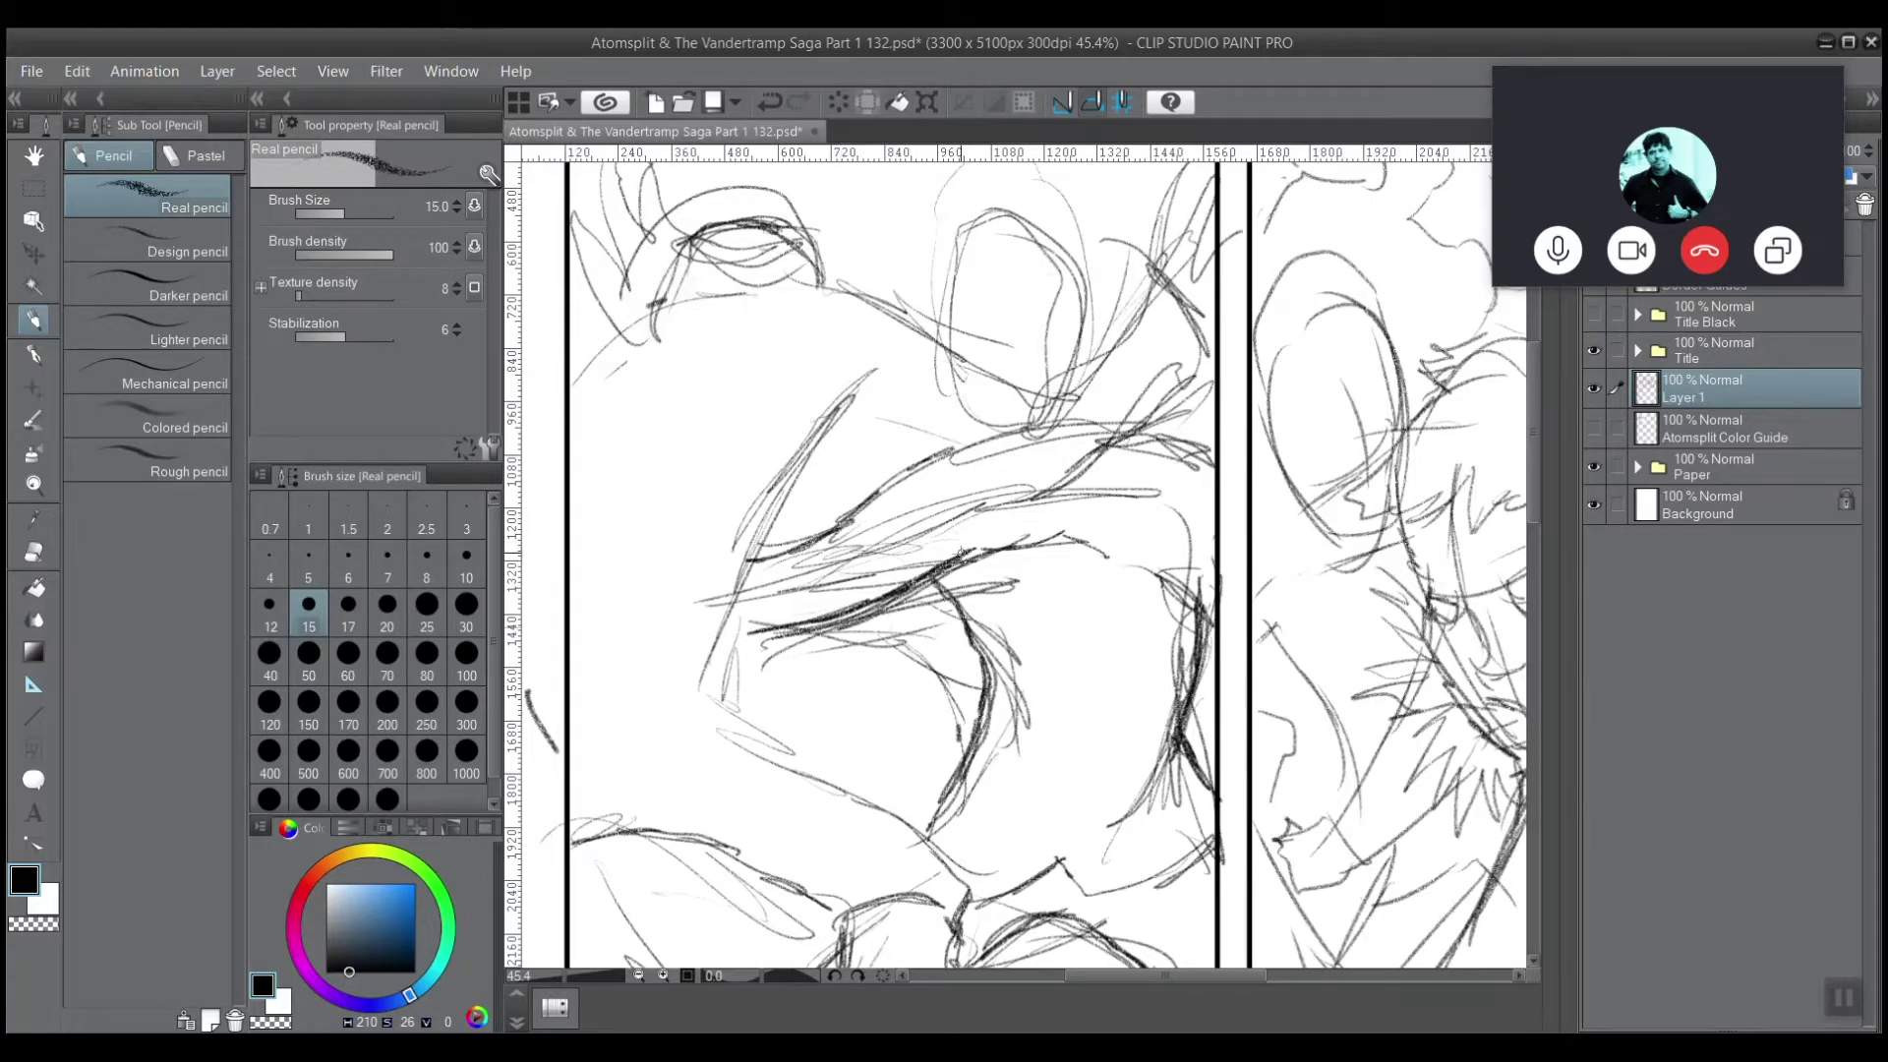
pyautogui.moveTo(946, 557); pyautogui.dragTo(986, 542)
pyautogui.press('e')
pyautogui.moveTo(1145, 590); pyautogui.dragTo(1160, 563)
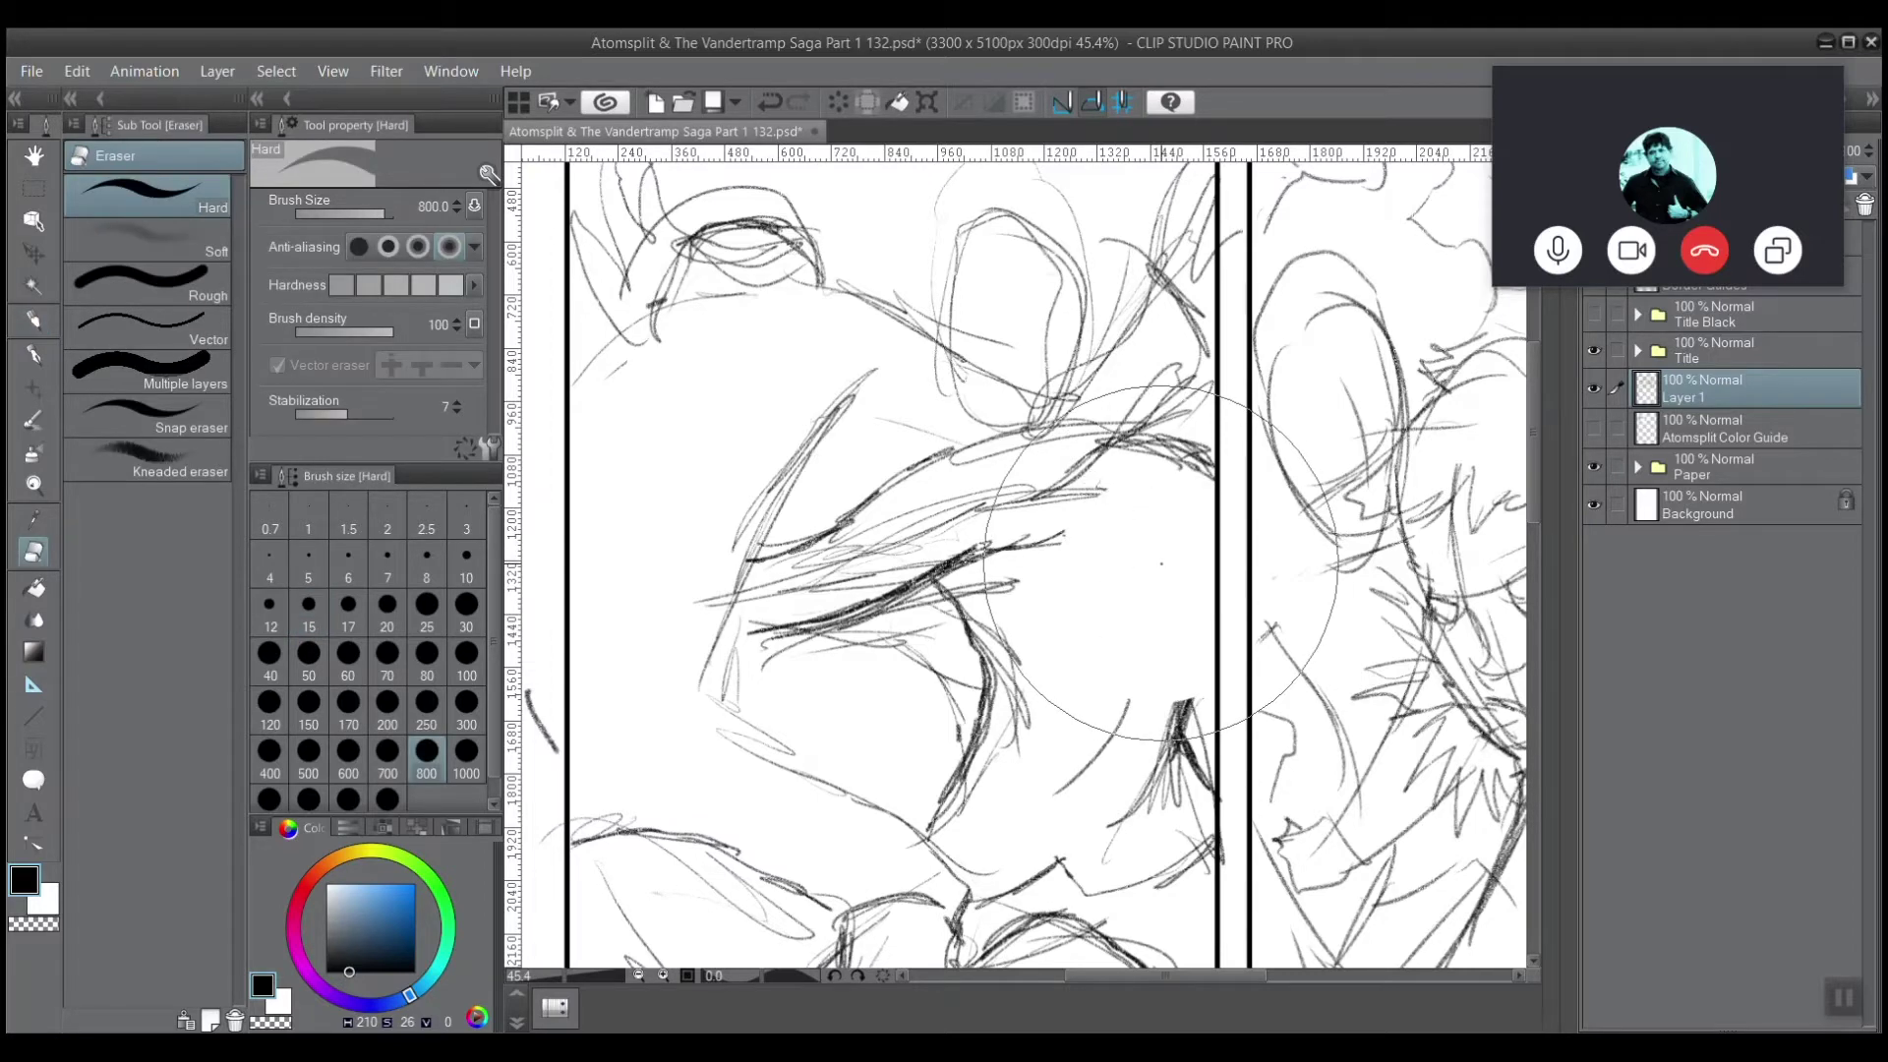
pyautogui.hotkey('ctrl', 'z')
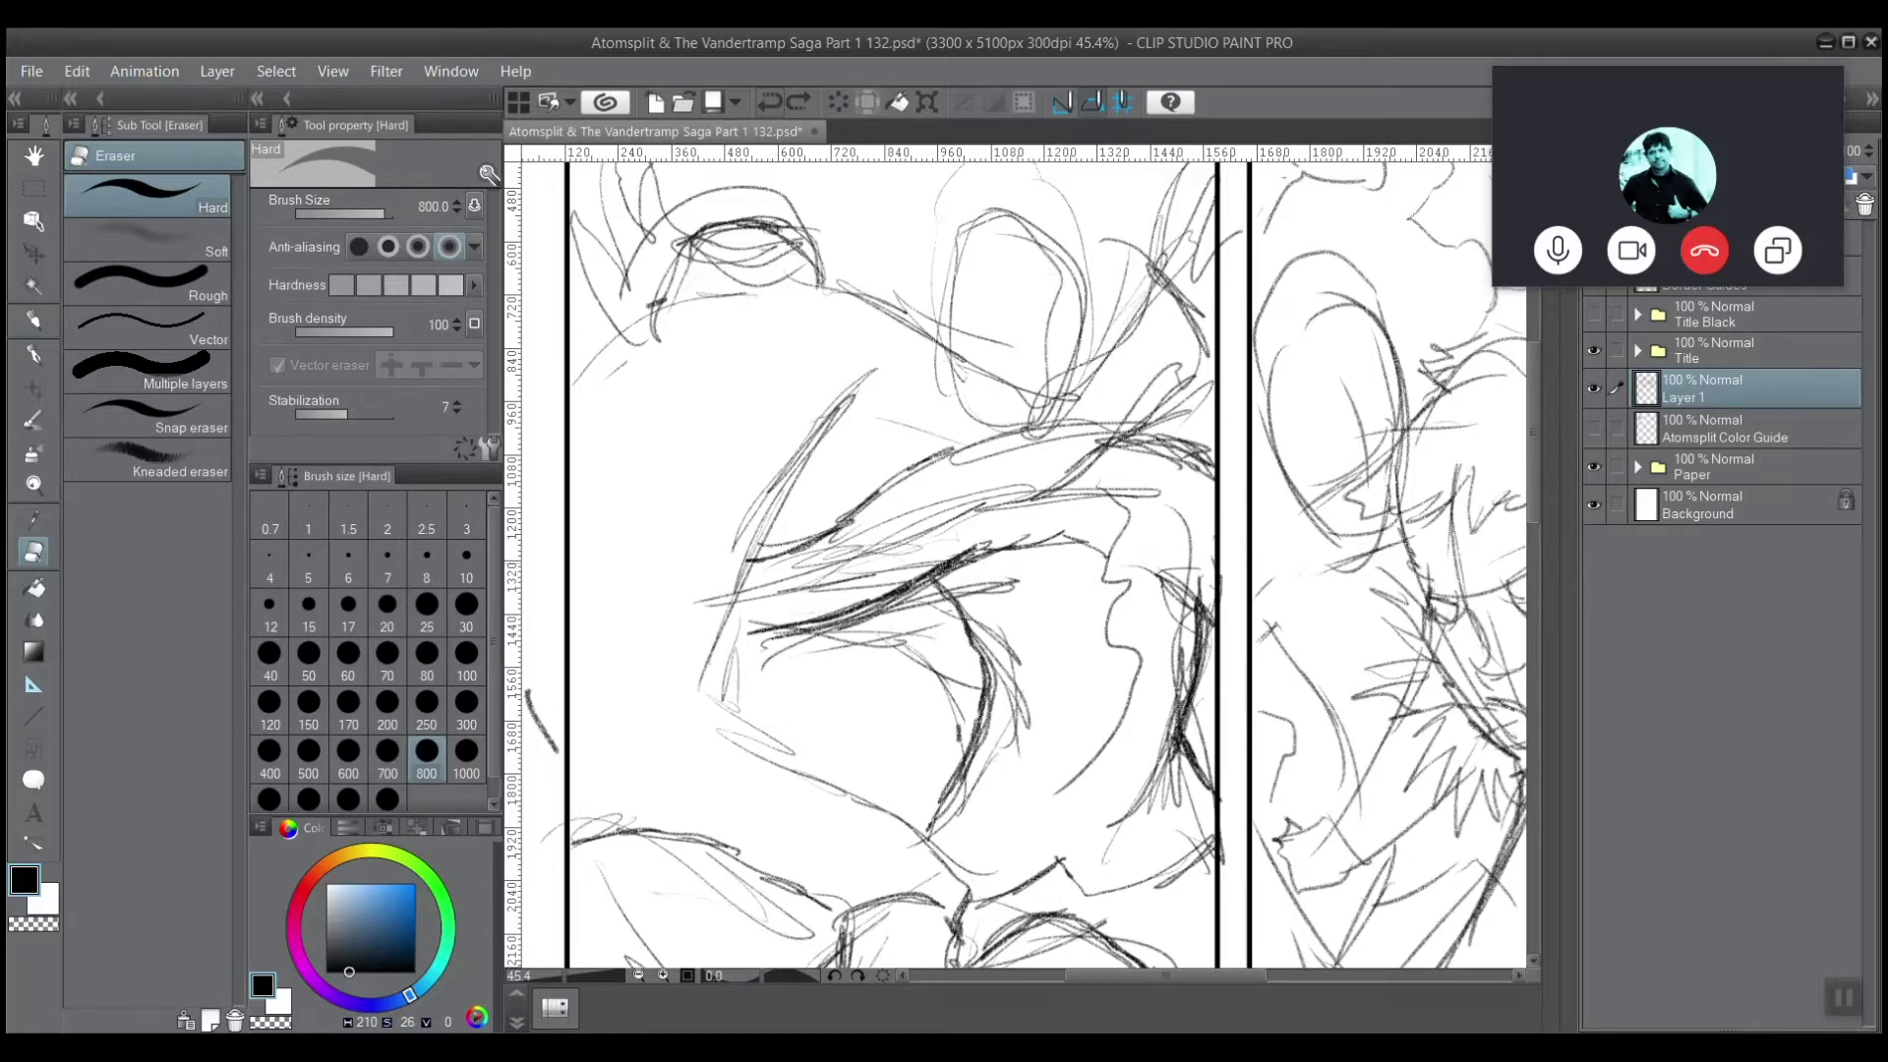
pyautogui.scroll(-2, 1023, 565)
pyautogui.scroll(1, 1022, 565)
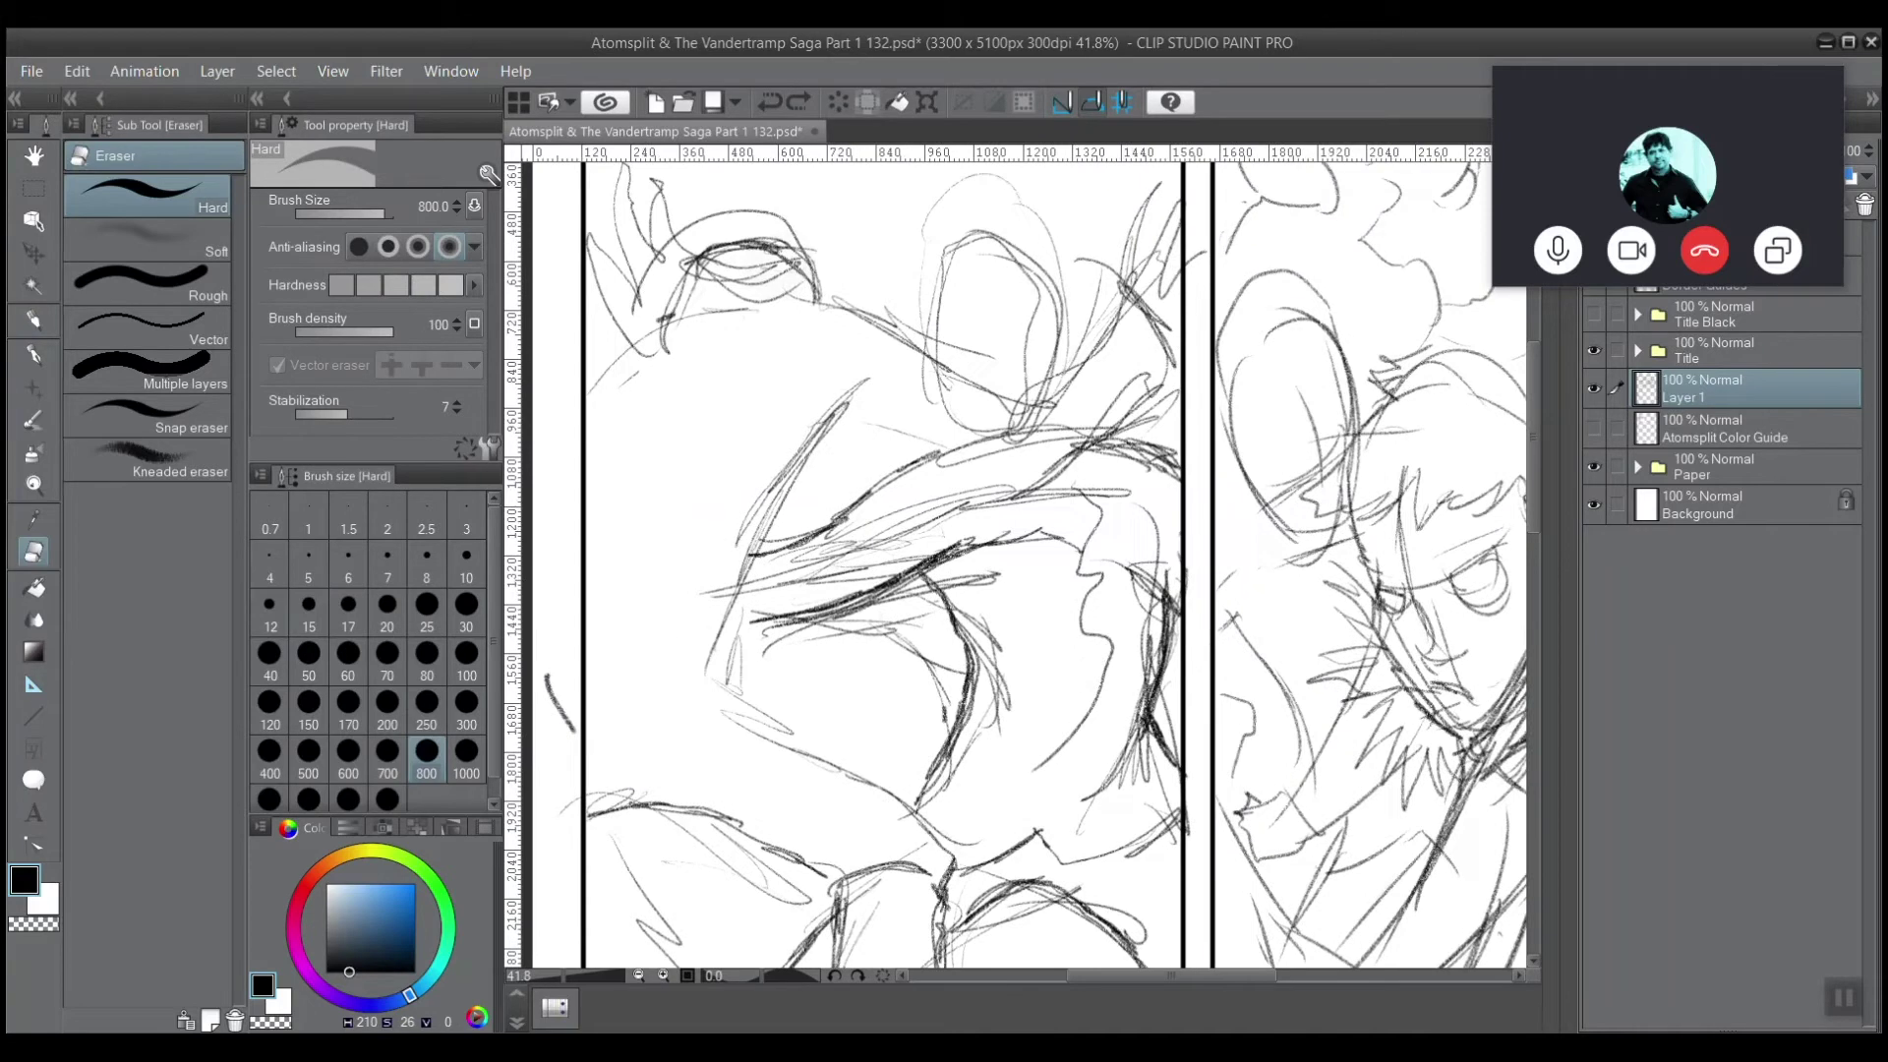
pyautogui.click(869, 236)
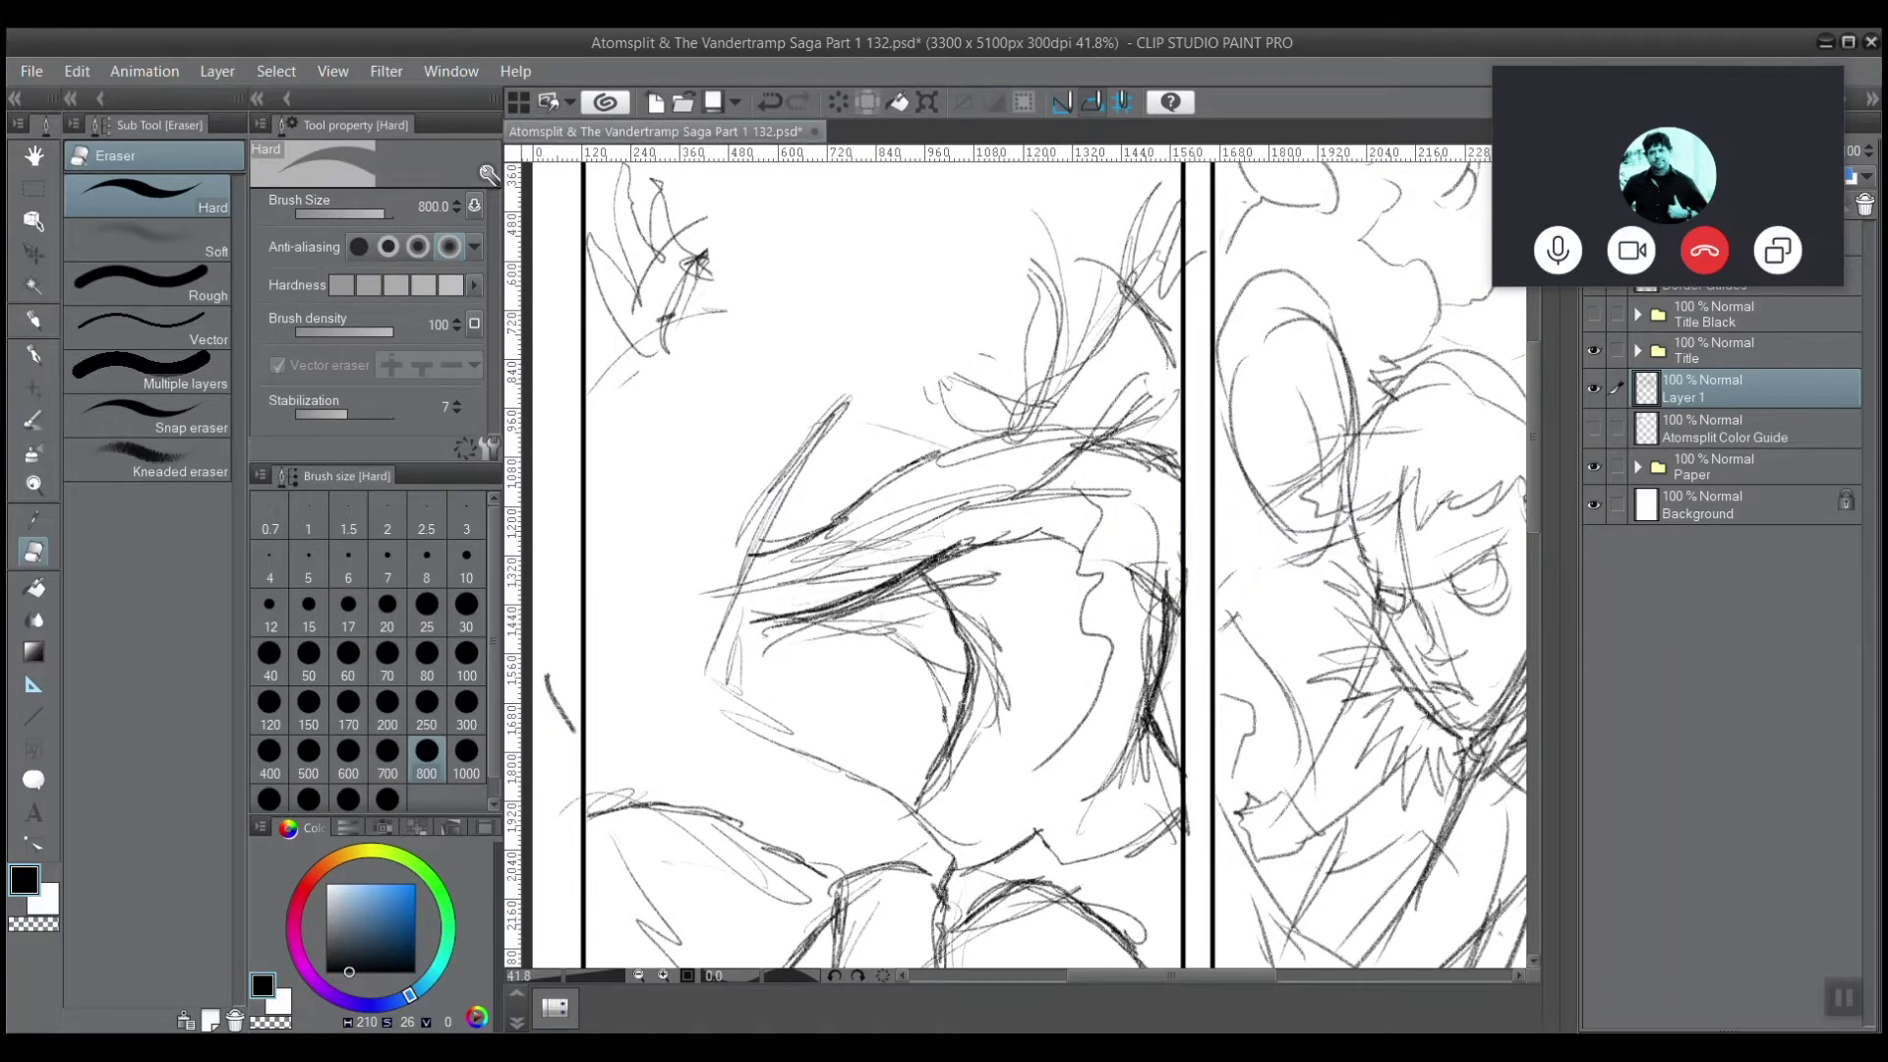
pyautogui.click(742, 104)
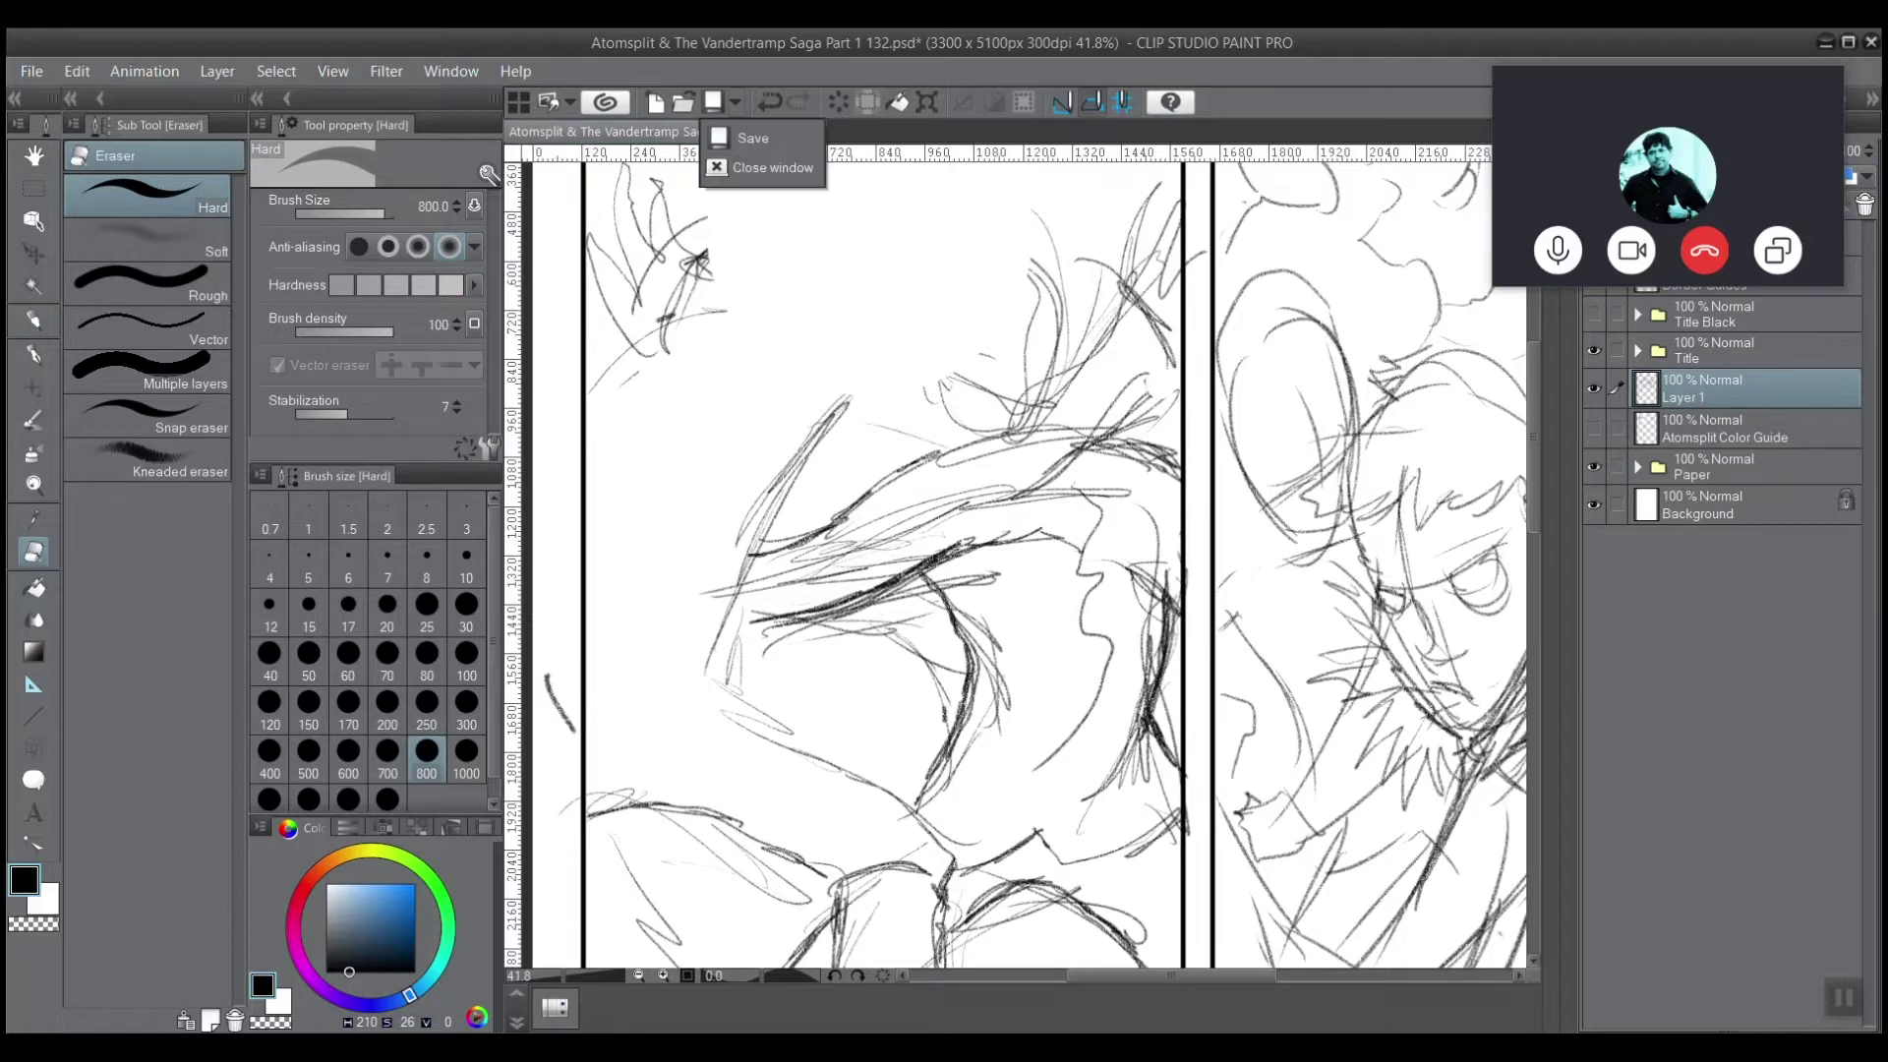
pyautogui.click(765, 103)
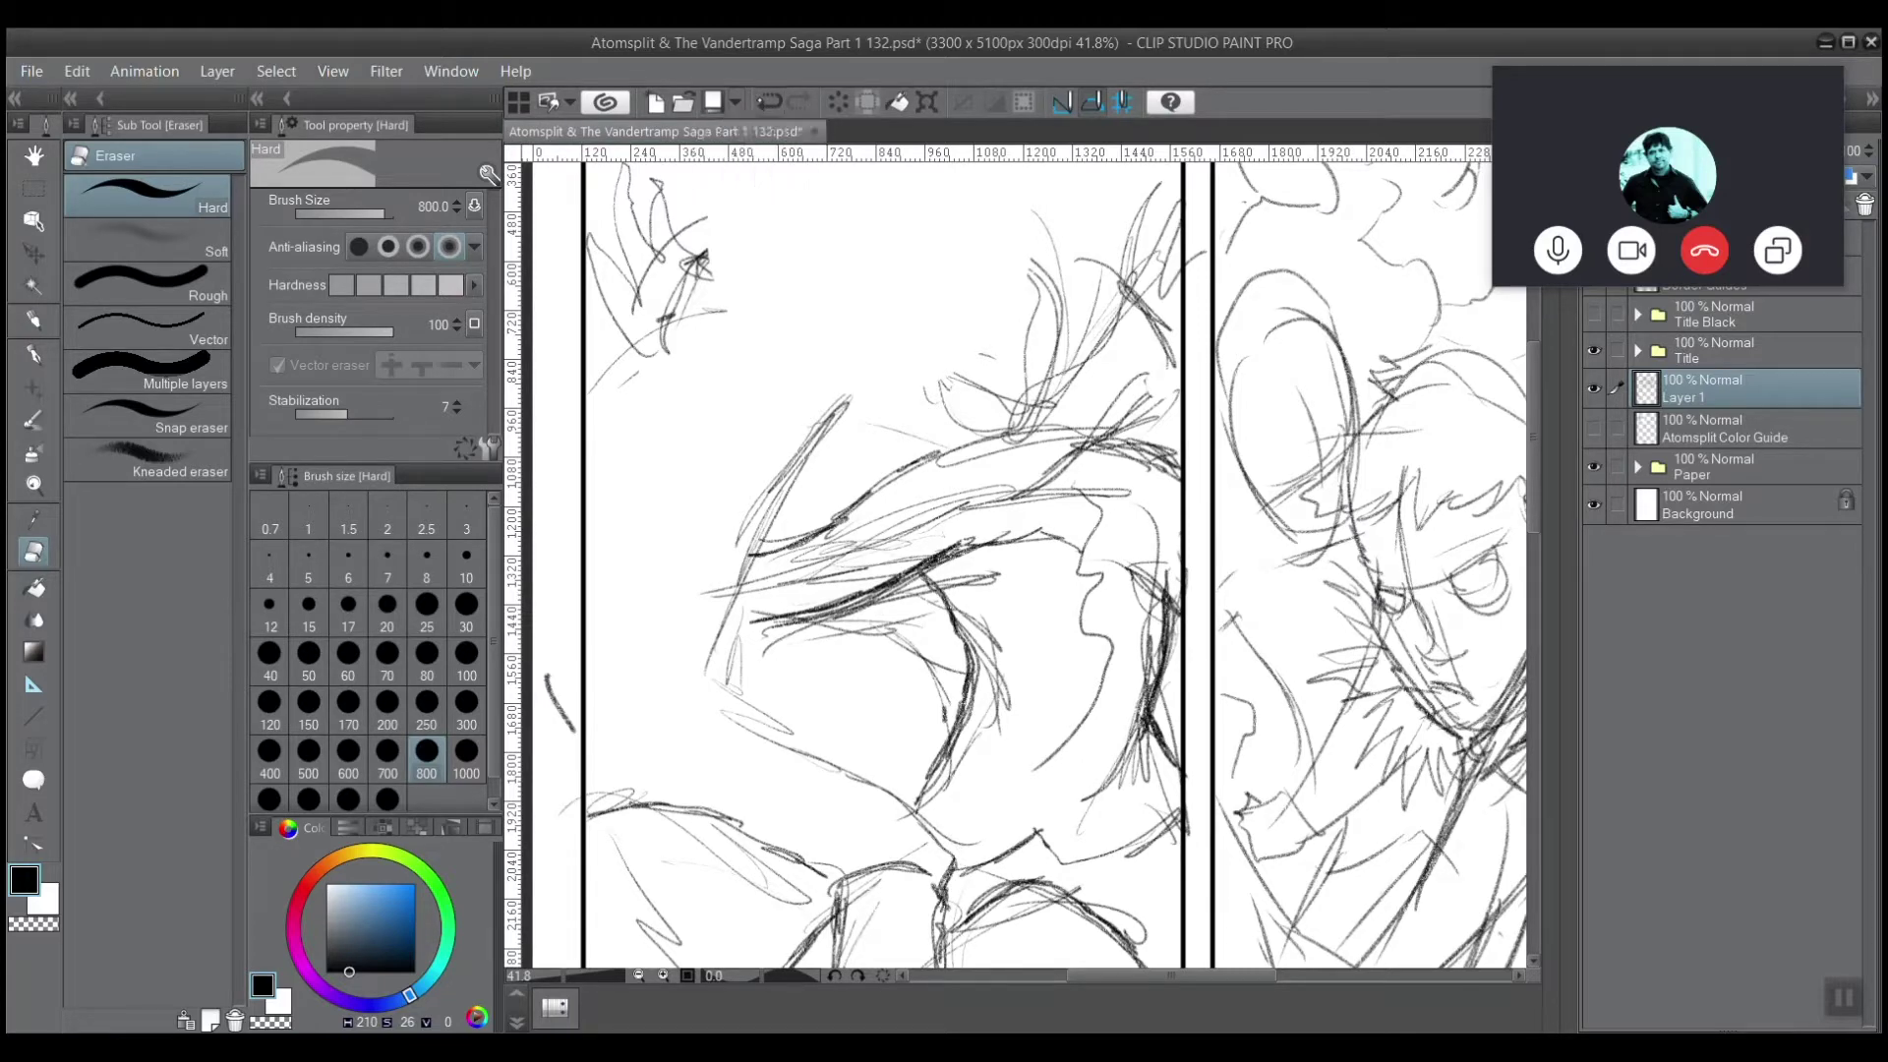
pyautogui.hotkey('ctrl', 'z')
pyautogui.hotkey('ctrl', 'z')
pyautogui.hotkey('ctrl', 'z')
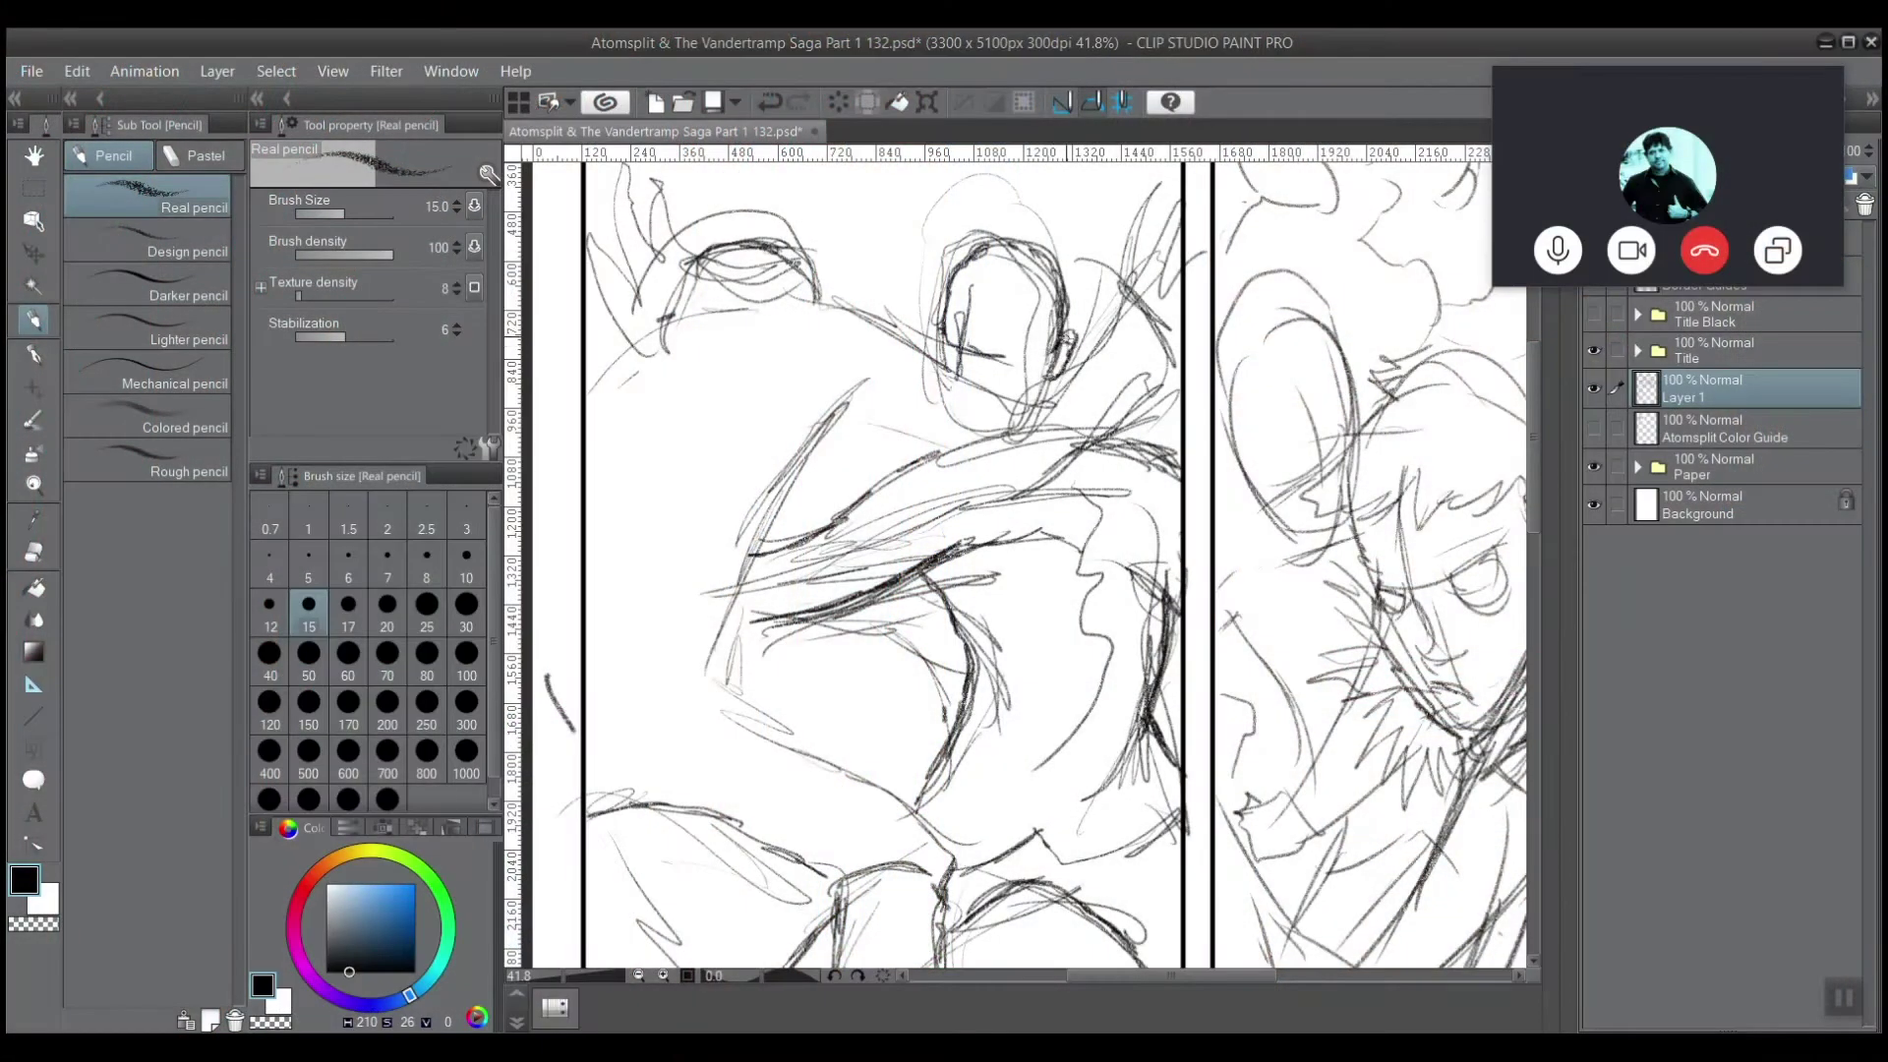
# Erase the small ear loop on the side of the small character's head using the hard eraser at size 100.
pyautogui.moveTo(1072, 332); pyautogui.dragTo(1057, 379)
pyautogui.press('e')
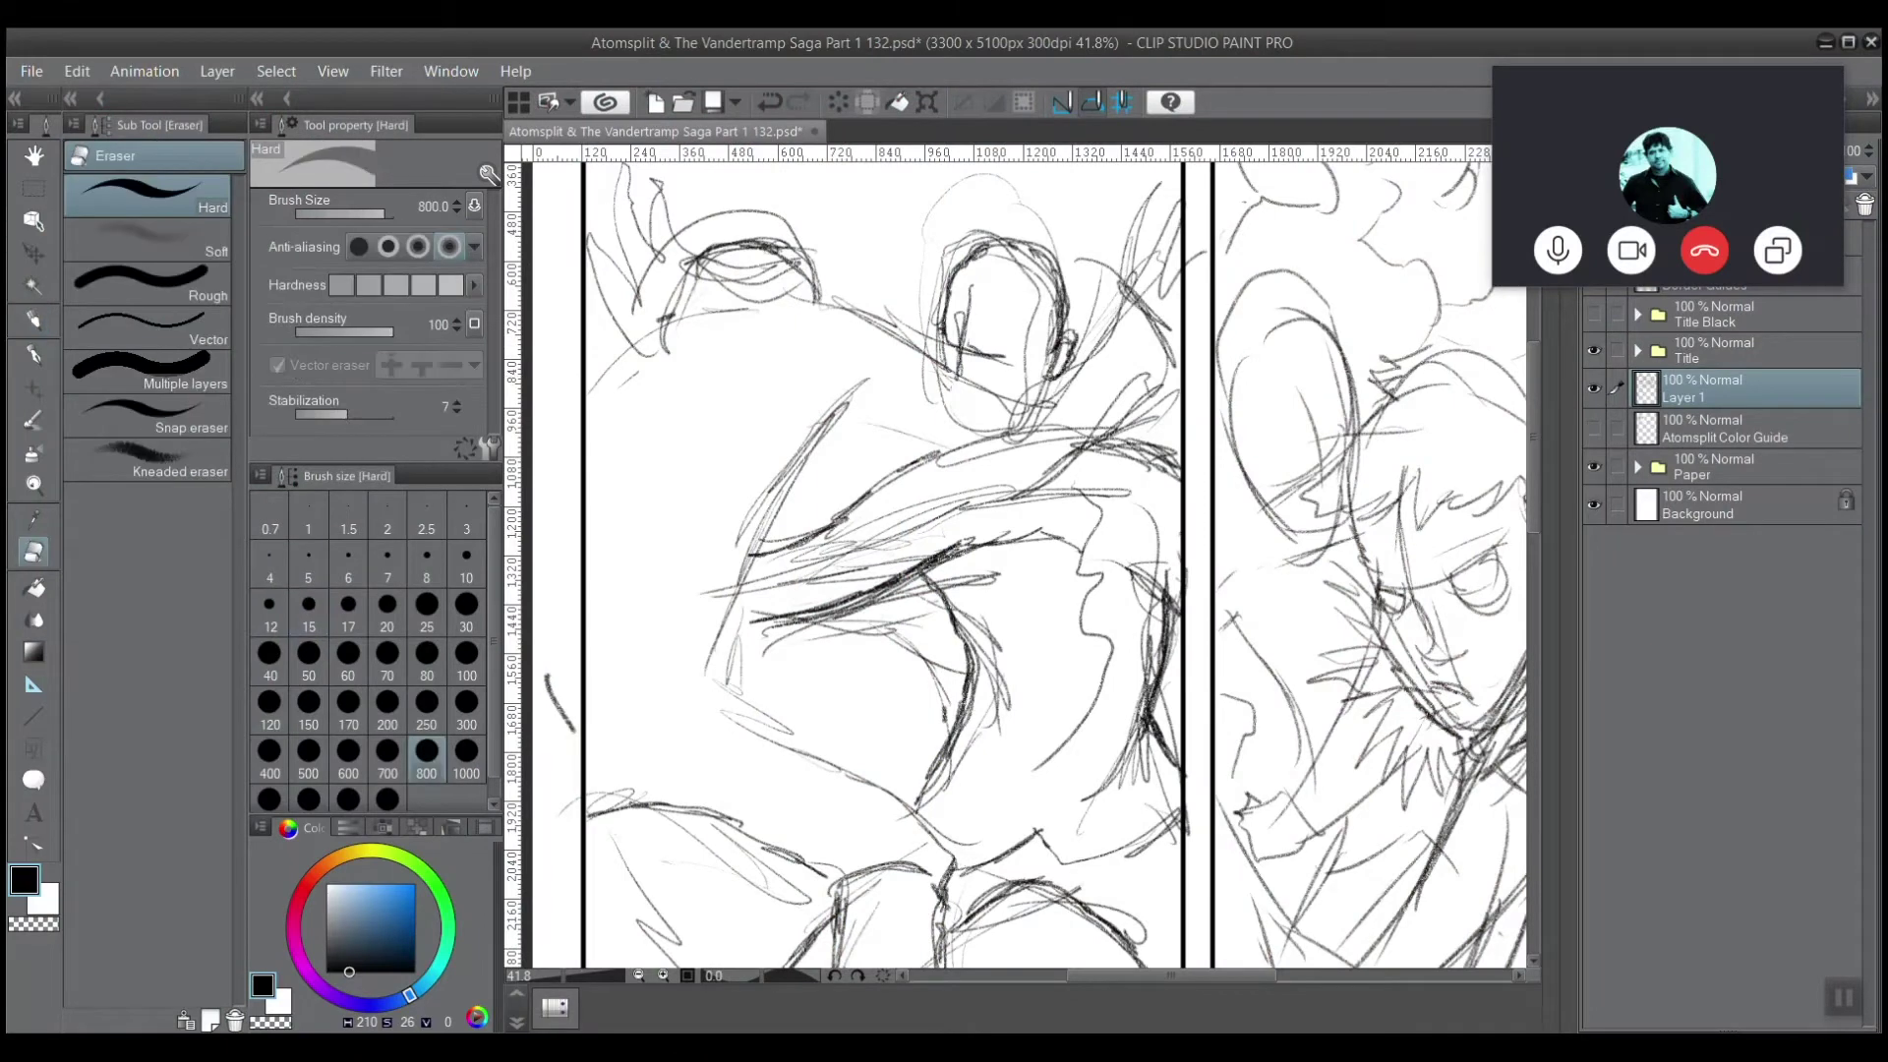
pyautogui.click(1048, 352)
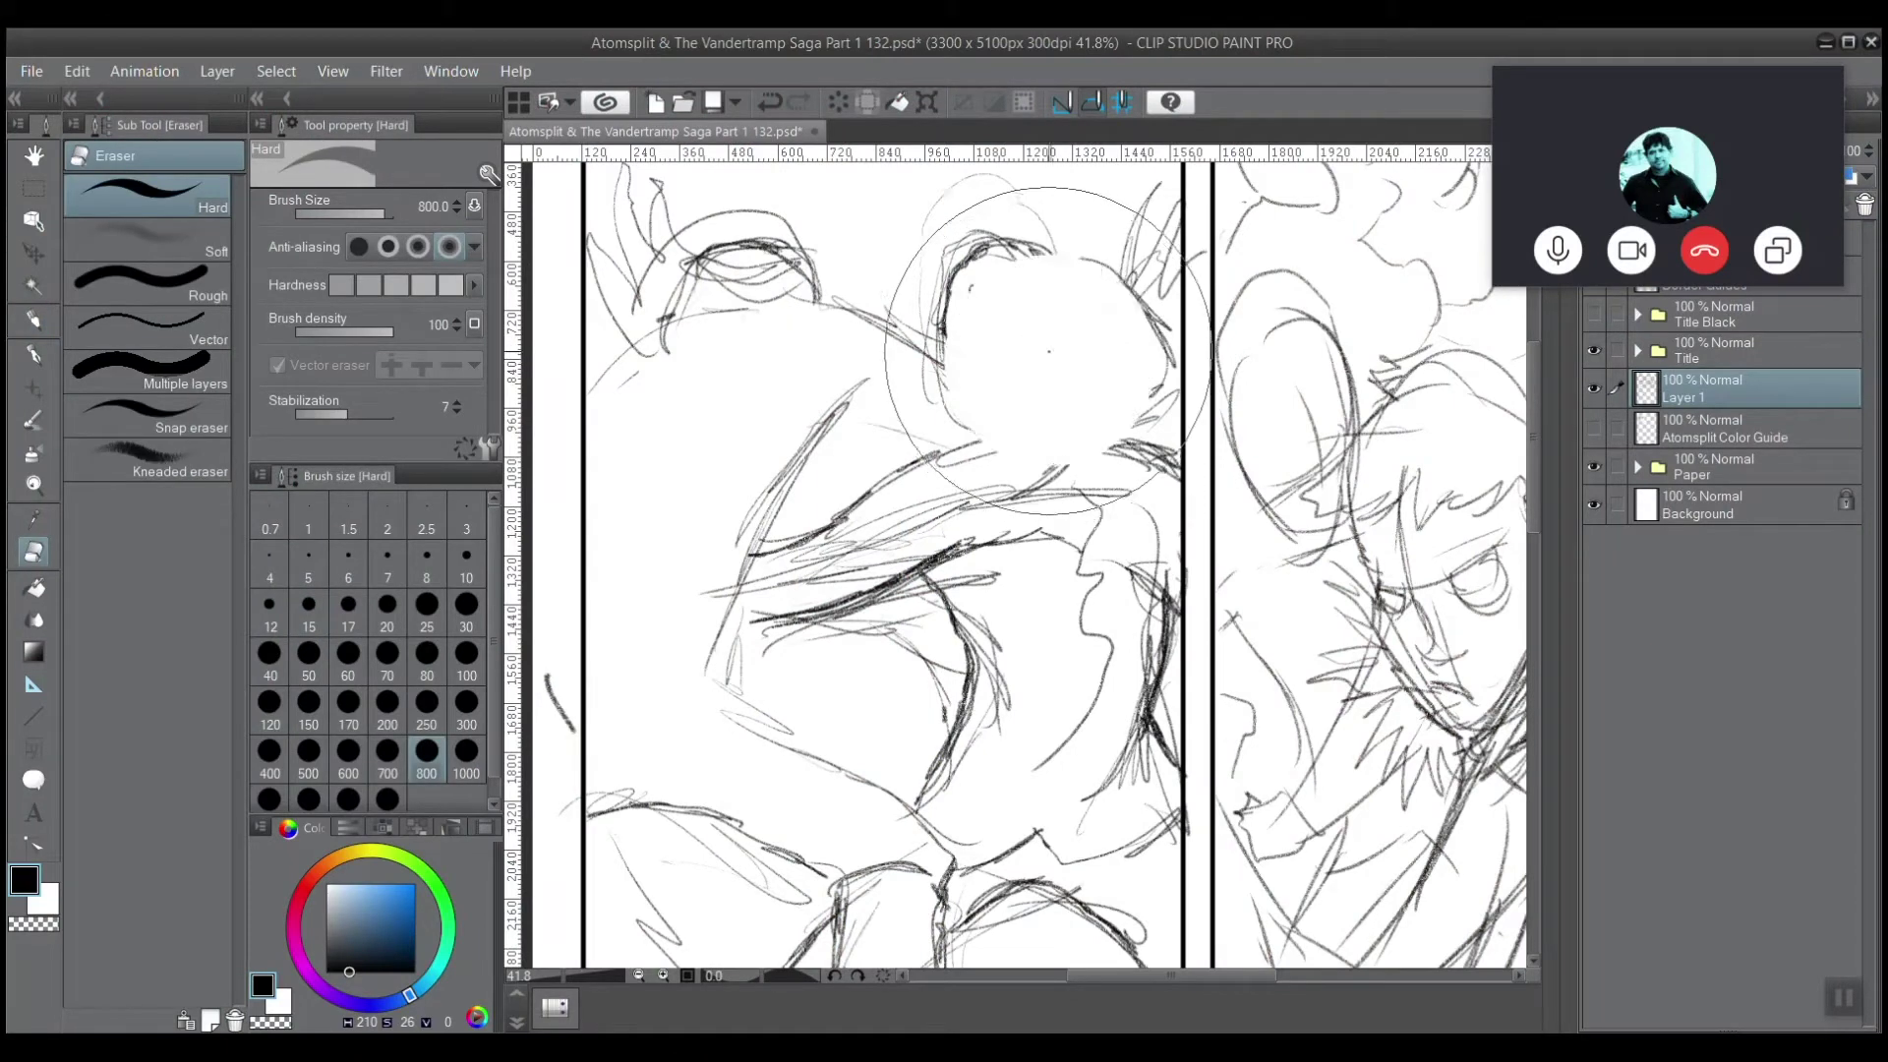
pyautogui.hotkey('ctrl', 'z')
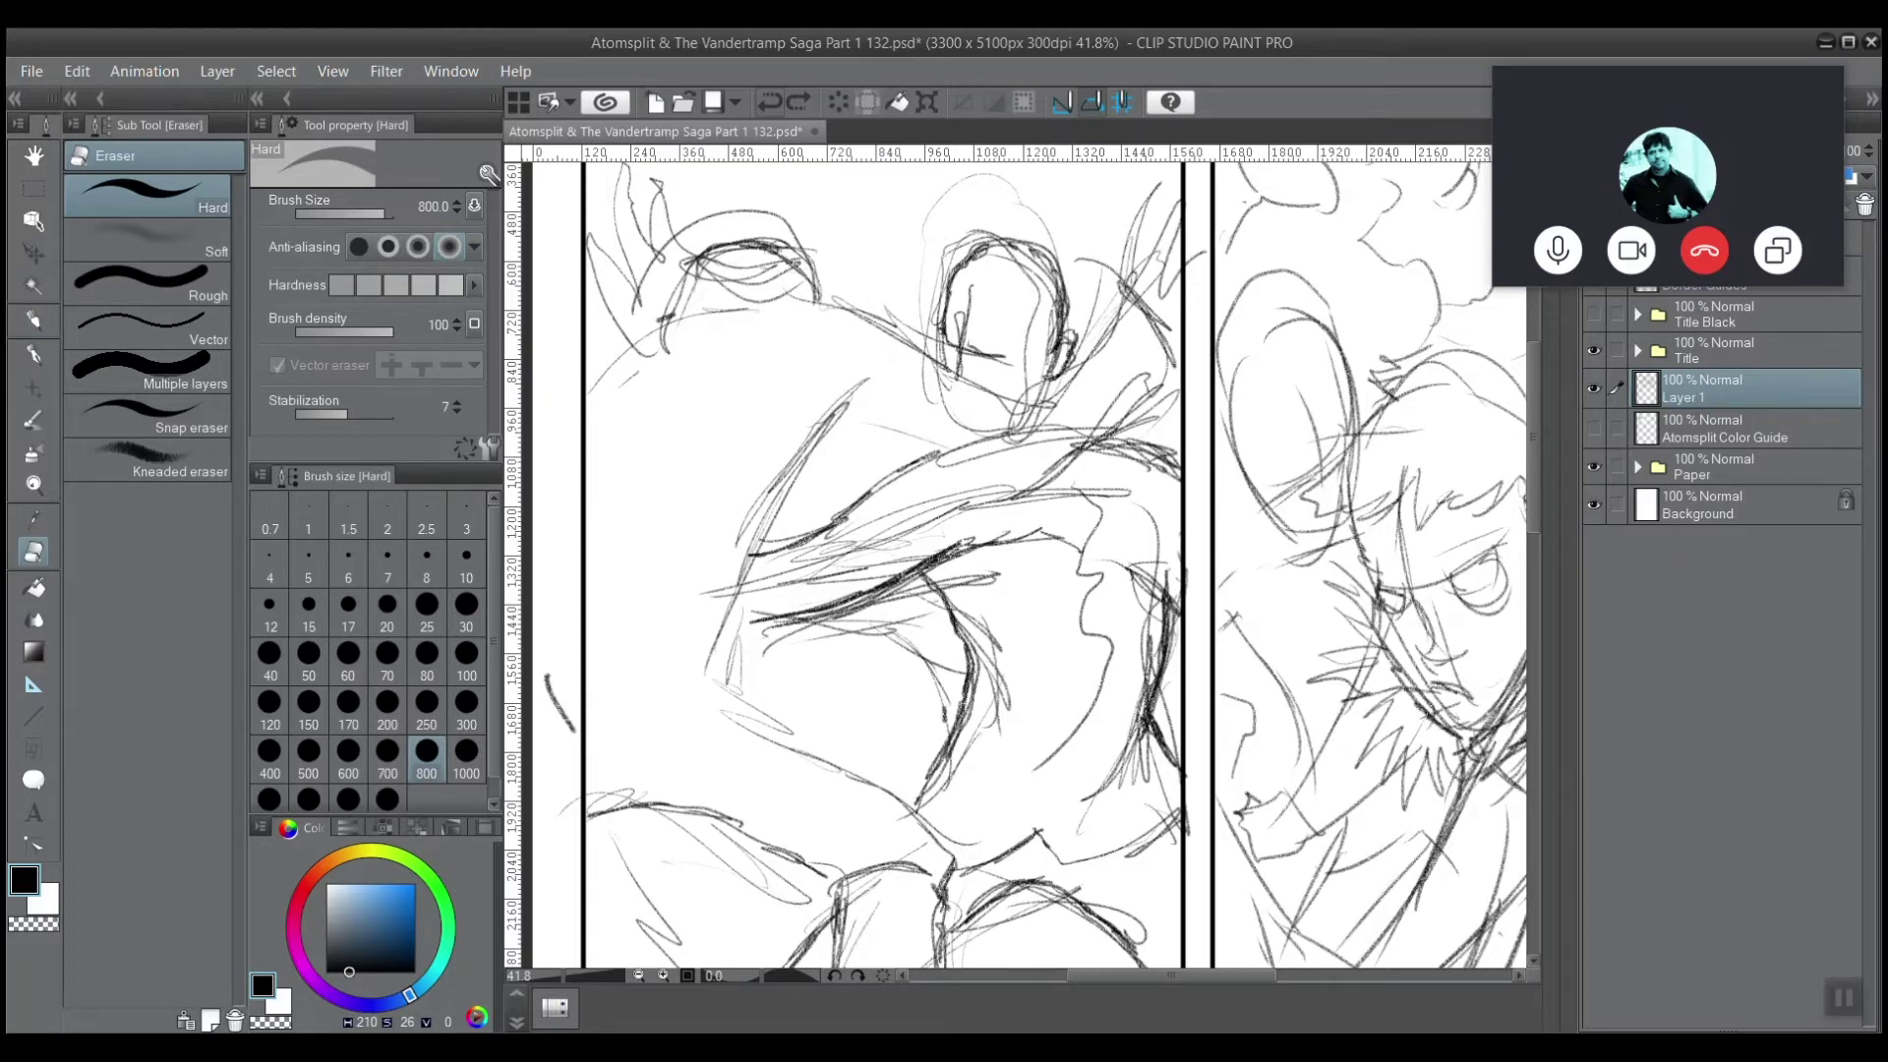
pyautogui.click(467, 657)
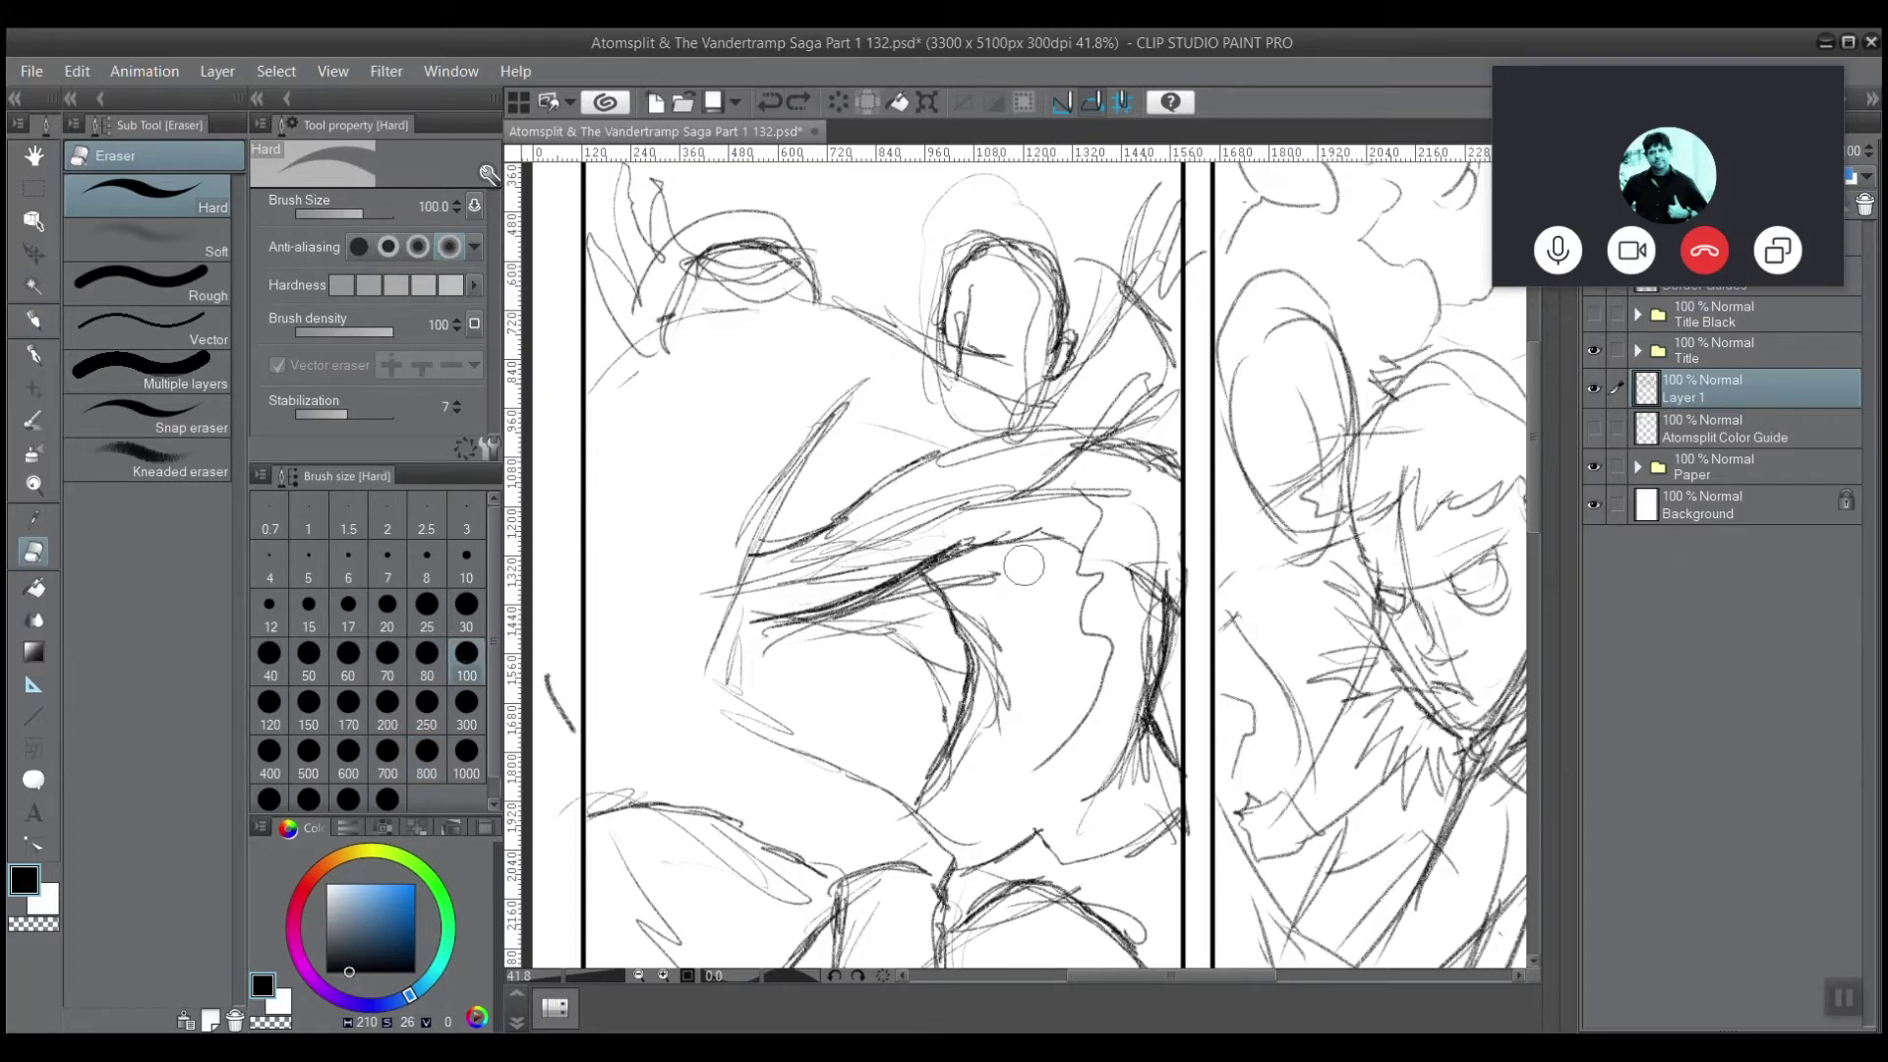
pyautogui.click(1053, 351)
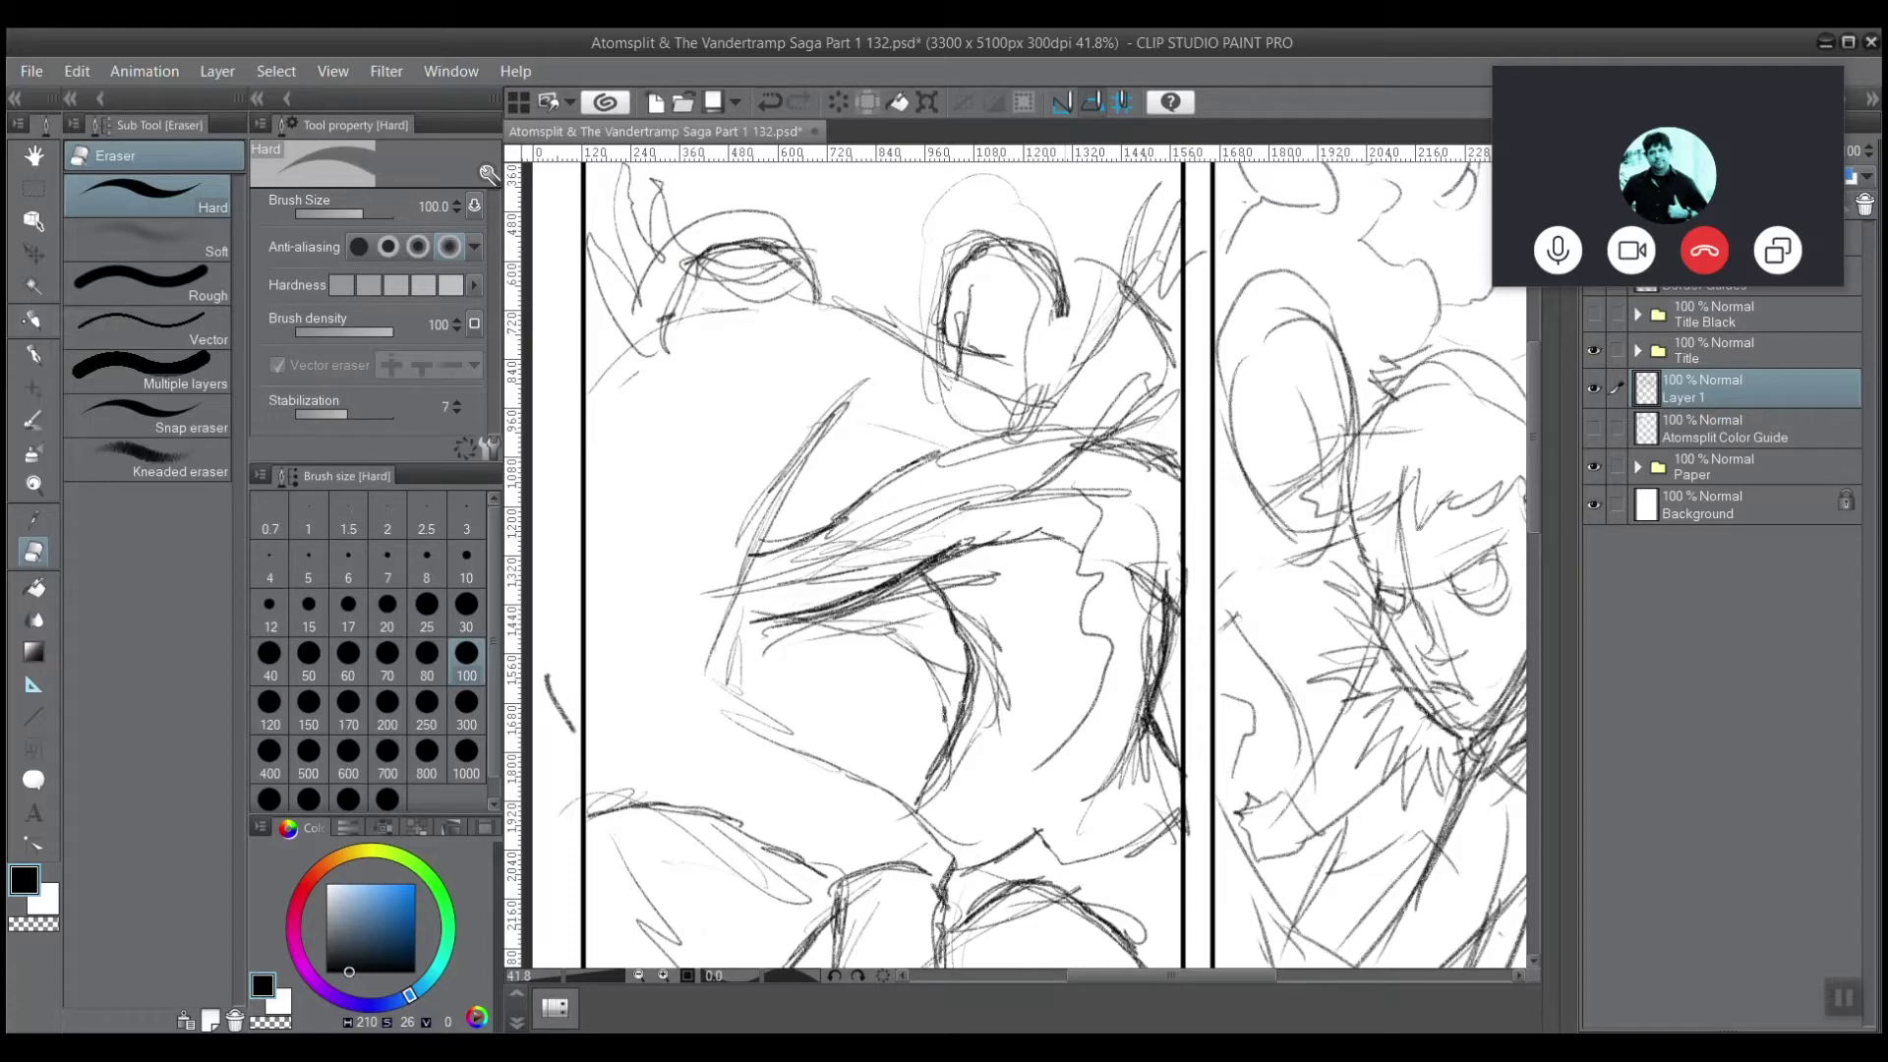
pyautogui.click(33, 352)
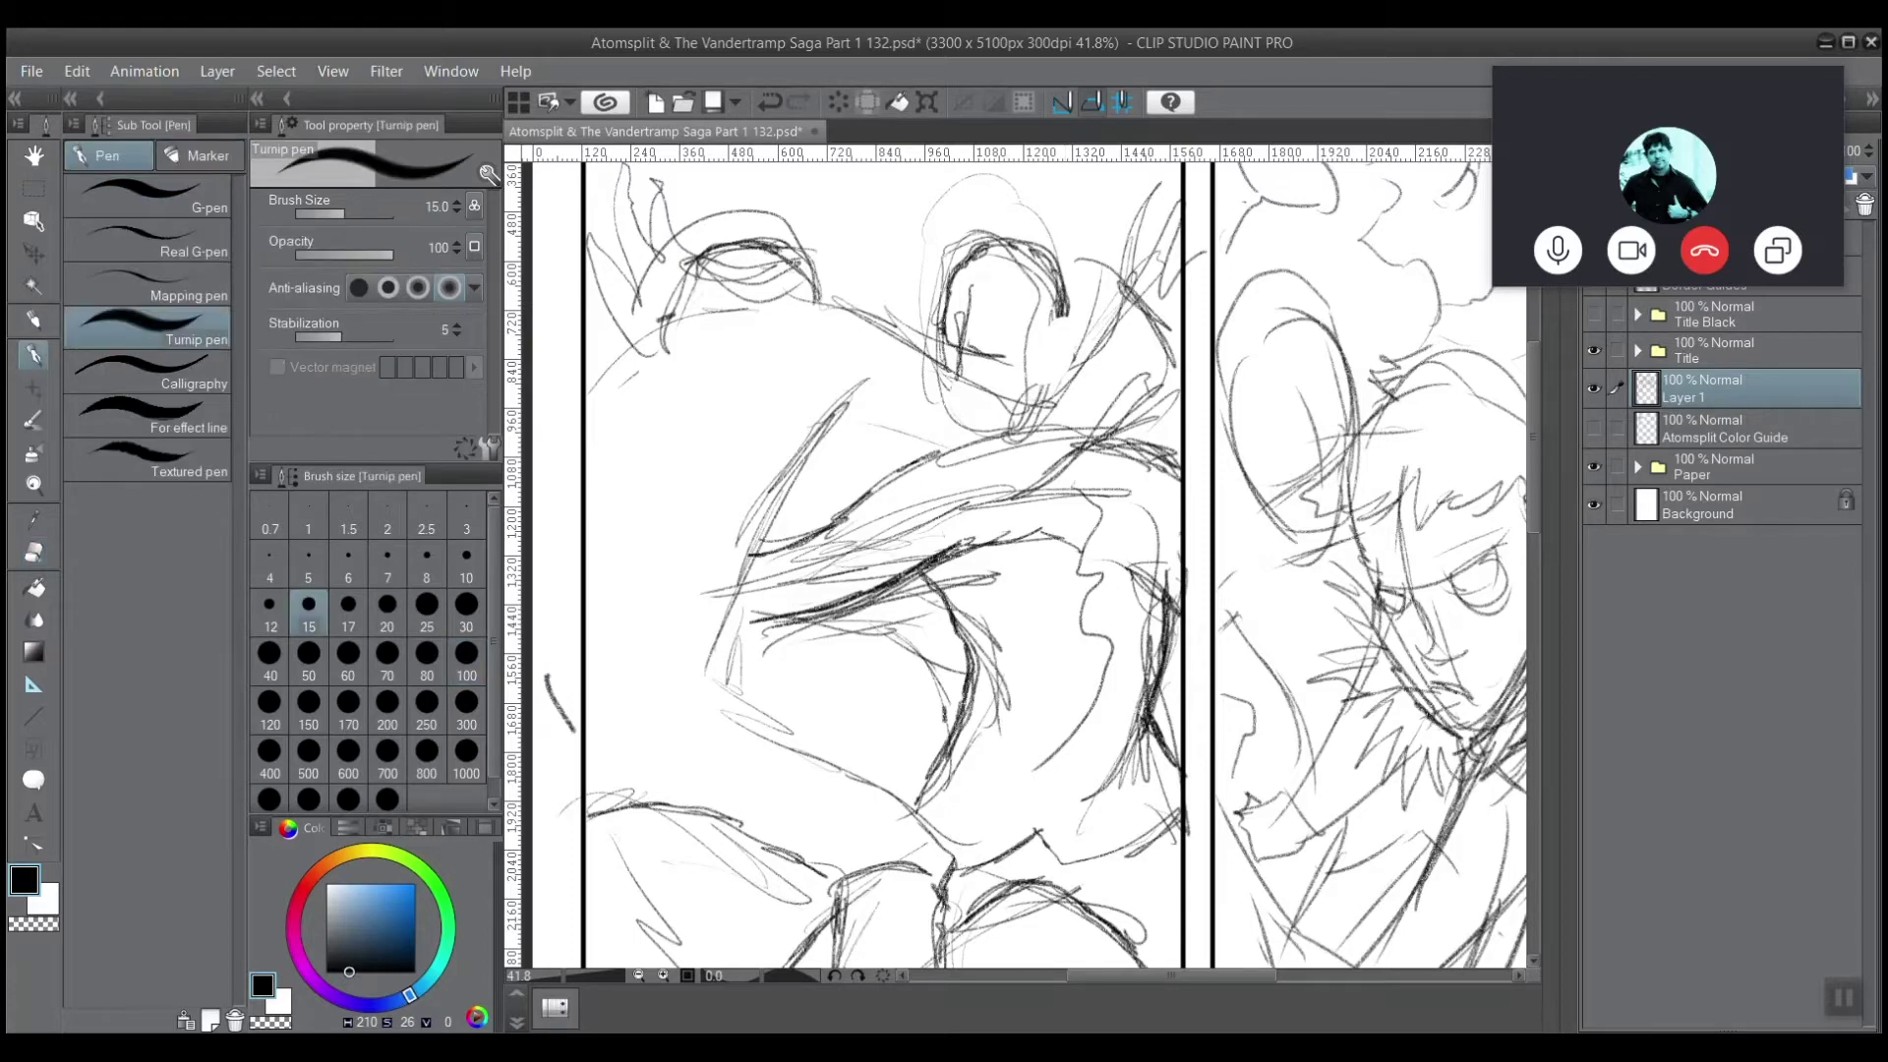
pyautogui.moveTo(1059, 350); pyautogui.dragTo(1062, 331)
pyautogui.hotkey('ctrl', 'z')
pyautogui.press('b')
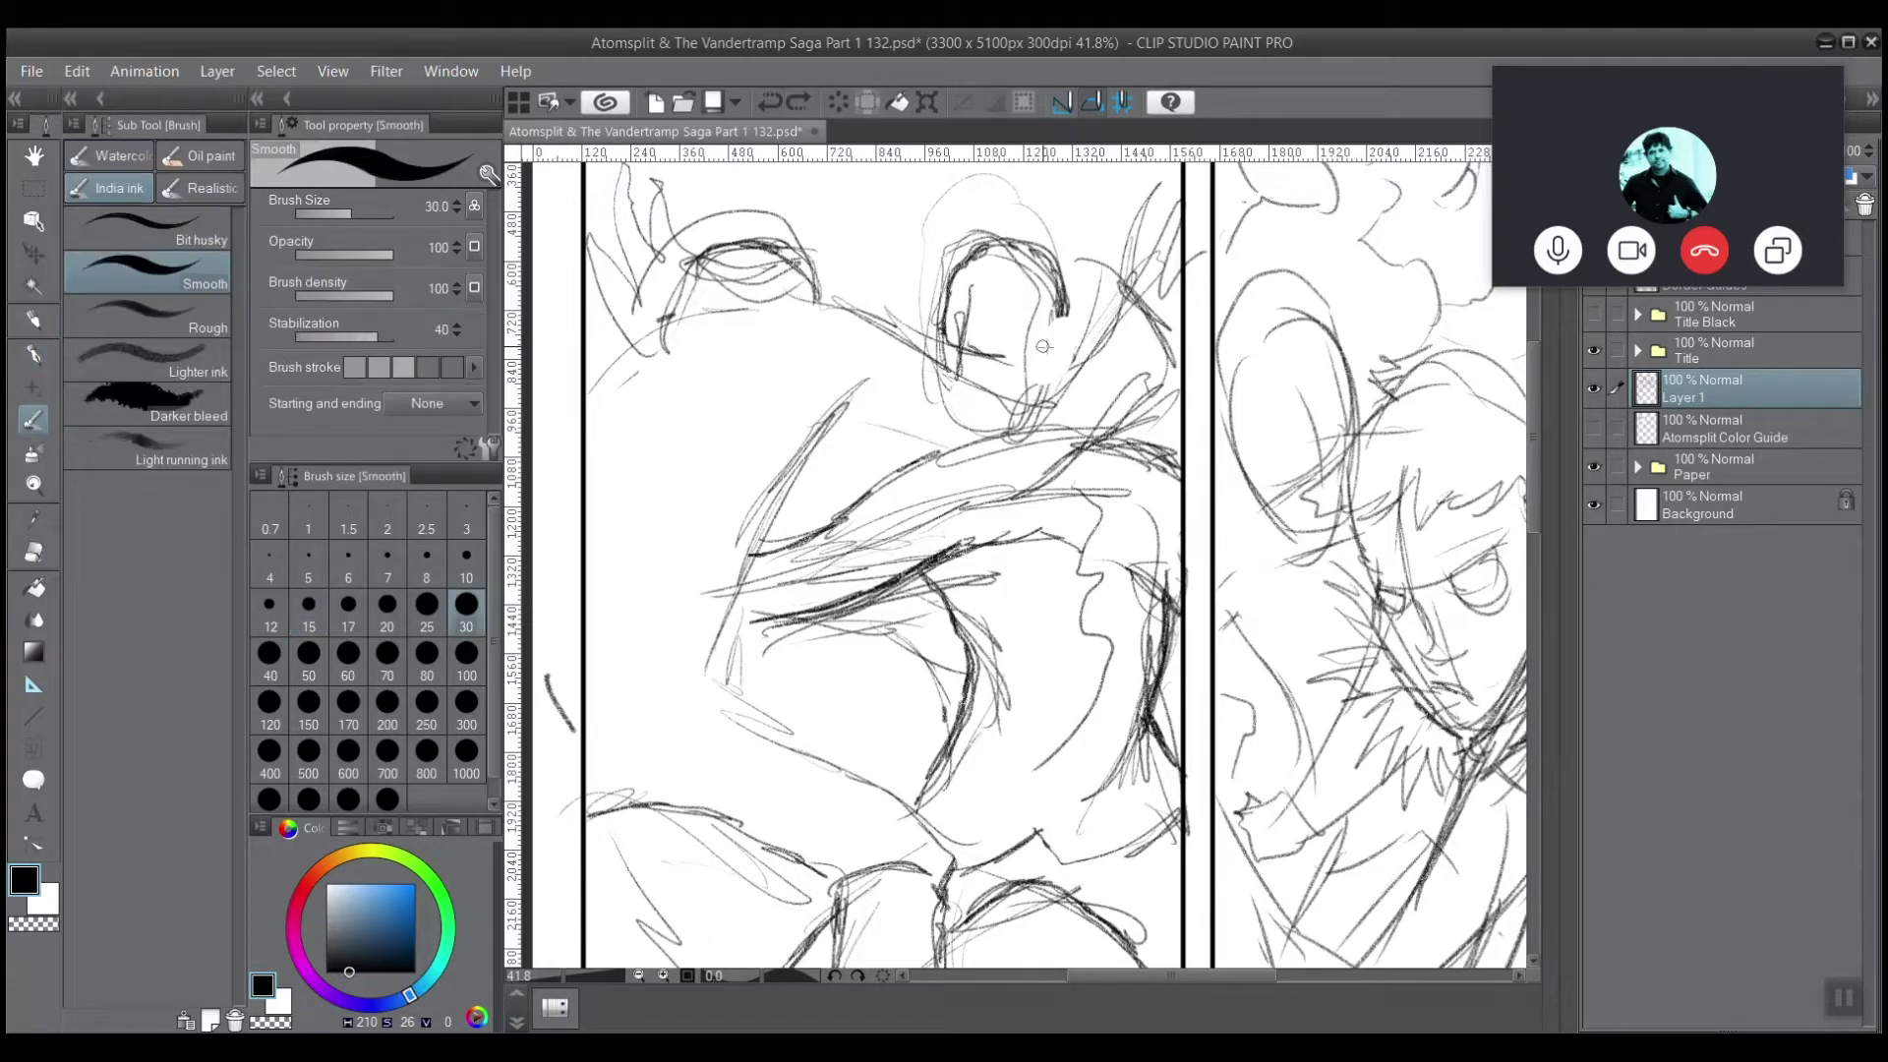
pyautogui.moveTo(1050, 351); pyautogui.dragTo(1062, 336)
pyautogui.hotkey('ctrl', 'z')
pyautogui.click(33, 354)
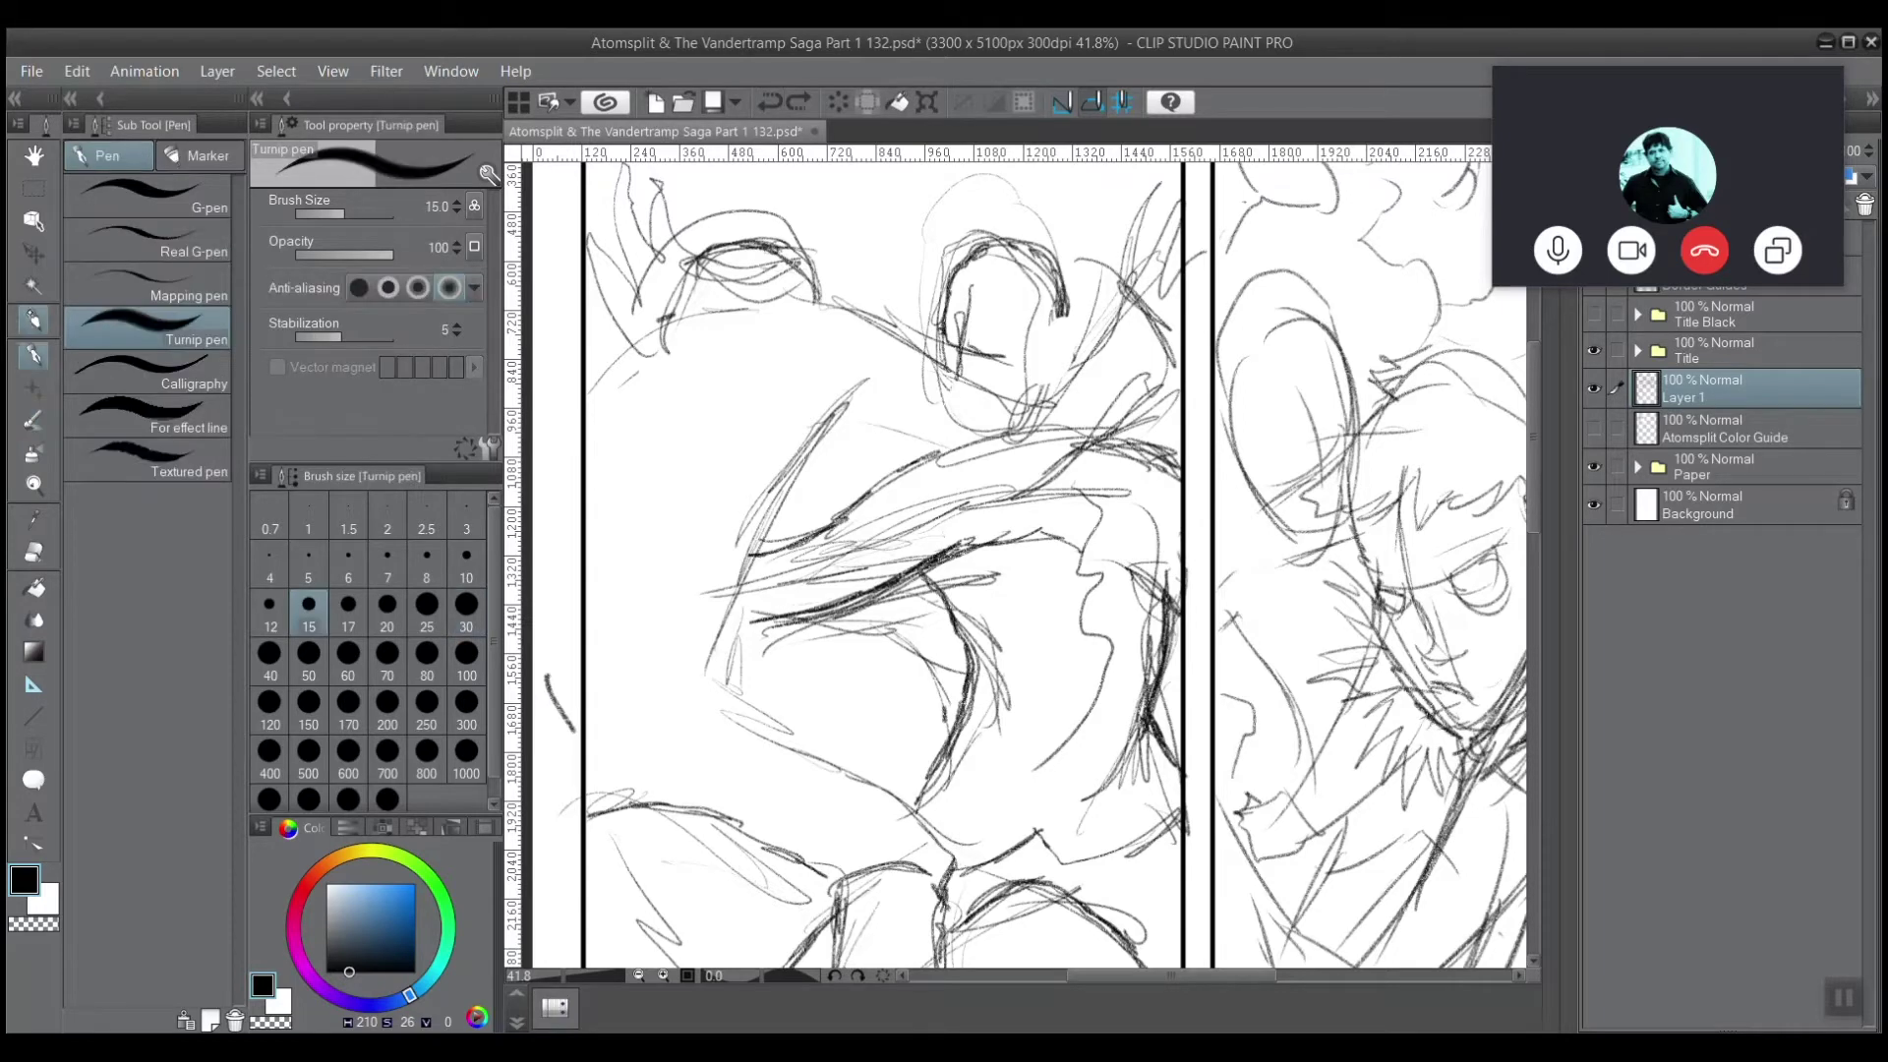
# Redraw the small ear loop on the side of the small character's head with the Real pencil.
pyautogui.click(33, 321)
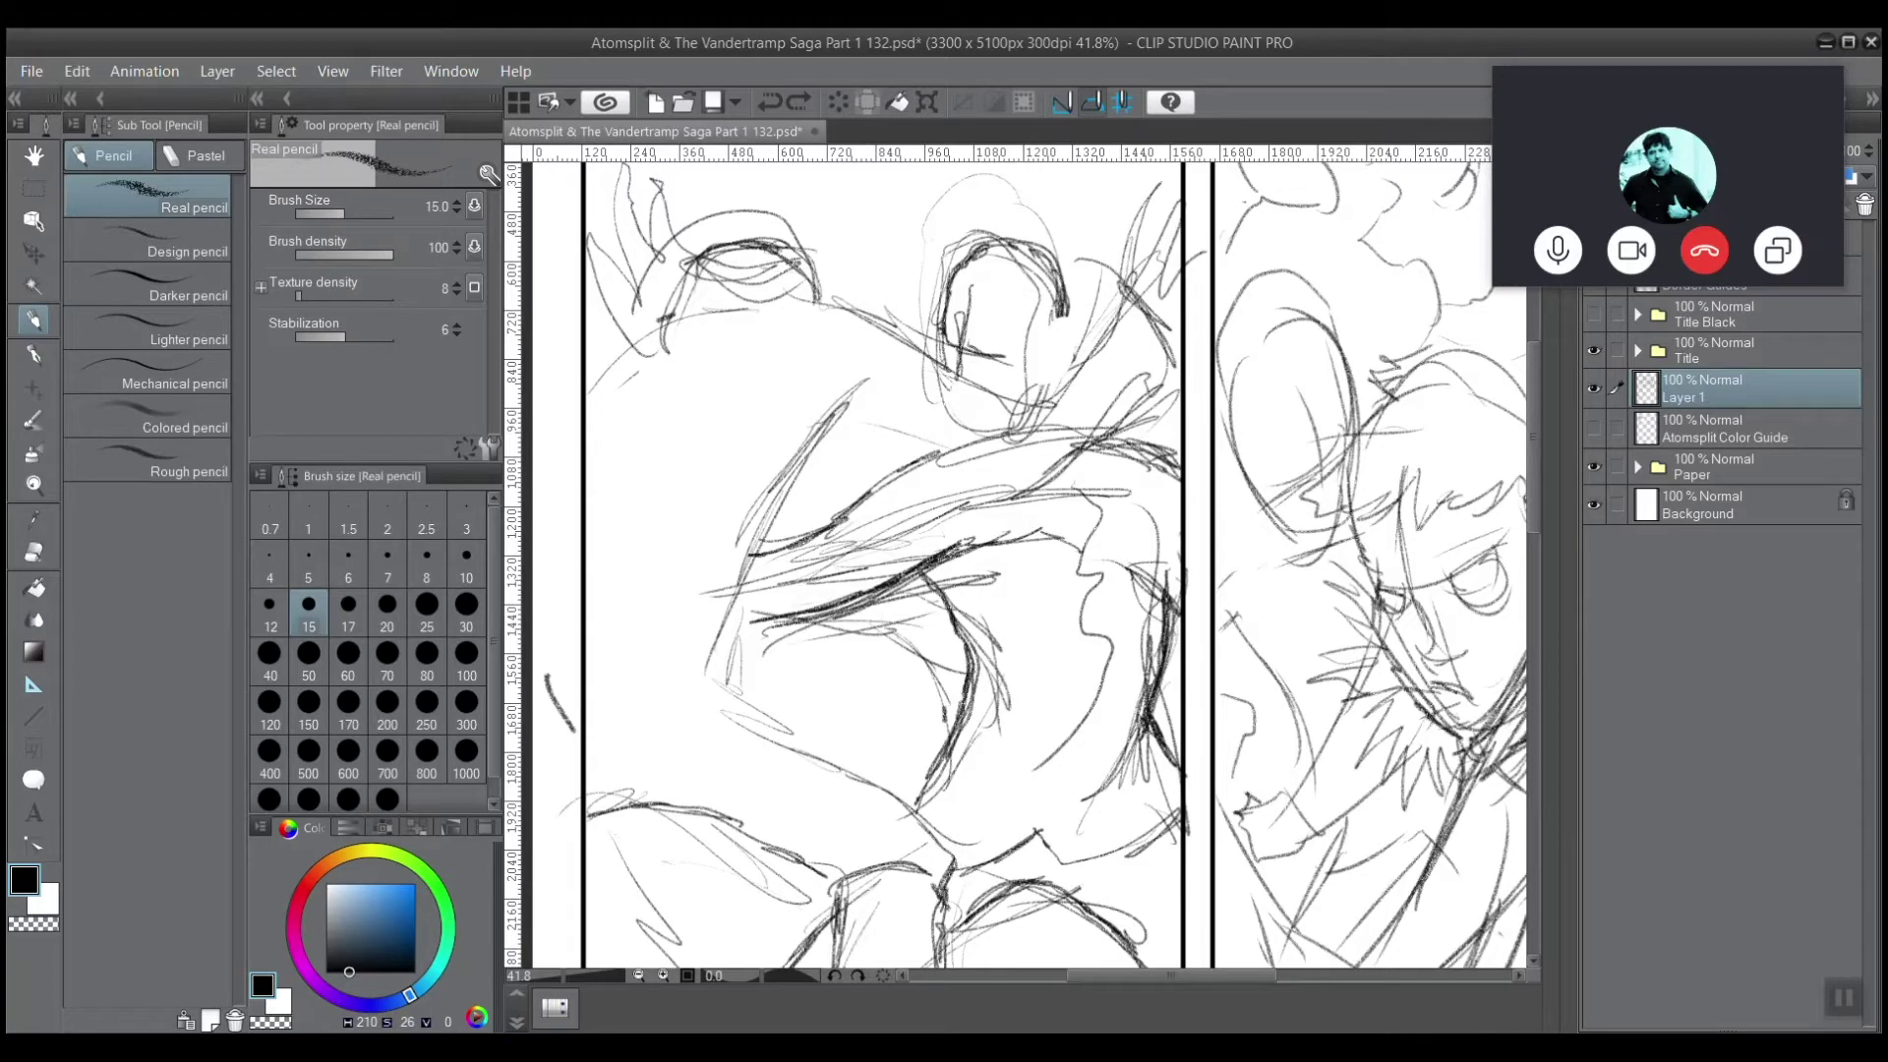
pyautogui.scroll(-2, 1025, 566)
pyautogui.scroll(5, 1024, 565)
pyautogui.moveTo(1082, 610); pyautogui.dragTo(965, 518)
pyautogui.moveTo(902, 397)
pyautogui.mouseDown()
pyautogui.moveTo(936, 386)
pyautogui.moveTo(895, 460)
pyautogui.moveTo(937, 404)
pyautogui.moveTo(903, 389)
pyautogui.moveTo(914, 380)
pyautogui.moveTo(890, 460)
pyautogui.moveTo(905, 324)
pyautogui.moveTo(907, 360)
pyautogui.mouseUp()
pyautogui.scroll(-1, 909, 228)
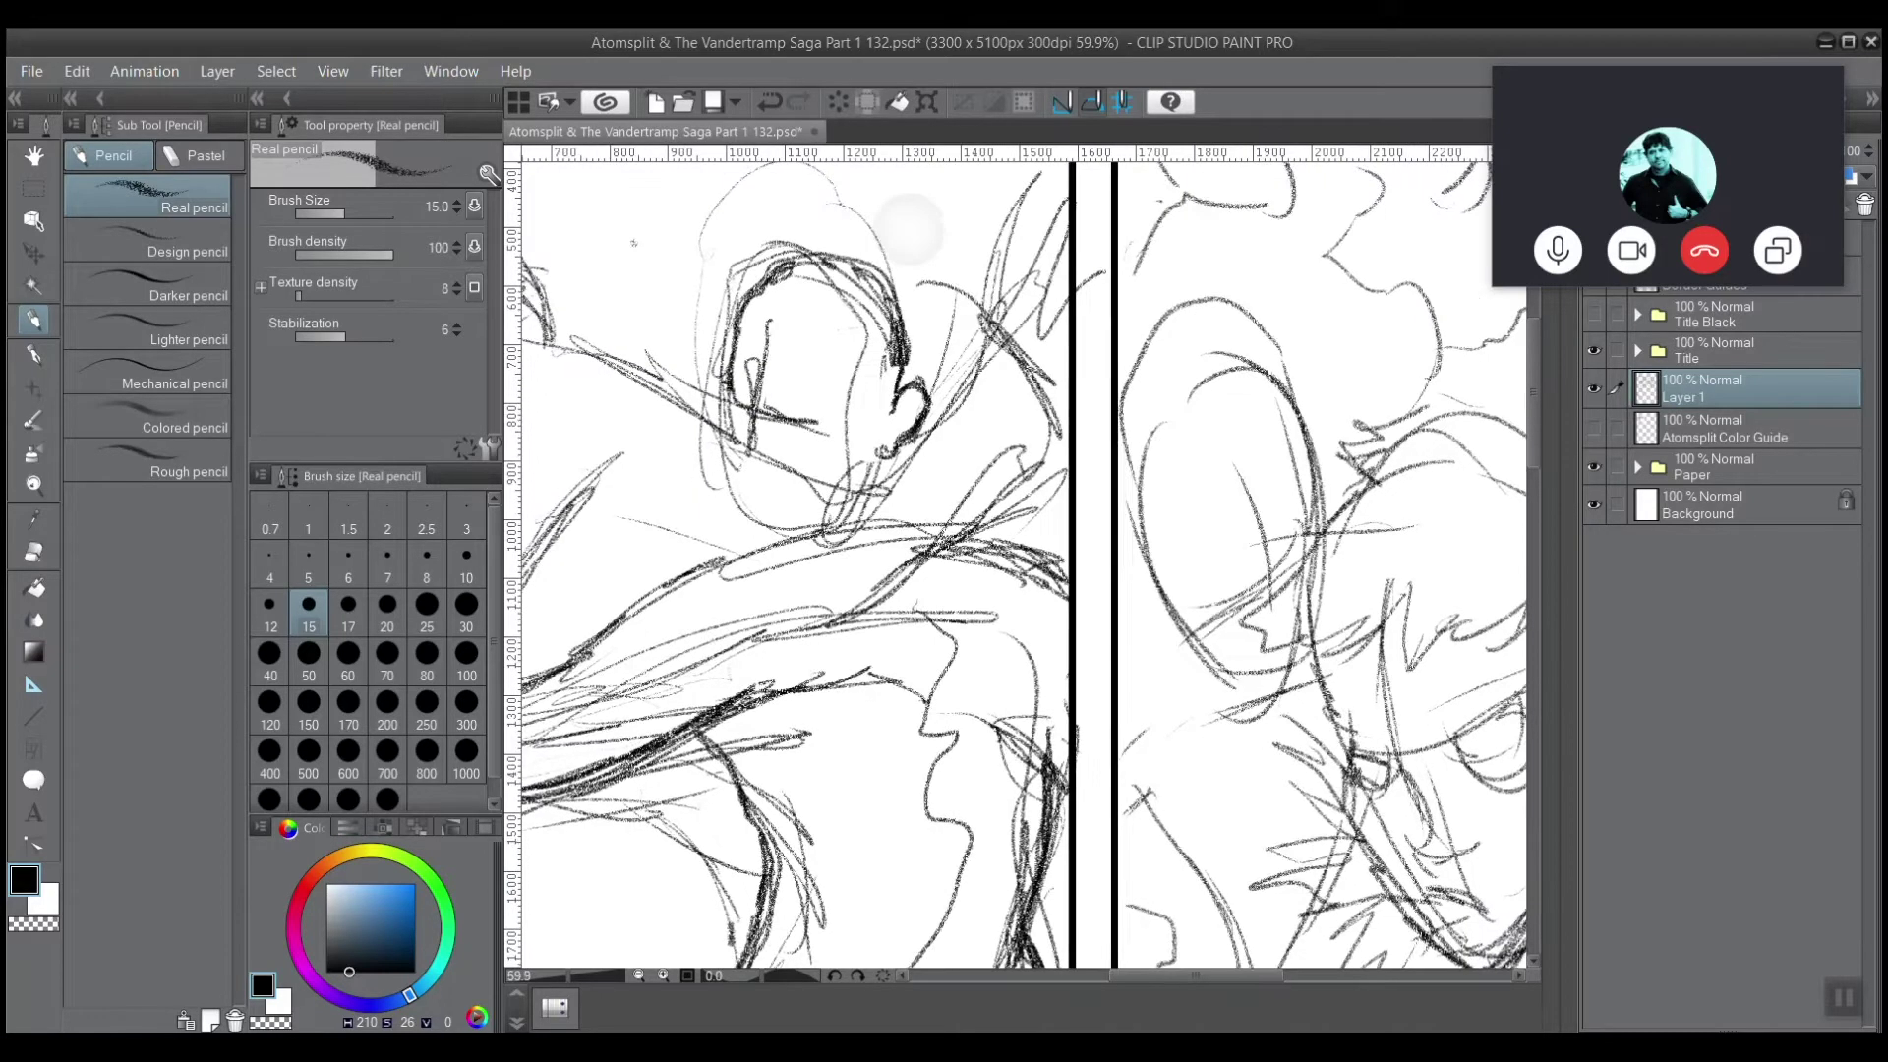
# Darken the arm lines beside the small character's head and along the forearm beneath it.
pyautogui.scroll(1, 831, 208)
pyautogui.moveTo(983, 491)
pyautogui.mouseDown()
pyautogui.moveTo(965, 427)
pyautogui.moveTo(1047, 423)
pyautogui.moveTo(972, 332)
pyautogui.moveTo(1048, 437)
pyautogui.mouseUp()
pyautogui.moveTo(1048, 438)
pyautogui.mouseDown()
pyautogui.moveTo(967, 331)
pyautogui.moveTo(1084, 387)
pyautogui.moveTo(995, 287)
pyautogui.moveTo(951, 366)
pyautogui.moveTo(816, 489)
pyautogui.moveTo(893, 442)
pyautogui.mouseUp()
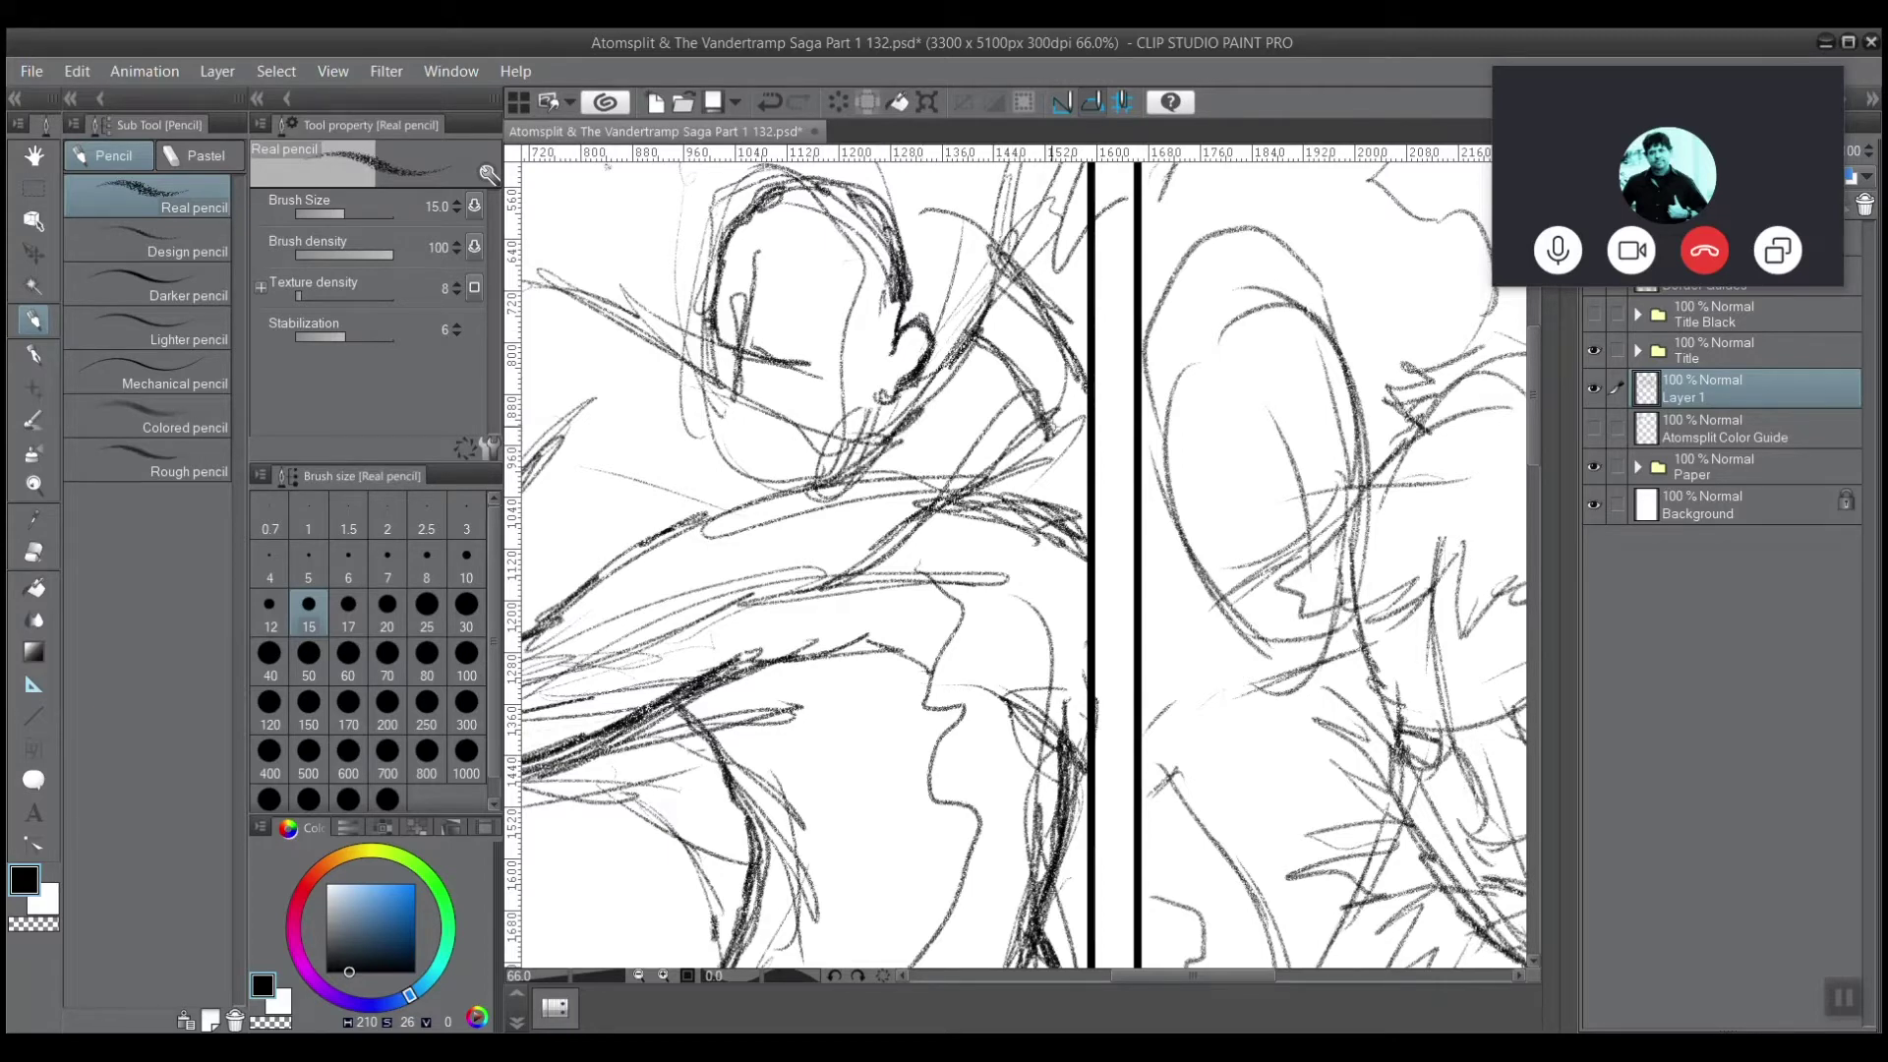
pyautogui.moveTo(1001, 469)
pyautogui.mouseDown()
pyautogui.moveTo(1067, 399)
pyautogui.moveTo(877, 565)
pyautogui.moveTo(720, 613)
pyautogui.mouseUp()
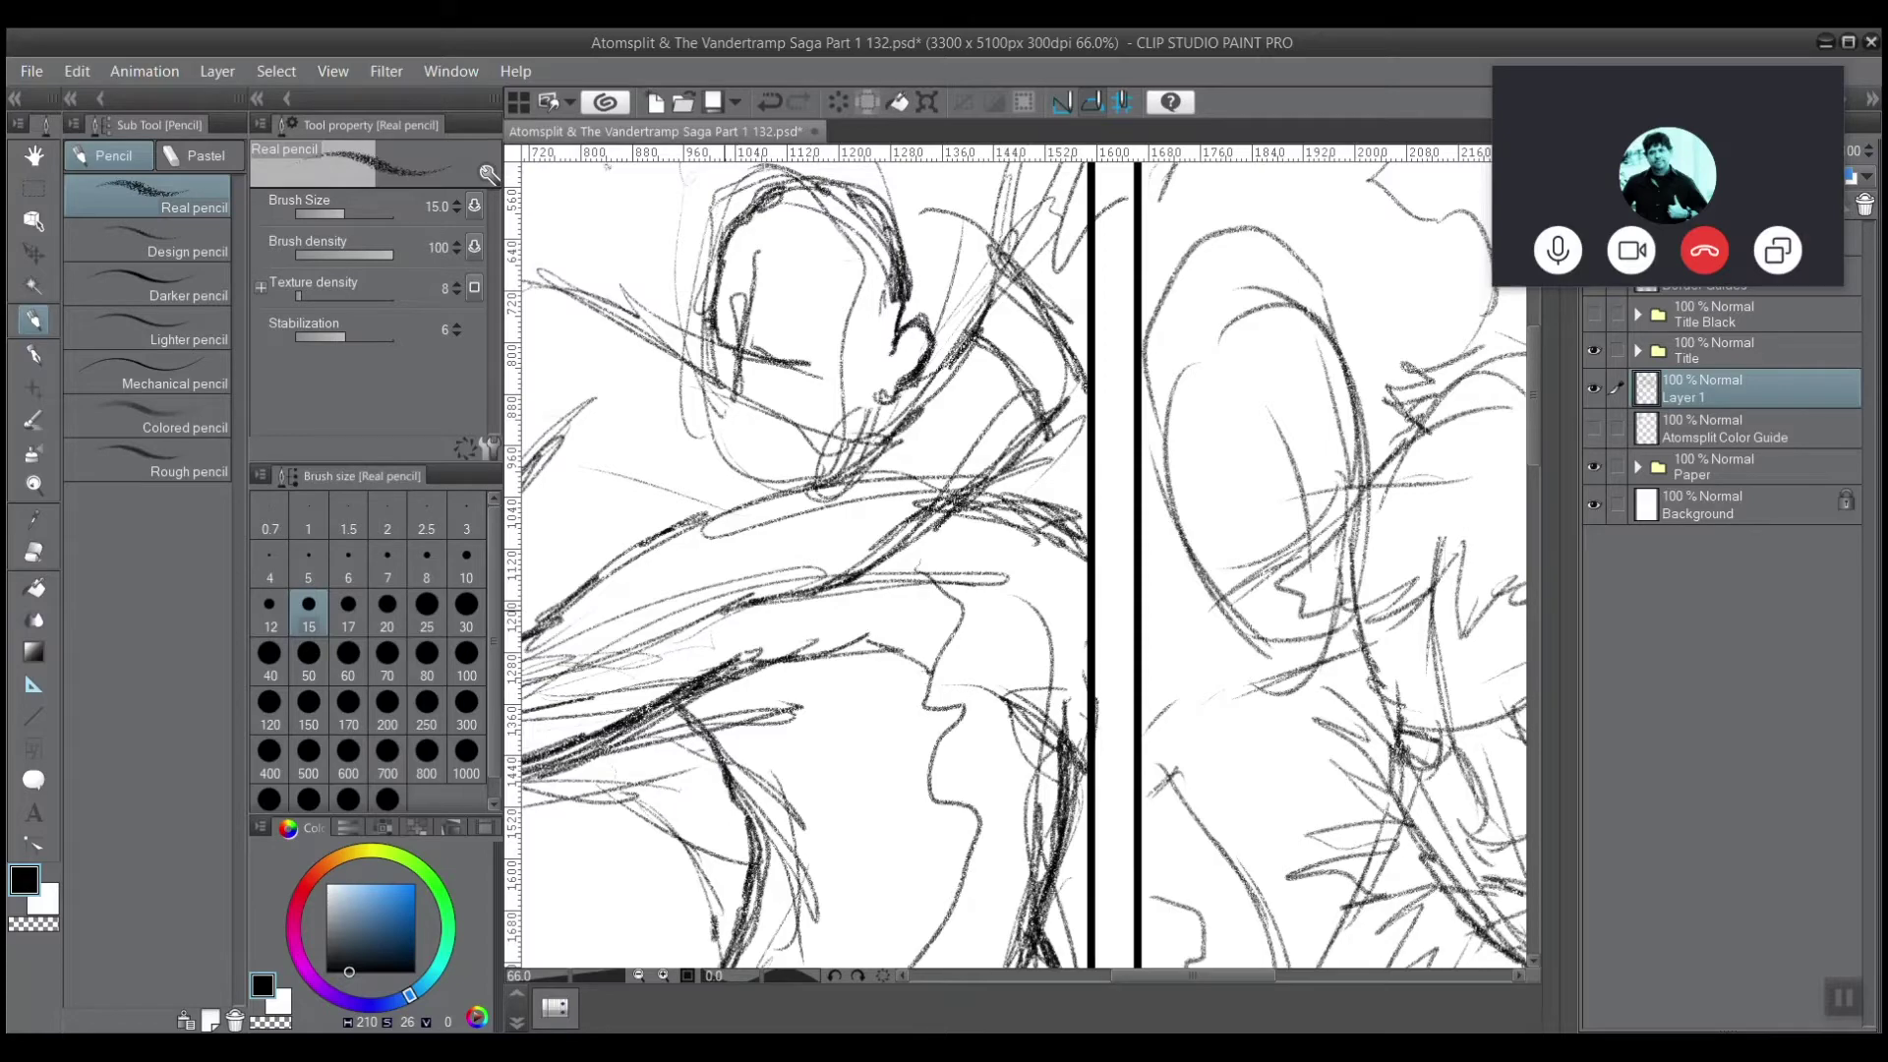
# Strengthen the large figure's shoulder line leading to the small character's head and add a diagonal line across the upper arm.
pyautogui.scroll(-2, 724, 610)
pyautogui.moveTo(639, 283); pyautogui.dragTo(831, 350)
pyautogui.moveTo(1011, 610)
pyautogui.mouseDown()
pyautogui.moveTo(749, 530)
pyautogui.moveTo(1013, 609)
pyautogui.mouseUp()
pyautogui.moveTo(986, 512)
pyautogui.mouseDown()
pyautogui.moveTo(1022, 502)
pyautogui.moveTo(733, 378)
pyautogui.moveTo(628, 394)
pyautogui.mouseUp()
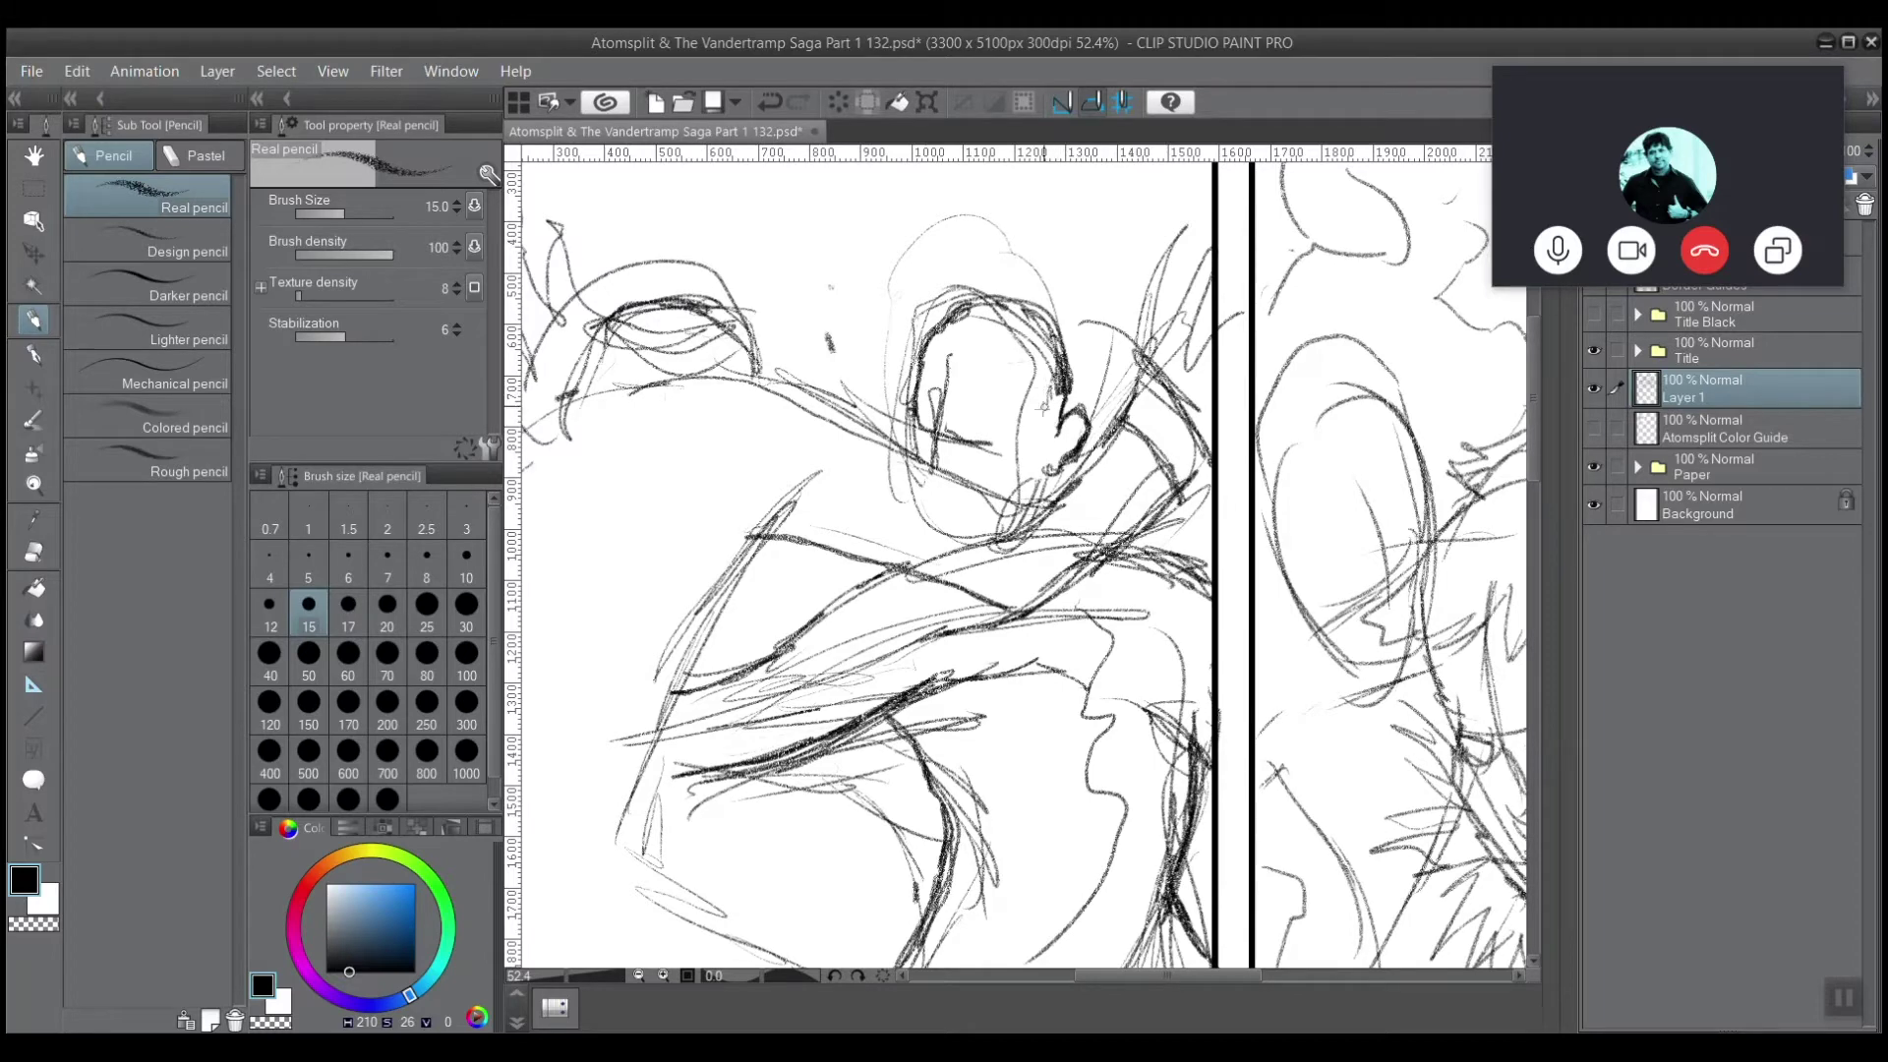
# Draw two tall rounded ears on top of the small character's head with the Real pencil.
pyautogui.press('p')
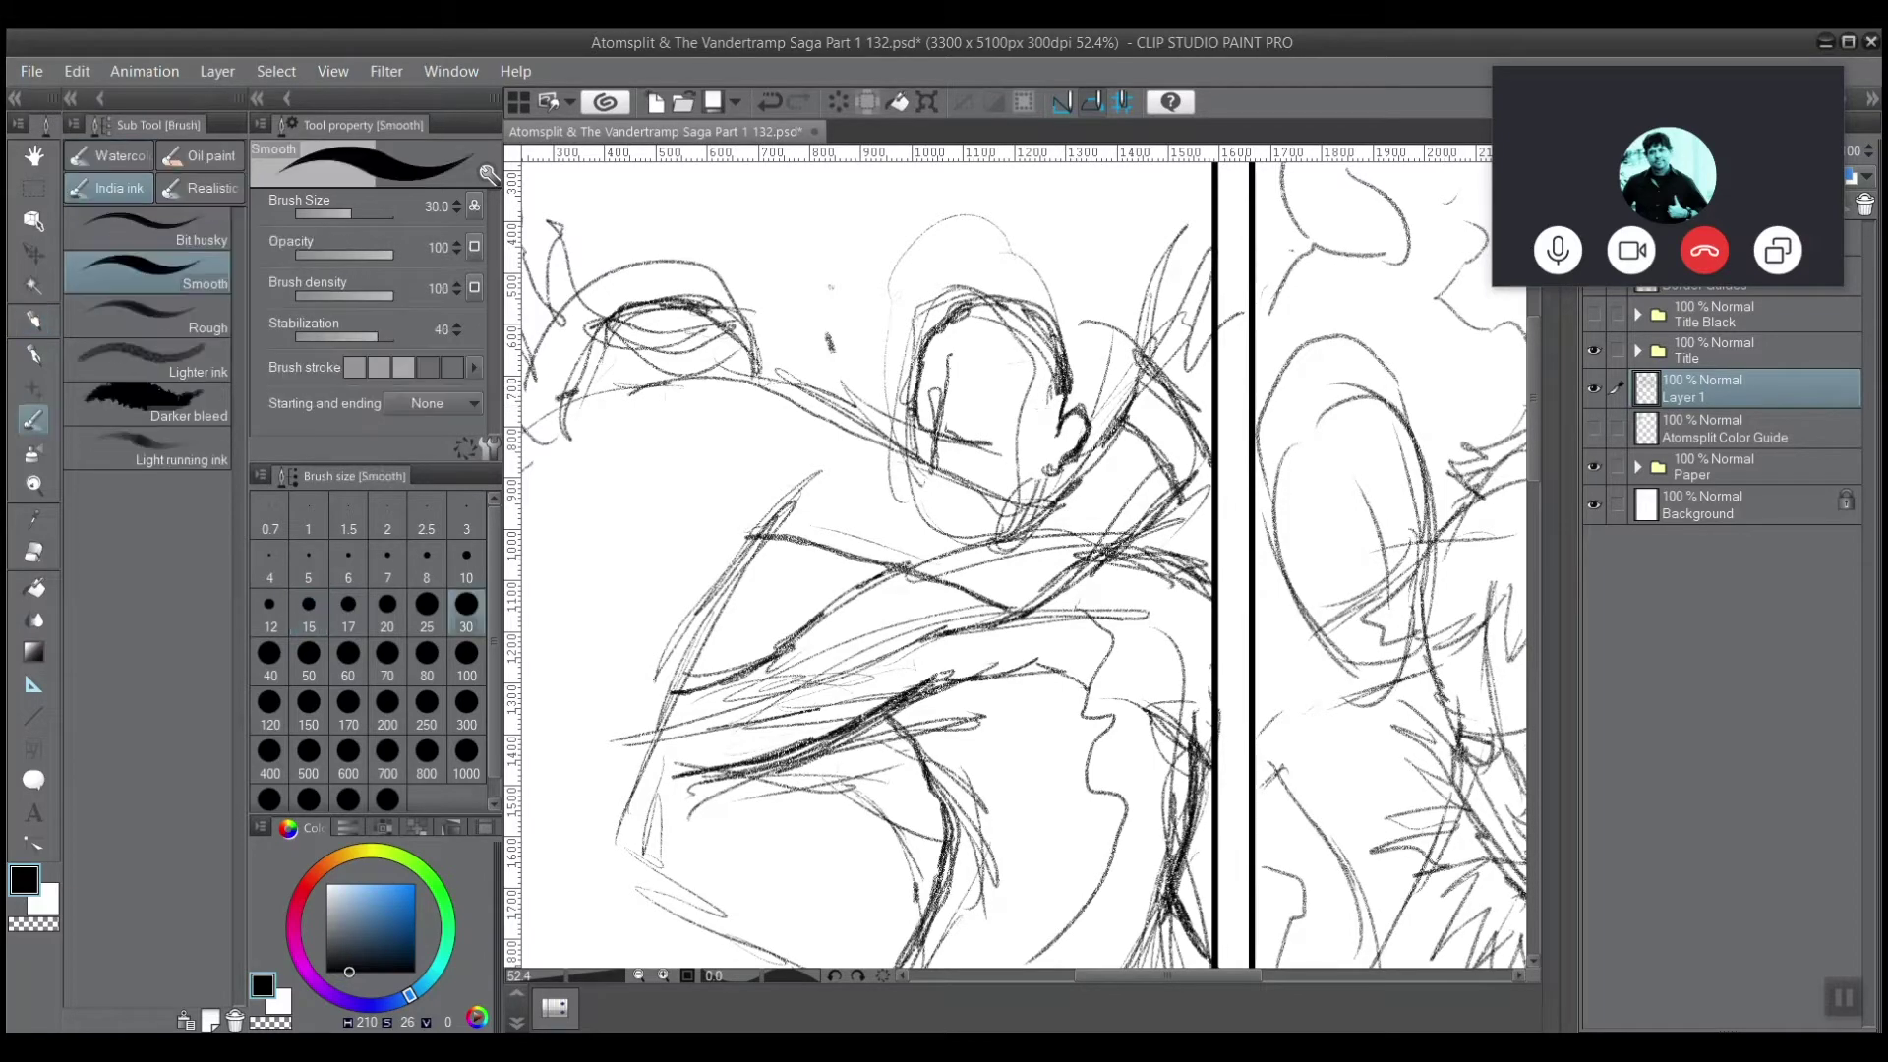
pyautogui.press('p')
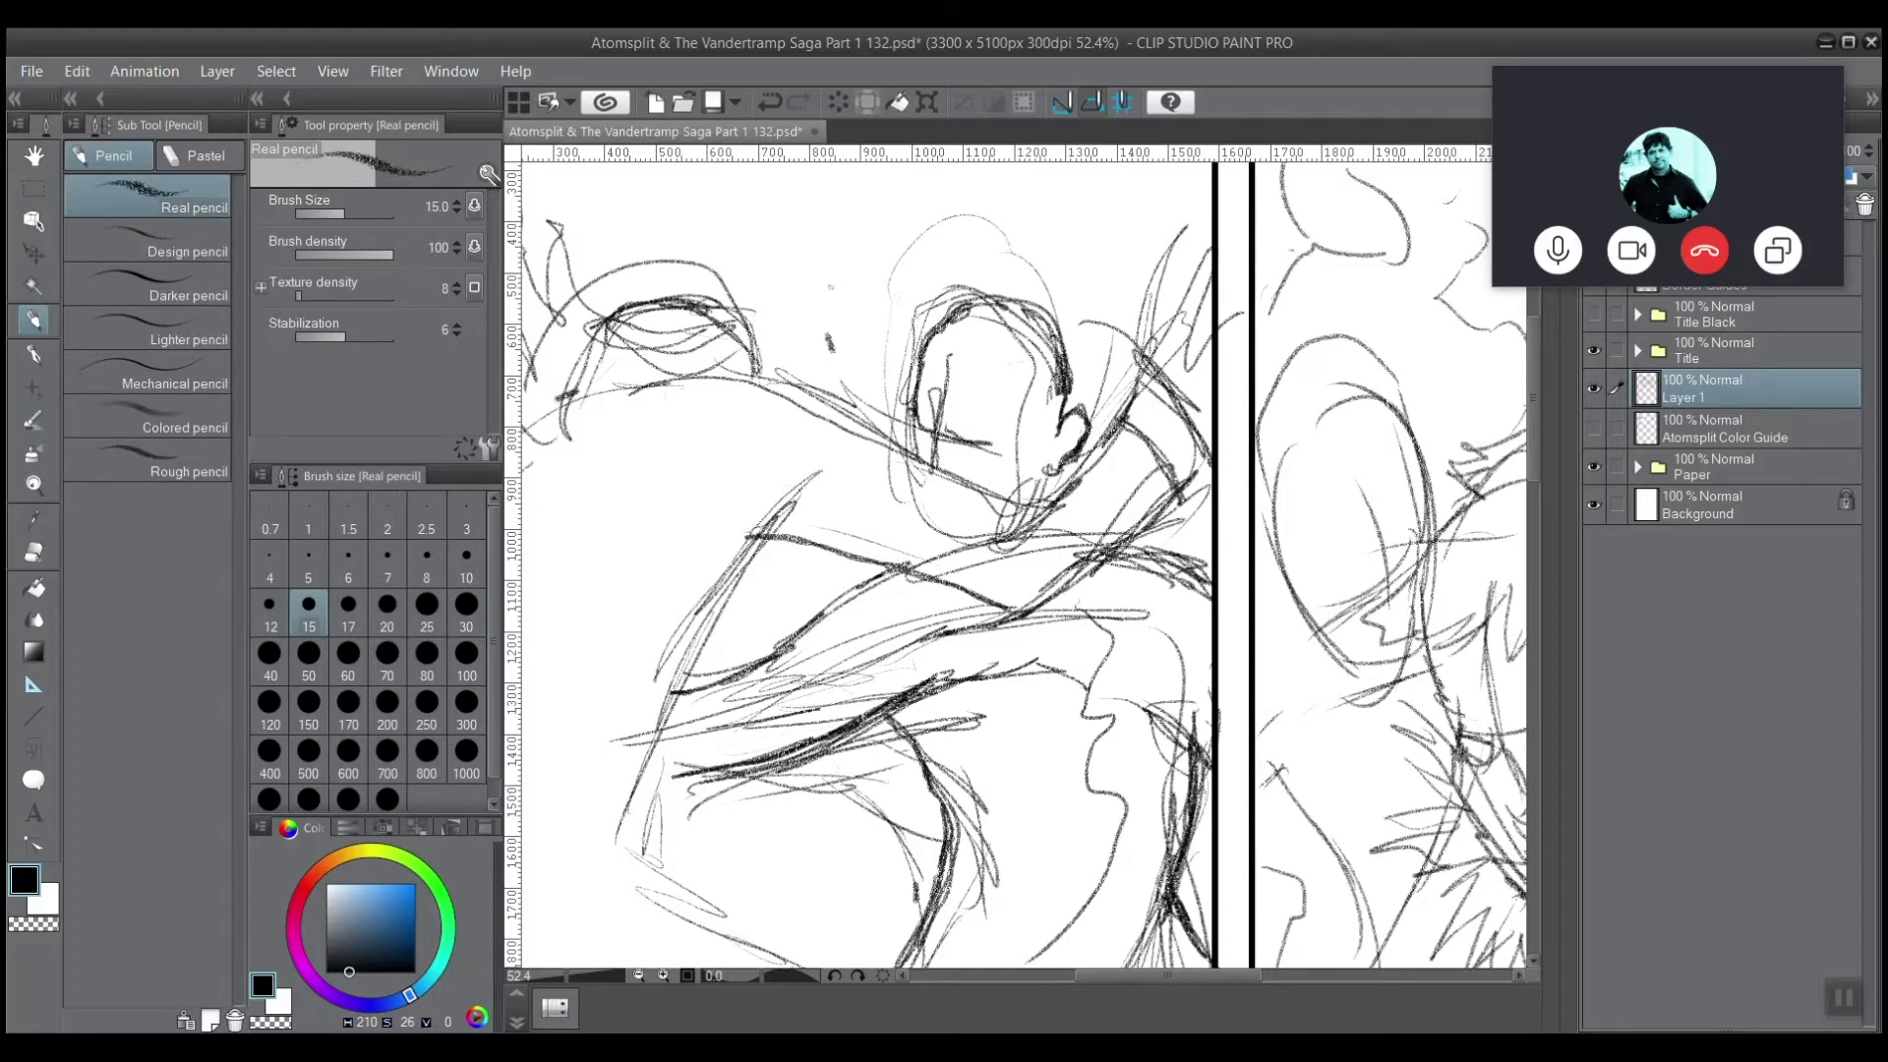
pyautogui.moveTo(1048, 424); pyautogui.dragTo(1037, 431)
pyautogui.moveTo(1044, 344)
pyautogui.mouseDown()
pyautogui.moveTo(1064, 248)
pyautogui.moveTo(1098, 227)
pyautogui.moveTo(1129, 325)
pyautogui.mouseUp()
pyautogui.moveTo(1091, 393); pyautogui.dragTo(1079, 409)
pyautogui.moveTo(1126, 332)
pyautogui.mouseDown()
pyautogui.moveTo(1076, 401)
pyautogui.moveTo(1093, 232)
pyautogui.moveTo(1034, 335)
pyautogui.moveTo(1054, 424)
pyautogui.moveTo(1057, 254)
pyautogui.moveTo(1133, 267)
pyautogui.moveTo(1077, 420)
pyautogui.moveTo(1142, 300)
pyautogui.moveTo(1099, 234)
pyautogui.moveTo(1126, 356)
pyautogui.mouseUp()
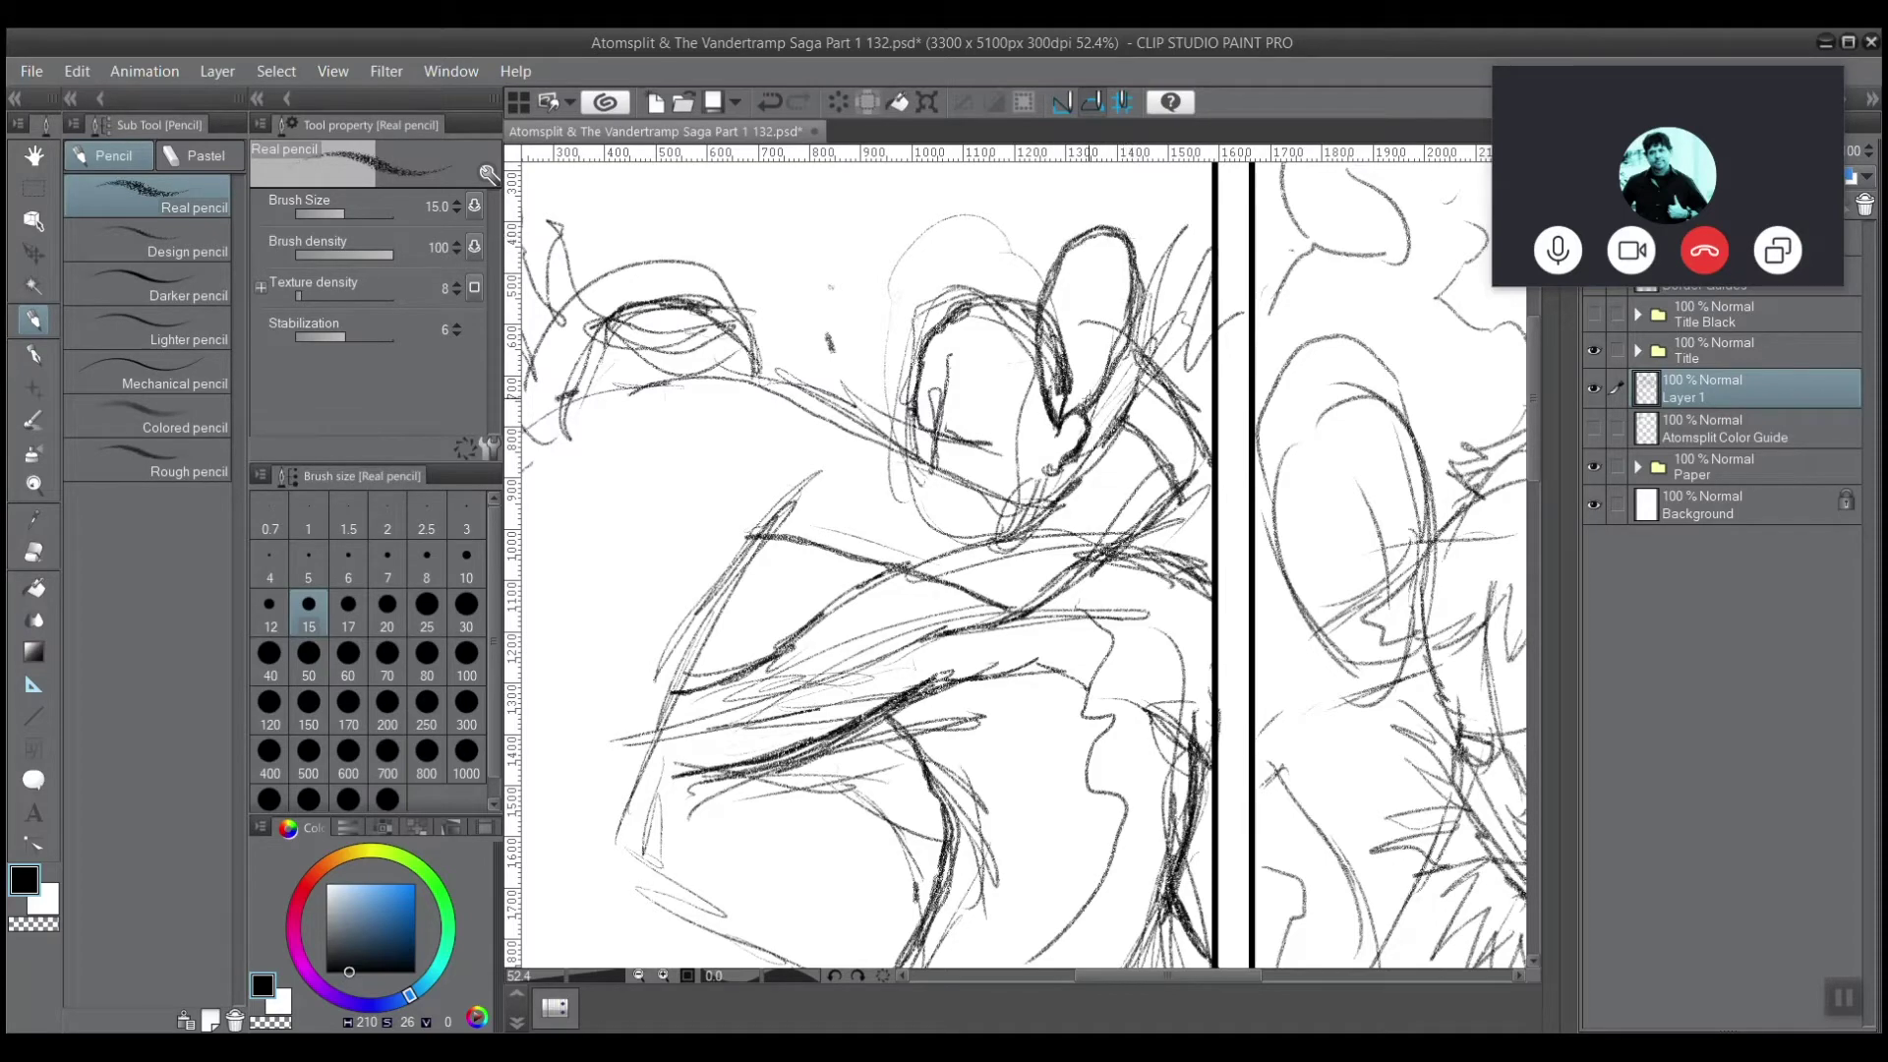
pyautogui.moveTo(912, 373)
pyautogui.mouseDown()
pyautogui.moveTo(938, 208)
pyautogui.moveTo(982, 313)
pyautogui.moveTo(944, 207)
pyautogui.moveTo(906, 330)
pyautogui.moveTo(906, 290)
pyautogui.moveTo(979, 236)
pyautogui.moveTo(982, 312)
pyautogui.mouseUp()
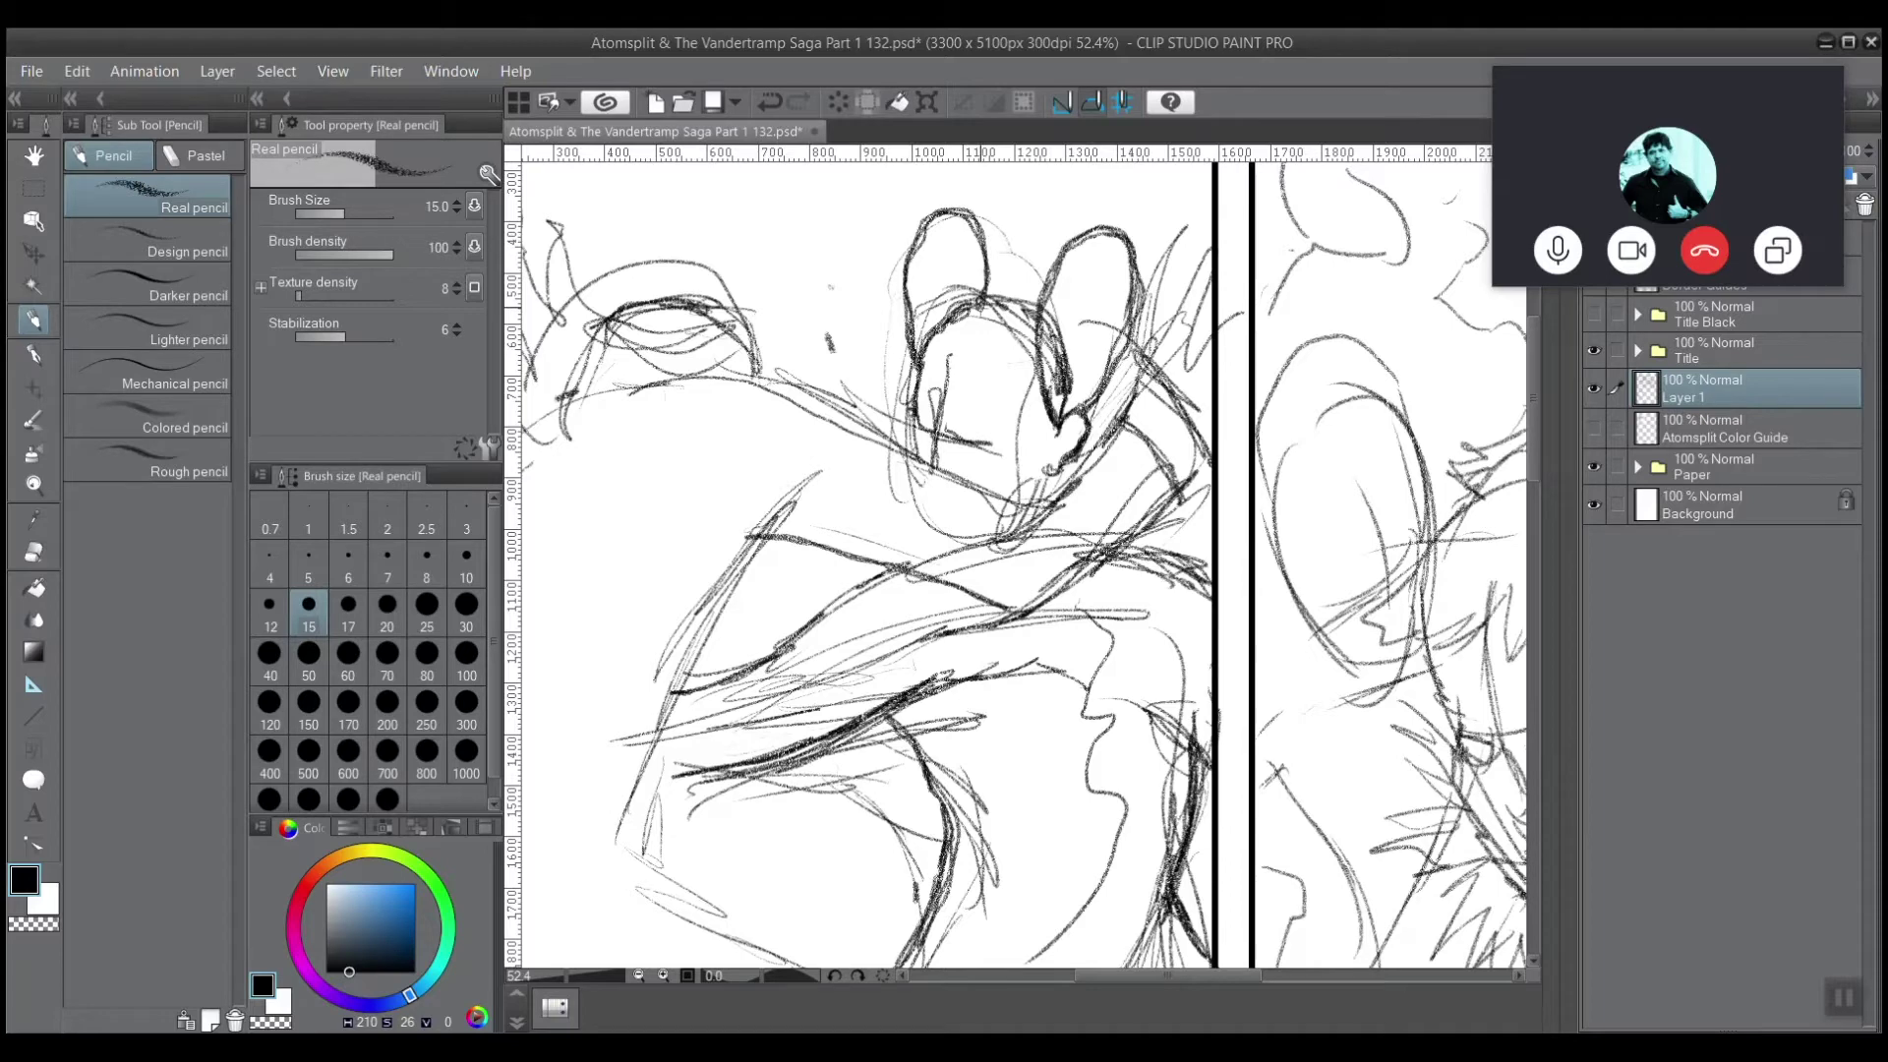
# Erase the right-hand tall ear and the adjoining head outline with the hard eraser at size 100.
pyautogui.hotkey('ctrl', '-')
pyautogui.moveTo(983, 491); pyautogui.dragTo(890, 492)
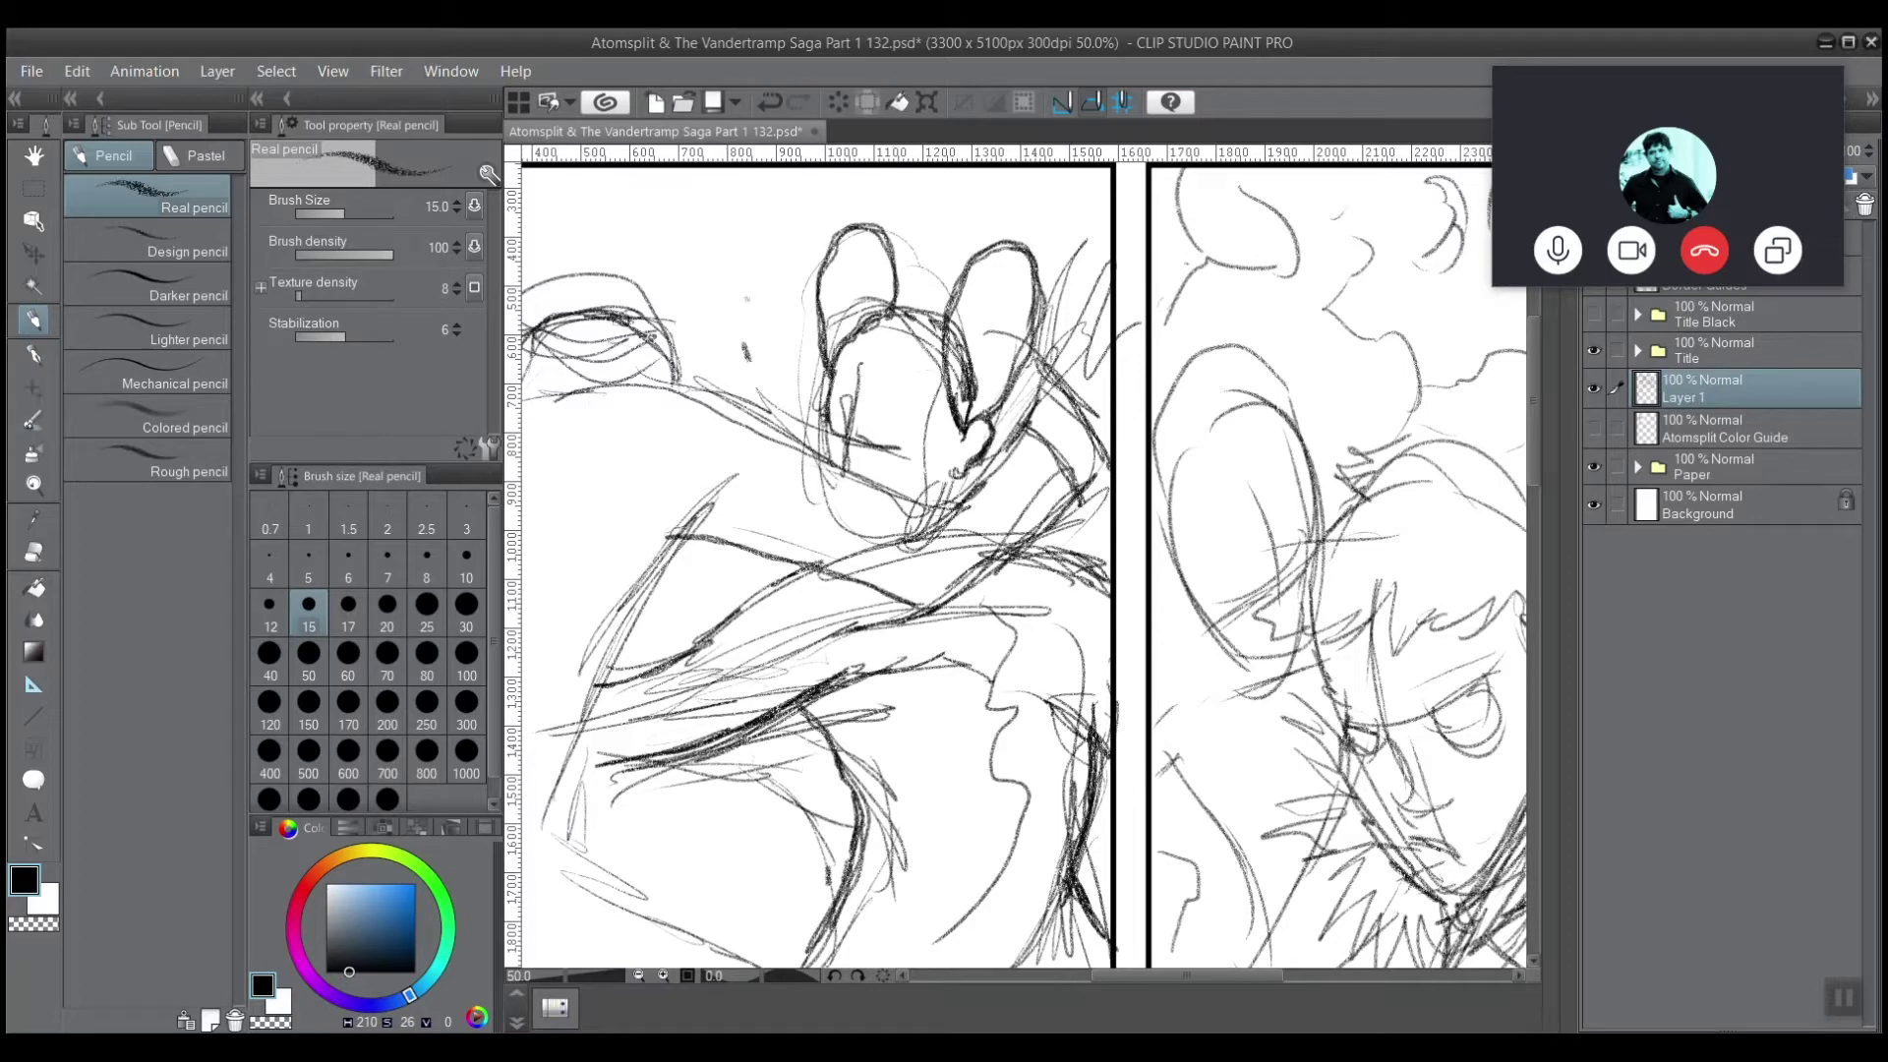
pyautogui.press('b')
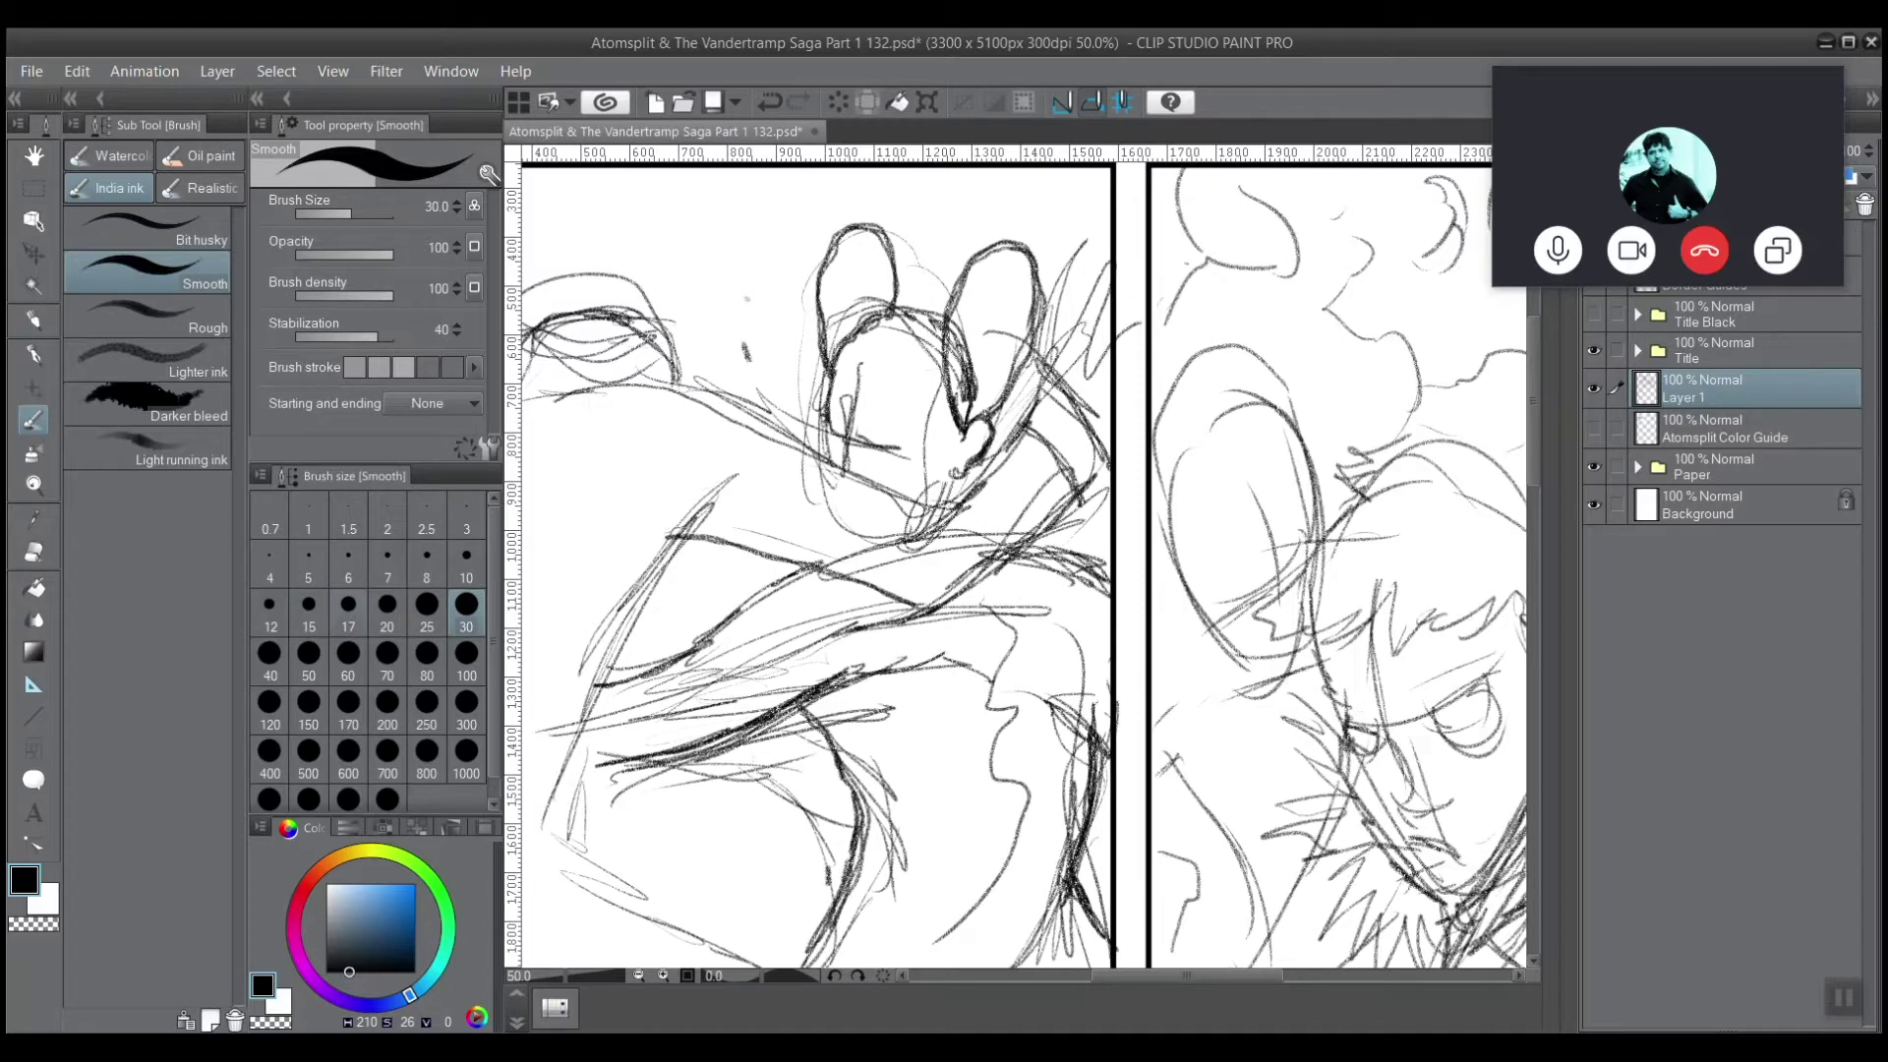
pyautogui.press('e')
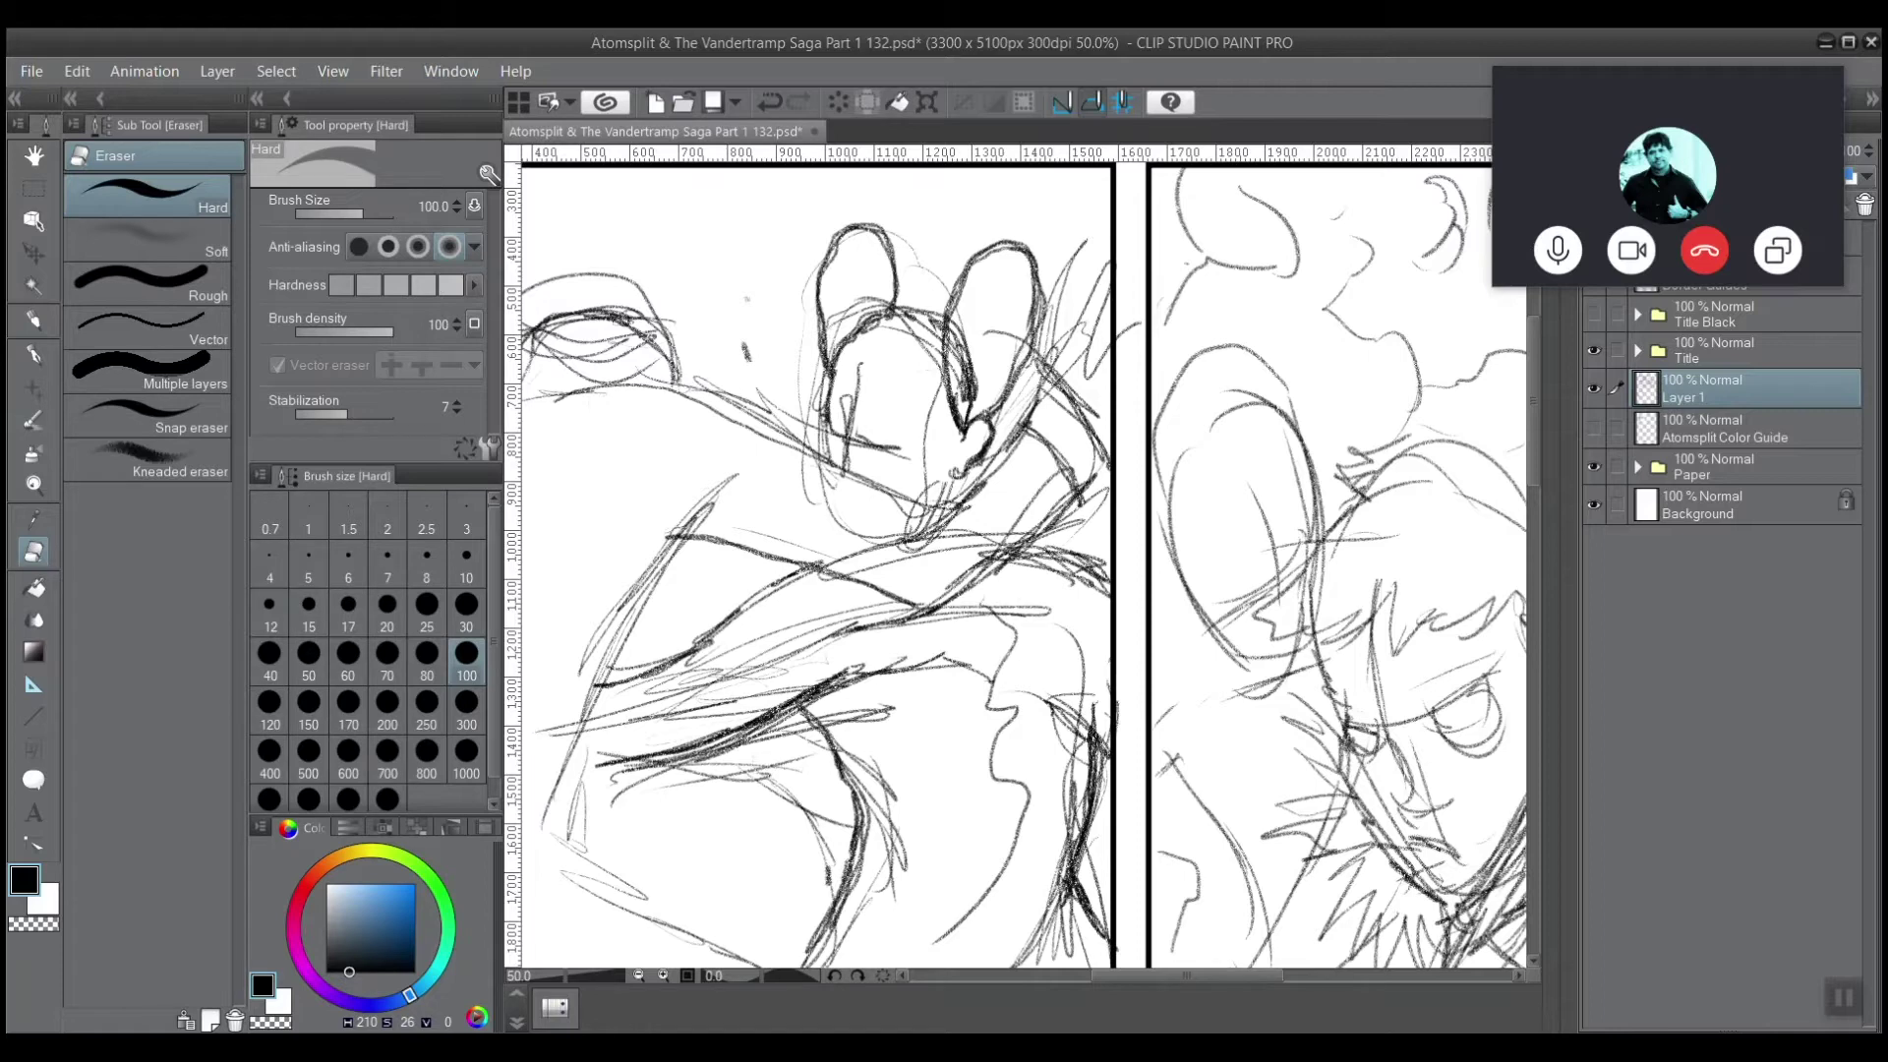
pyautogui.moveTo(950, 324)
pyautogui.mouseDown()
pyautogui.moveTo(954, 417)
pyautogui.moveTo(959, 281)
pyautogui.moveTo(976, 256)
pyautogui.moveTo(1015, 264)
pyautogui.moveTo(1009, 363)
pyautogui.moveTo(998, 389)
pyautogui.moveTo(978, 377)
pyautogui.moveTo(977, 332)
pyautogui.moveTo(989, 397)
pyautogui.mouseUp()
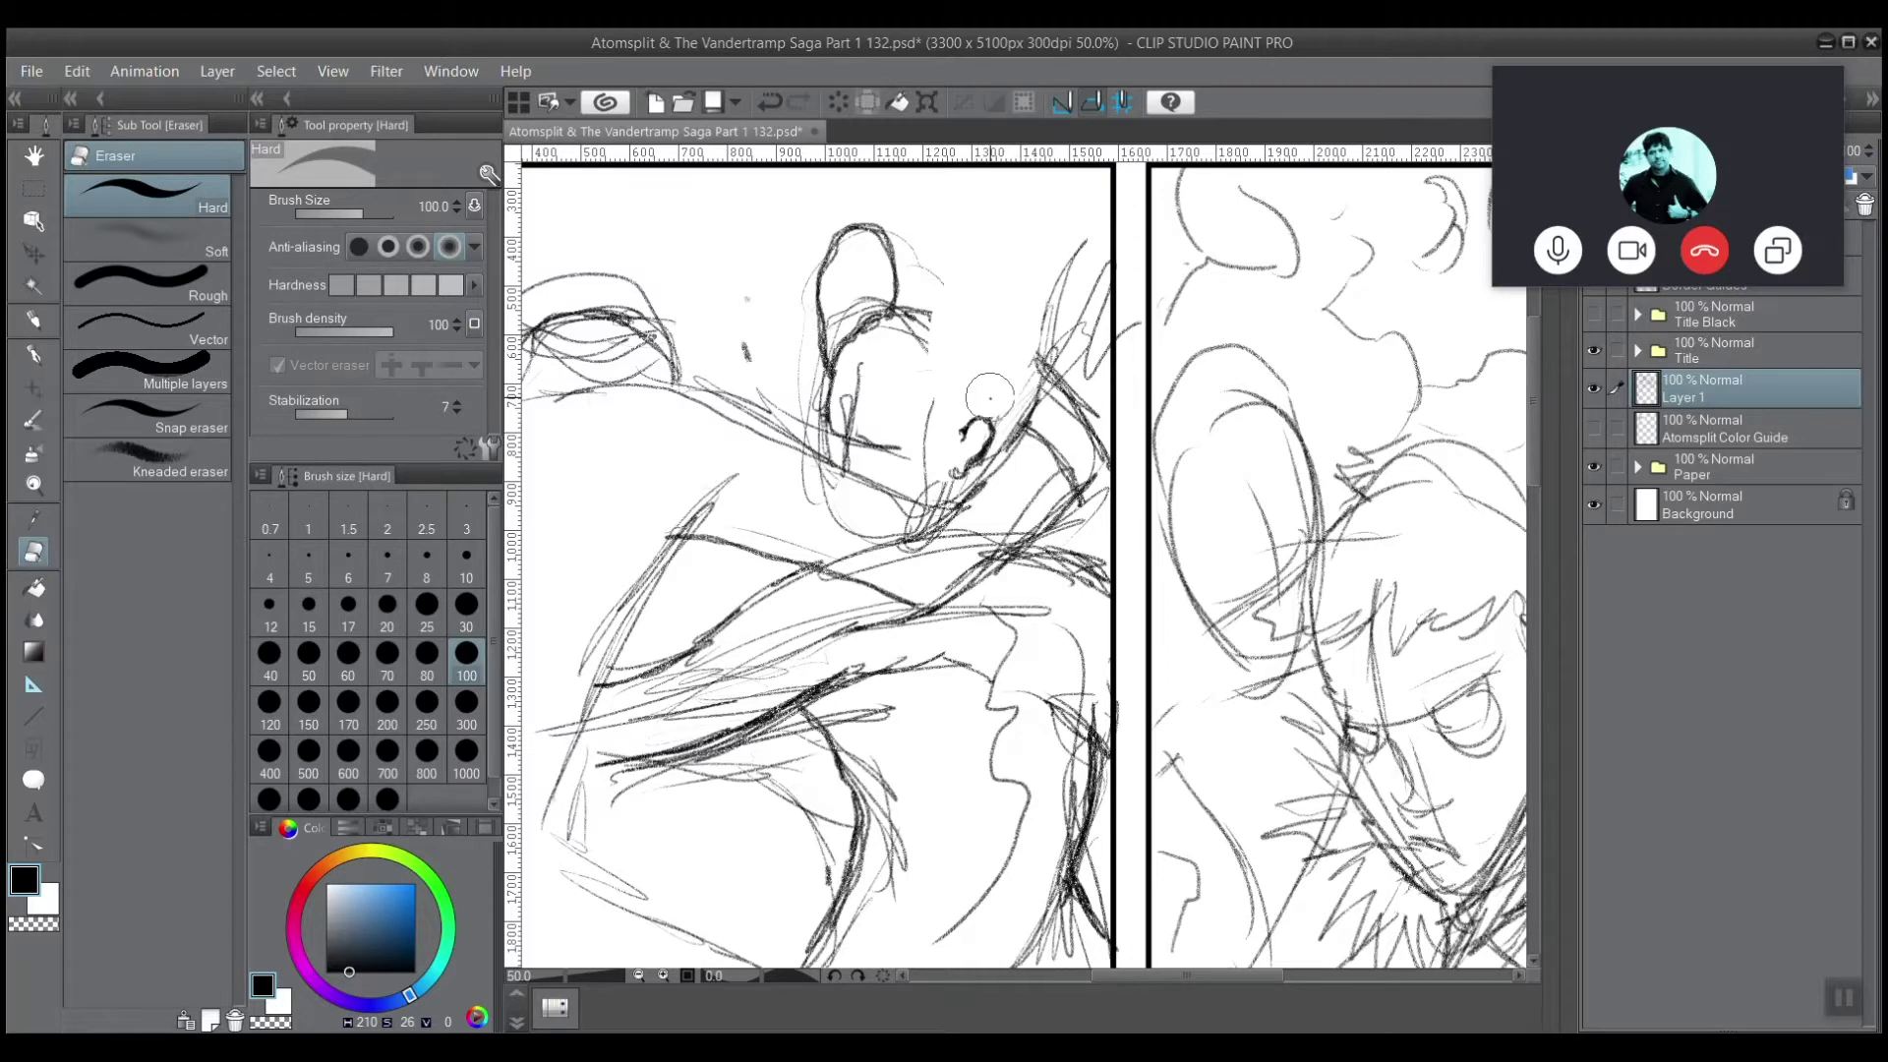
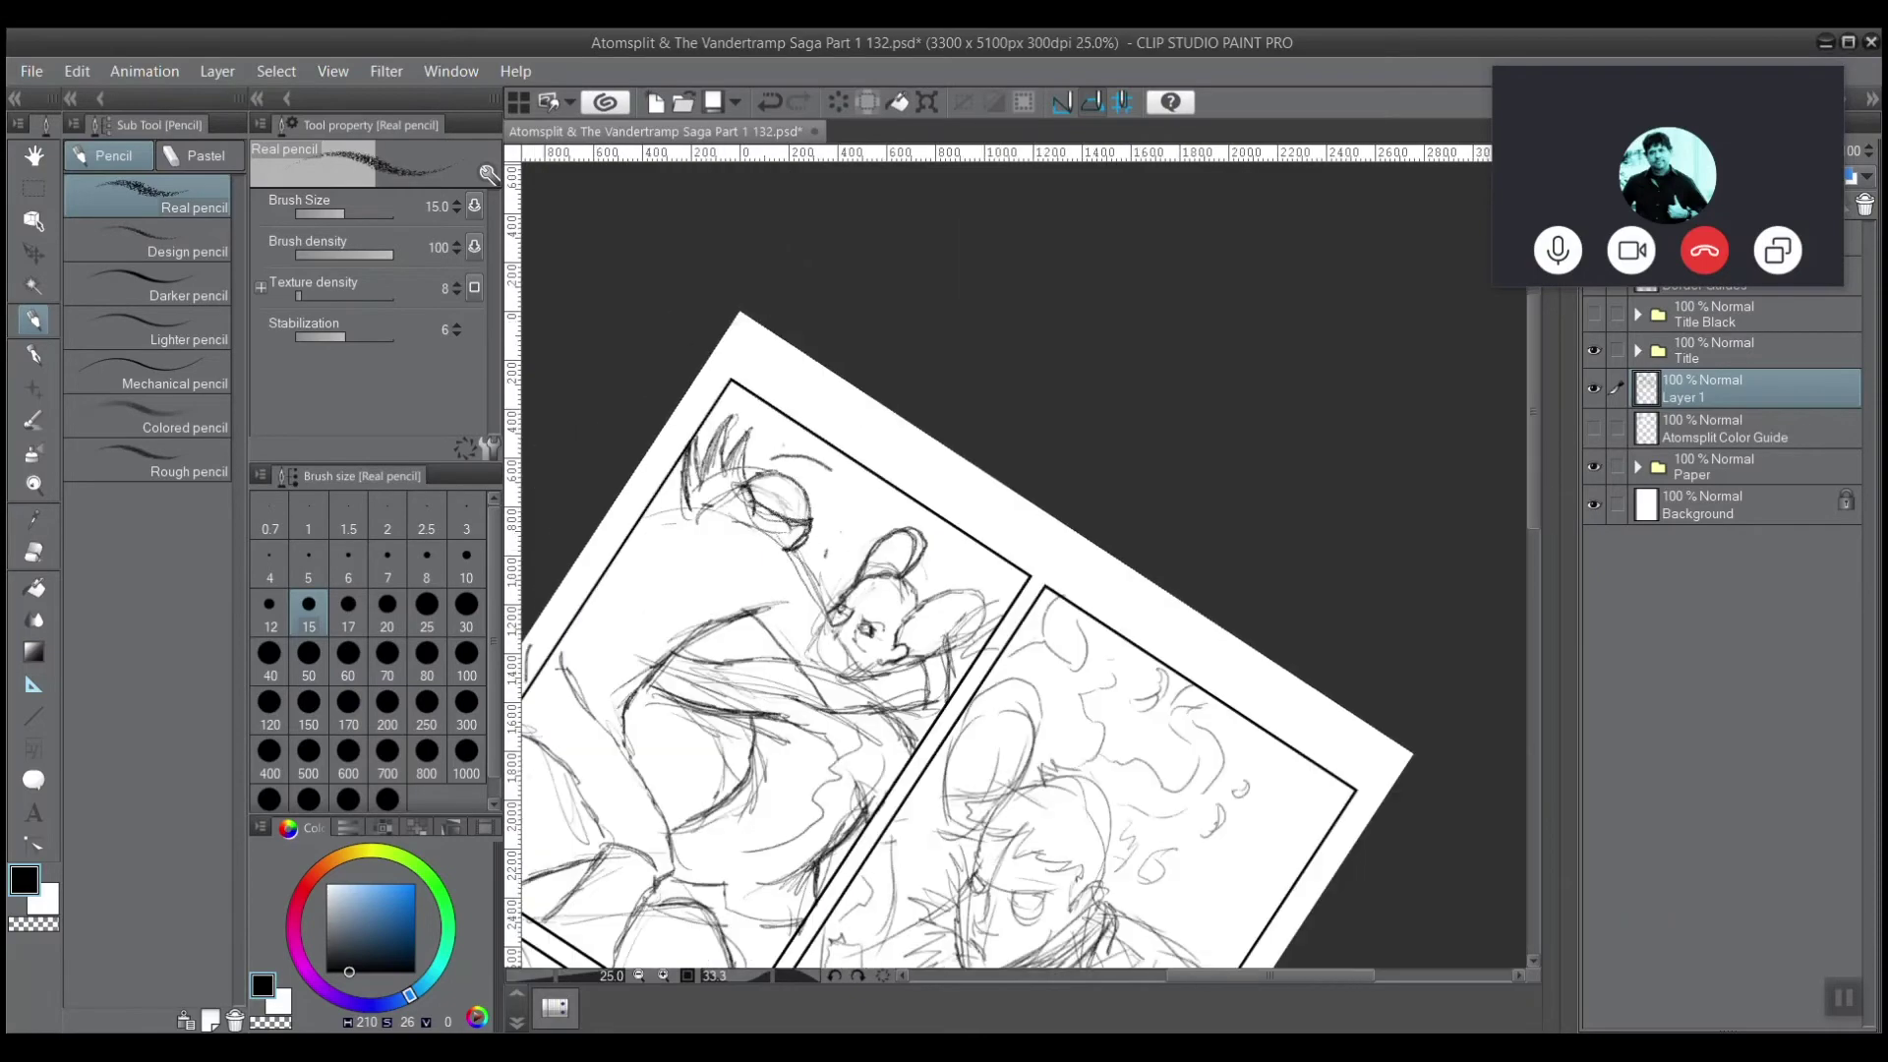
# Add a small circle to the cuff of the raised arm beside the small character, near the first panel's right border.
pyautogui.moveTo(1023, 609); pyautogui.dragTo(899, 520)
pyautogui.hotkey('ctrl', '+')
pyautogui.hotkey('ctrl', '+')
pyautogui.moveTo(747, 432); pyautogui.dragTo(914, 523)
pyautogui.hotkey('ctrl', '+')
pyautogui.hotkey('ctrl', '+')
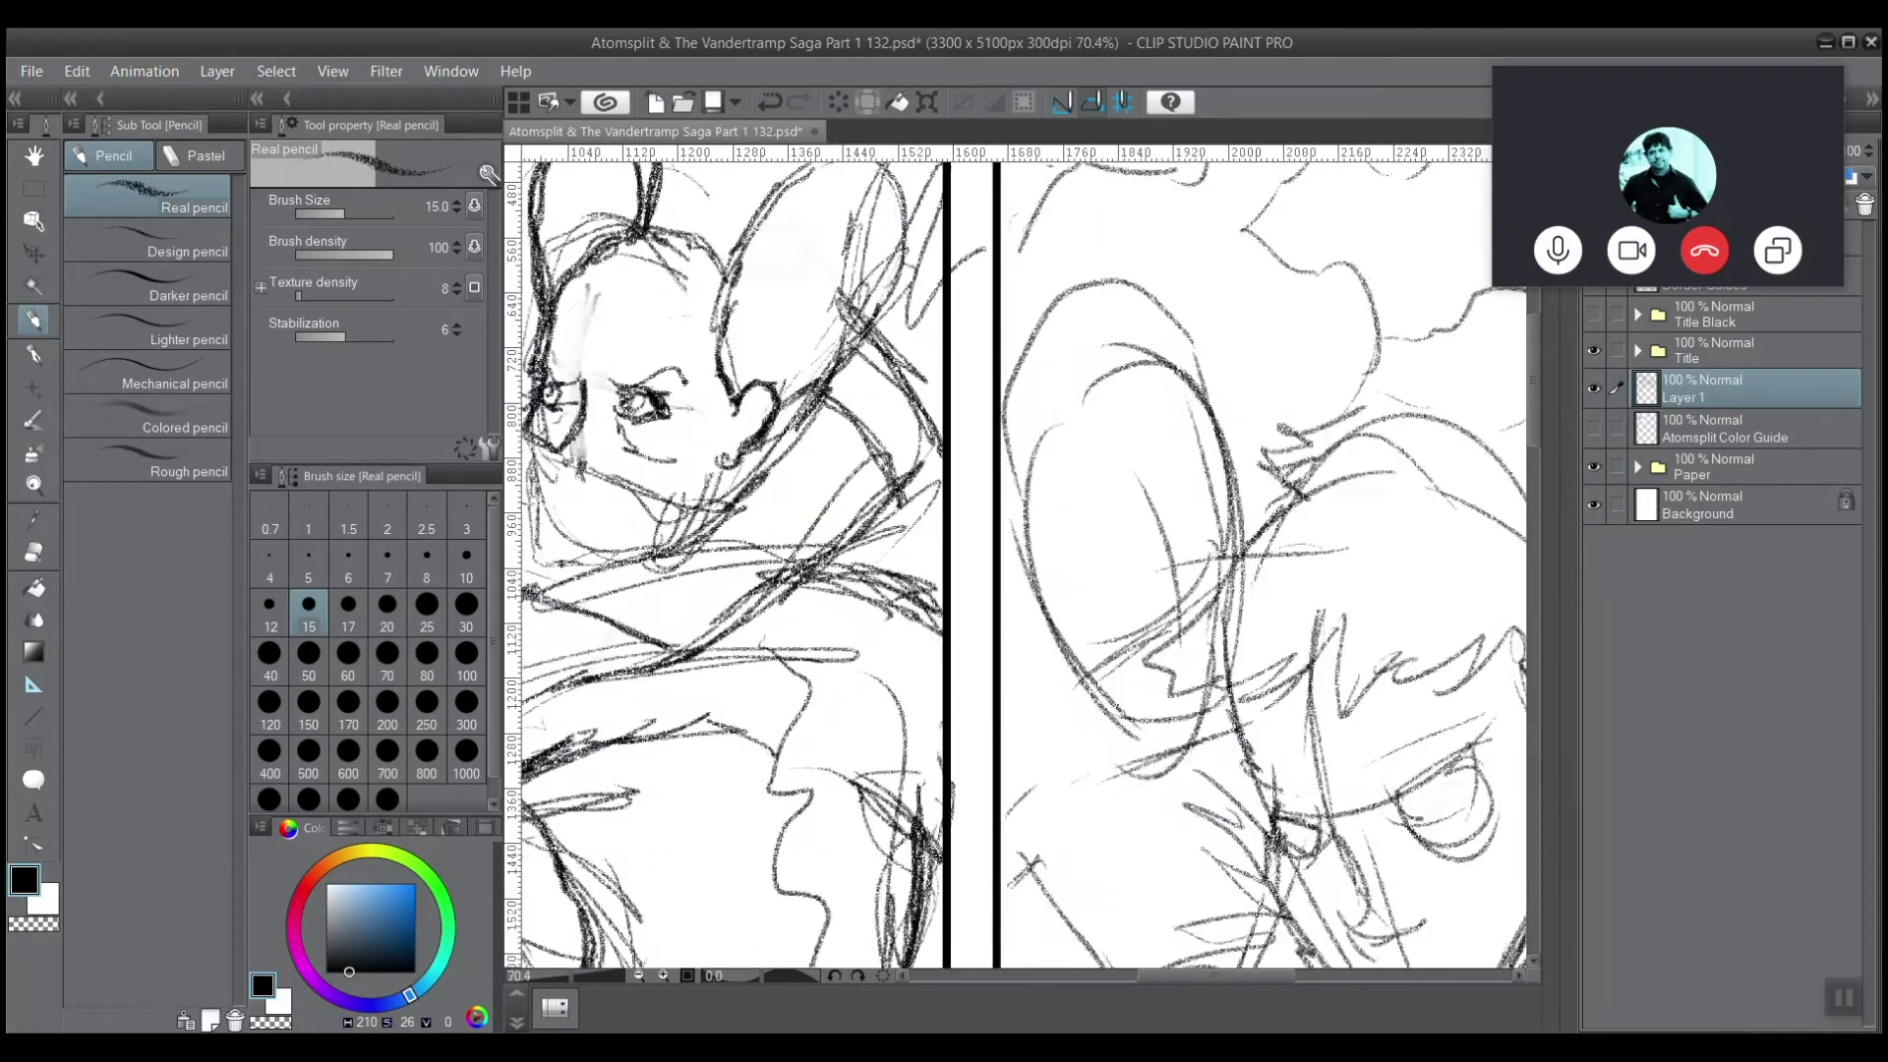
pyautogui.moveTo(1166, 547); pyautogui.dragTo(1070, 590)
pyautogui.moveTo(765, 385)
pyautogui.mouseDown()
pyautogui.moveTo(851, 477)
pyautogui.moveTo(858, 506)
pyautogui.moveTo(813, 539)
pyautogui.moveTo(861, 492)
pyautogui.moveTo(818, 485)
pyautogui.mouseUp()
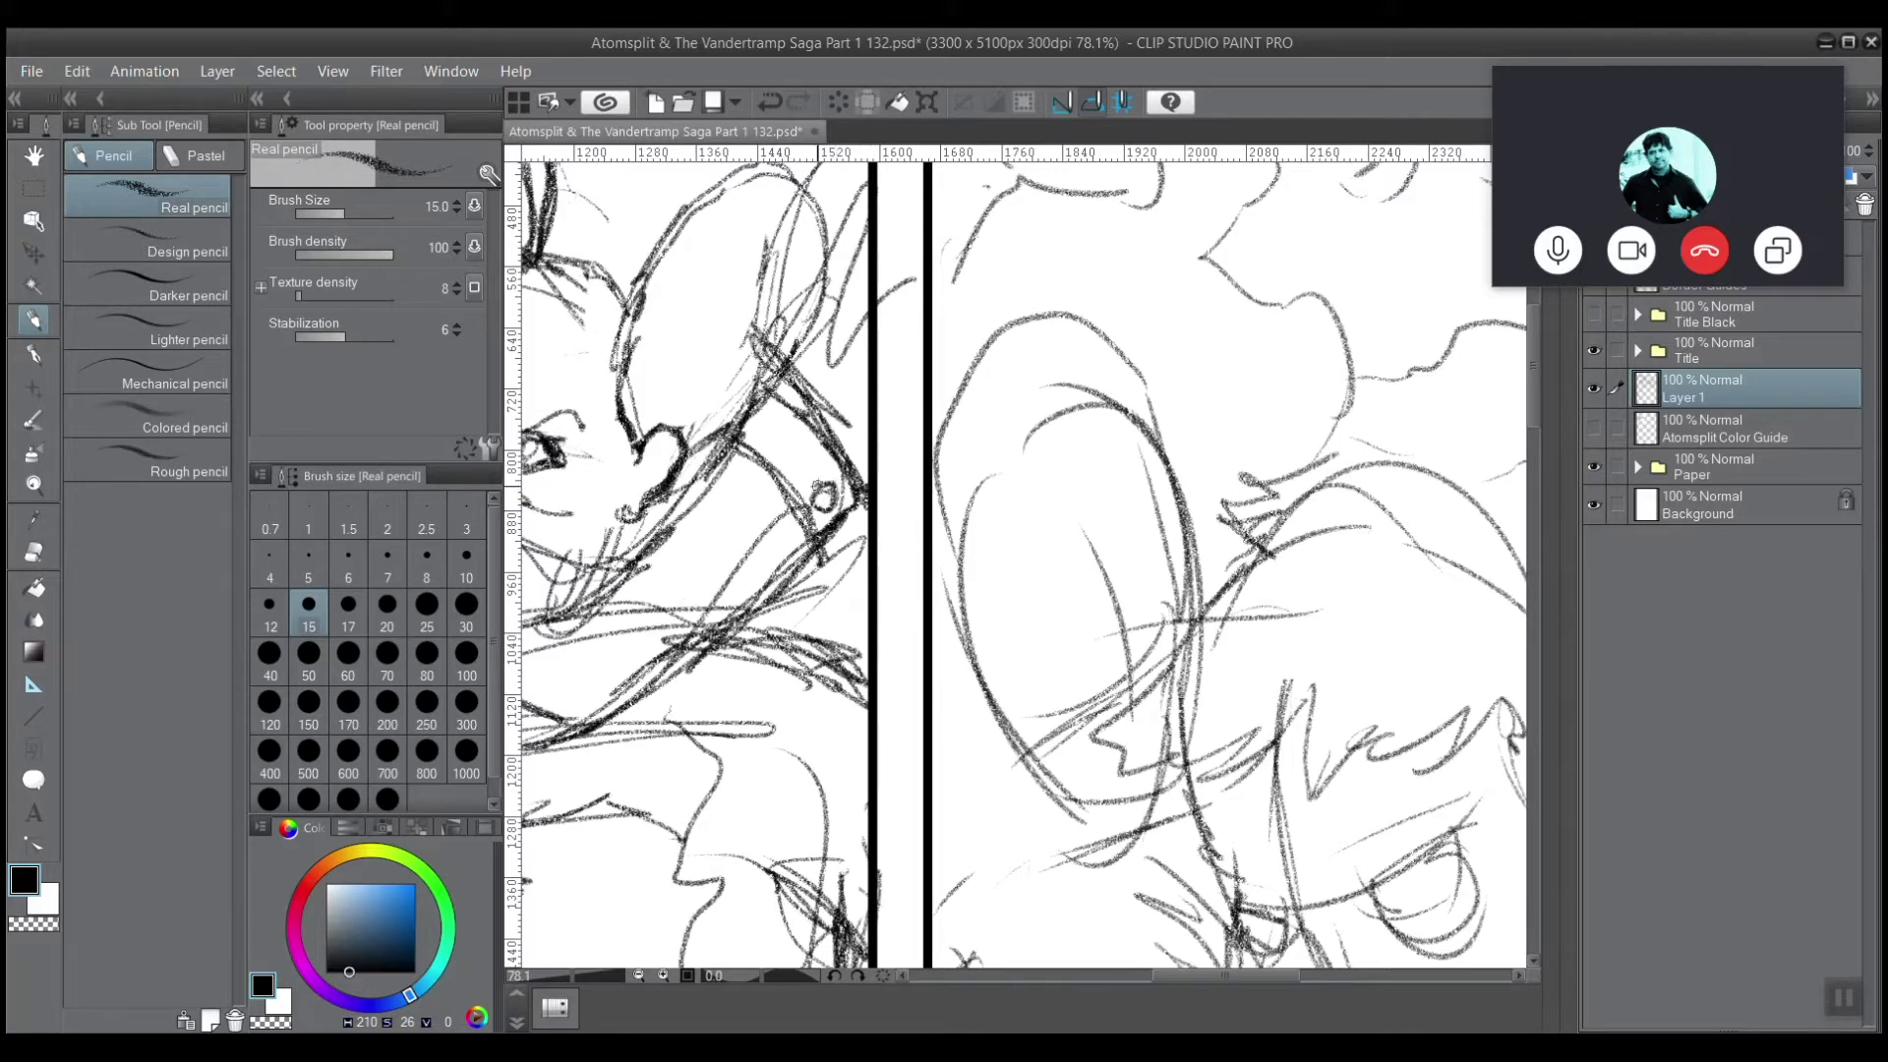
# Draw a curved thumb and dense finger strokes beside the small character's right-hand ear, and lighten the strokes with the soft eraser.
pyautogui.scroll(2, 678, 359)
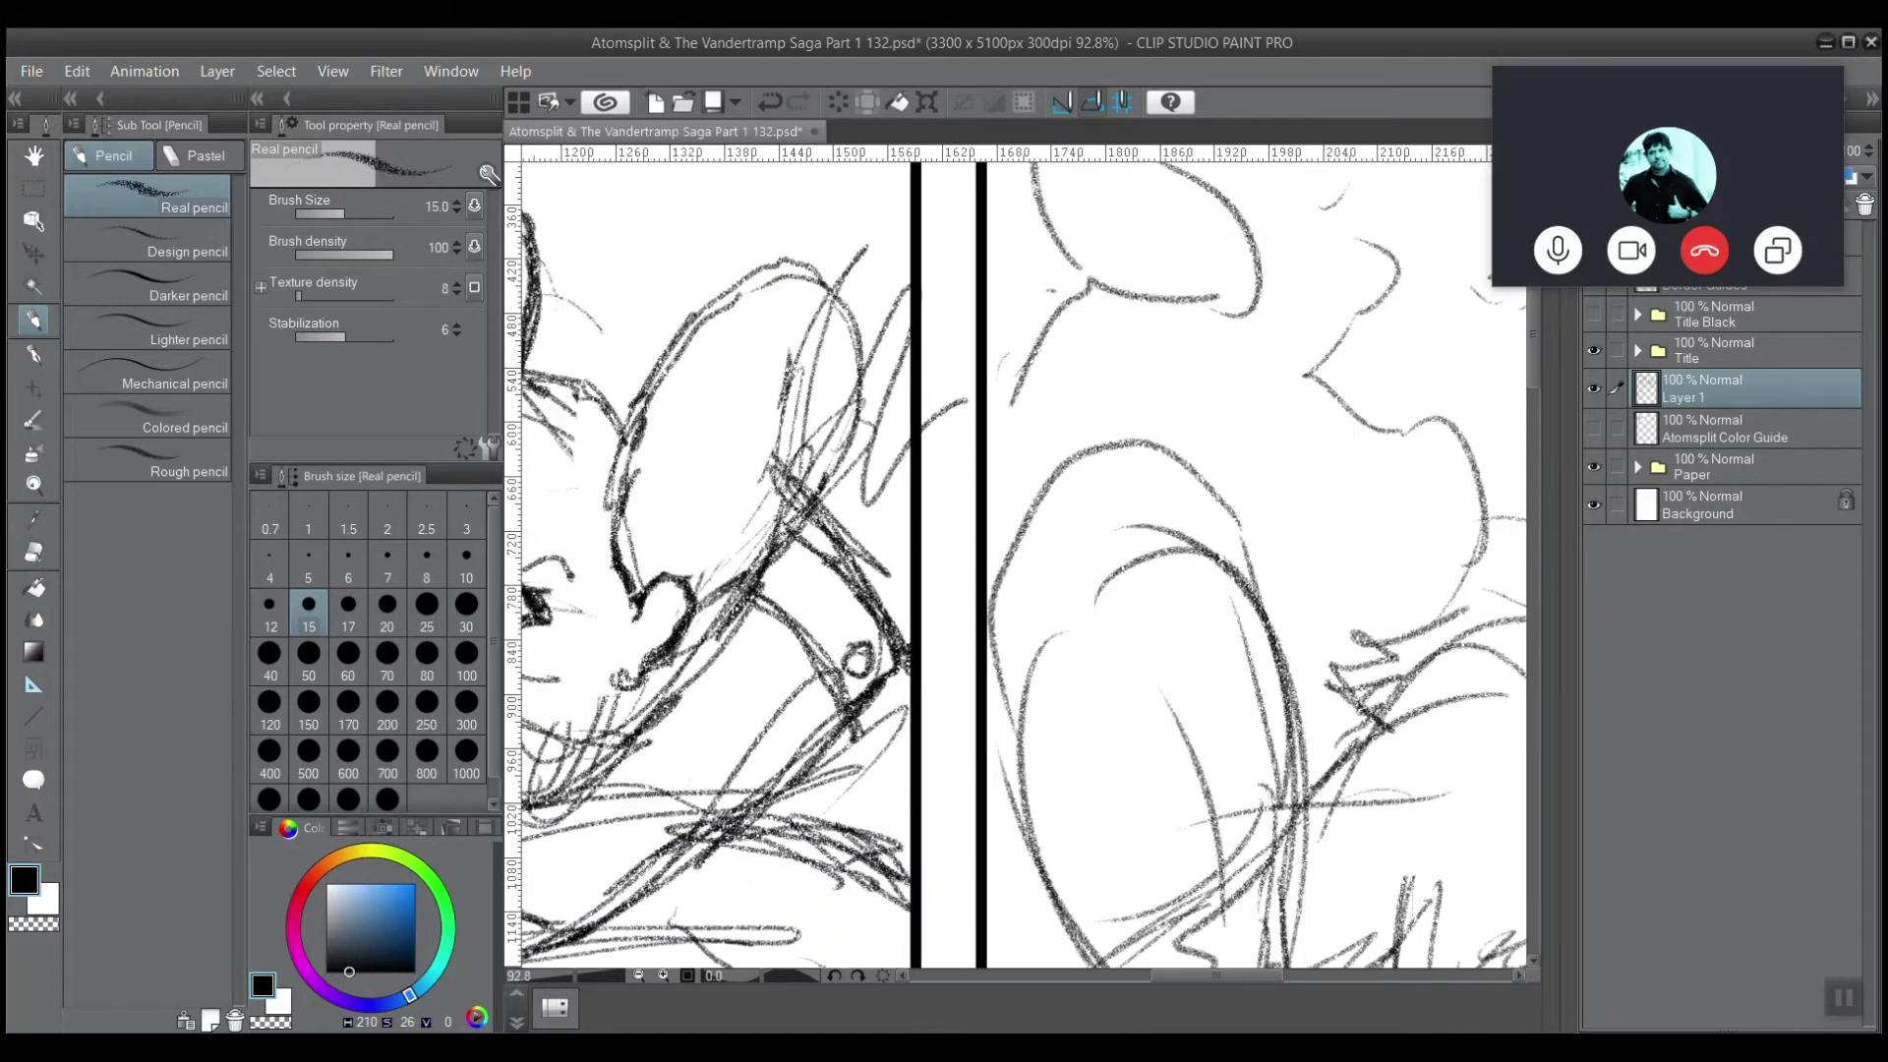
pyautogui.moveTo(776, 528)
pyautogui.mouseDown()
pyautogui.moveTo(772, 491)
pyautogui.moveTo(711, 456)
pyautogui.moveTo(720, 423)
pyautogui.moveTo(774, 450)
pyautogui.moveTo(703, 437)
pyautogui.moveTo(775, 517)
pyautogui.moveTo(743, 444)
pyautogui.moveTo(708, 463)
pyautogui.moveTo(757, 427)
pyautogui.moveTo(798, 444)
pyautogui.moveTo(820, 356)
pyautogui.moveTo(885, 269)
pyautogui.moveTo(797, 405)
pyautogui.moveTo(875, 275)
pyautogui.moveTo(824, 426)
pyautogui.moveTo(906, 322)
pyautogui.moveTo(857, 447)
pyautogui.moveTo(909, 409)
pyautogui.moveTo(885, 481)
pyautogui.moveTo(904, 464)
pyautogui.mouseUp()
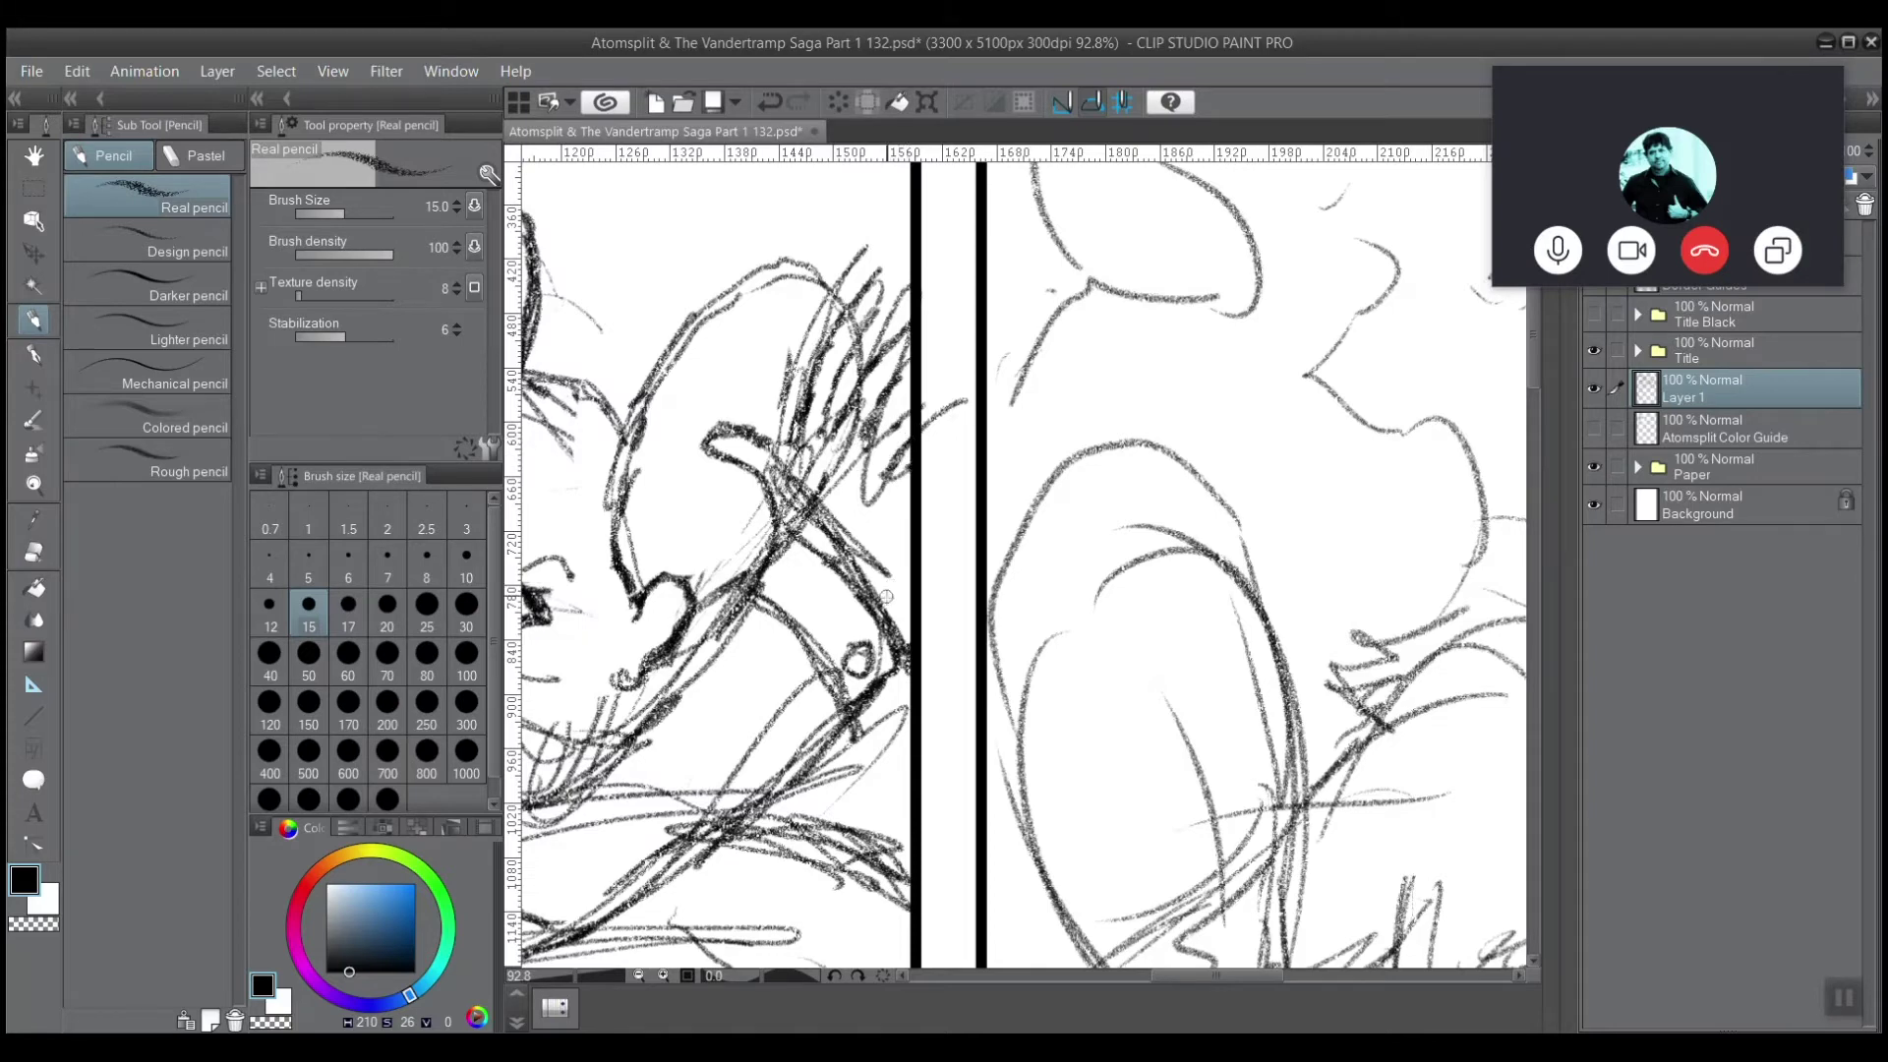
pyautogui.moveTo(893, 622); pyautogui.dragTo(910, 590)
pyautogui.moveTo(870, 310)
pyautogui.mouseDown()
pyautogui.moveTo(877, 280)
pyautogui.moveTo(865, 295)
pyautogui.moveTo(900, 359)
pyautogui.moveTo(882, 462)
pyautogui.mouseUp()
pyautogui.press('e')
pyautogui.moveTo(790, 324)
pyautogui.mouseDown()
pyautogui.moveTo(859, 238)
pyautogui.moveTo(773, 430)
pyautogui.moveTo(784, 376)
pyautogui.moveTo(836, 381)
pyautogui.moveTo(826, 409)
pyautogui.moveTo(894, 306)
pyautogui.moveTo(897, 354)
pyautogui.moveTo(915, 341)
pyautogui.moveTo(878, 384)
pyautogui.moveTo(910, 290)
pyautogui.moveTo(877, 319)
pyautogui.mouseUp()
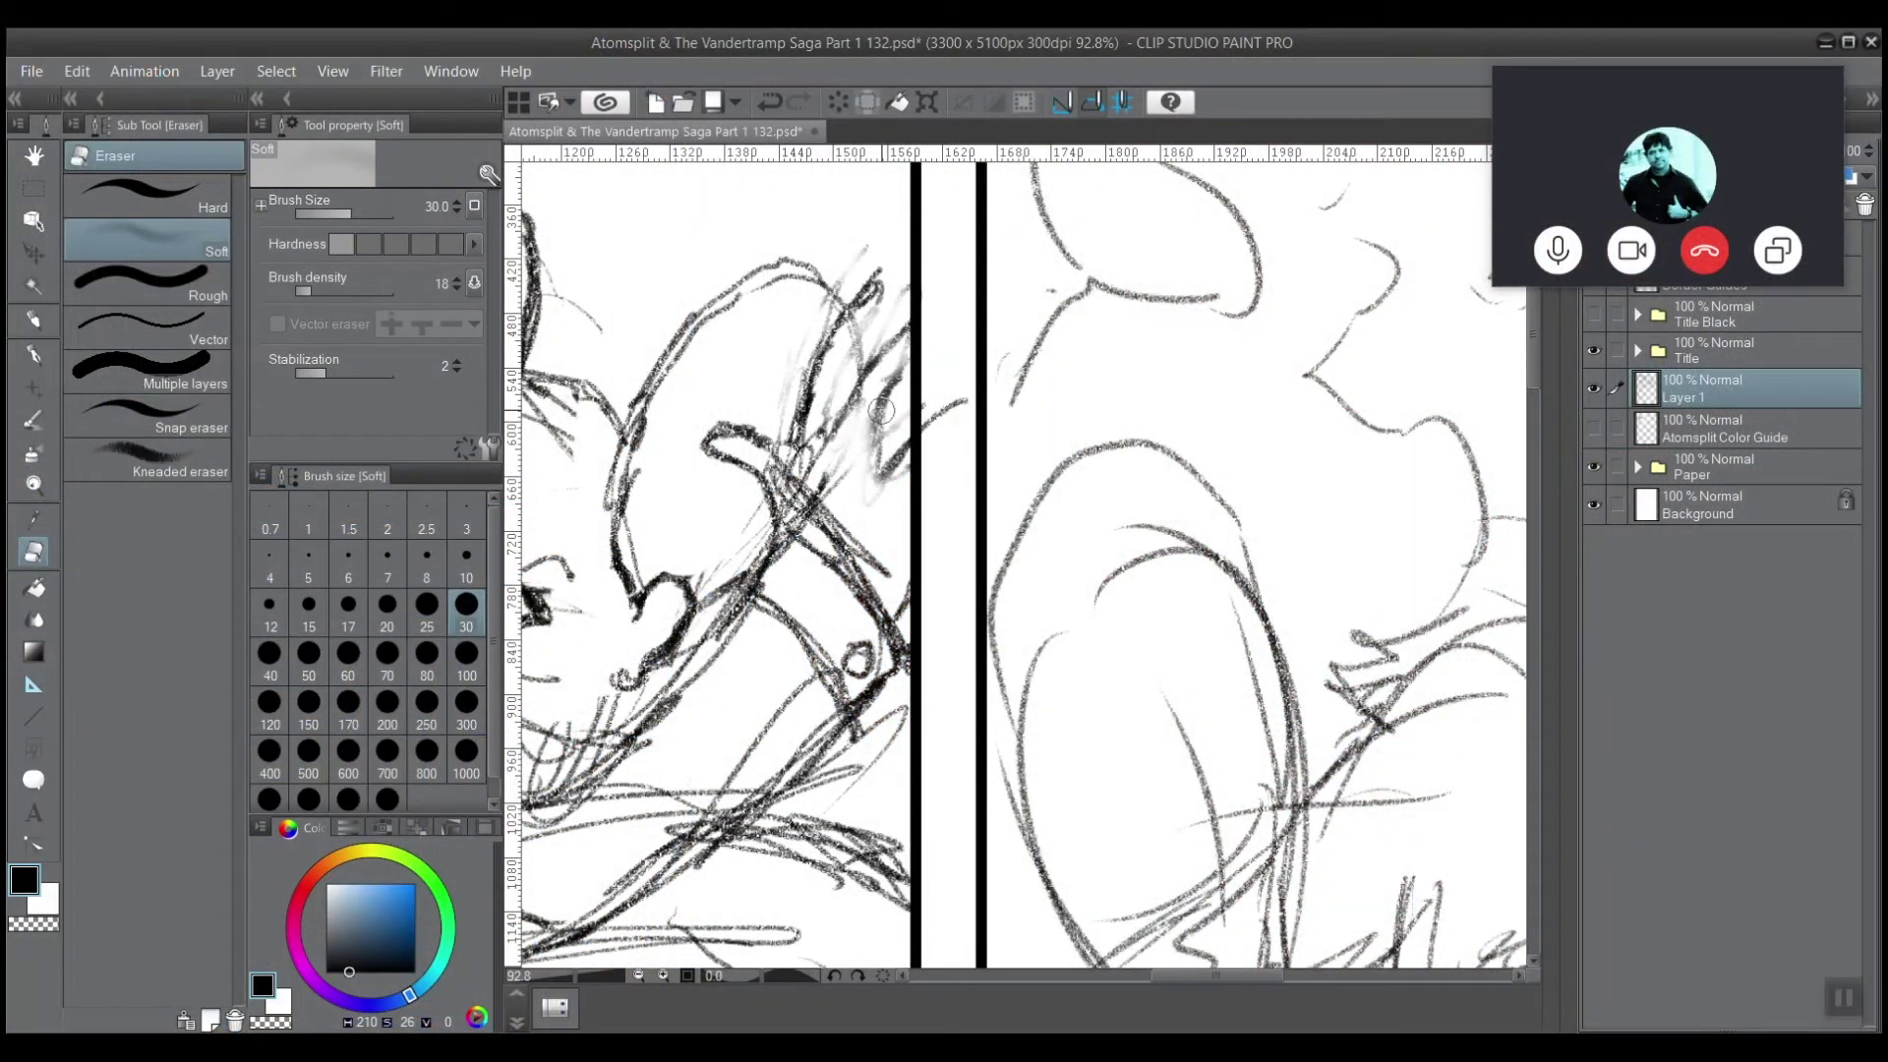
# Fade the stray lines along the large figure's side near the first panel's right border and darken its contour with the Real pencil.
pyautogui.scroll(-1, 881, 411)
pyautogui.moveTo(590, 708); pyautogui.dragTo(721, 396)
pyautogui.moveTo(722, 968); pyautogui.dragTo(678, 568)
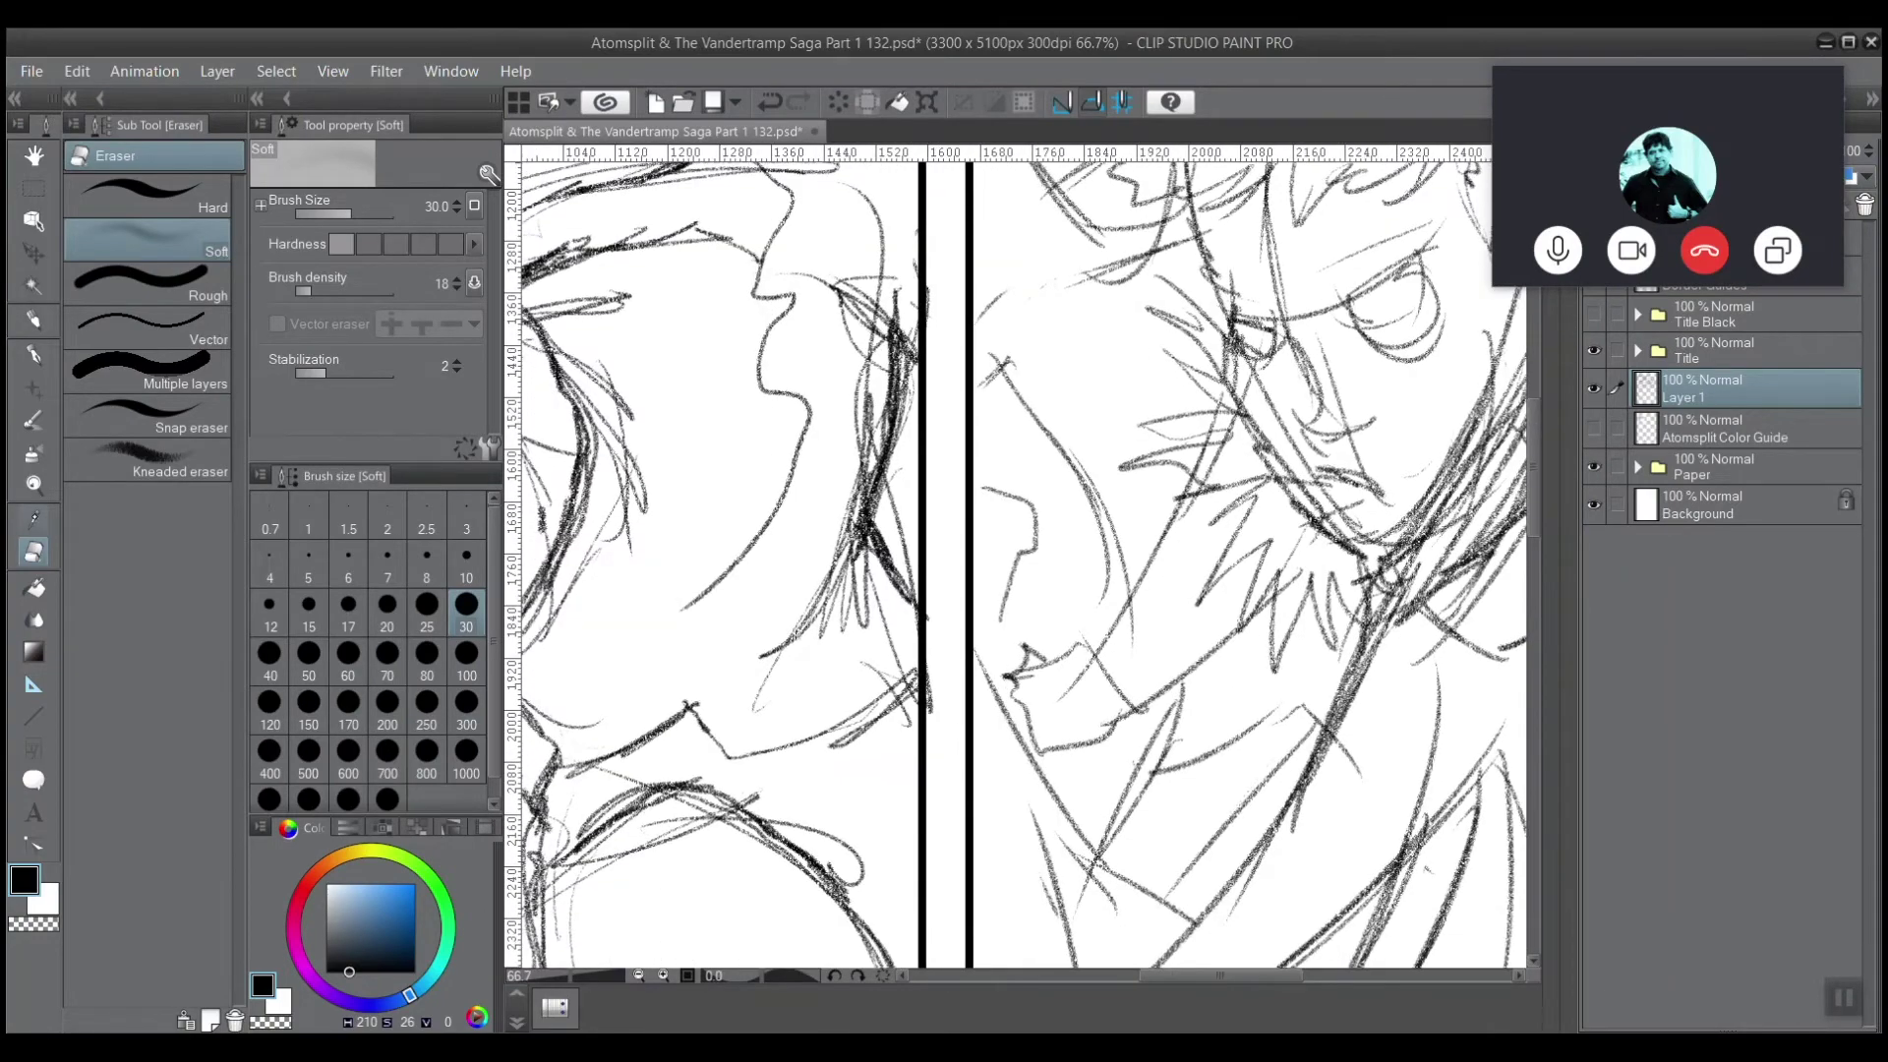
pyautogui.moveTo(805, 631)
pyautogui.mouseDown()
pyautogui.moveTo(828, 555)
pyautogui.moveTo(840, 636)
pyautogui.moveTo(845, 488)
pyautogui.moveTo(858, 578)
pyautogui.moveTo(853, 451)
pyautogui.moveTo(882, 412)
pyautogui.moveTo(838, 300)
pyautogui.moveTo(877, 334)
pyautogui.moveTo(877, 444)
pyautogui.moveTo(856, 451)
pyautogui.moveTo(856, 337)
pyautogui.moveTo(856, 396)
pyautogui.moveTo(830, 300)
pyautogui.moveTo(861, 340)
pyautogui.moveTo(853, 279)
pyautogui.moveTo(860, 299)
pyautogui.moveTo(876, 286)
pyautogui.moveTo(882, 352)
pyautogui.moveTo(903, 354)
pyautogui.moveTo(876, 292)
pyautogui.moveTo(839, 298)
pyautogui.moveTo(812, 265)
pyautogui.moveTo(826, 301)
pyautogui.moveTo(844, 270)
pyautogui.moveTo(896, 326)
pyautogui.moveTo(886, 437)
pyautogui.mouseUp()
pyautogui.press('p')
pyautogui.moveTo(880, 491)
pyautogui.mouseDown()
pyautogui.moveTo(890, 256)
pyautogui.moveTo(907, 312)
pyautogui.moveTo(887, 306)
pyautogui.mouseUp()
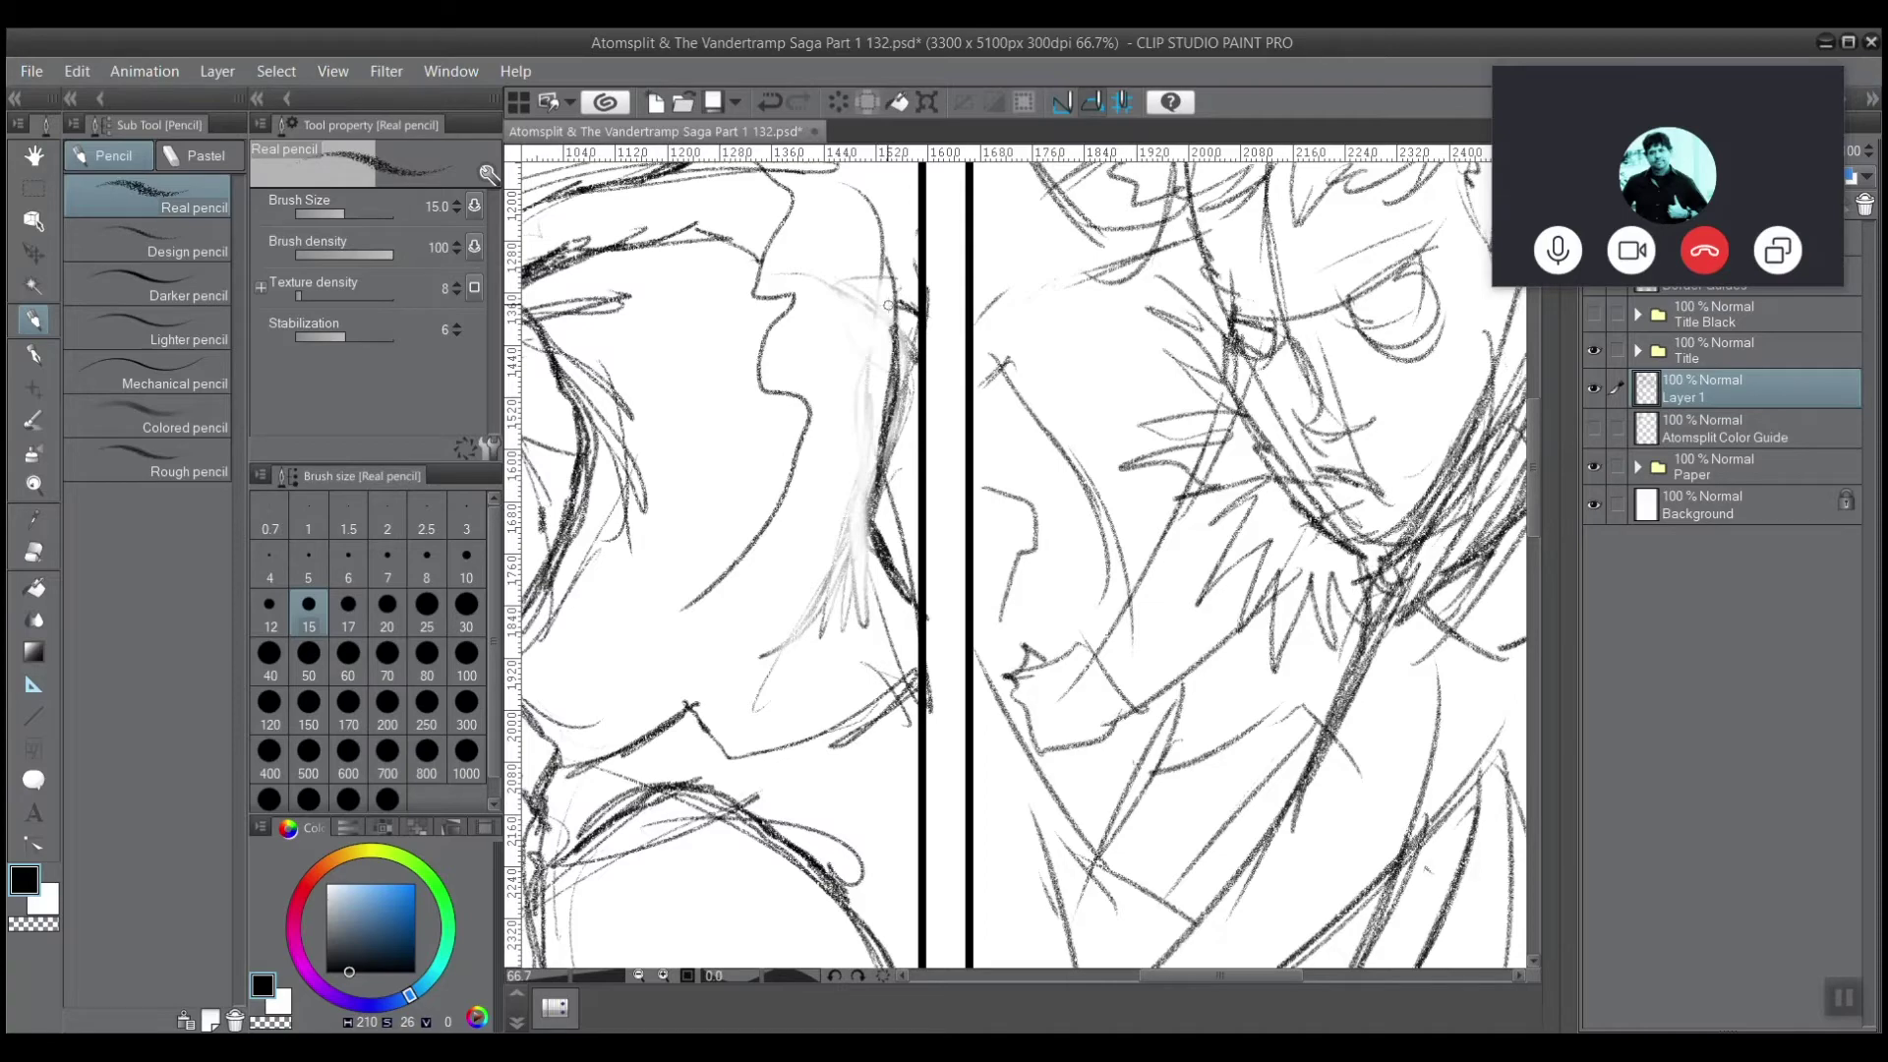
# Darken the diagonal fold lines of the coat at the bottom of the second panel with the Real pencil.
pyautogui.scroll(-3, 725, 504)
pyautogui.moveTo(601, 681)
pyautogui.mouseDown()
pyautogui.moveTo(666, 434)
pyautogui.moveTo(773, 446)
pyautogui.moveTo(773, 297)
pyautogui.mouseUp()
pyautogui.scroll(-2, 674, 428)
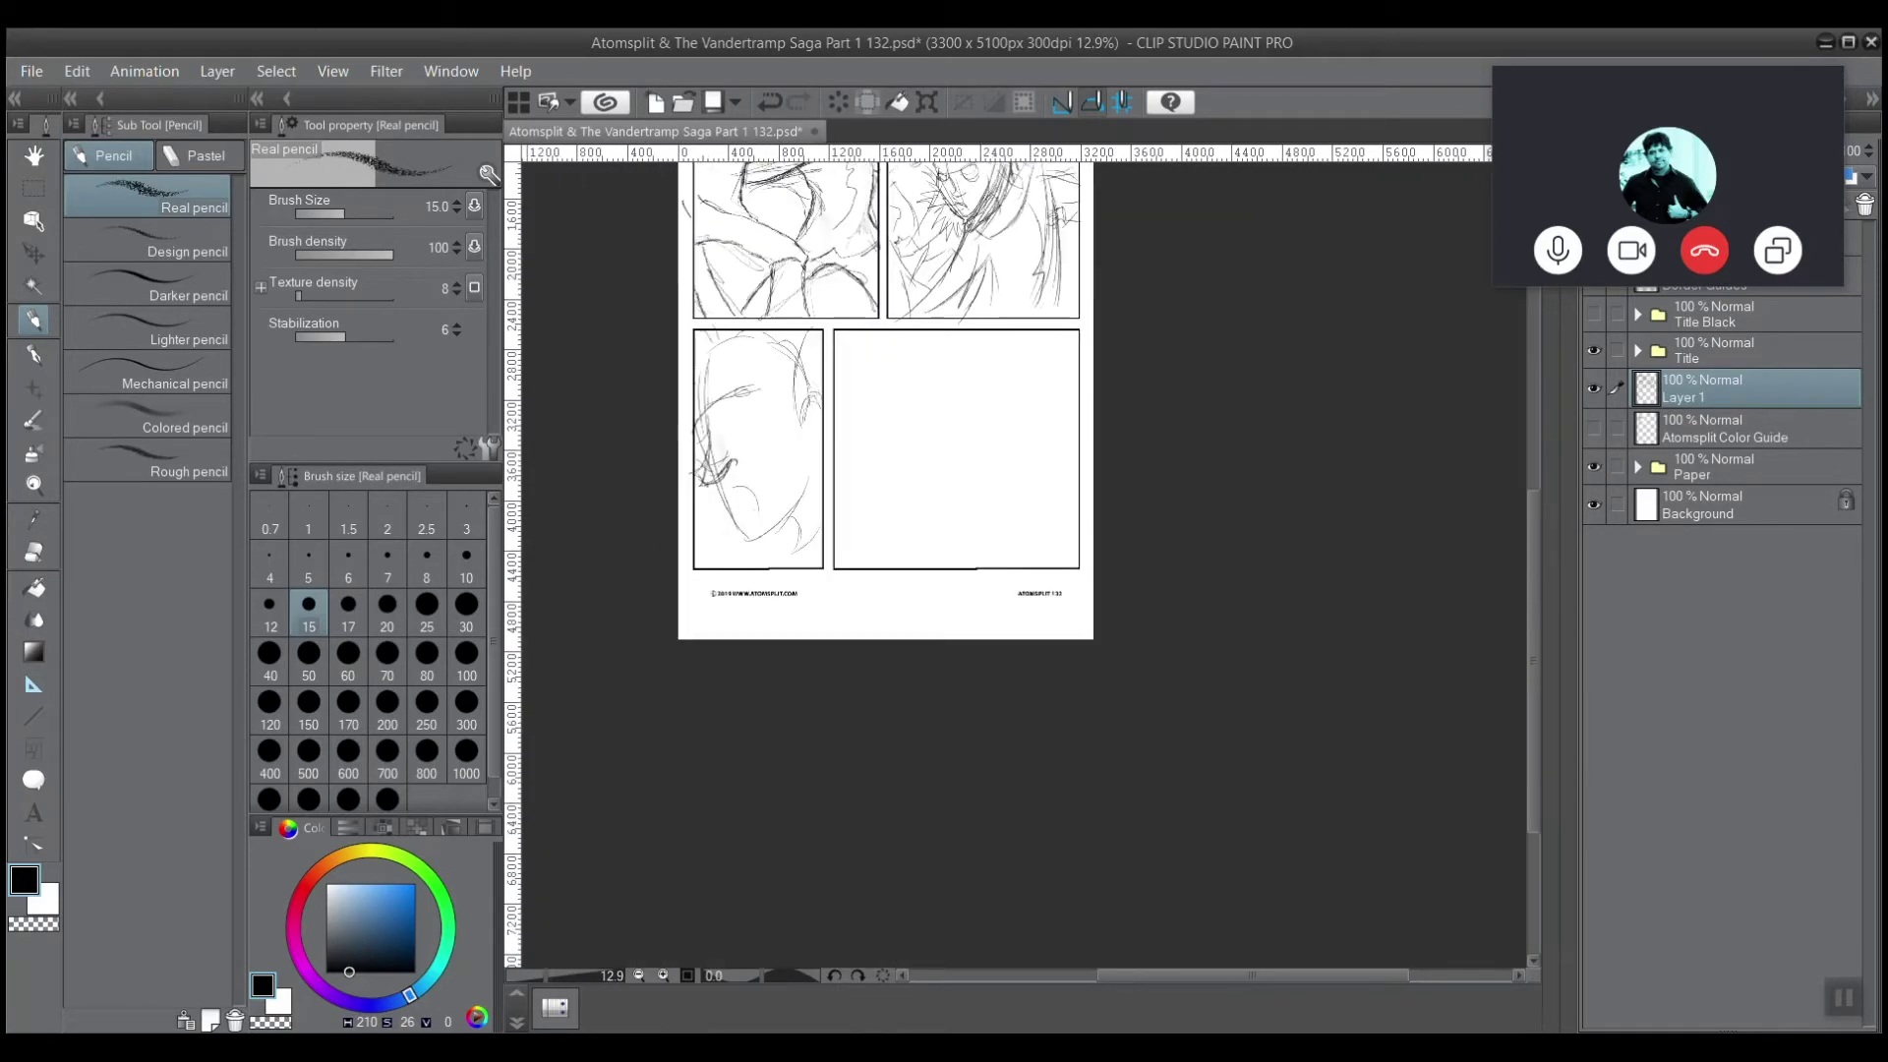
pyautogui.scroll(2, 1022, 560)
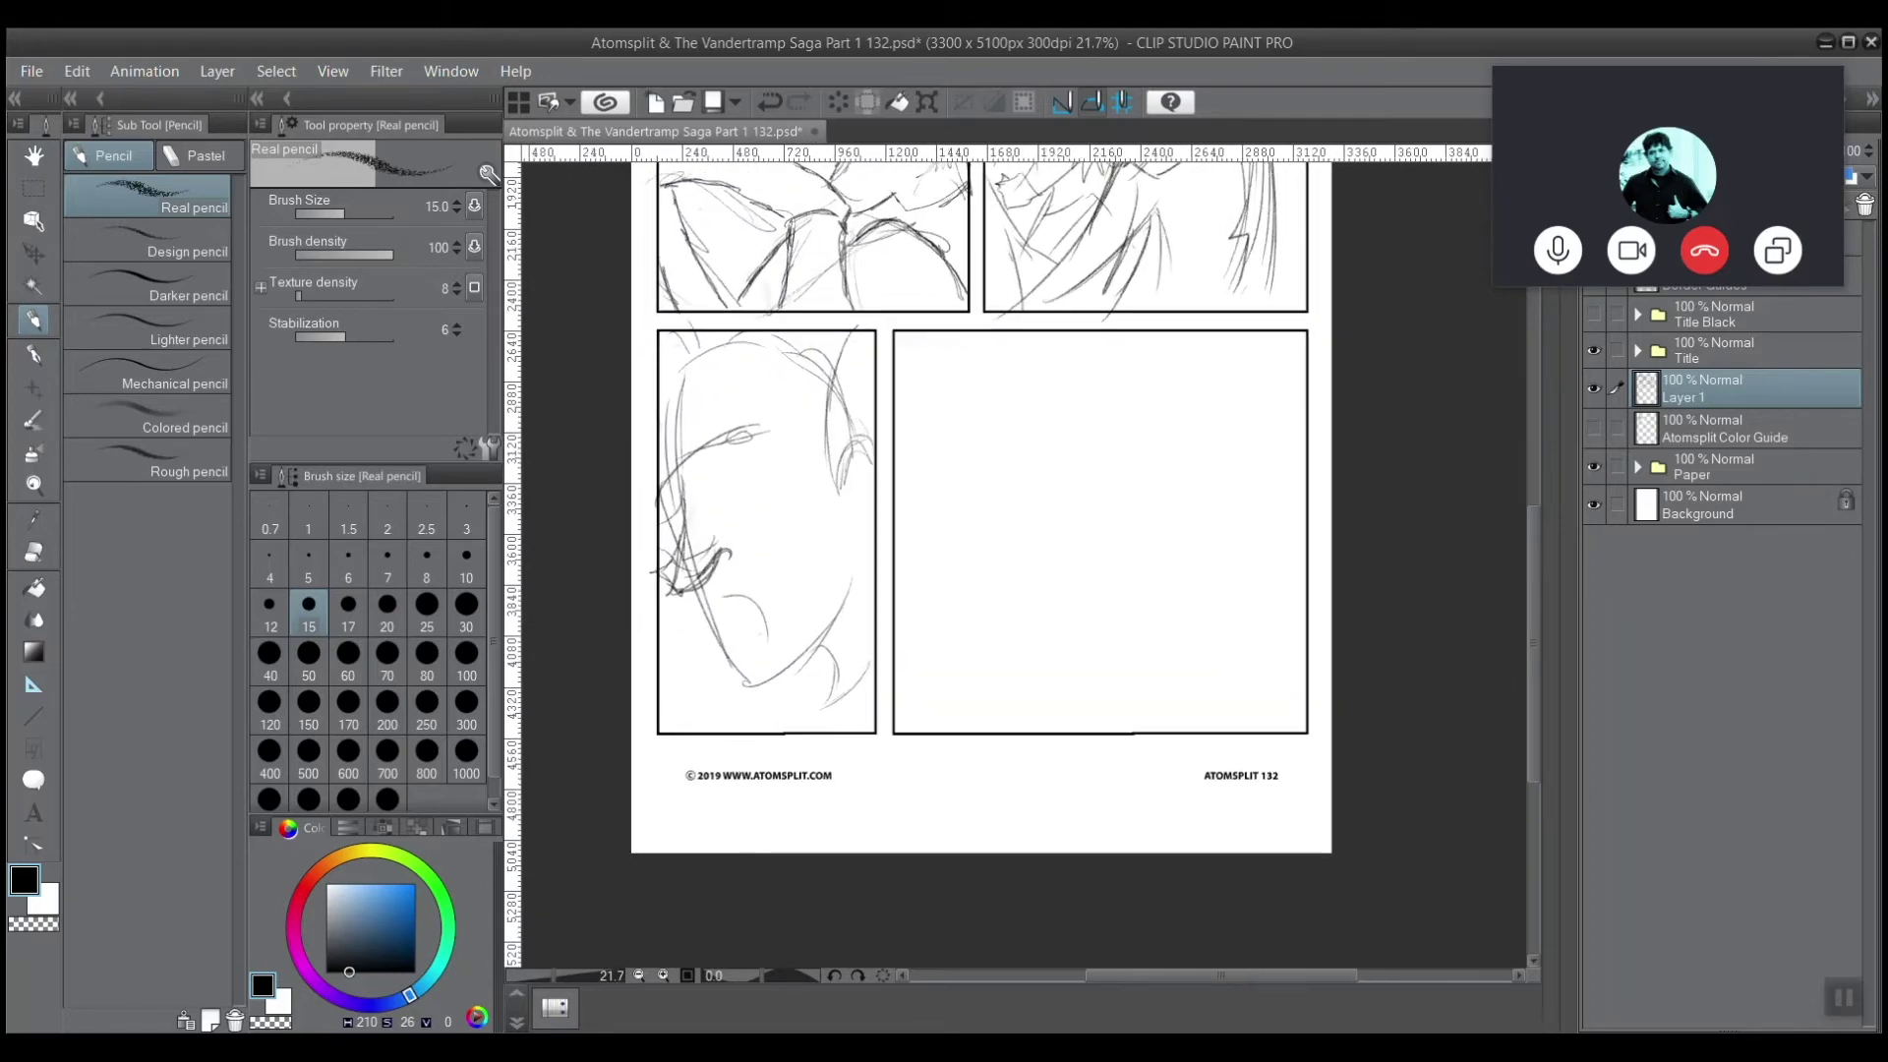
pyautogui.scroll(2, 1022, 560)
pyautogui.scroll(-1, 771, 241)
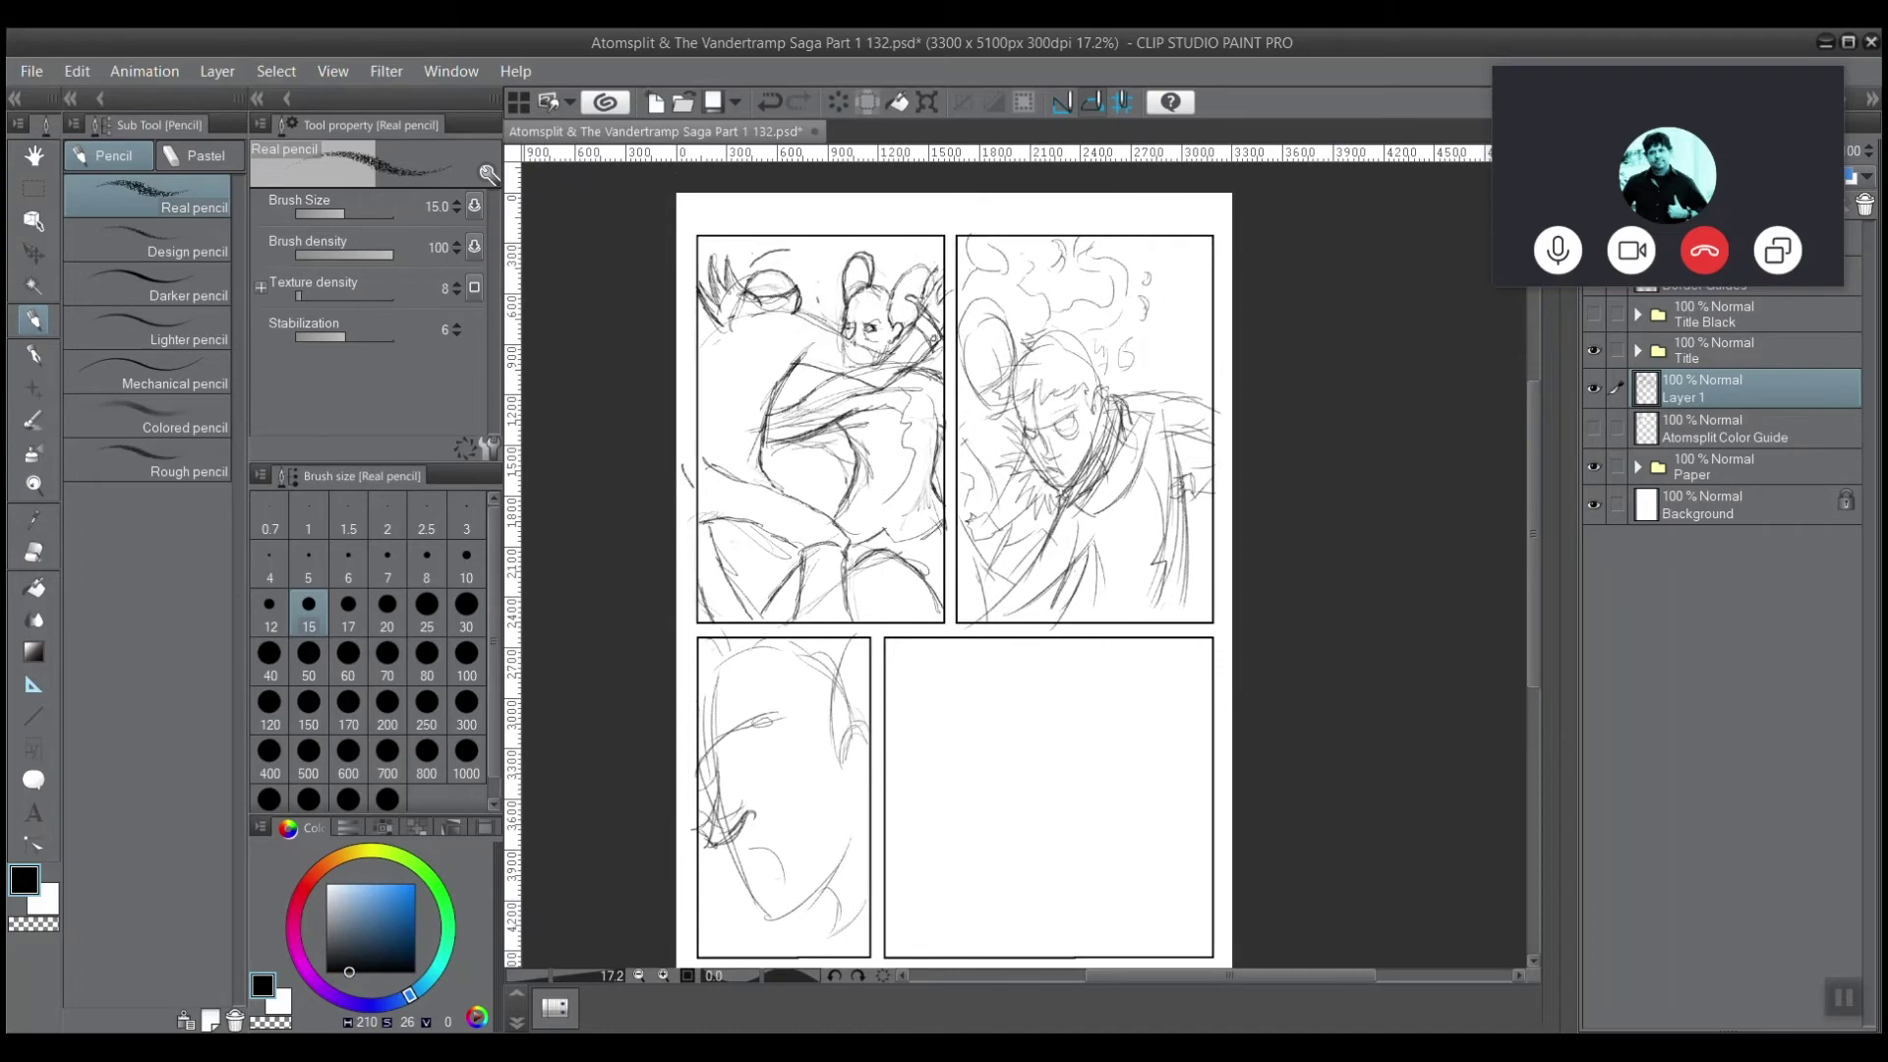
pyautogui.scroll(1, 737, 425)
pyautogui.moveTo(1111, 629); pyautogui.dragTo(910, 513)
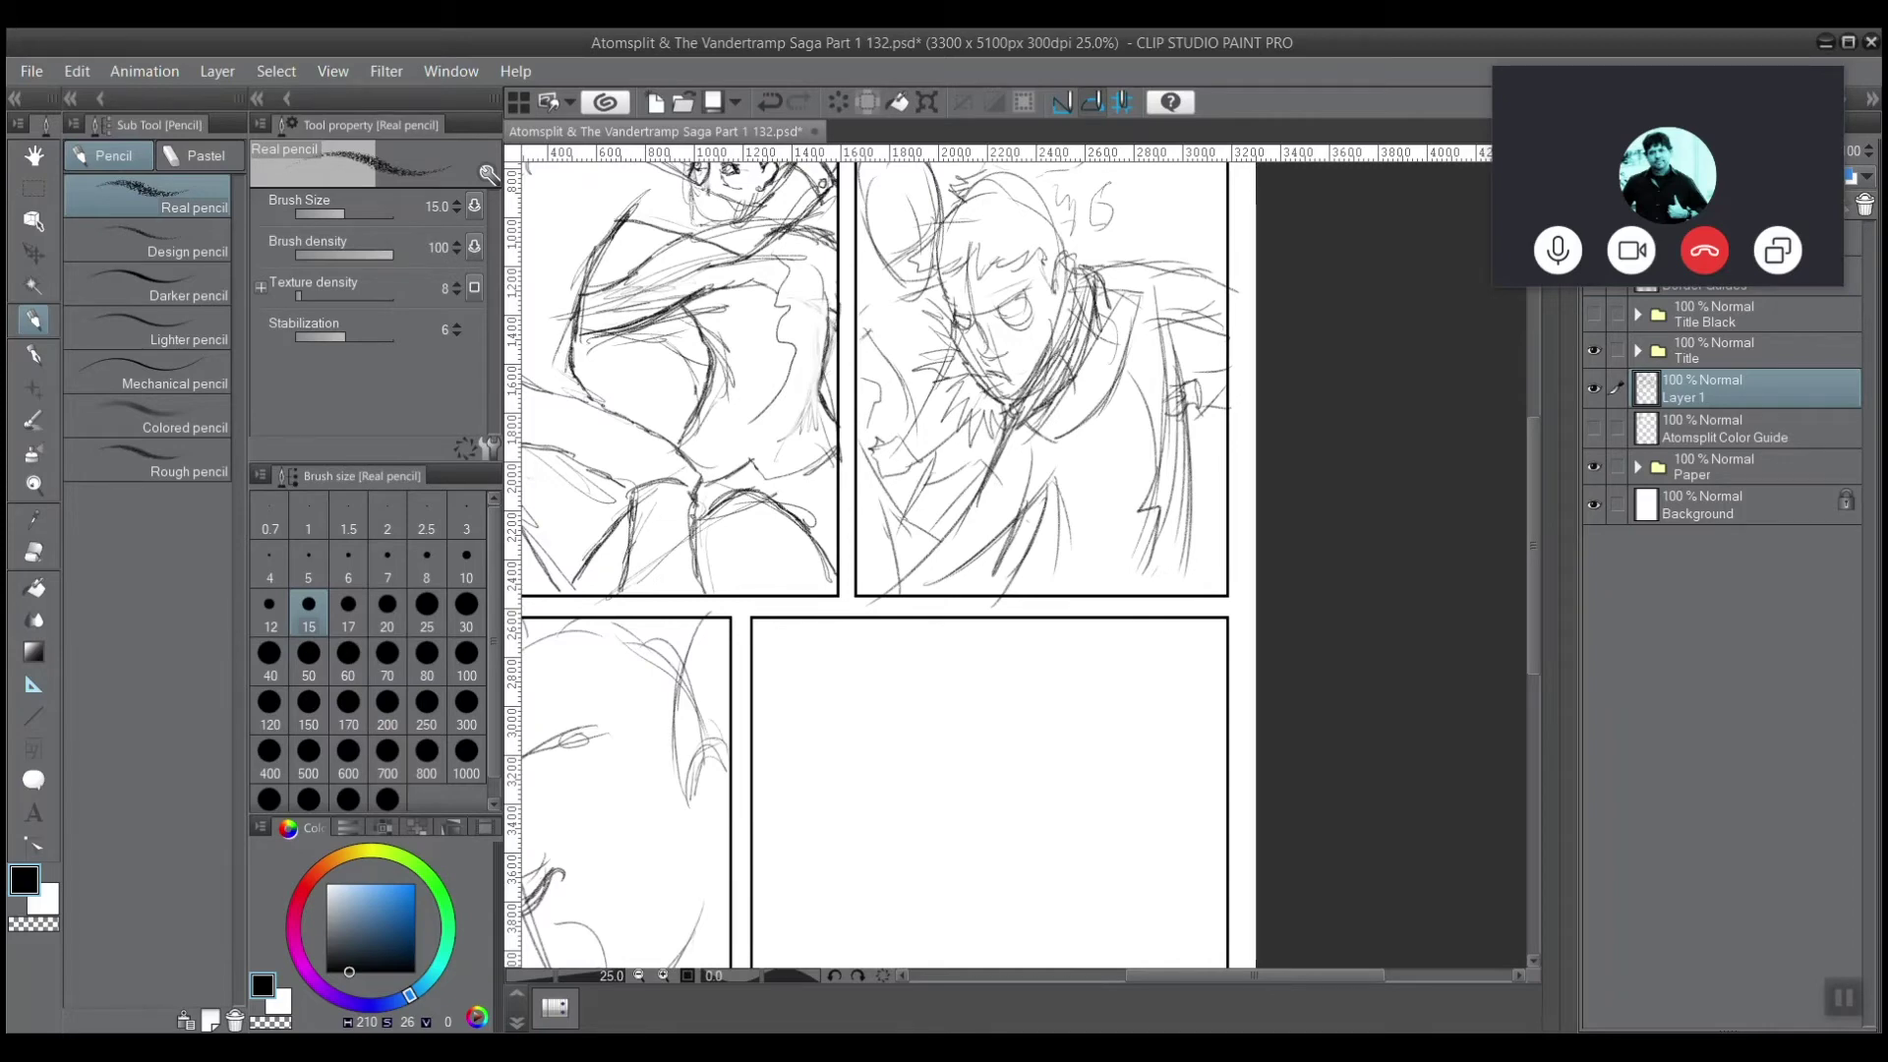
pyautogui.scroll(1, 712, 338)
pyautogui.moveTo(983, 531); pyautogui.dragTo(660, 684)
pyautogui.moveTo(814, 652)
pyautogui.mouseDown()
pyautogui.moveTo(769, 473)
pyautogui.moveTo(808, 444)
pyautogui.moveTo(739, 570)
pyautogui.moveTo(639, 663)
pyautogui.mouseUp()
pyautogui.moveTo(877, 521)
pyautogui.mouseDown()
pyautogui.moveTo(726, 666)
pyautogui.moveTo(875, 509)
pyautogui.mouseUp()
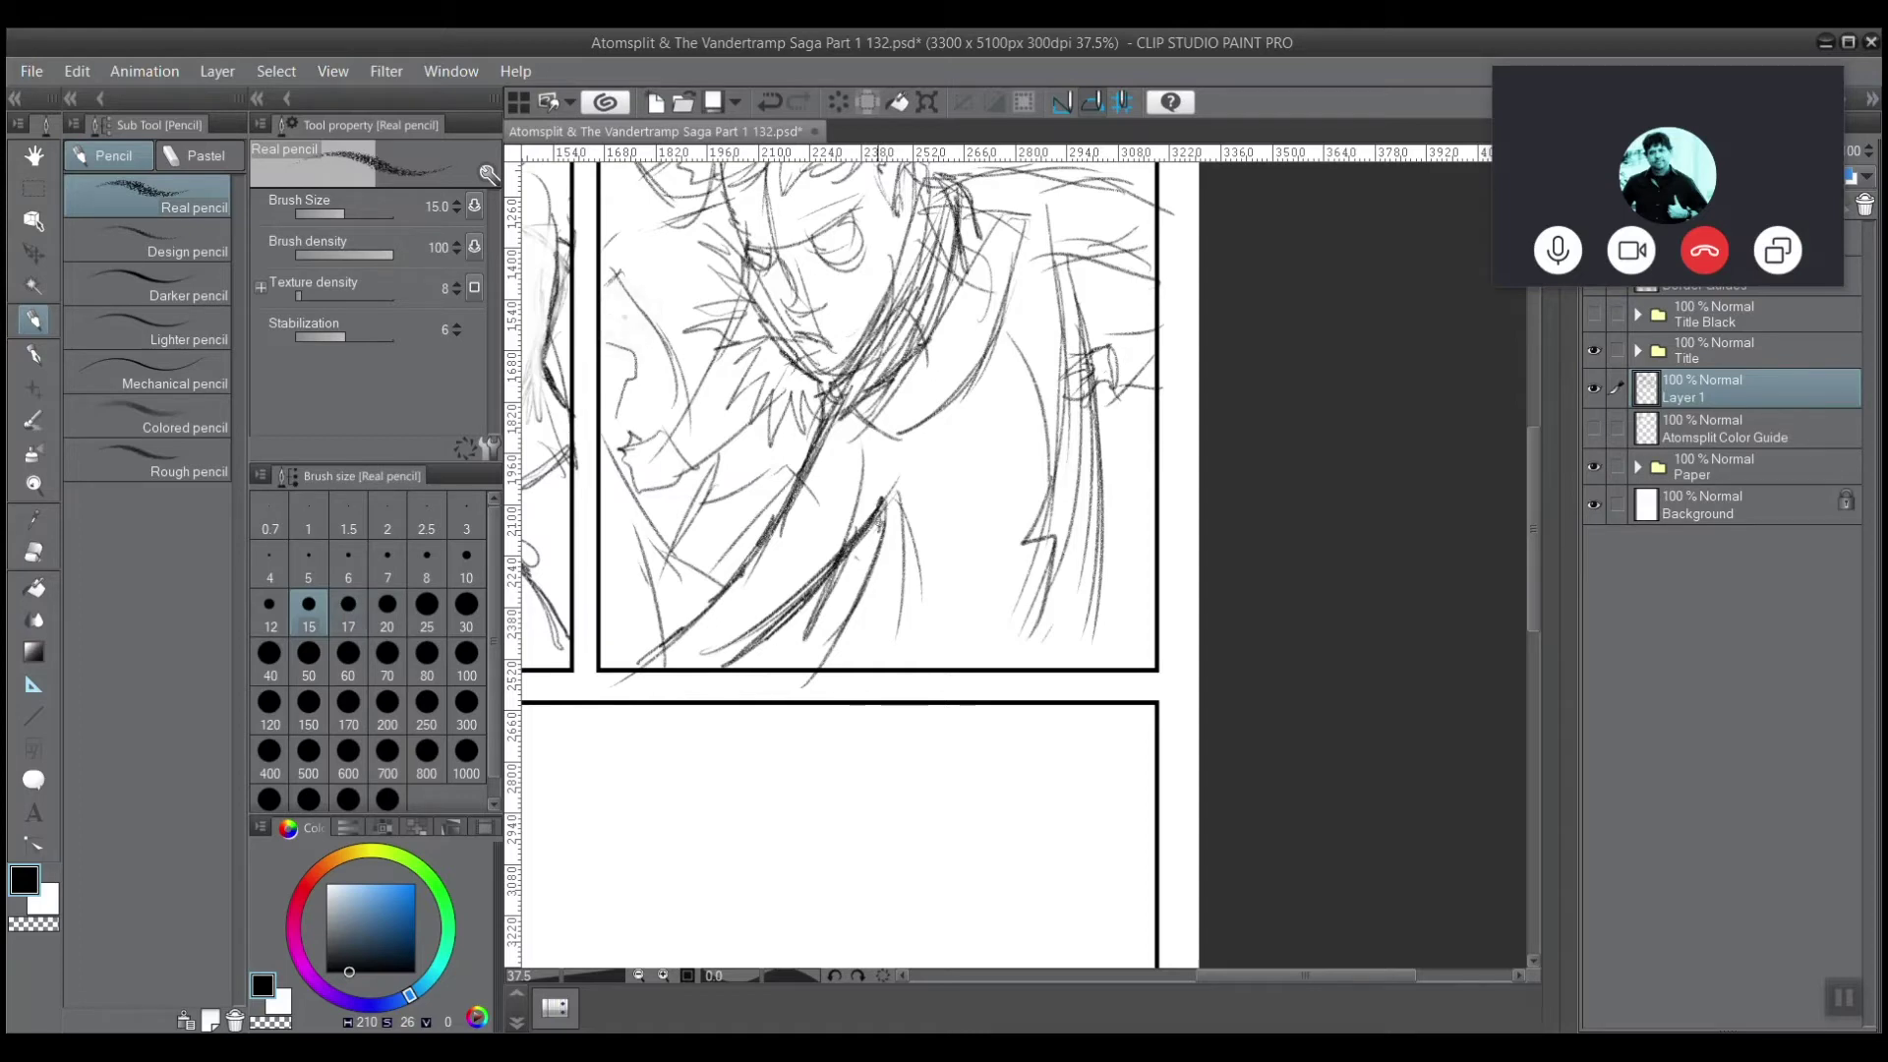
pyautogui.moveTo(851, 608)
pyautogui.mouseDown()
pyautogui.moveTo(878, 514)
pyautogui.moveTo(865, 587)
pyautogui.mouseUp()
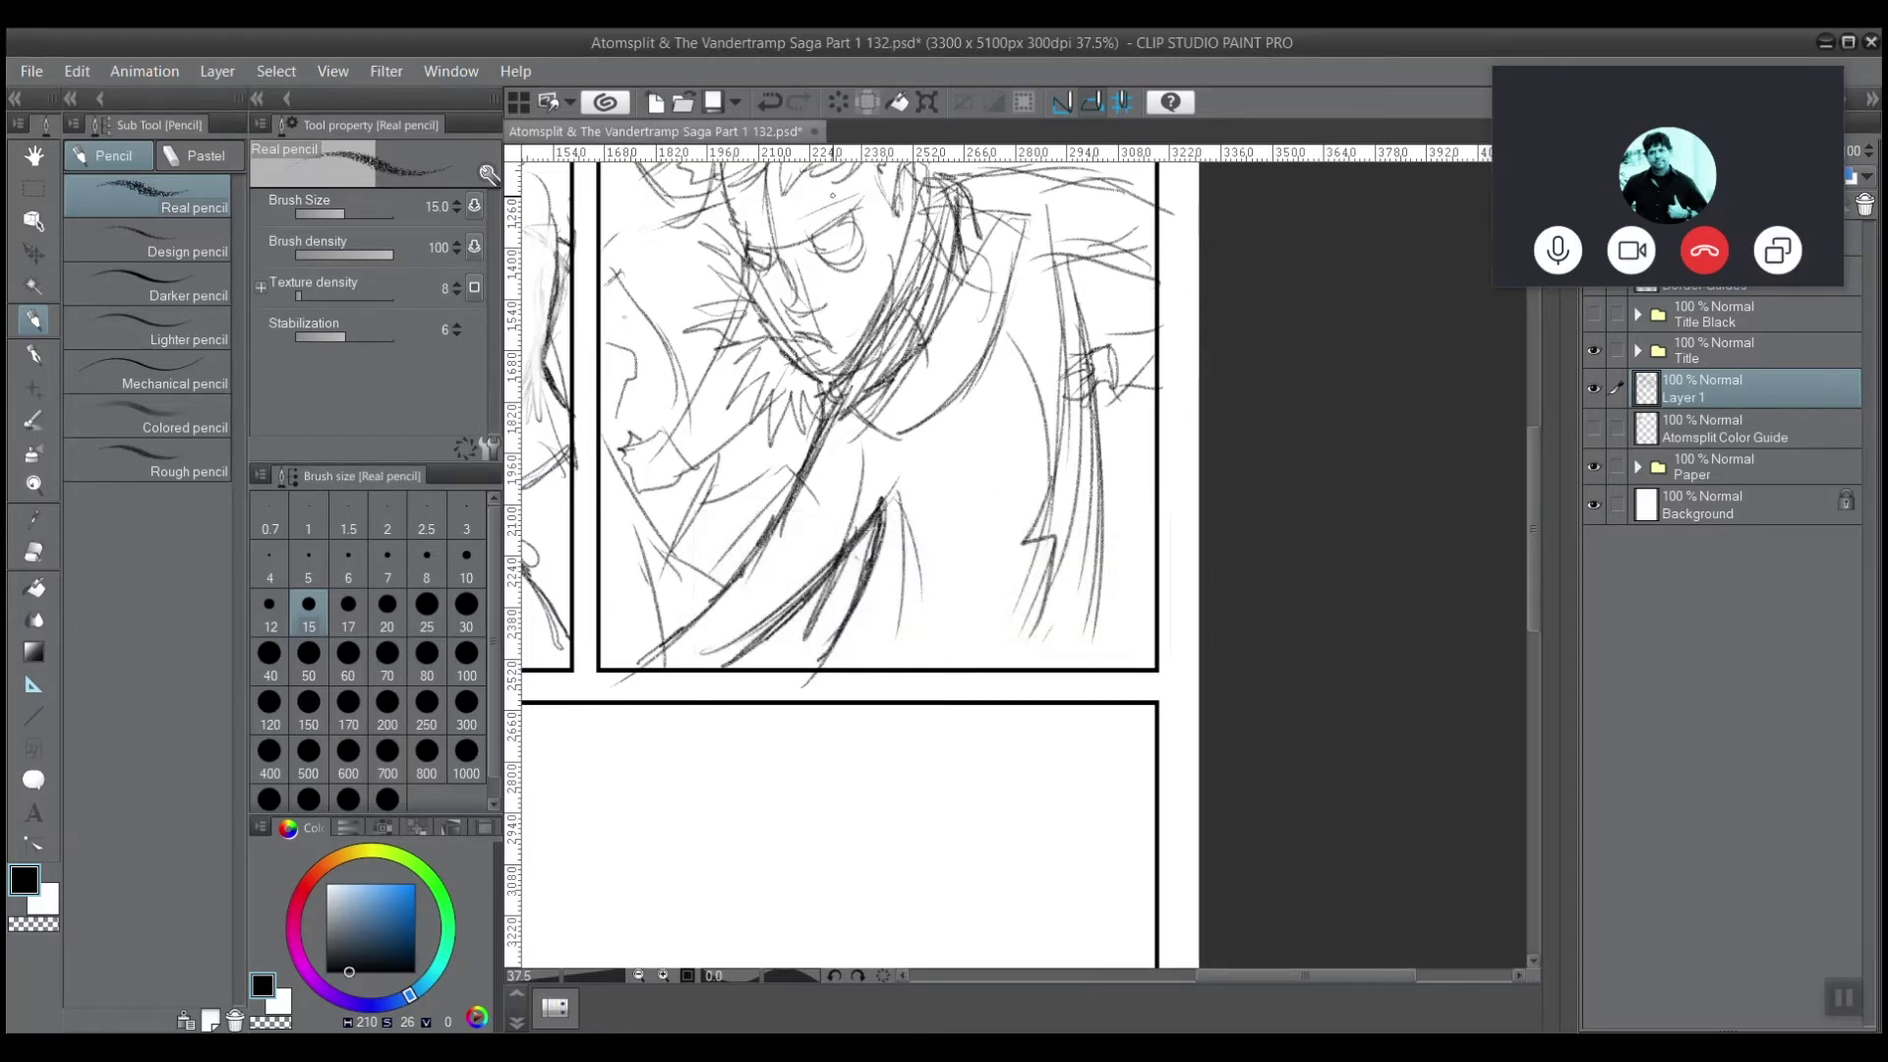
# Darken the long outer edge of the second-panel figure's coat and its jagged inner edge down to the panel's lower border.
pyautogui.scroll(-1, 873, 213)
pyautogui.moveTo(773, 169); pyautogui.dragTo(747, 219)
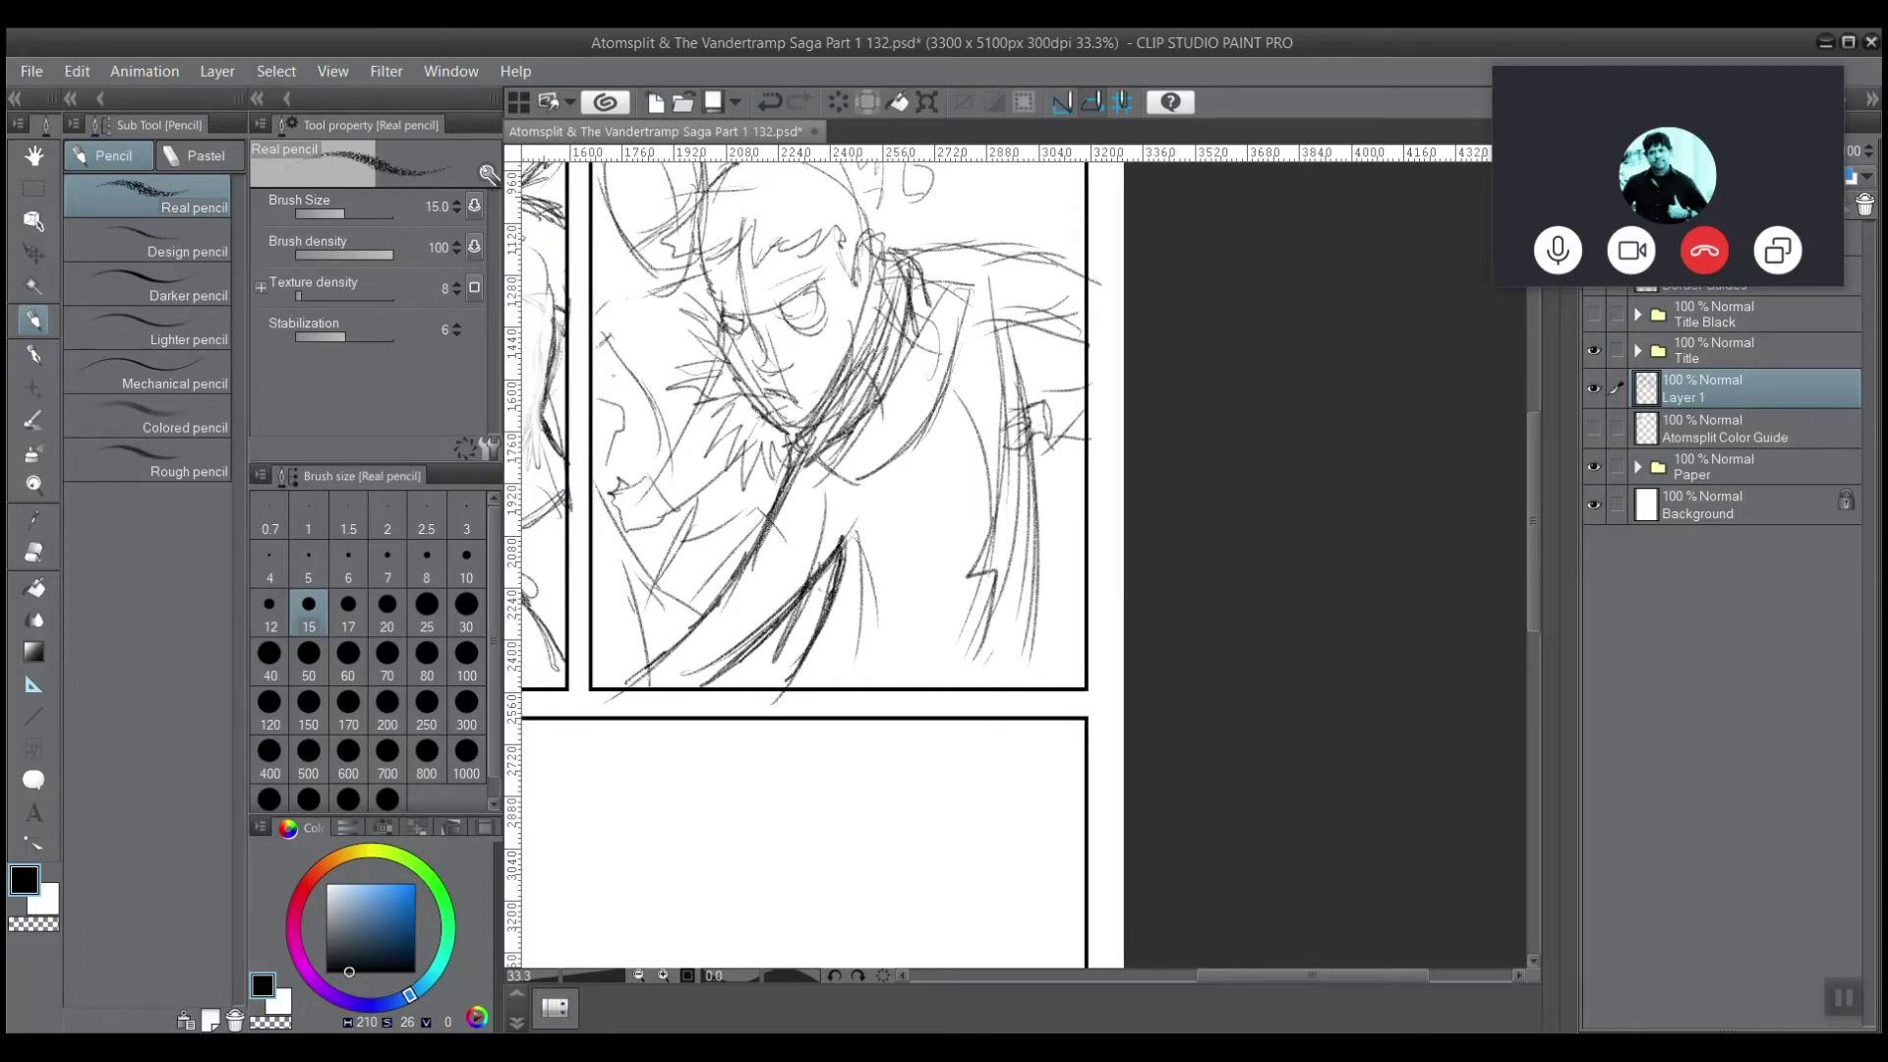
pyautogui.moveTo(1005, 334)
pyautogui.mouseDown()
pyautogui.moveTo(1042, 595)
pyautogui.moveTo(1036, 560)
pyautogui.moveTo(1023, 681)
pyautogui.moveTo(1041, 529)
pyautogui.moveTo(1019, 650)
pyautogui.mouseUp()
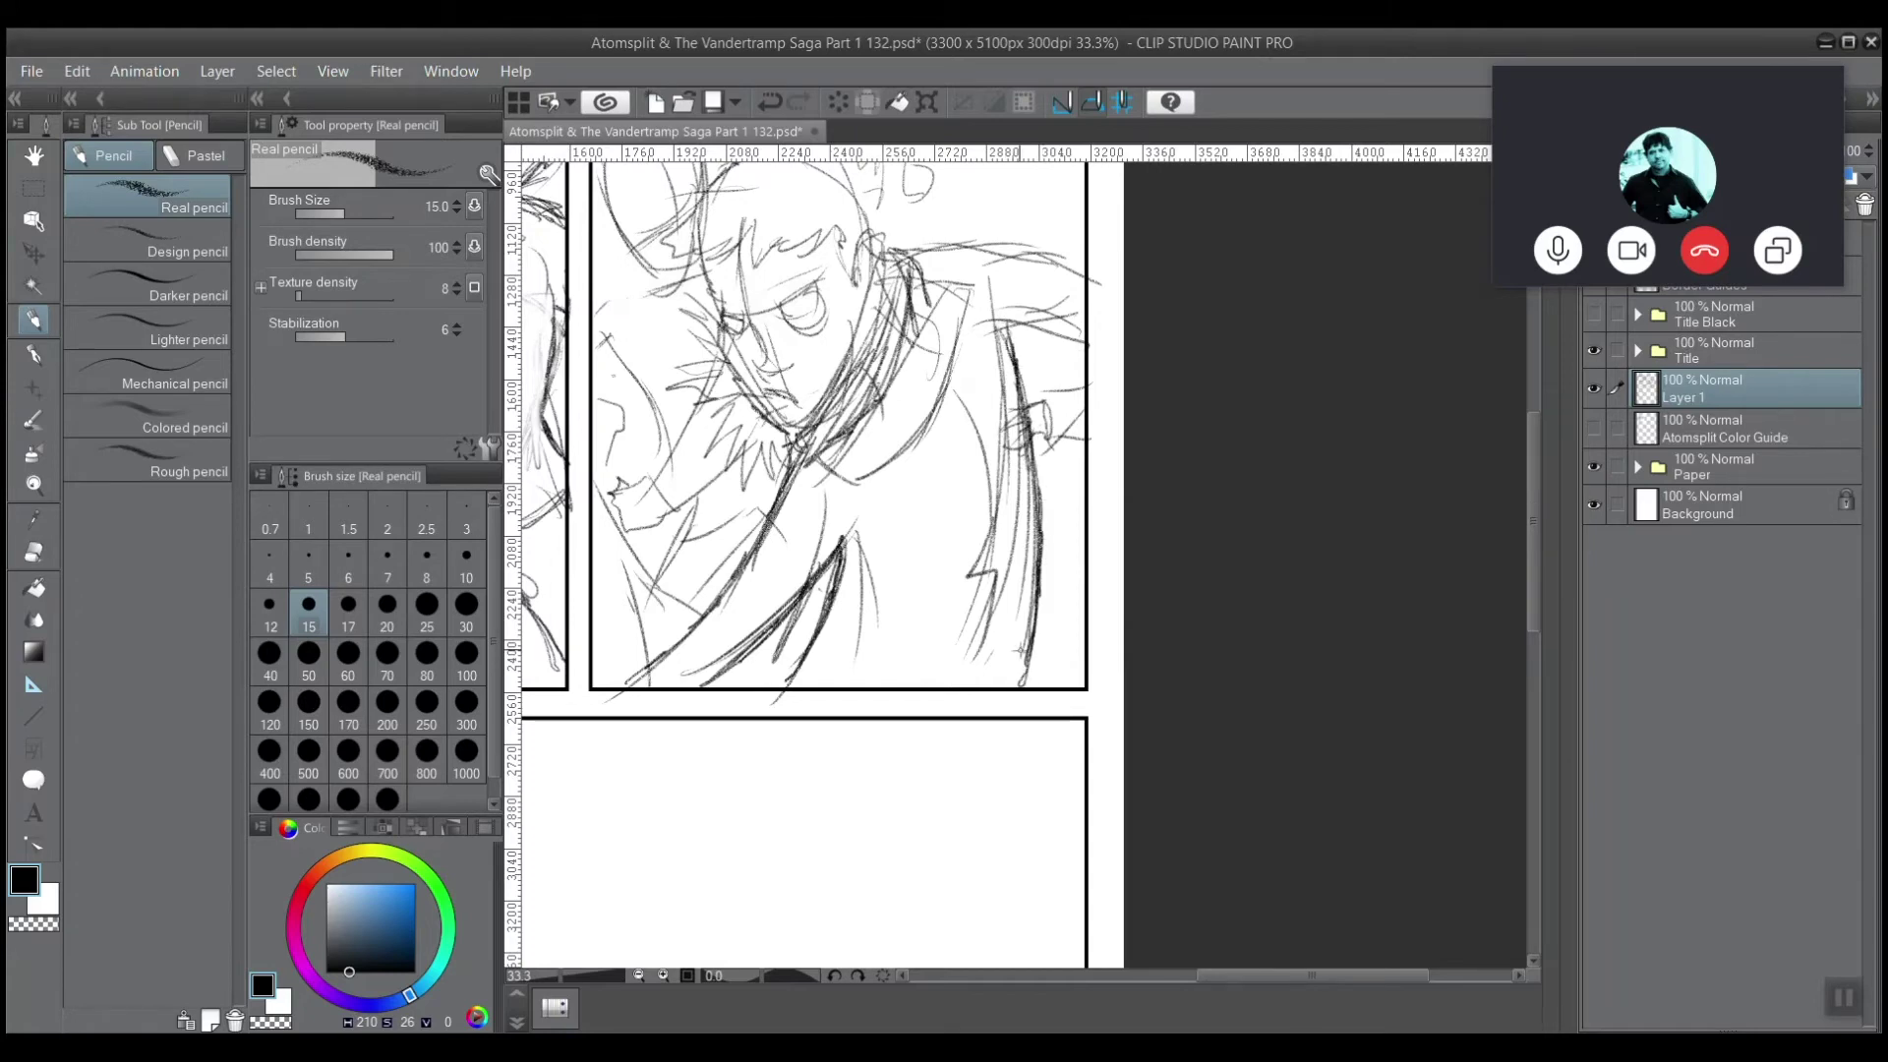
pyautogui.scroll(2, 789, 397)
pyautogui.moveTo(837, 691); pyautogui.dragTo(690, 577)
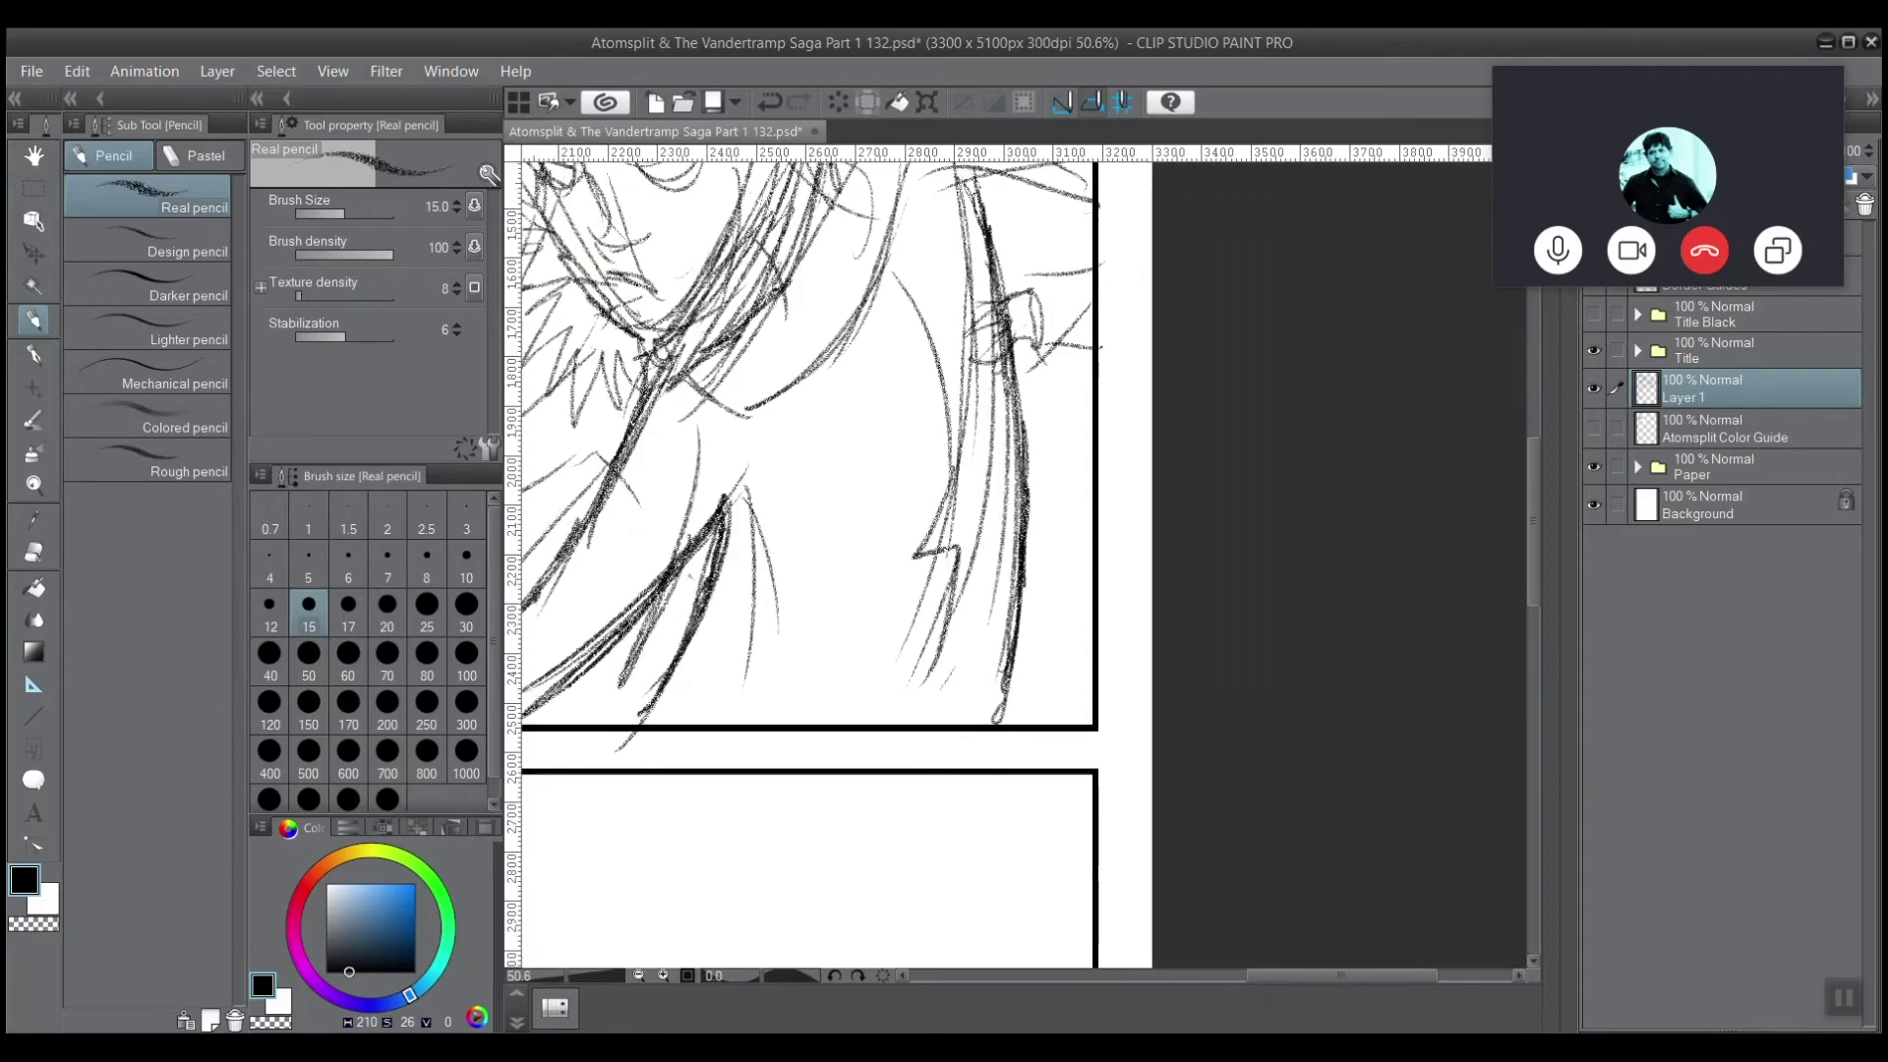
pyautogui.moveTo(896, 277)
pyautogui.mouseDown()
pyautogui.moveTo(957, 455)
pyautogui.moveTo(934, 516)
pyautogui.moveTo(966, 530)
pyautogui.moveTo(947, 553)
pyautogui.moveTo(968, 580)
pyautogui.moveTo(947, 693)
pyautogui.moveTo(919, 732)
pyautogui.mouseUp()
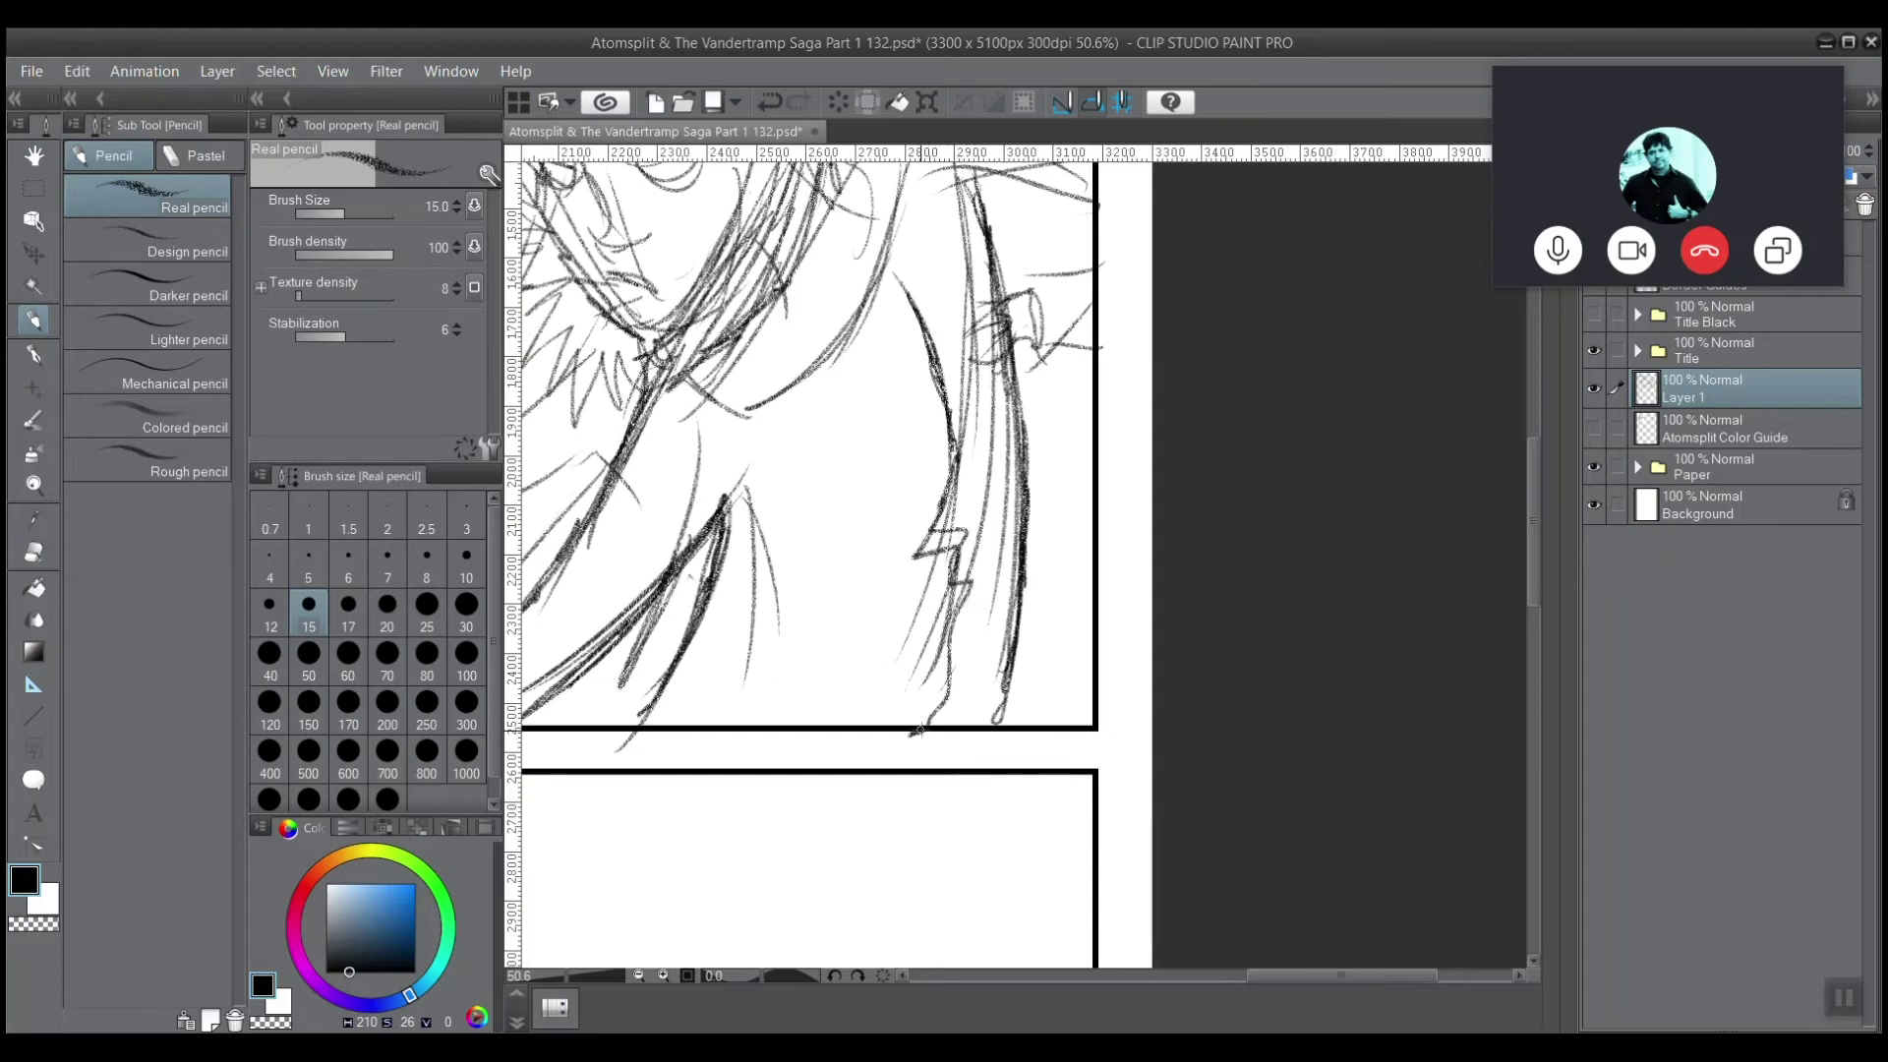
# Strengthen the second-panel figure's shoulder line and the arm lines beneath it running to the panel's right border.
pyautogui.moveTo(1007, 330); pyautogui.dragTo(801, 535)
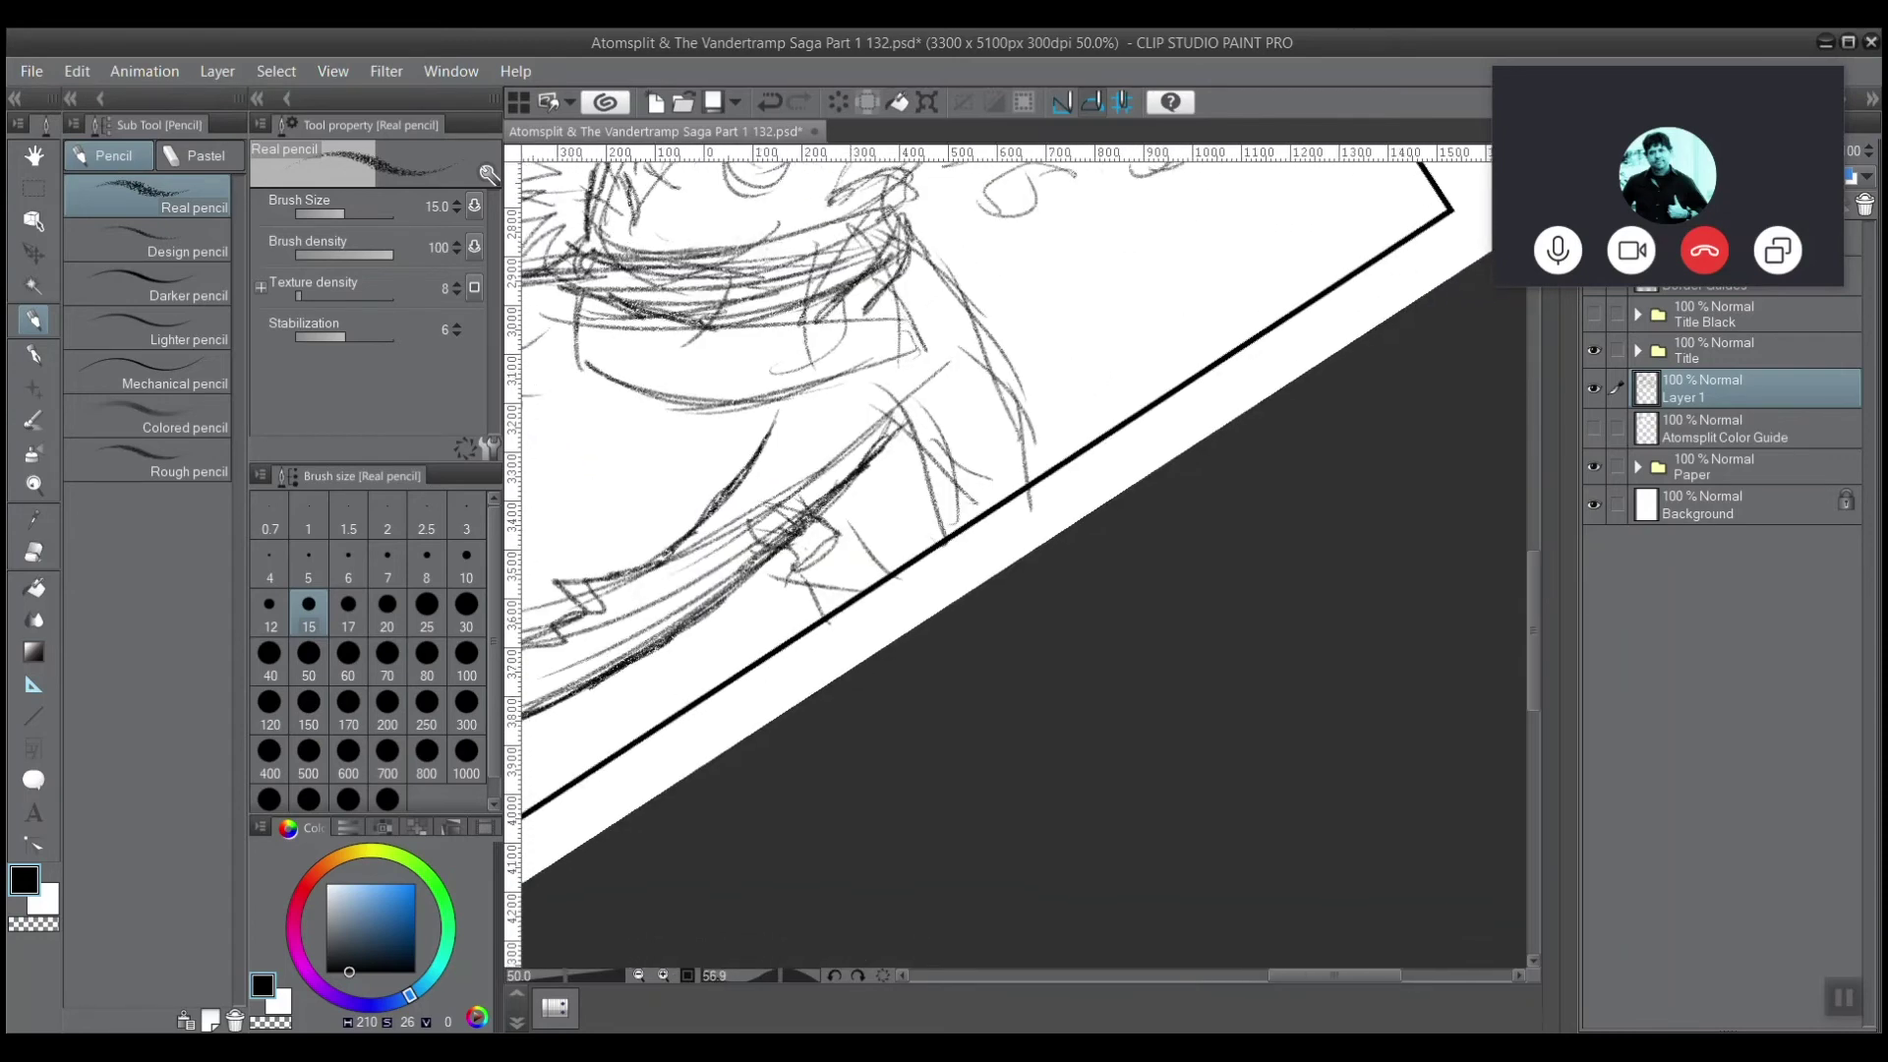
pyautogui.moveTo(911, 413)
pyautogui.mouseDown()
pyautogui.moveTo(875, 460)
pyautogui.moveTo(943, 546)
pyautogui.mouseUp()
pyautogui.moveTo(919, 452); pyautogui.dragTo(939, 540)
pyautogui.moveTo(919, 254); pyautogui.dragTo(983, 368)
pyautogui.moveTo(953, 300); pyautogui.dragTo(1018, 452)
pyautogui.moveTo(988, 372); pyautogui.dragTo(1026, 487)
pyautogui.moveTo(851, 527); pyautogui.dragTo(881, 580)
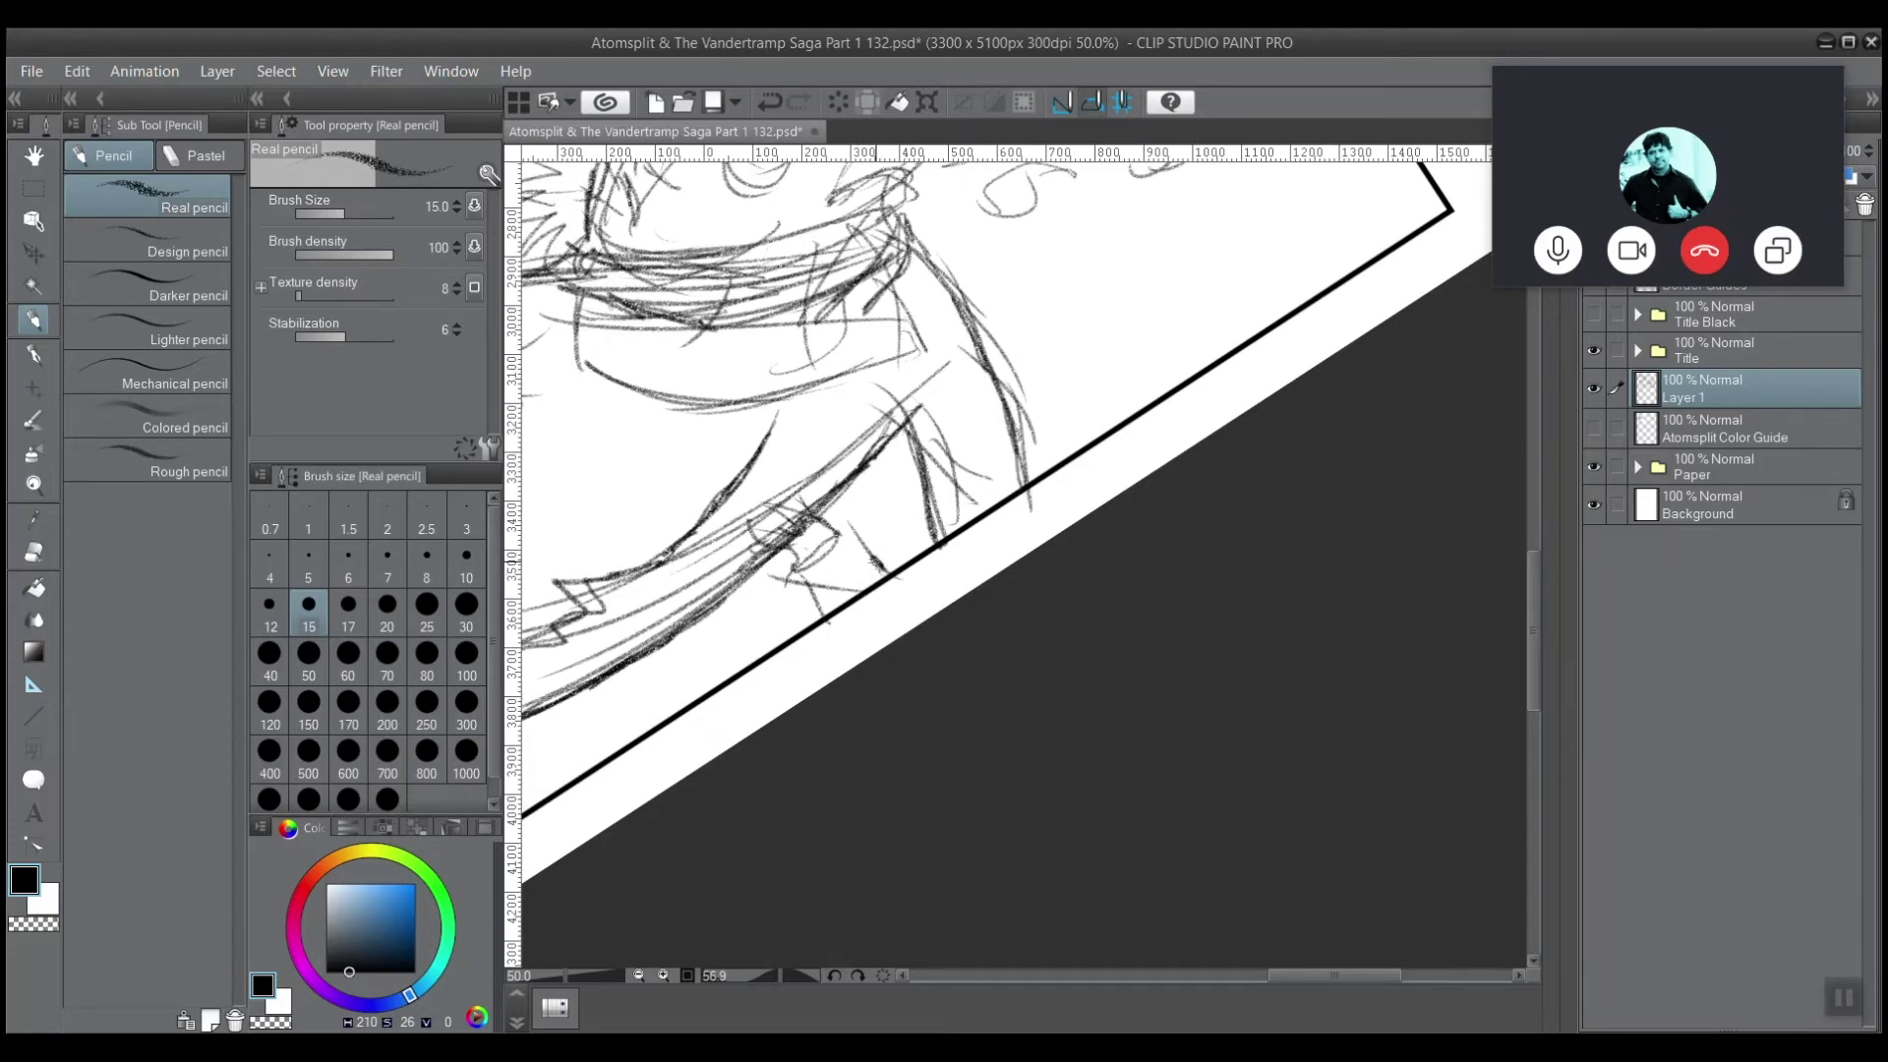
# Darken the second-panel figure's collar lines from the knot under the chin up to the ear.
pyautogui.moveTo(797, 531); pyautogui.dragTo(1101, 649)
pyautogui.hotkey('ctrl', '@')
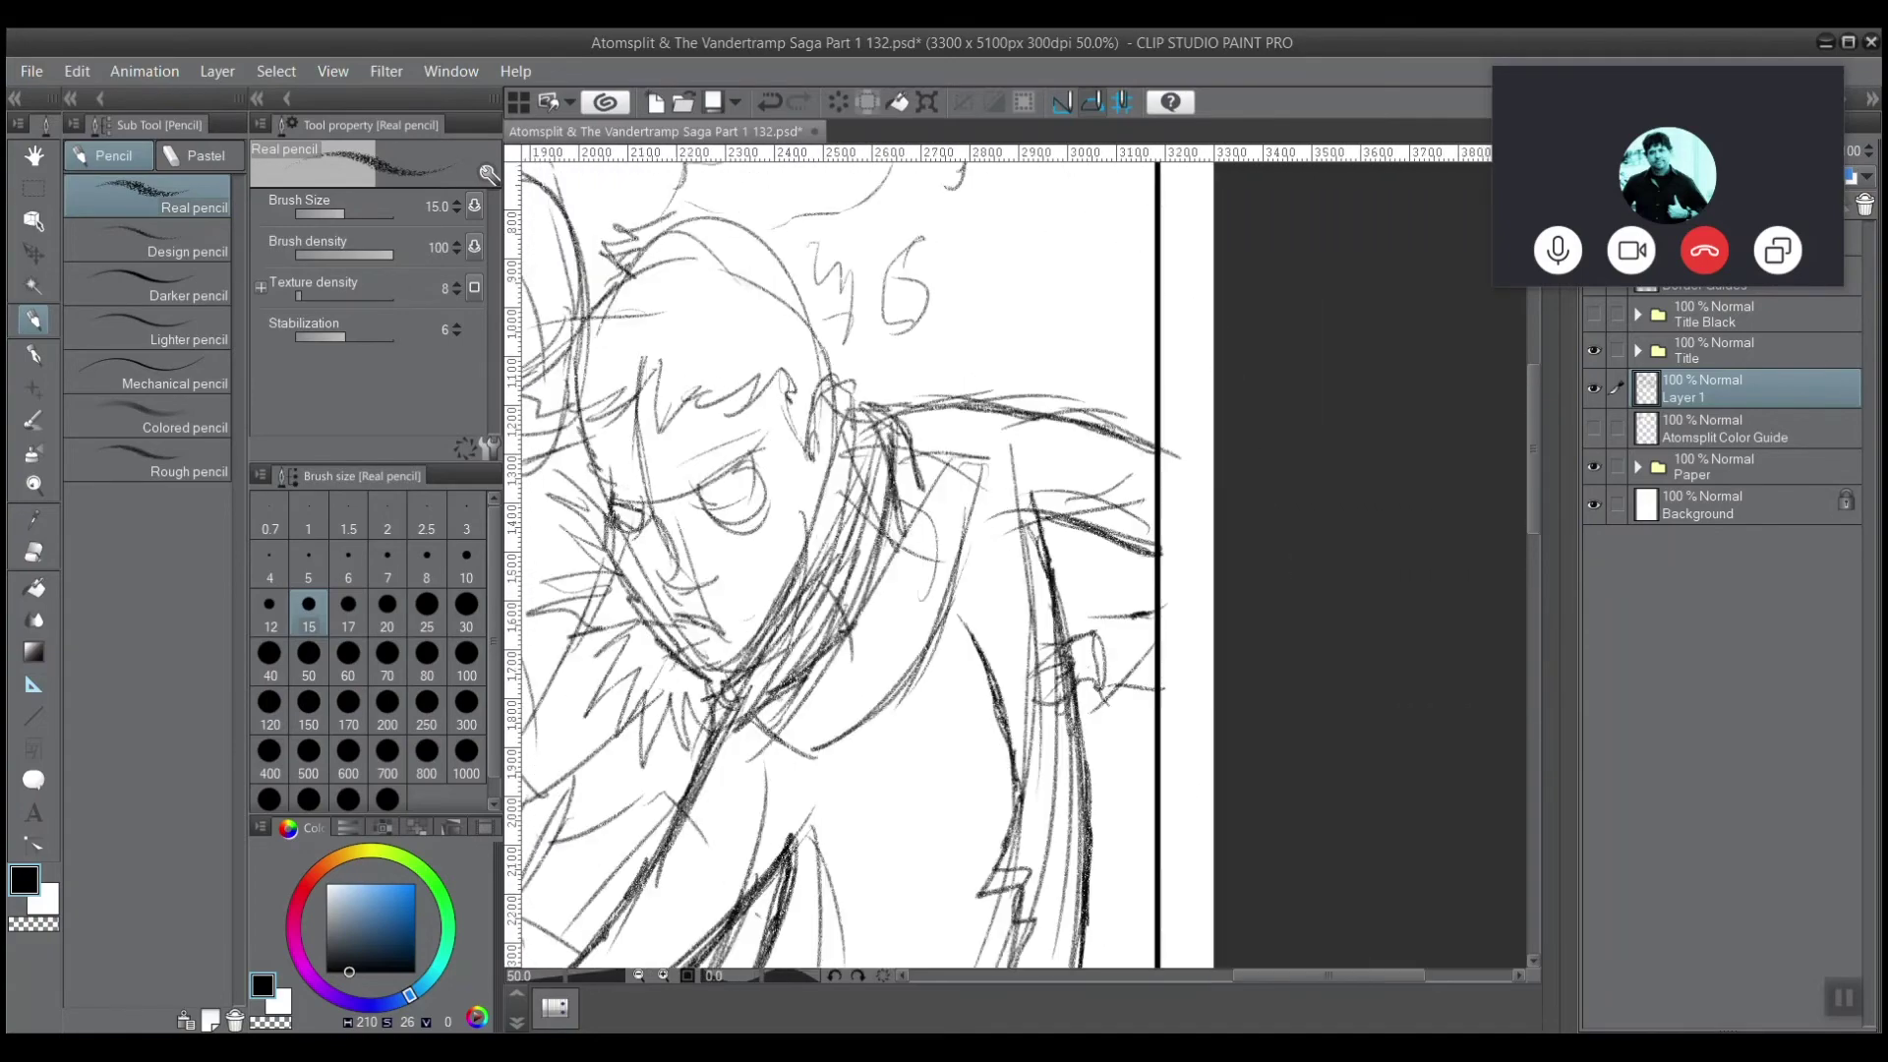
pyautogui.moveTo(944, 649); pyautogui.dragTo(994, 462)
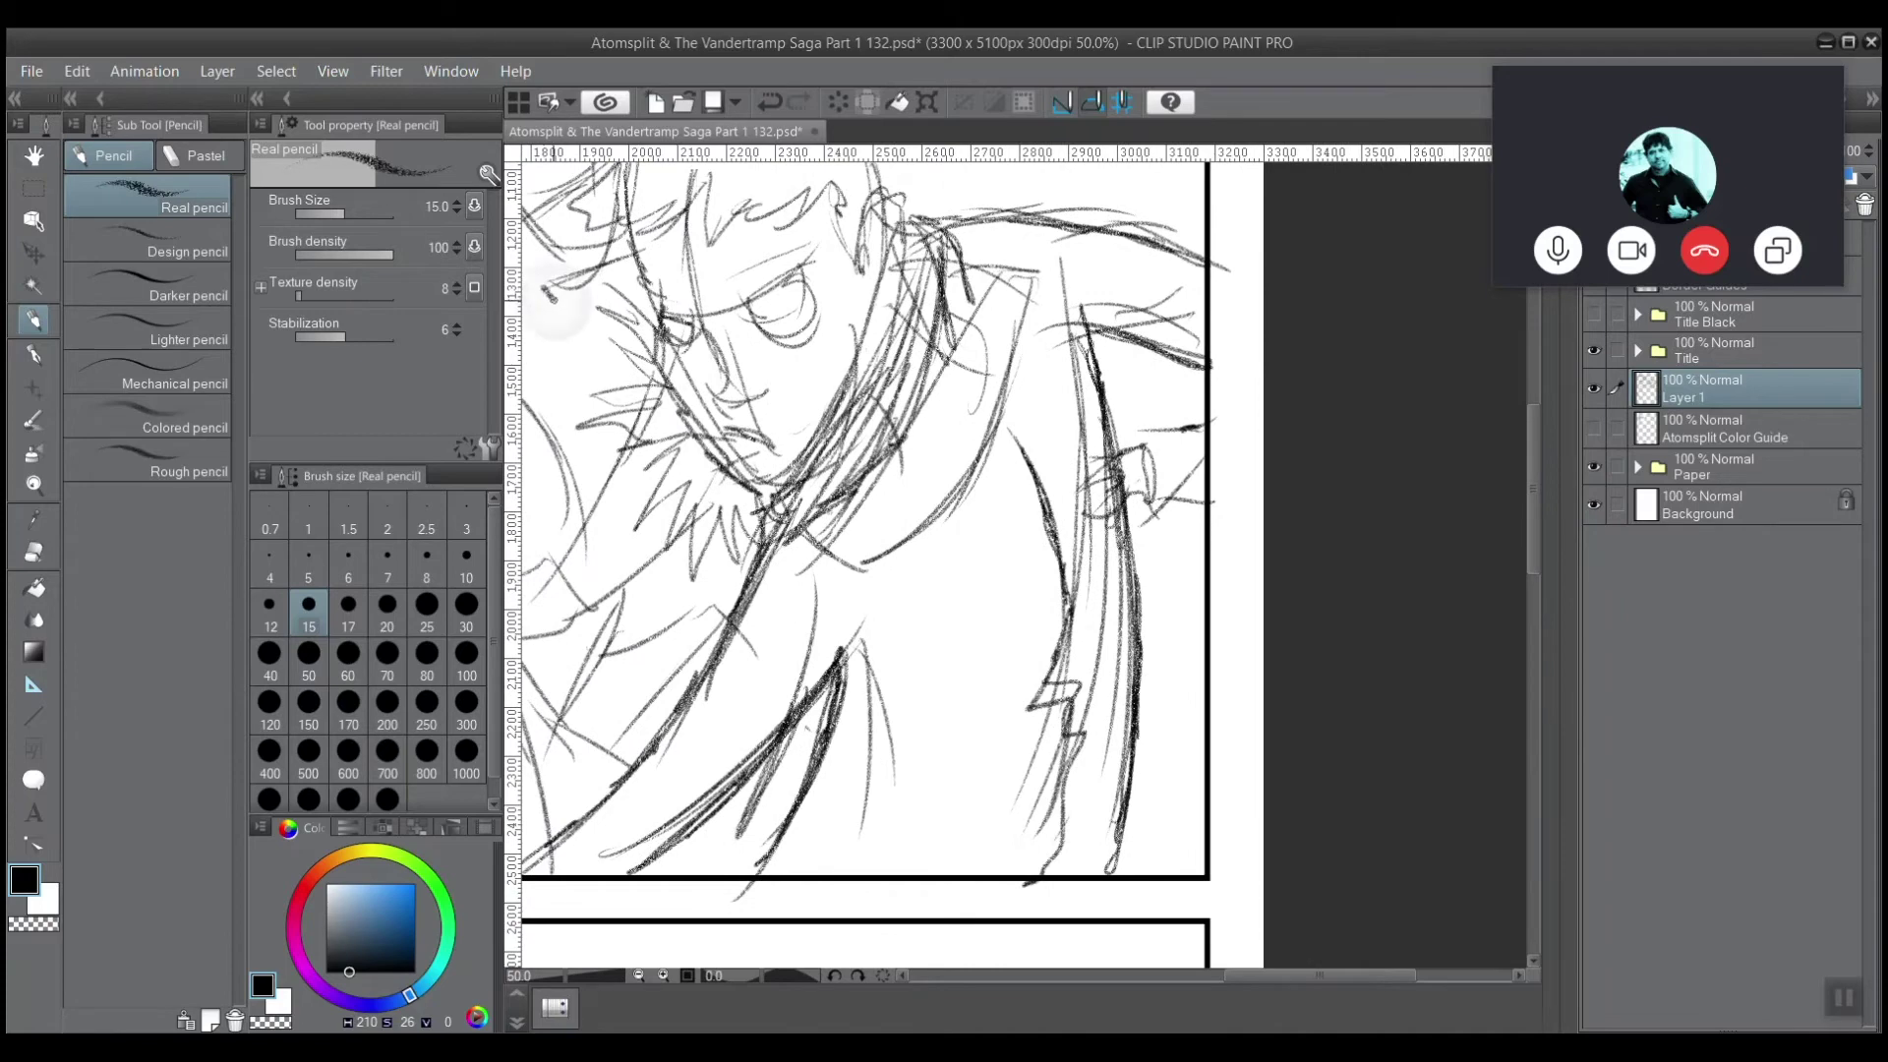
pyautogui.moveTo(788, 494)
pyautogui.mouseDown()
pyautogui.moveTo(890, 359)
pyautogui.moveTo(915, 239)
pyautogui.mouseUp()
pyautogui.moveTo(893, 342); pyautogui.dragTo(906, 232)
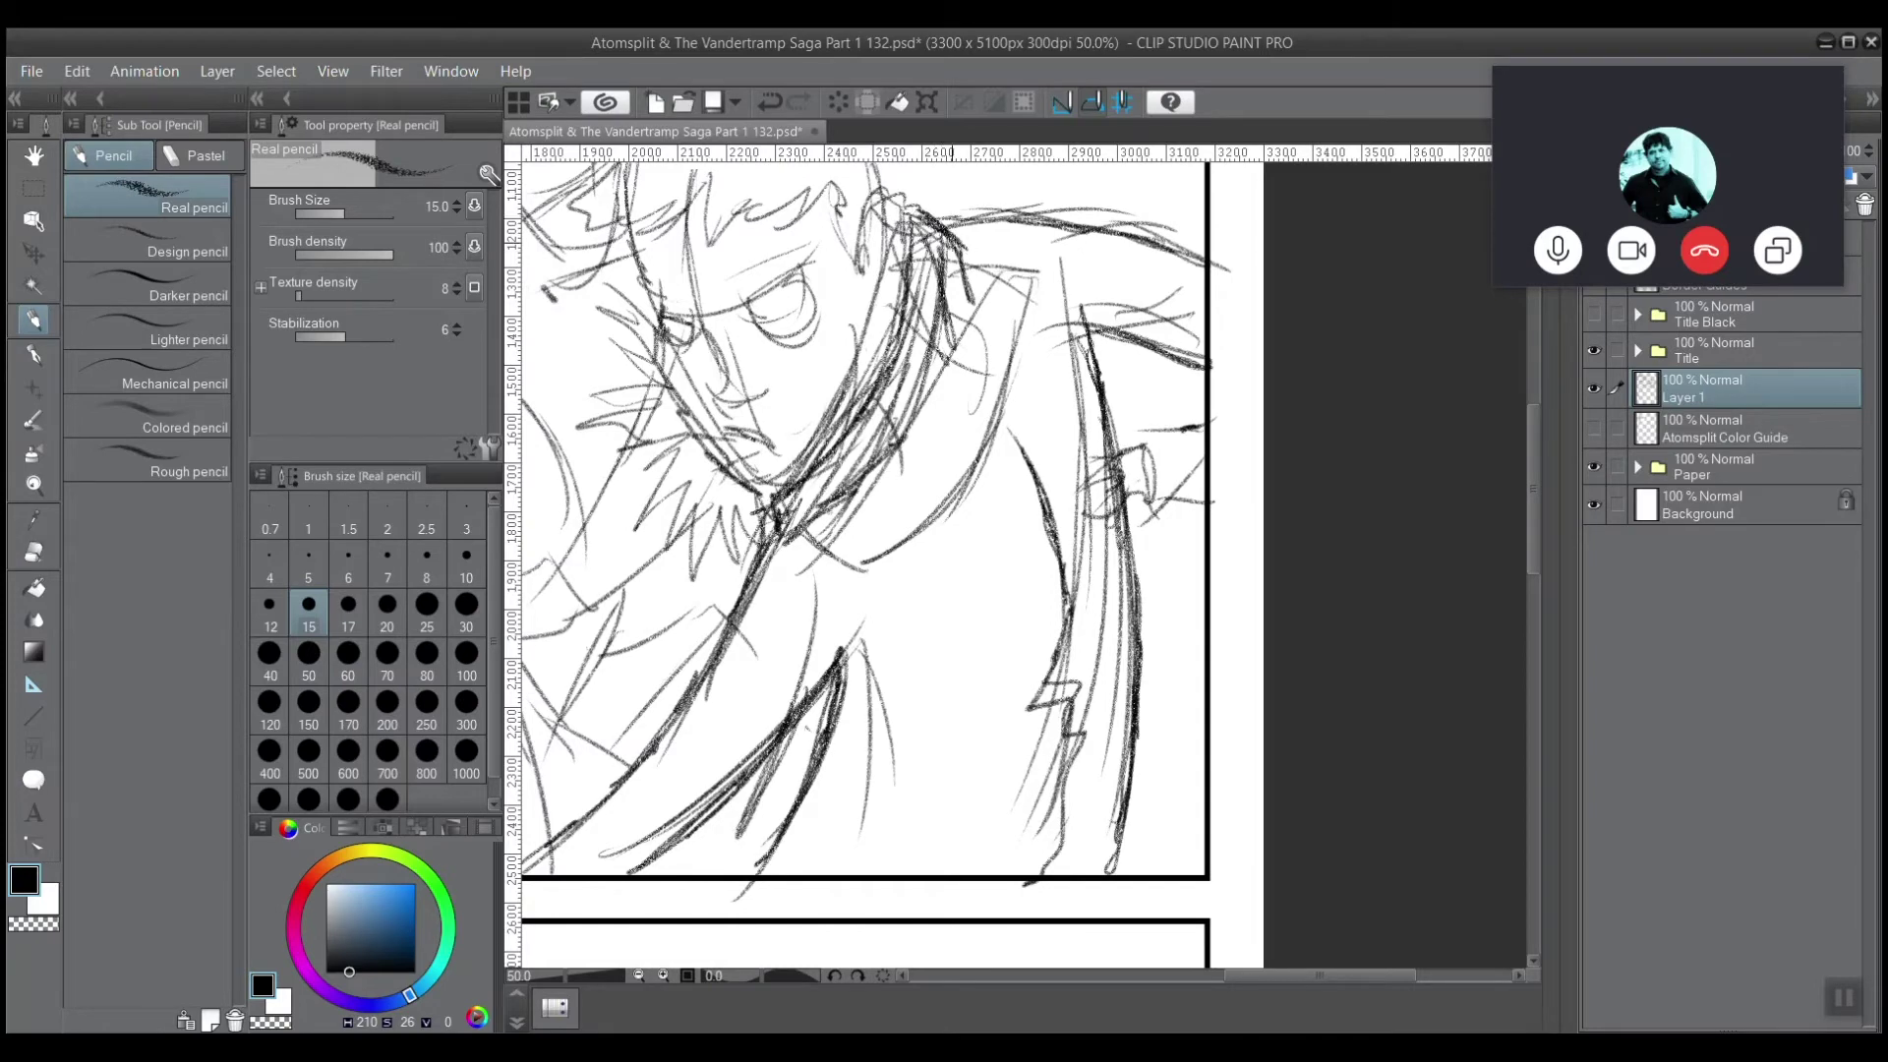
pyautogui.moveTo(790, 525)
pyautogui.mouseDown()
pyautogui.moveTo(878, 473)
pyautogui.moveTo(834, 499)
pyautogui.mouseUp()
# Fade the rough collar and scarf lines around the second-panel figure's neck with the soft eraser at size 30.
pyautogui.press('e')
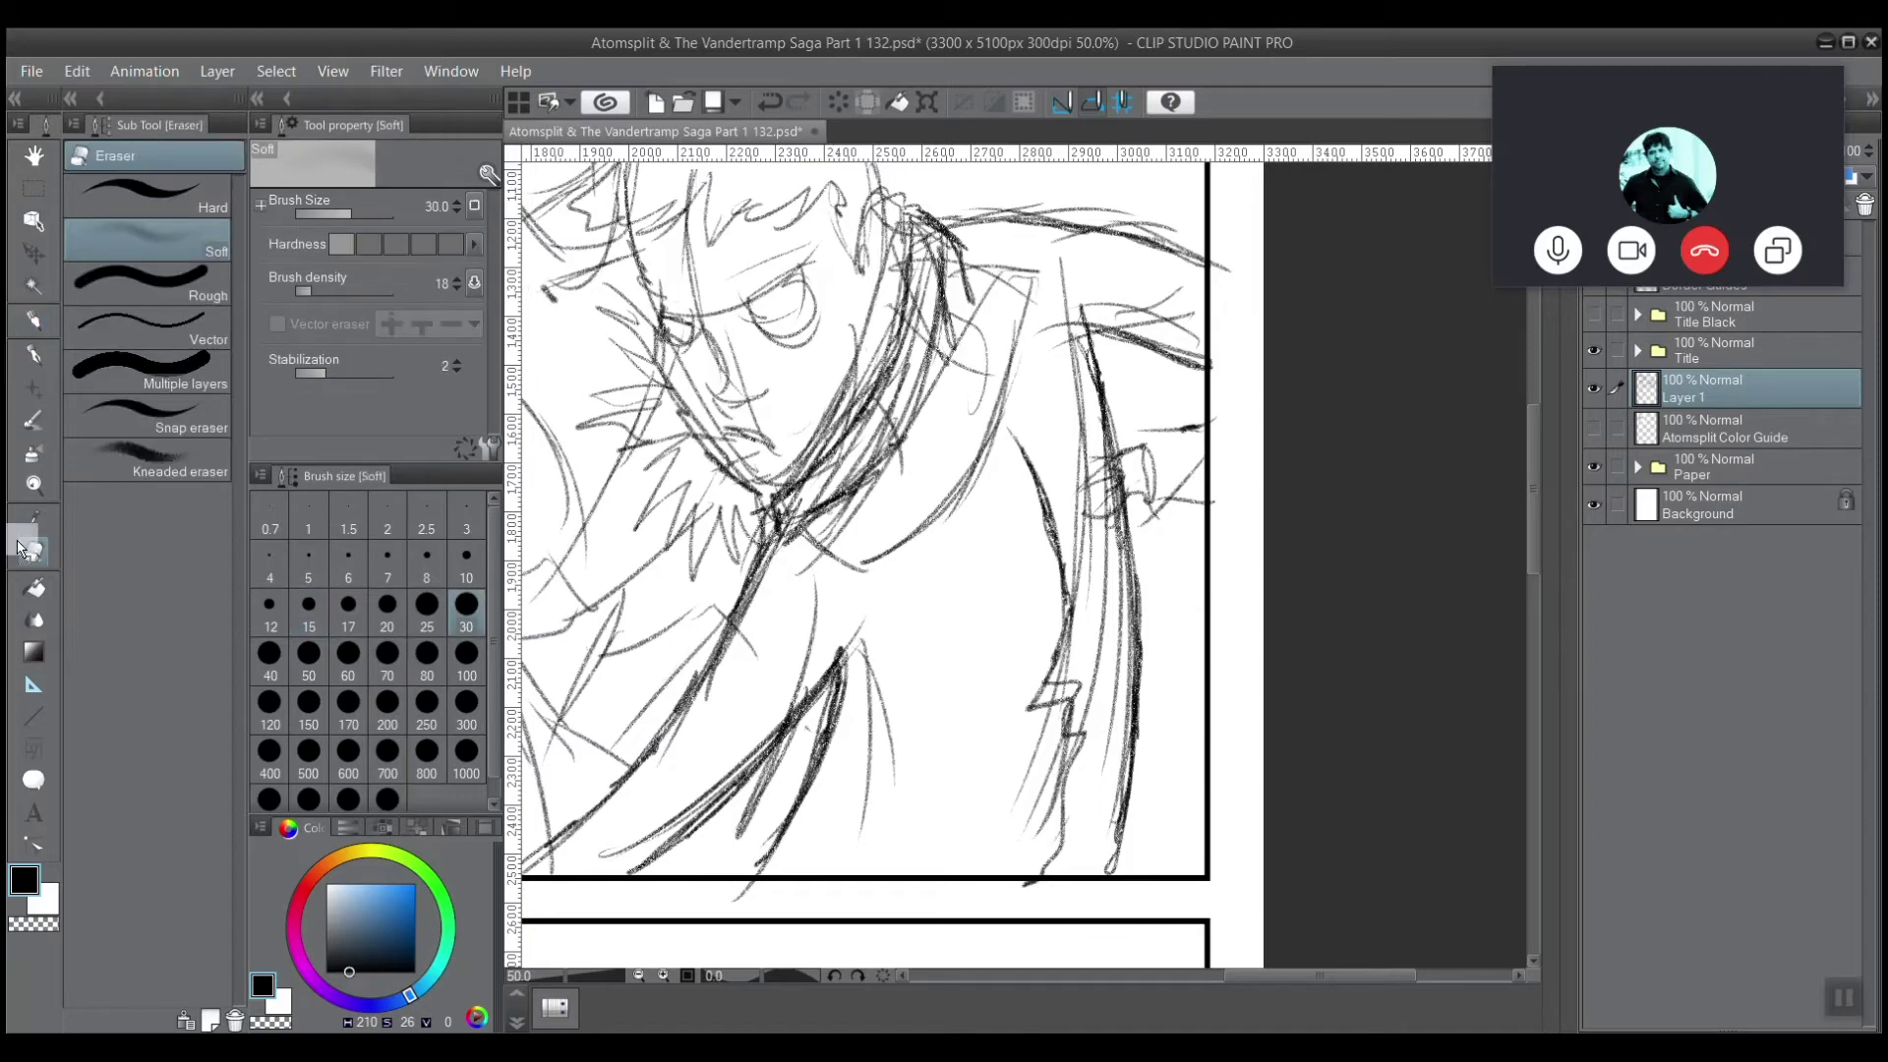
pyautogui.moveTo(946, 289)
pyautogui.mouseDown()
pyautogui.moveTo(839, 485)
pyautogui.moveTo(904, 412)
pyautogui.moveTo(948, 301)
pyautogui.moveTo(946, 347)
pyautogui.moveTo(934, 254)
pyautogui.moveTo(910, 386)
pyautogui.moveTo(921, 336)
pyautogui.moveTo(881, 347)
pyautogui.moveTo(862, 388)
pyautogui.moveTo(898, 250)
pyautogui.moveTo(855, 397)
pyautogui.moveTo(948, 342)
pyautogui.moveTo(938, 371)
pyautogui.moveTo(997, 265)
pyautogui.moveTo(977, 315)
pyautogui.moveTo(978, 243)
pyautogui.moveTo(944, 278)
pyautogui.moveTo(976, 381)
pyautogui.moveTo(984, 346)
pyautogui.moveTo(989, 409)
pyautogui.moveTo(992, 344)
pyautogui.moveTo(923, 404)
pyautogui.moveTo(929, 363)
pyautogui.moveTo(1023, 265)
pyautogui.moveTo(994, 432)
pyautogui.moveTo(1012, 342)
pyautogui.moveTo(981, 449)
pyautogui.moveTo(946, 493)
pyautogui.moveTo(983, 434)
pyautogui.moveTo(874, 552)
pyautogui.moveTo(965, 481)
pyautogui.moveTo(948, 511)
pyautogui.moveTo(855, 571)
pyautogui.moveTo(801, 549)
pyautogui.moveTo(875, 487)
pyautogui.moveTo(834, 544)
pyautogui.moveTo(788, 534)
pyautogui.moveTo(792, 507)
pyautogui.moveTo(906, 395)
pyautogui.moveTo(883, 443)
pyautogui.moveTo(937, 361)
pyautogui.mouseUp()
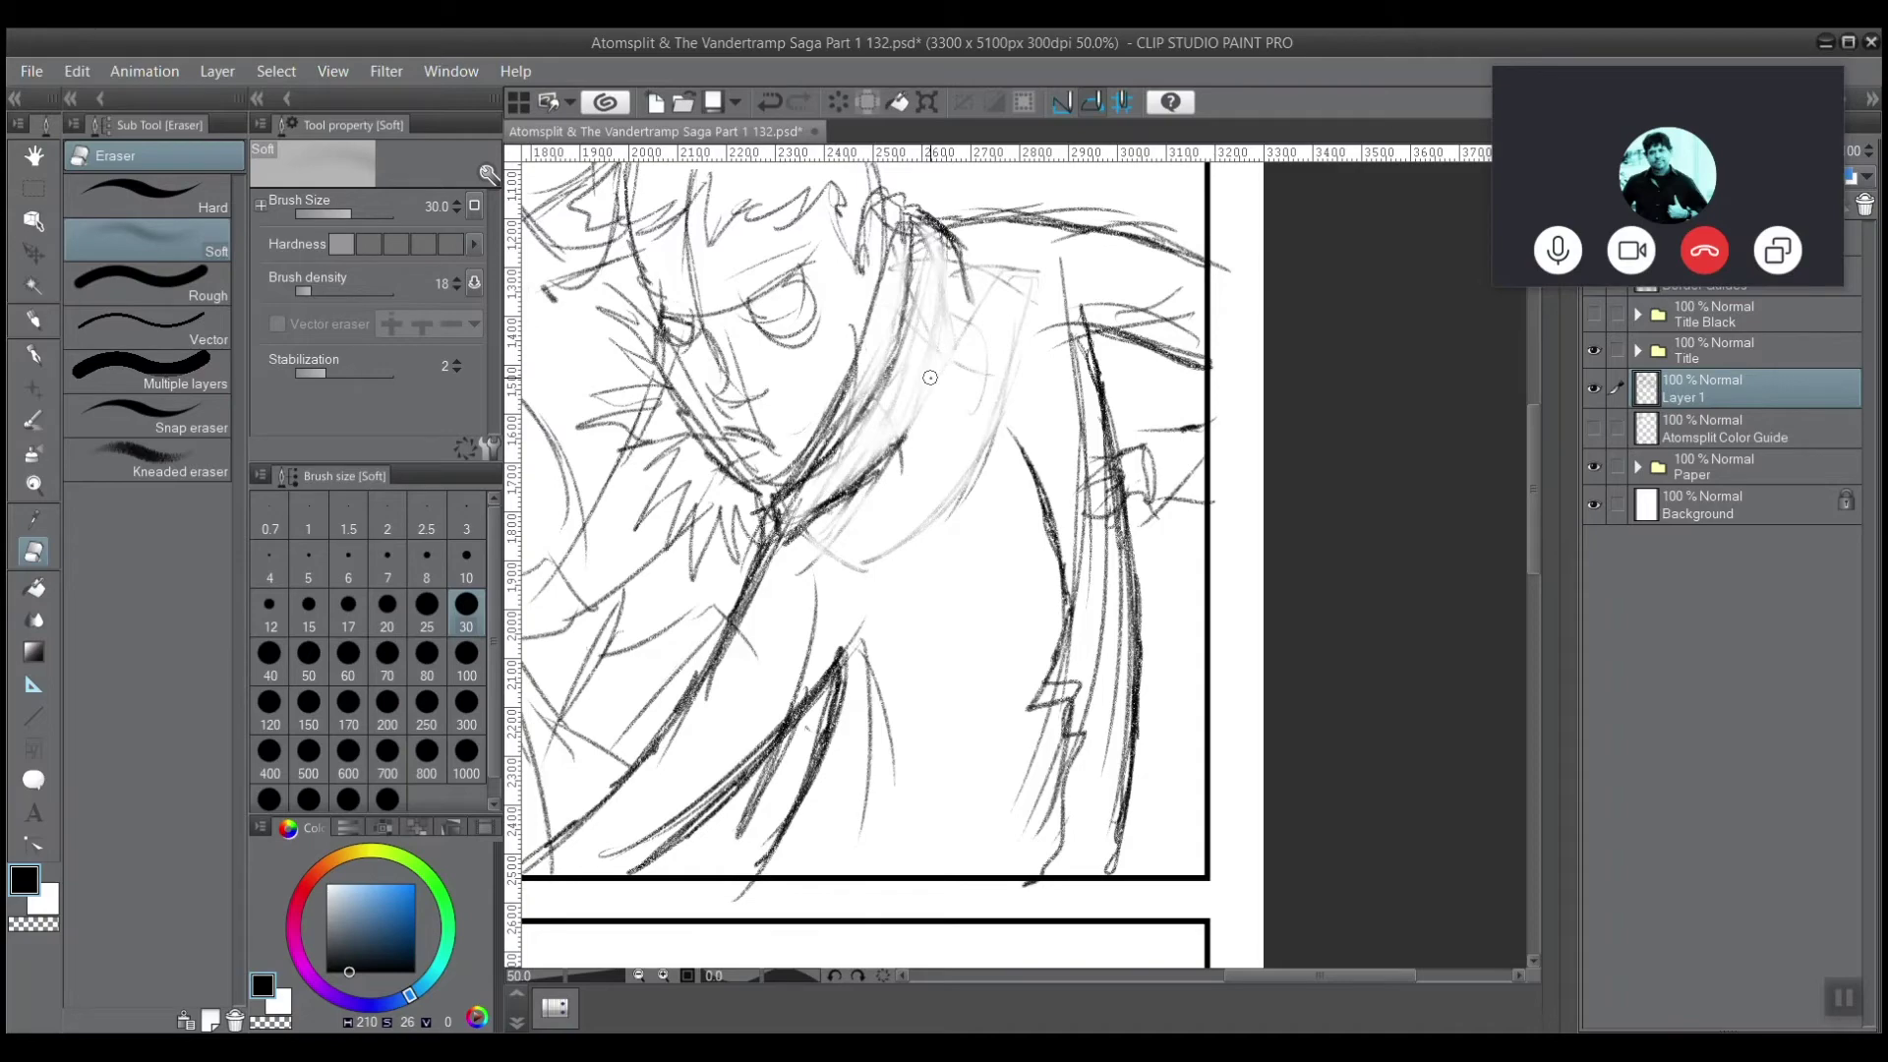
pyautogui.moveTo(930, 378); pyautogui.dragTo(941, 605)
pyautogui.scroll(2, 765, 669)
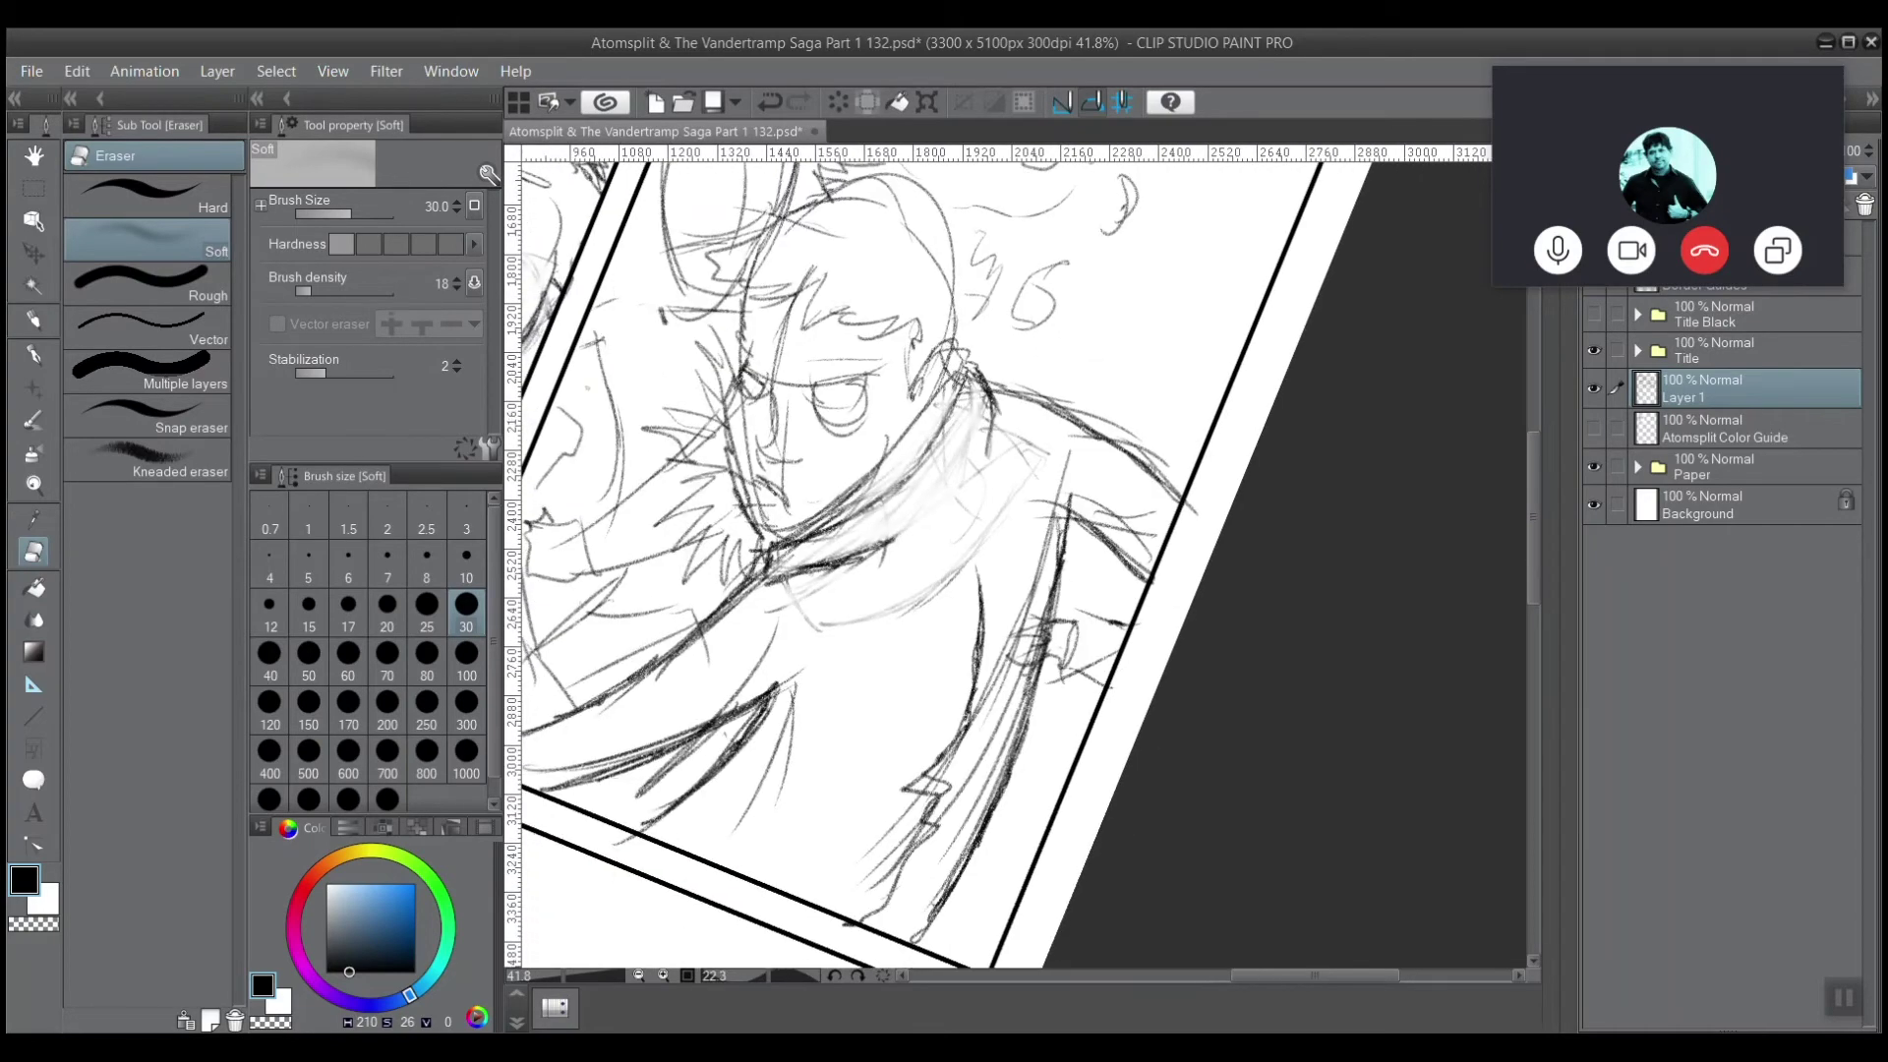
pyautogui.scroll(-1, 1022, 565)
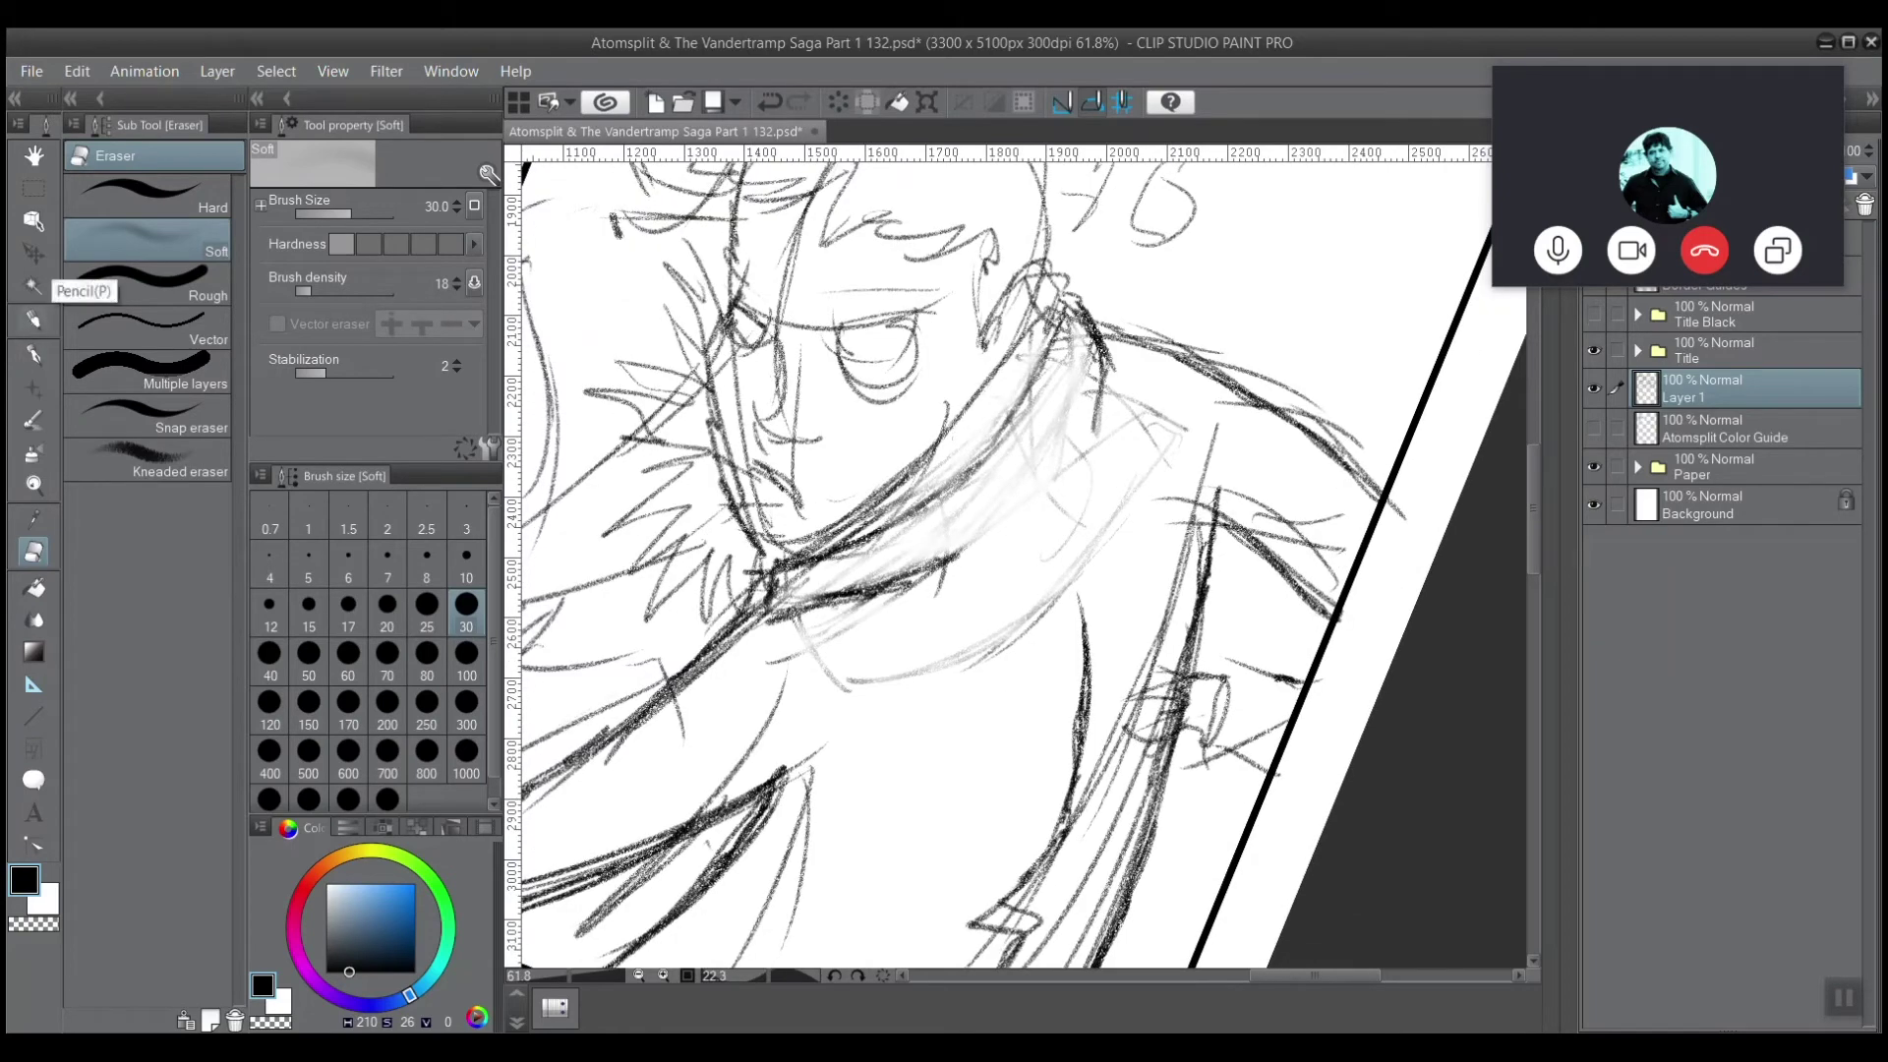
pyautogui.click(33, 354)
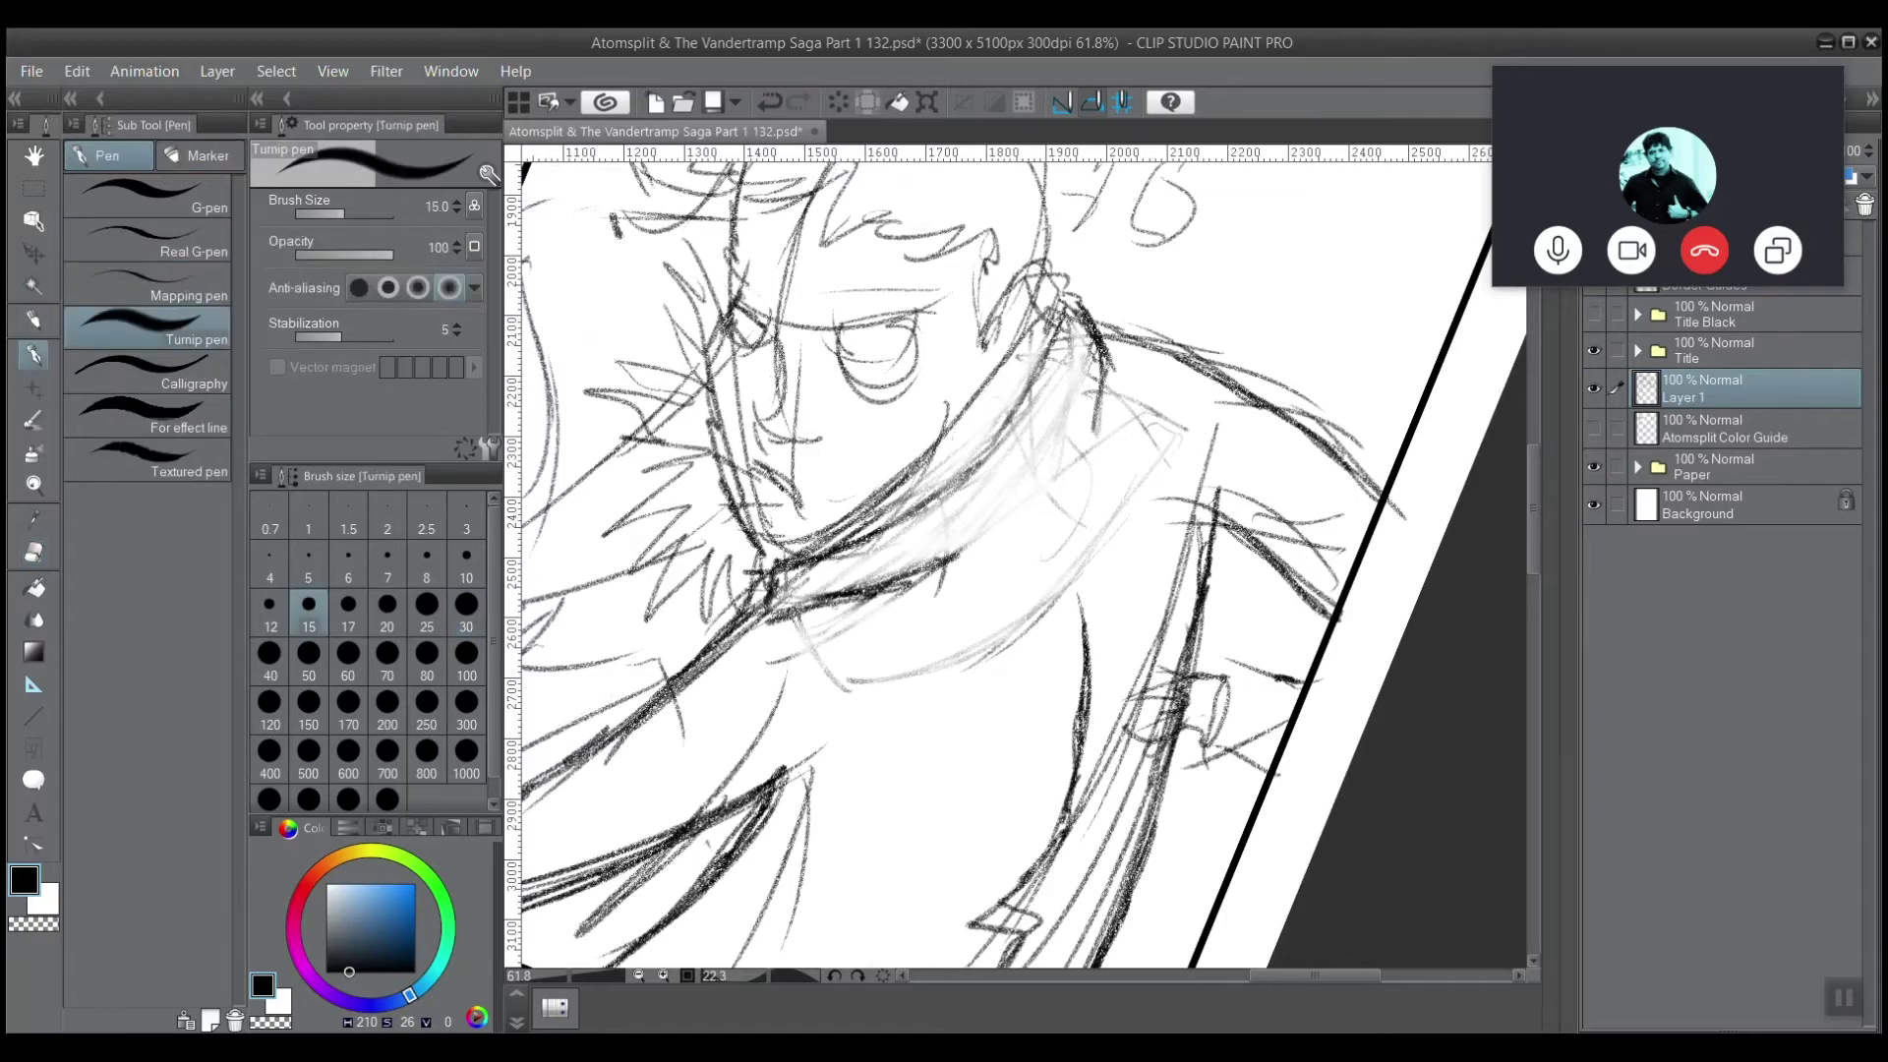
pyautogui.moveTo(880, 532); pyautogui.dragTo(900, 490)
pyautogui.hotkey('ctrl', 'z')
# Redraw the collar edges below the jaw, the ear with its lobe, and the back of the collar with the Real pencil.
pyautogui.press('p')
pyautogui.moveTo(876, 536)
pyautogui.mouseDown()
pyautogui.moveTo(902, 483)
pyautogui.moveTo(869, 546)
pyautogui.moveTo(792, 559)
pyautogui.moveTo(782, 601)
pyautogui.moveTo(865, 600)
pyautogui.moveTo(740, 629)
pyautogui.moveTo(933, 586)
pyautogui.moveTo(1034, 516)
pyautogui.moveTo(1068, 464)
pyautogui.mouseUp()
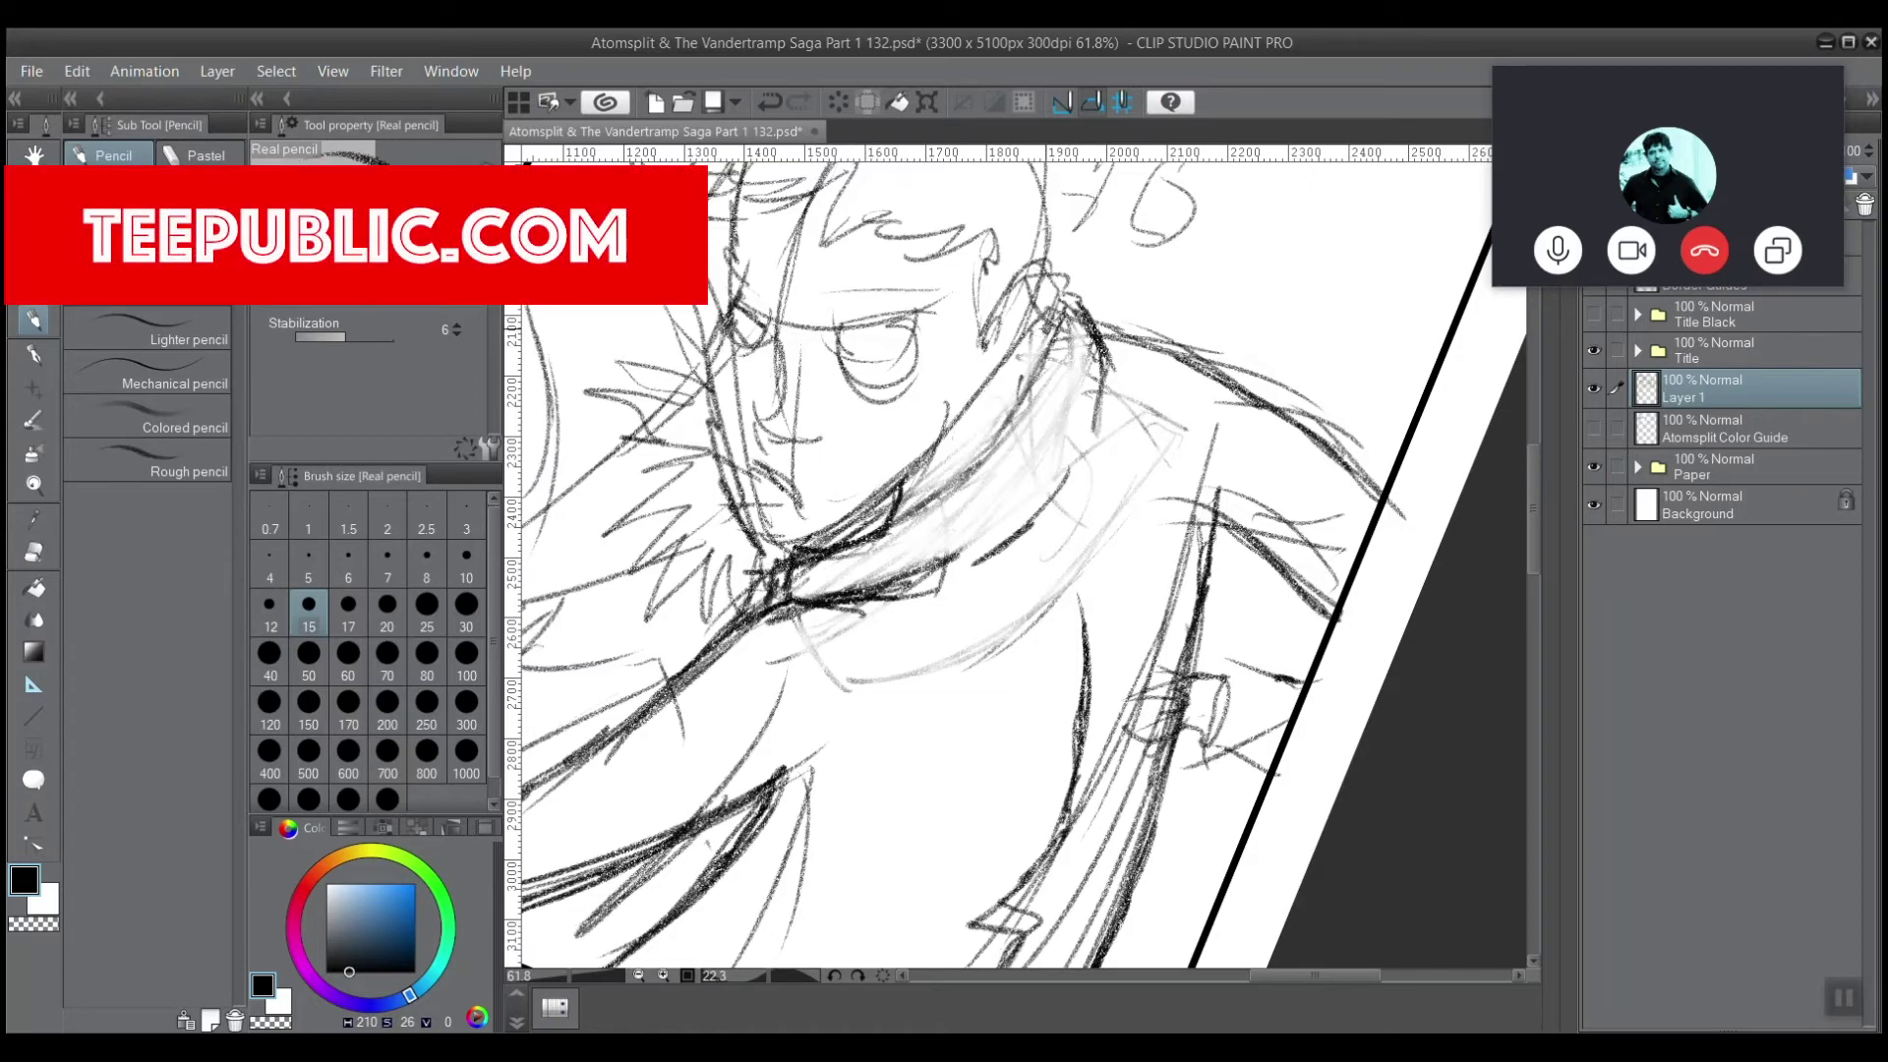
pyautogui.moveTo(1017, 395)
pyautogui.mouseDown()
pyautogui.moveTo(1021, 350)
pyautogui.moveTo(1018, 398)
pyautogui.mouseUp()
pyautogui.moveTo(1028, 264)
pyautogui.mouseDown()
pyautogui.moveTo(1044, 300)
pyautogui.moveTo(1004, 363)
pyautogui.moveTo(1056, 285)
pyautogui.moveTo(996, 319)
pyautogui.moveTo(1045, 315)
pyautogui.moveTo(1047, 285)
pyautogui.moveTo(1046, 307)
pyautogui.moveTo(1003, 311)
pyautogui.moveTo(989, 395)
pyautogui.mouseUp()
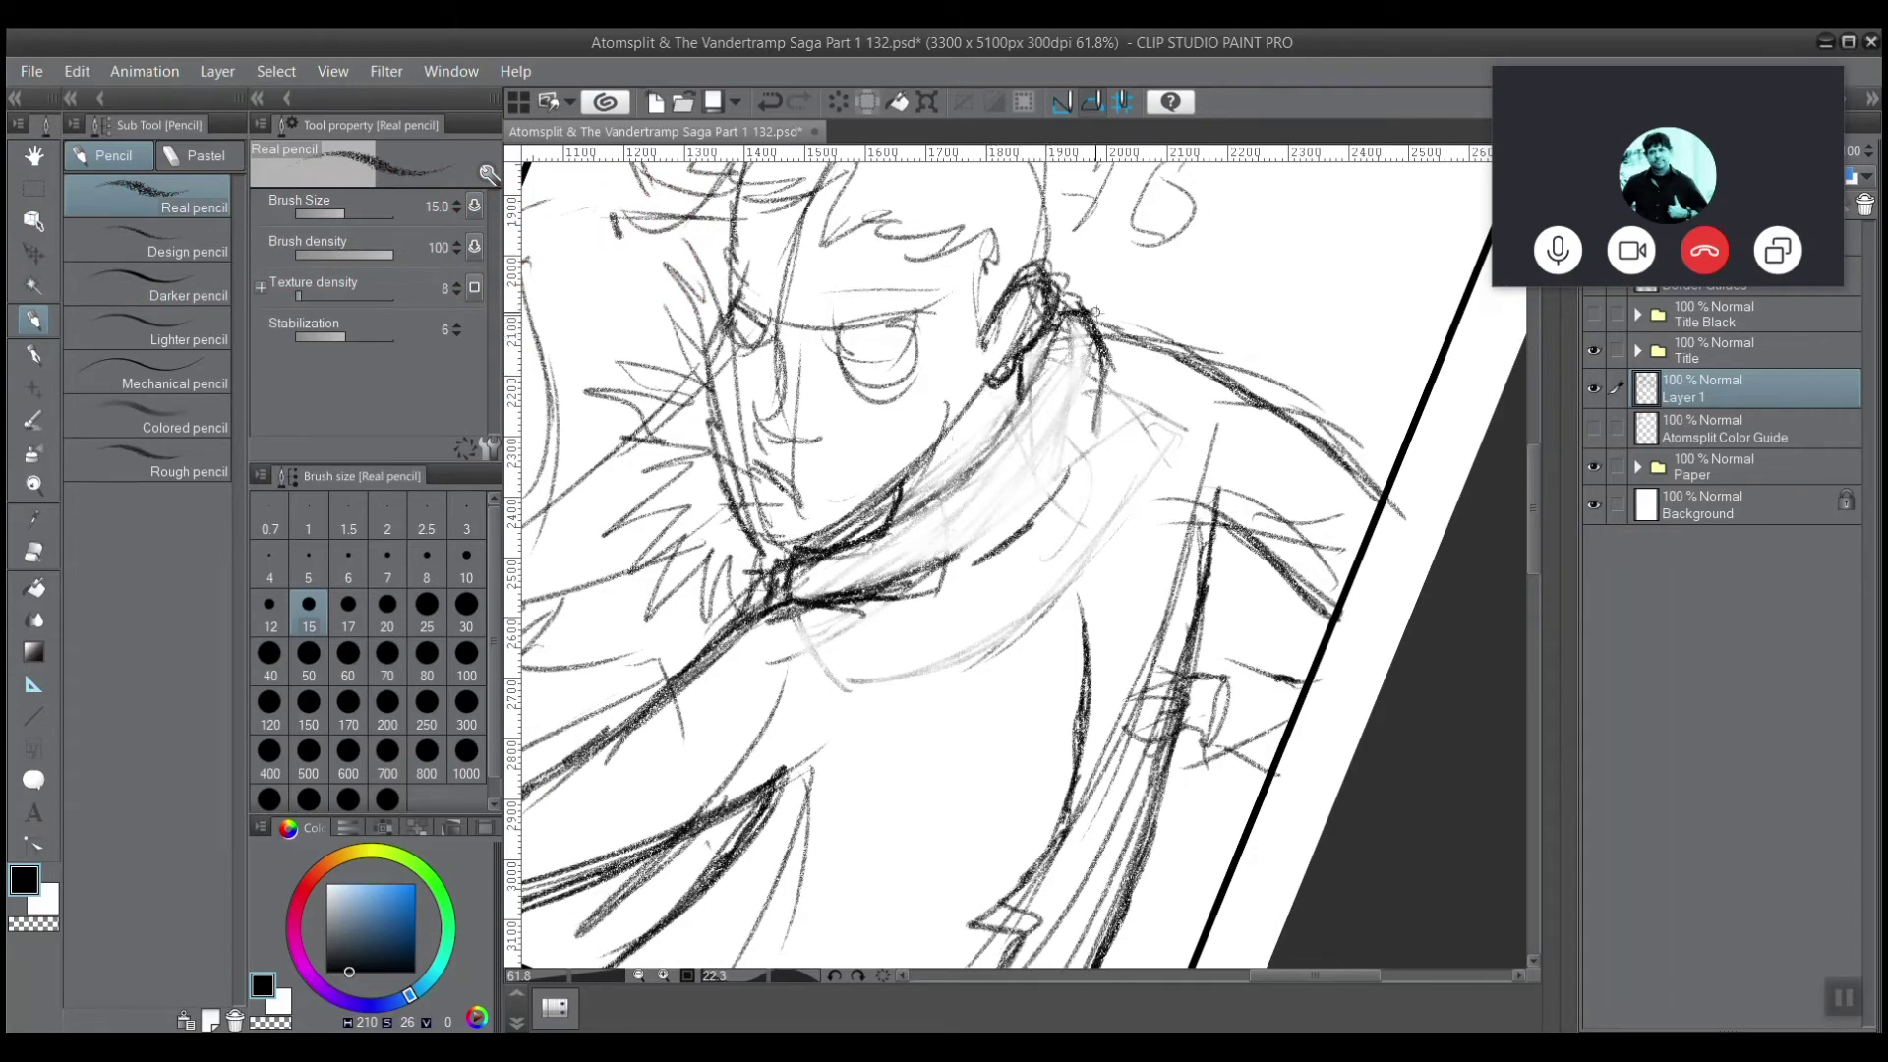
pyautogui.moveTo(1093, 320); pyautogui.dragTo(1074, 441)
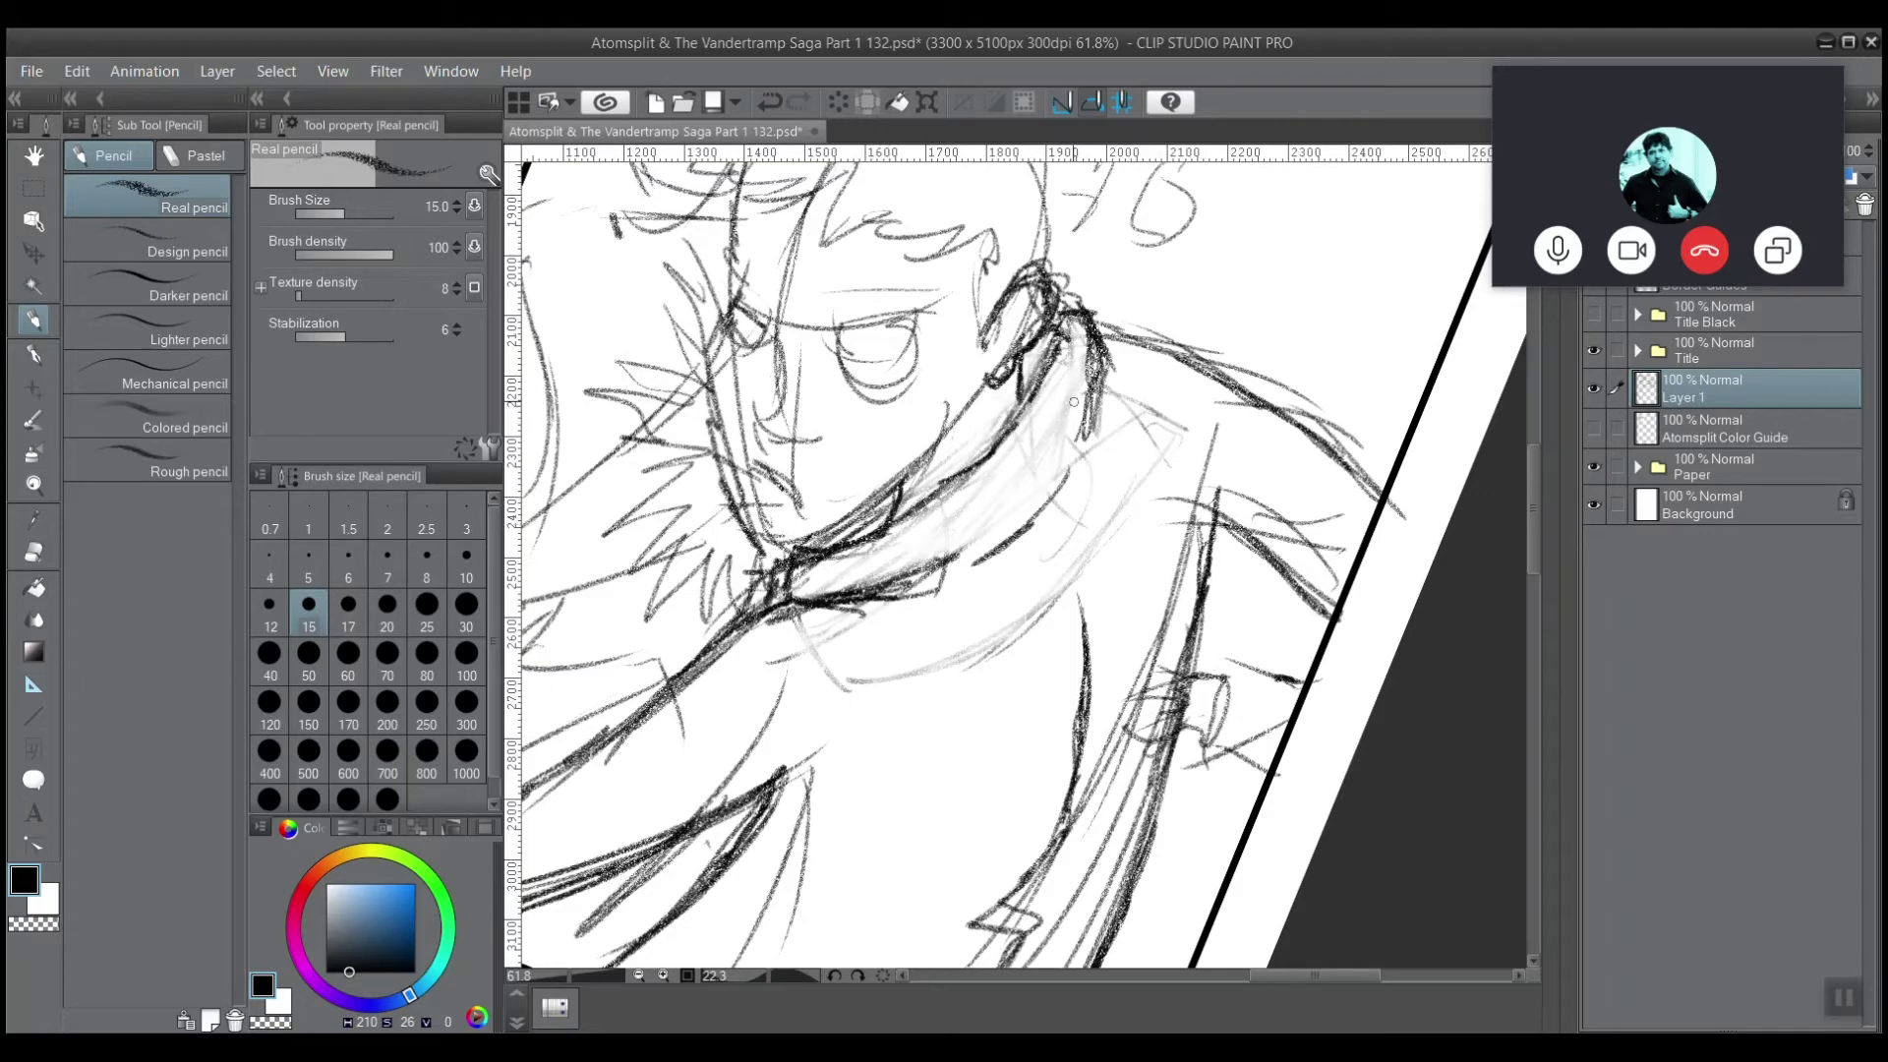
# Fade the heavy lines of the second-panel figure's ear and the adjoining back of the collar with the soft eraser.
pyautogui.press('e')
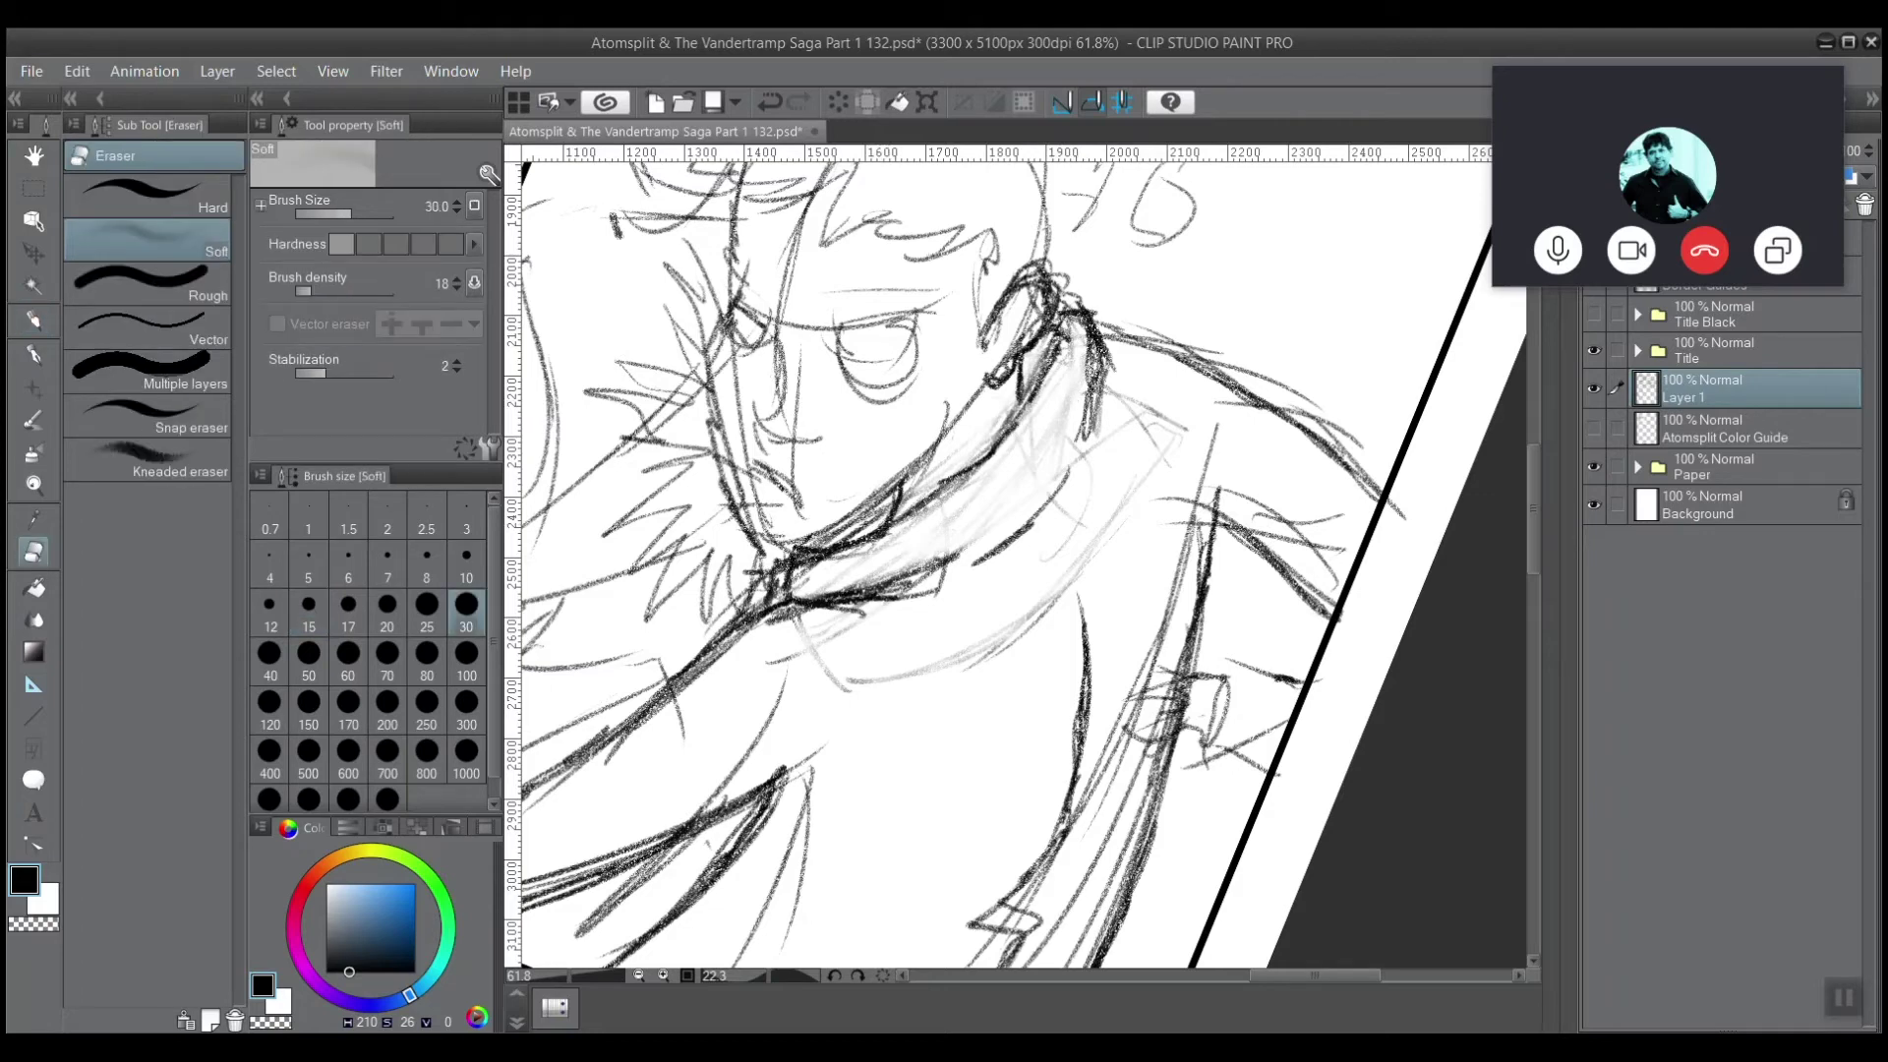
pyautogui.moveTo(1107, 364)
pyautogui.mouseDown()
pyautogui.moveTo(1100, 426)
pyautogui.moveTo(1110, 376)
pyautogui.mouseUp()
pyautogui.moveTo(590, 246); pyautogui.dragTo(669, 284)
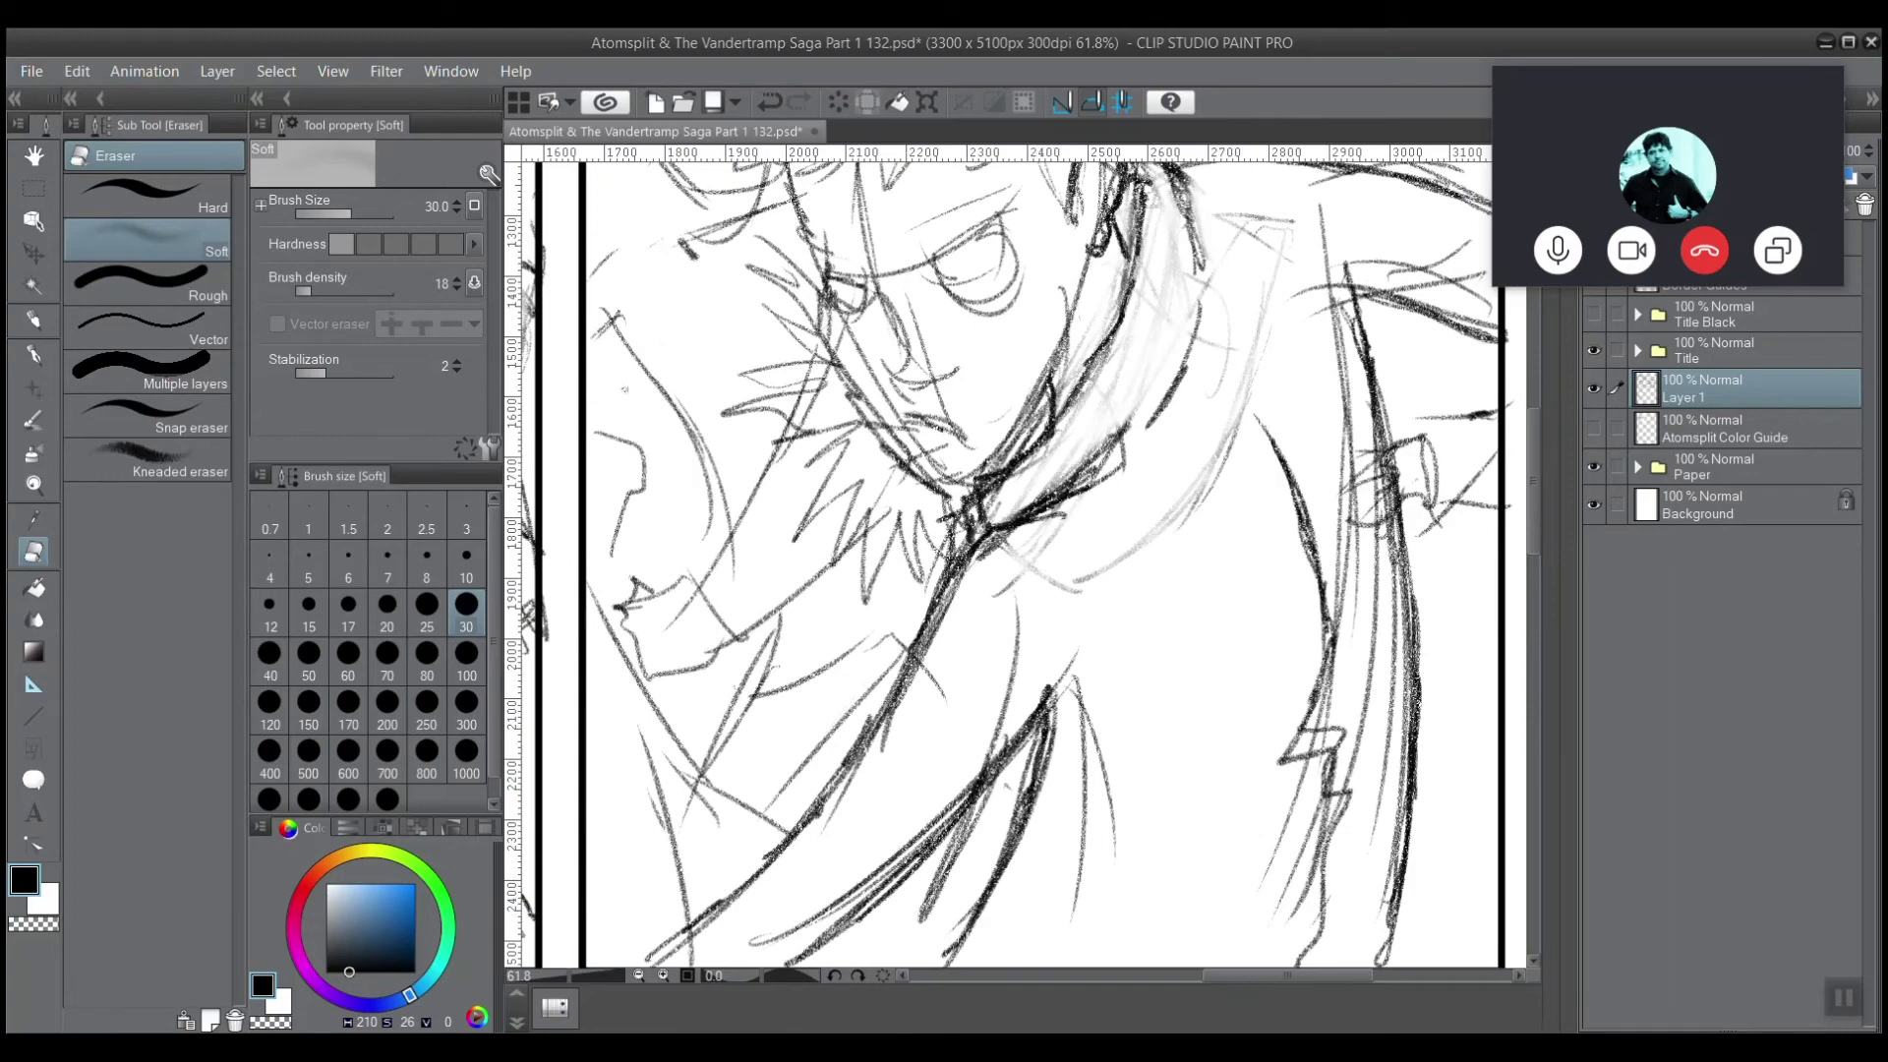
pyautogui.scroll(5, 1012, 556)
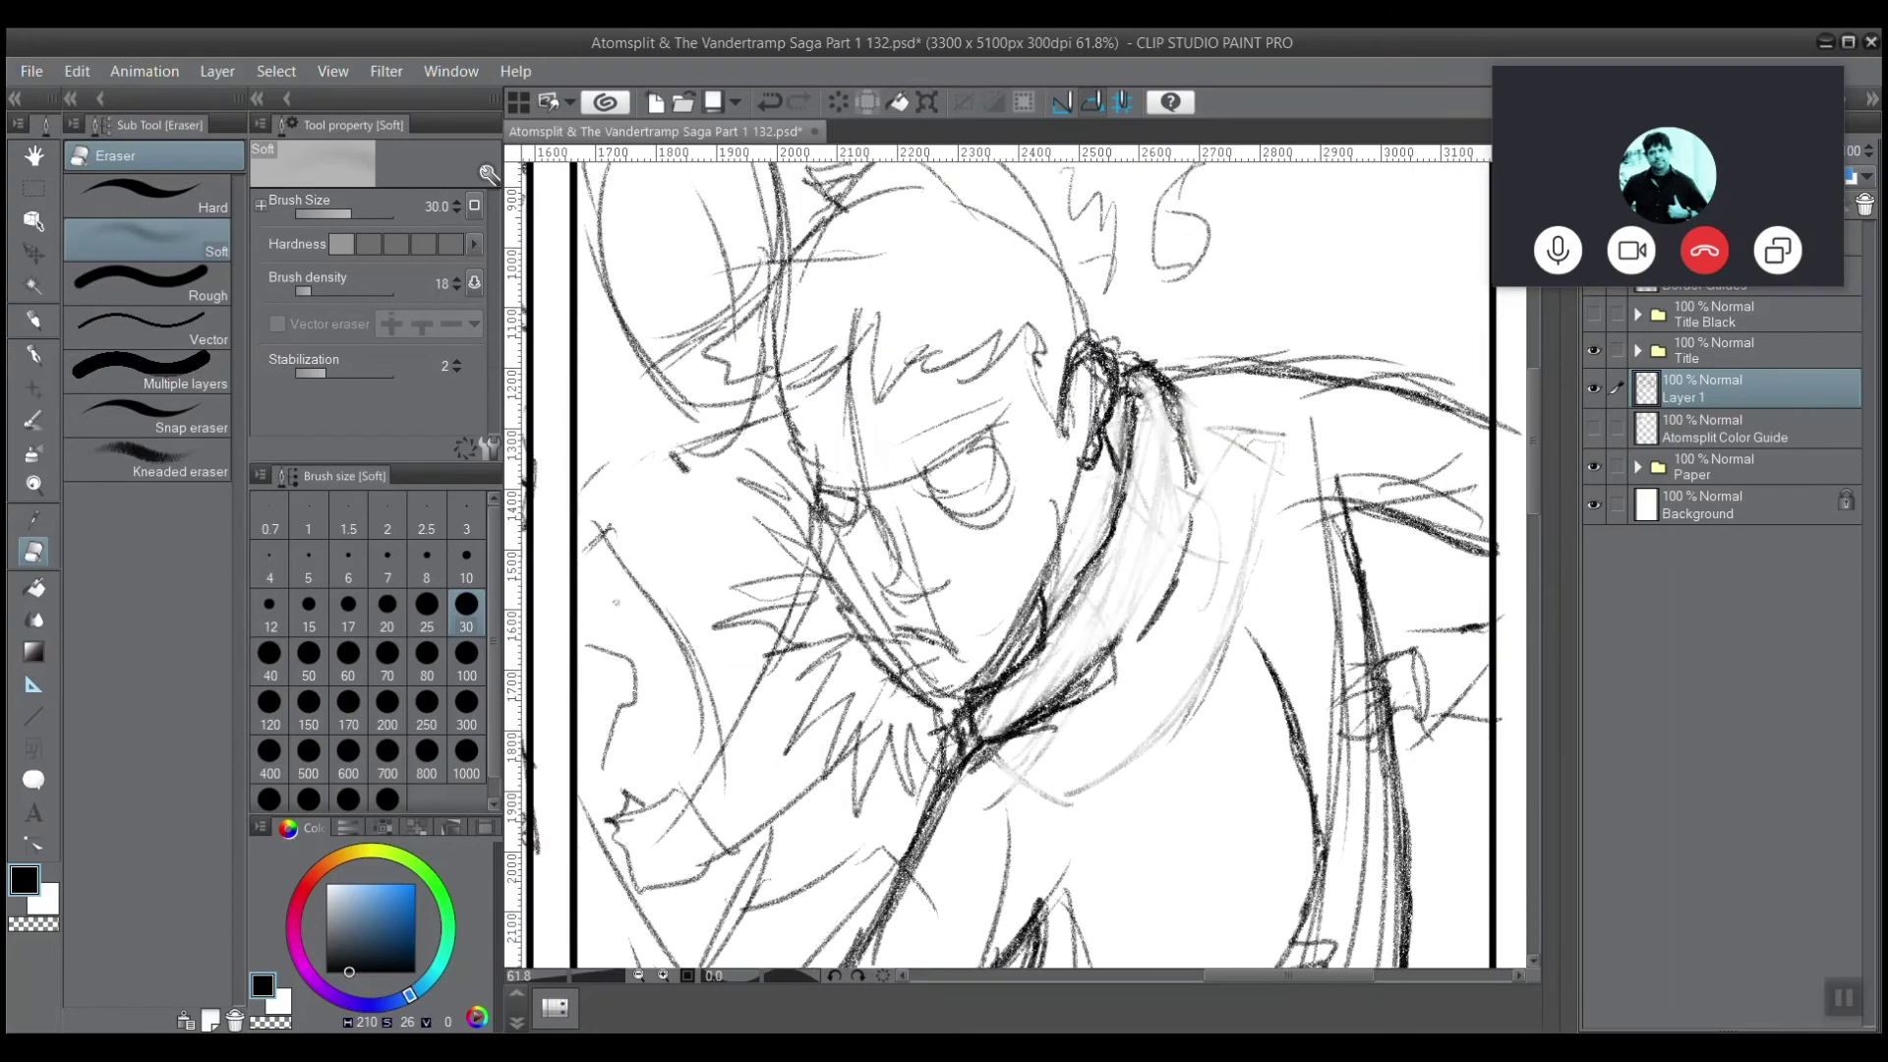
pyautogui.moveTo(1013, 491); pyautogui.dragTo(1074, 606)
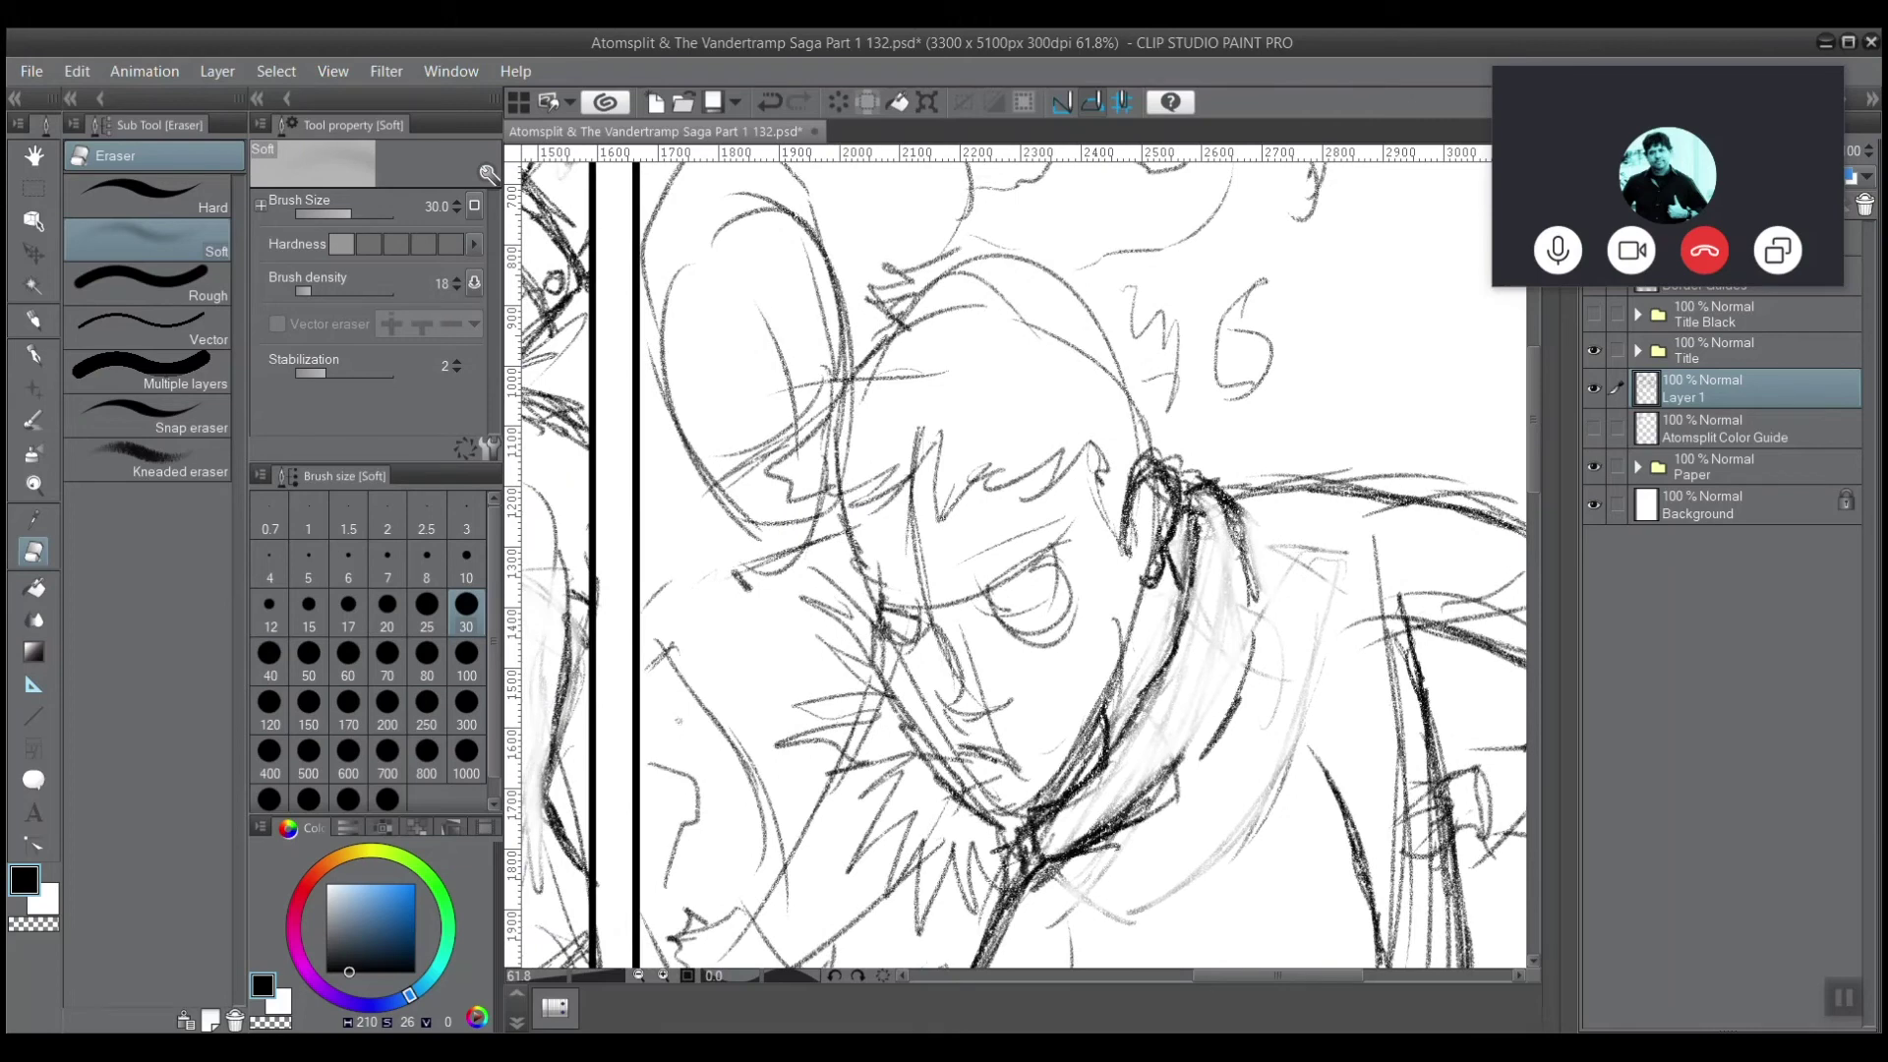
pyautogui.moveTo(1160, 476)
pyautogui.mouseDown()
pyautogui.moveTo(1171, 497)
pyautogui.moveTo(1155, 447)
pyautogui.moveTo(1170, 487)
pyautogui.moveTo(1205, 480)
pyautogui.moveTo(1229, 521)
pyautogui.moveTo(1207, 488)
pyautogui.mouseUp()
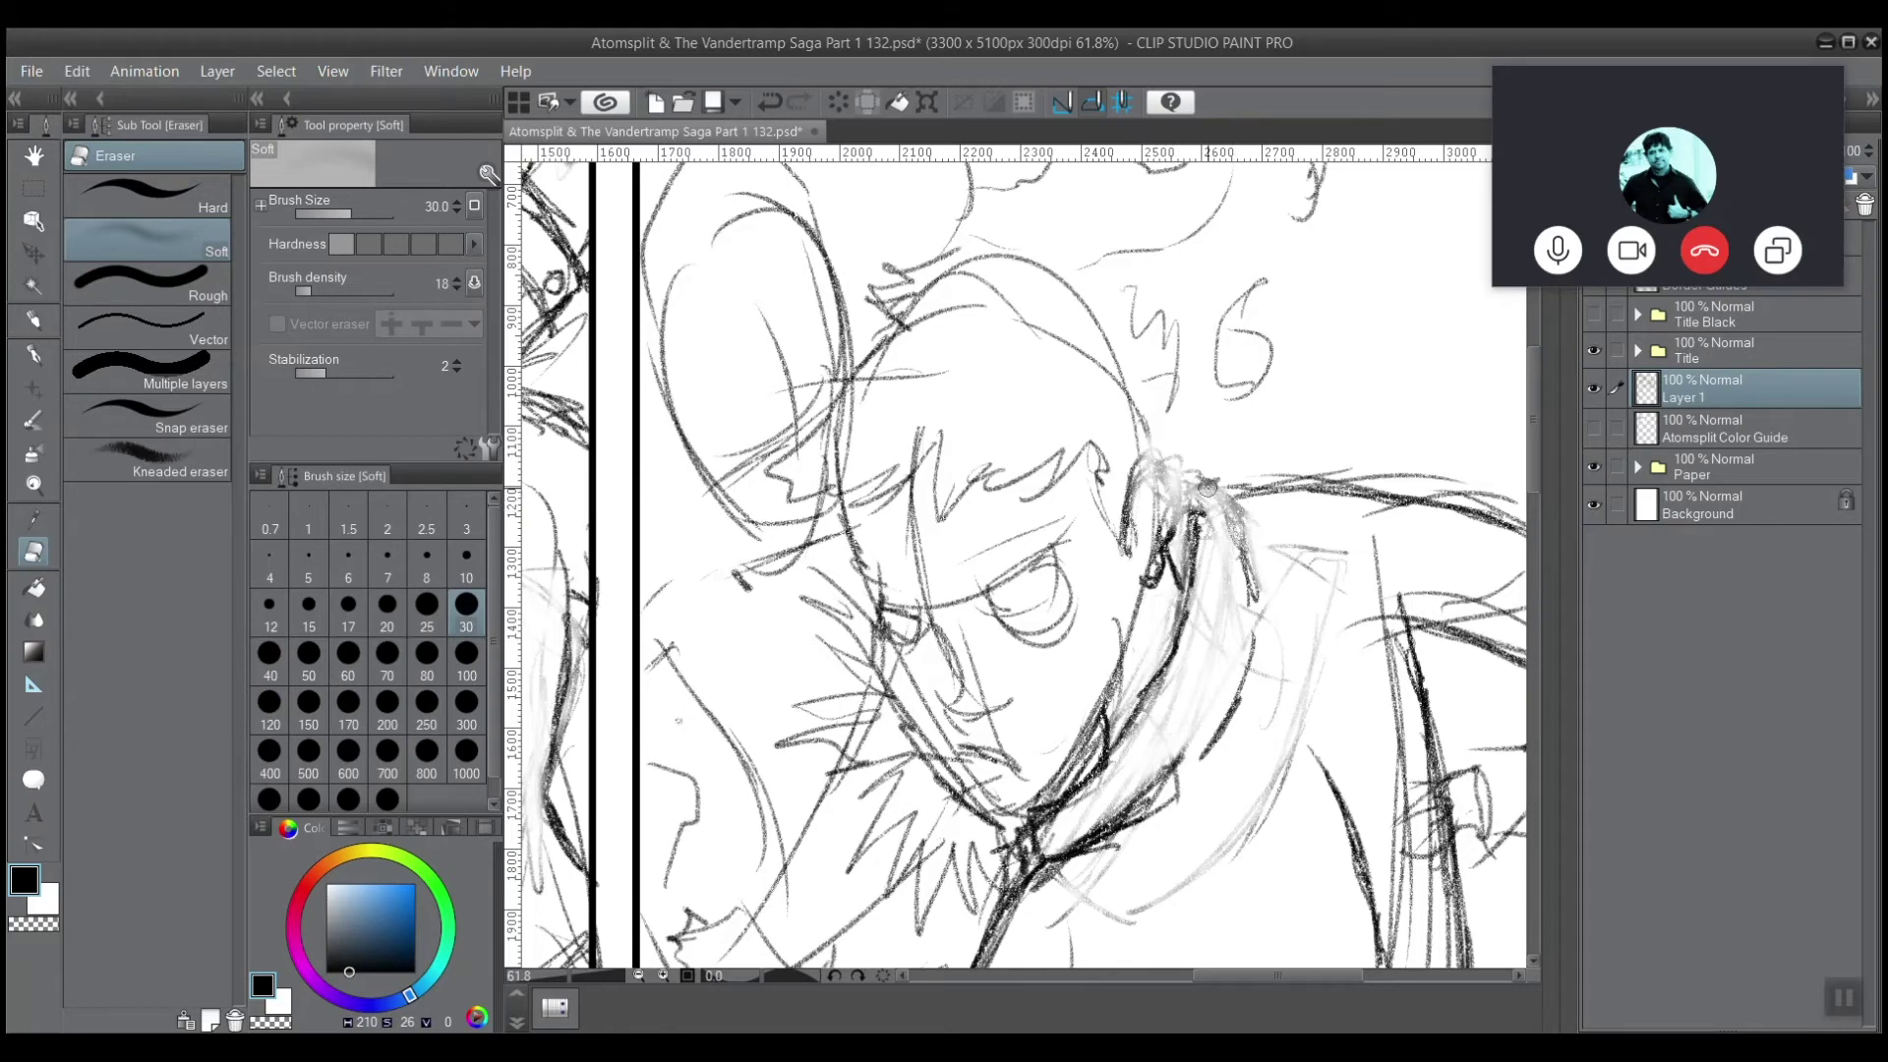
# Redraw the second-panel man's ear with the Real pencil at size 15 and define his fringe, glasses, nose and open mouth.
pyautogui.click(33, 319)
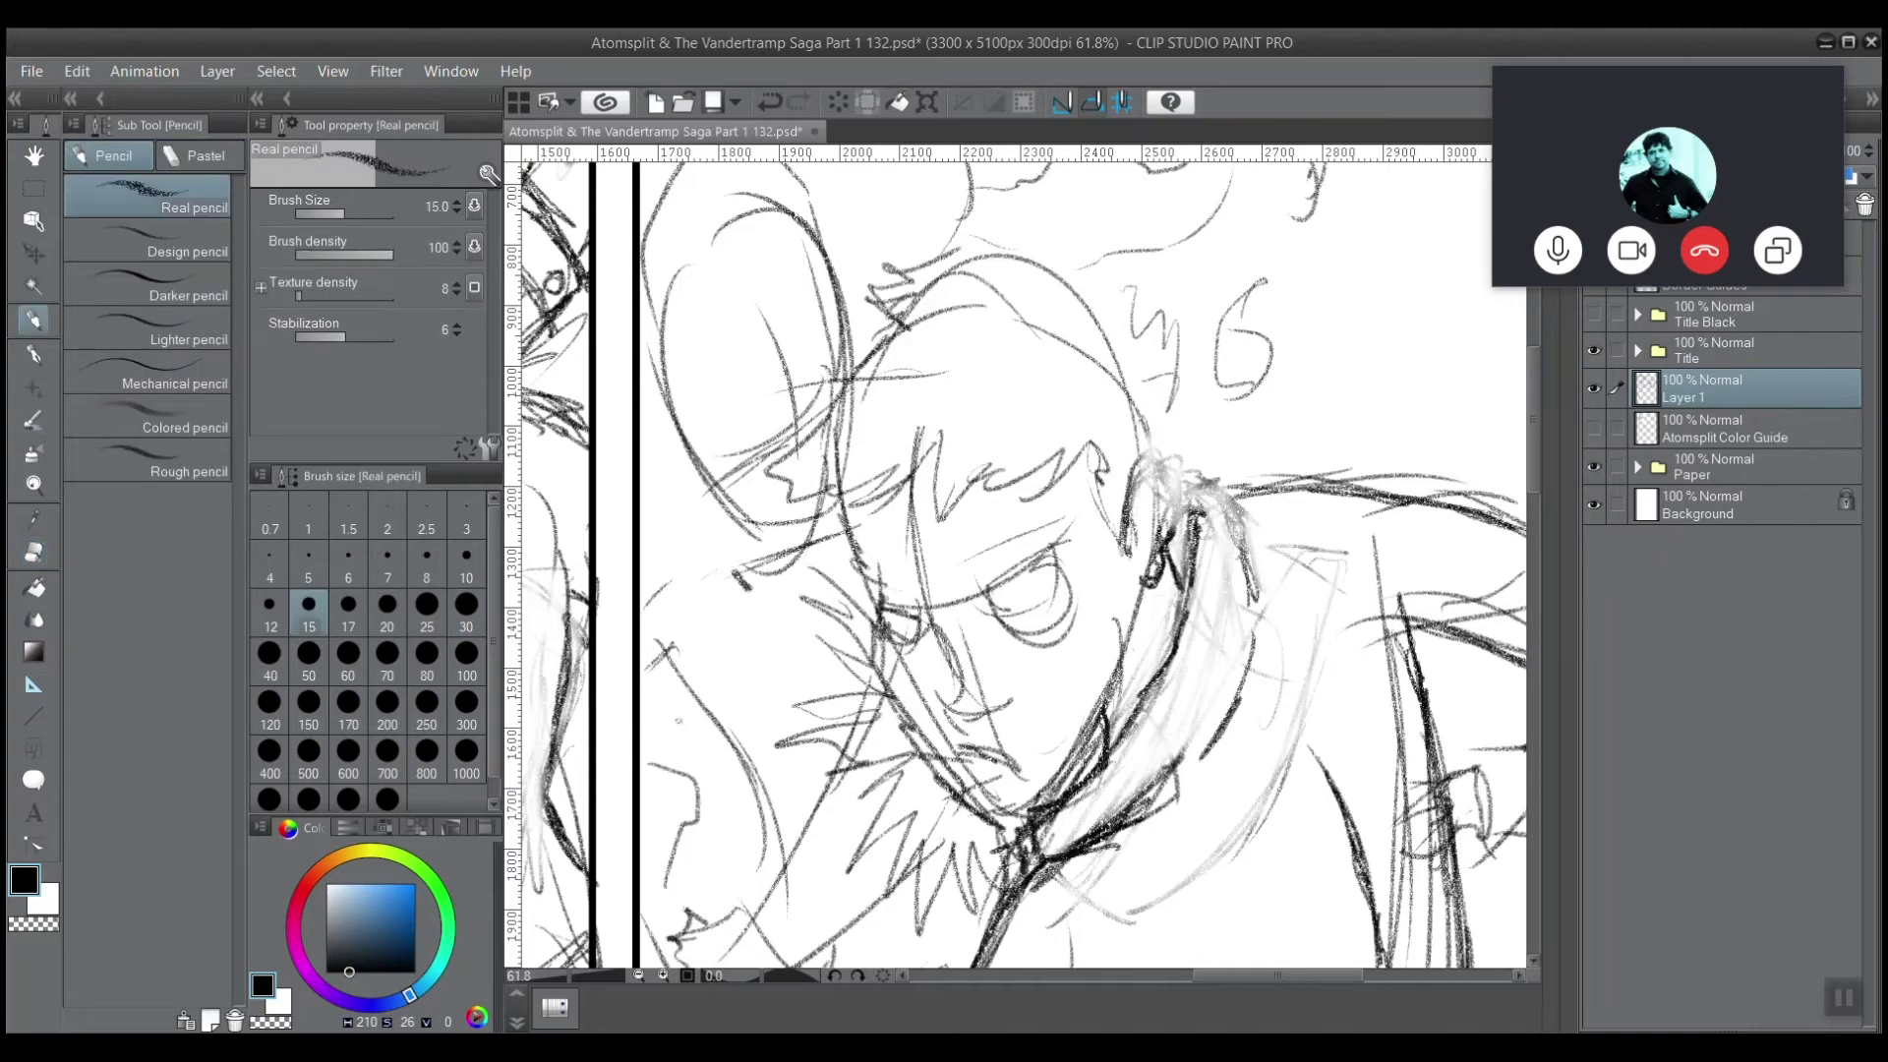
pyautogui.moveTo(1152, 455)
pyautogui.mouseDown()
pyautogui.moveTo(1126, 493)
pyautogui.moveTo(1174, 458)
pyautogui.moveTo(1184, 503)
pyautogui.moveTo(1141, 582)
pyautogui.moveTo(1168, 469)
pyautogui.moveTo(1133, 521)
pyautogui.moveTo(1141, 565)
pyautogui.moveTo(1166, 504)
pyautogui.moveTo(1133, 527)
pyautogui.moveTo(1144, 563)
pyautogui.mouseUp()
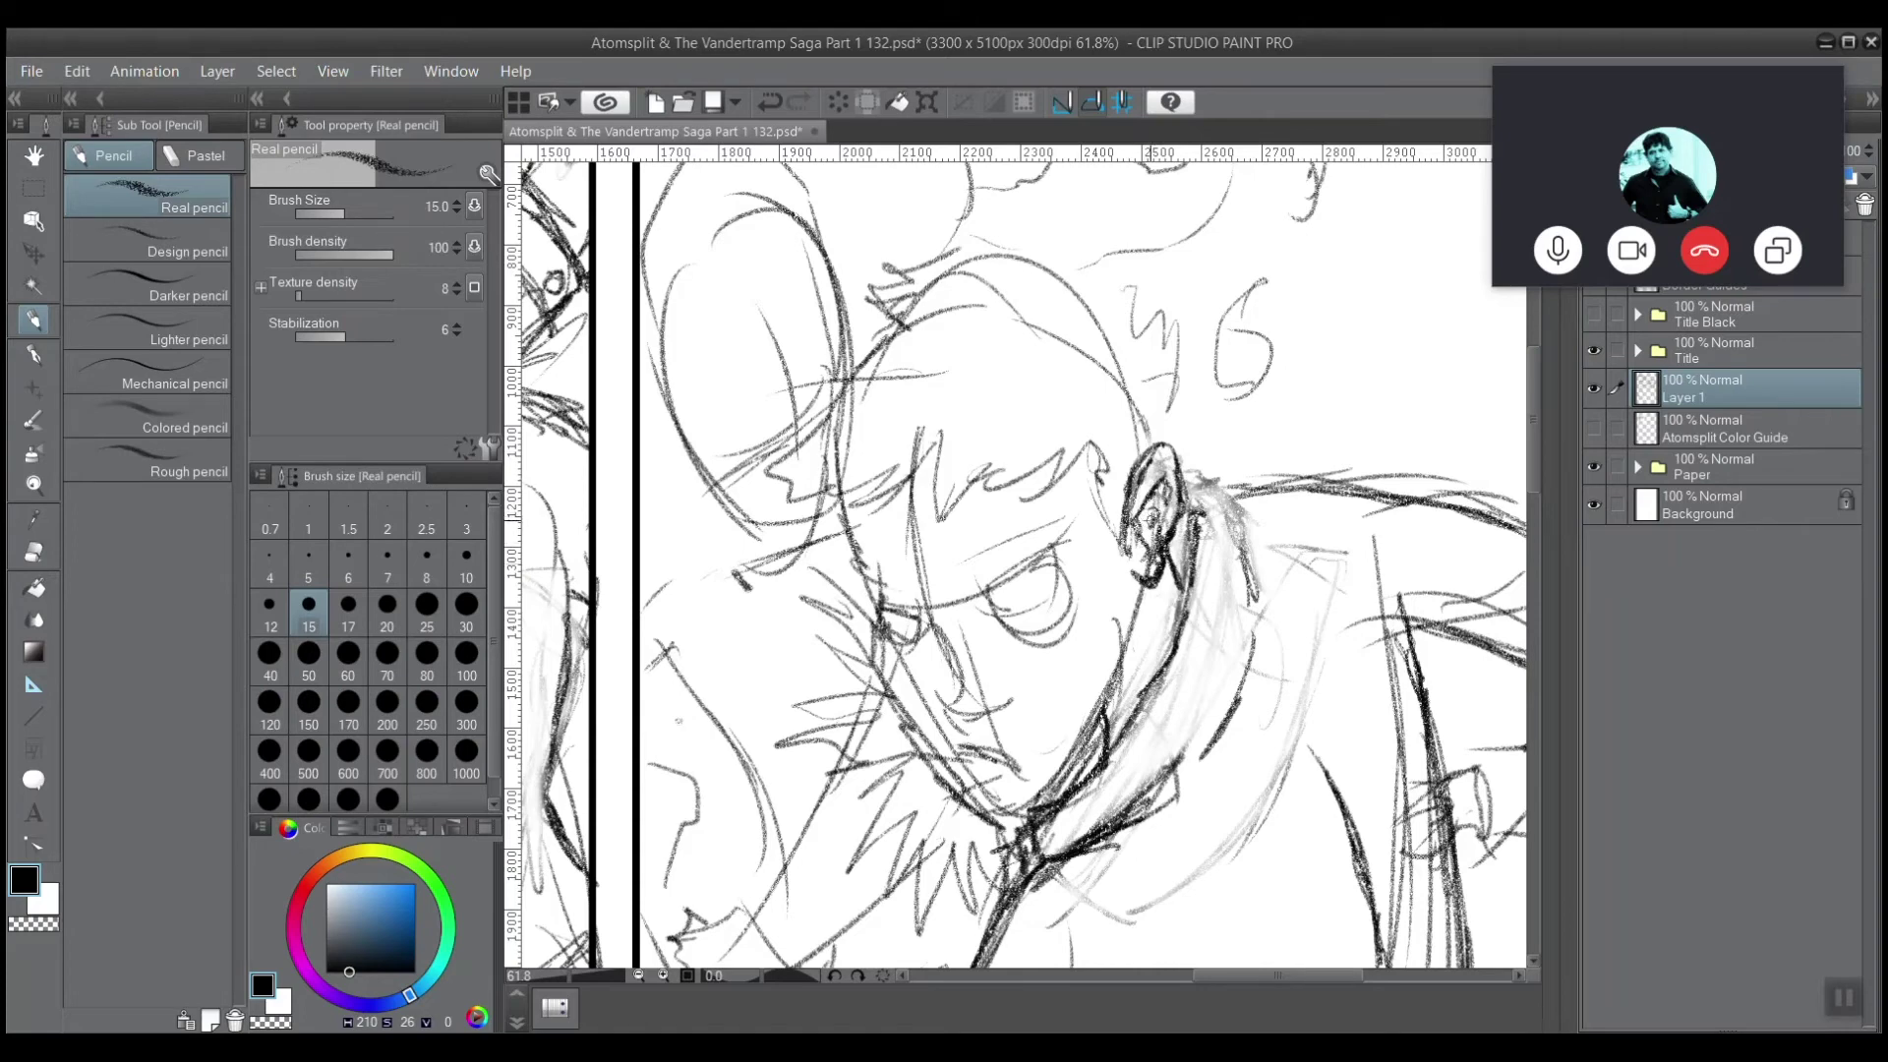
pyautogui.moveTo(843, 462)
pyautogui.mouseDown()
pyautogui.moveTo(892, 460)
pyautogui.moveTo(872, 492)
pyautogui.moveTo(934, 585)
pyautogui.moveTo(989, 620)
pyautogui.mouseUp()
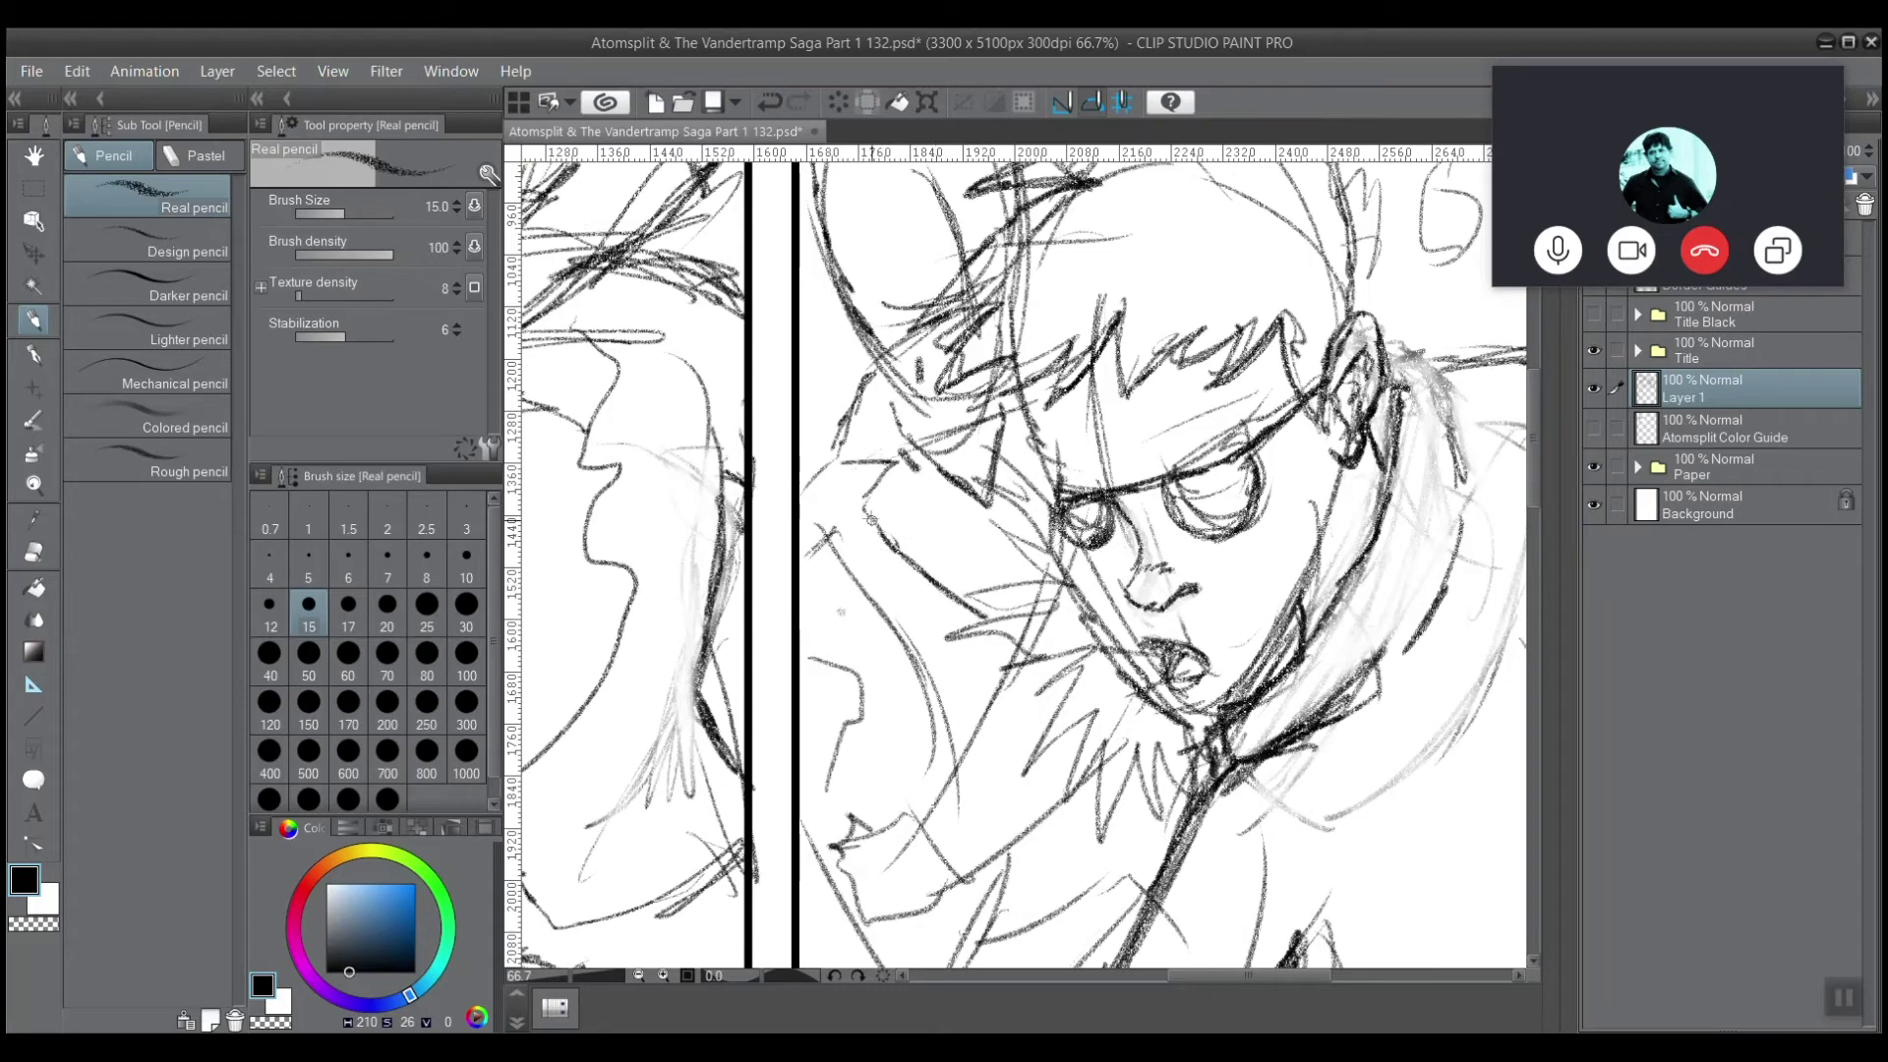
# Draw the jacket lapel, clenched fingers and curved jacket edge of the figure behind the man in the second panel.
pyautogui.moveTo(880, 531)
pyautogui.mouseDown()
pyautogui.moveTo(865, 467)
pyautogui.moveTo(830, 447)
pyautogui.mouseUp()
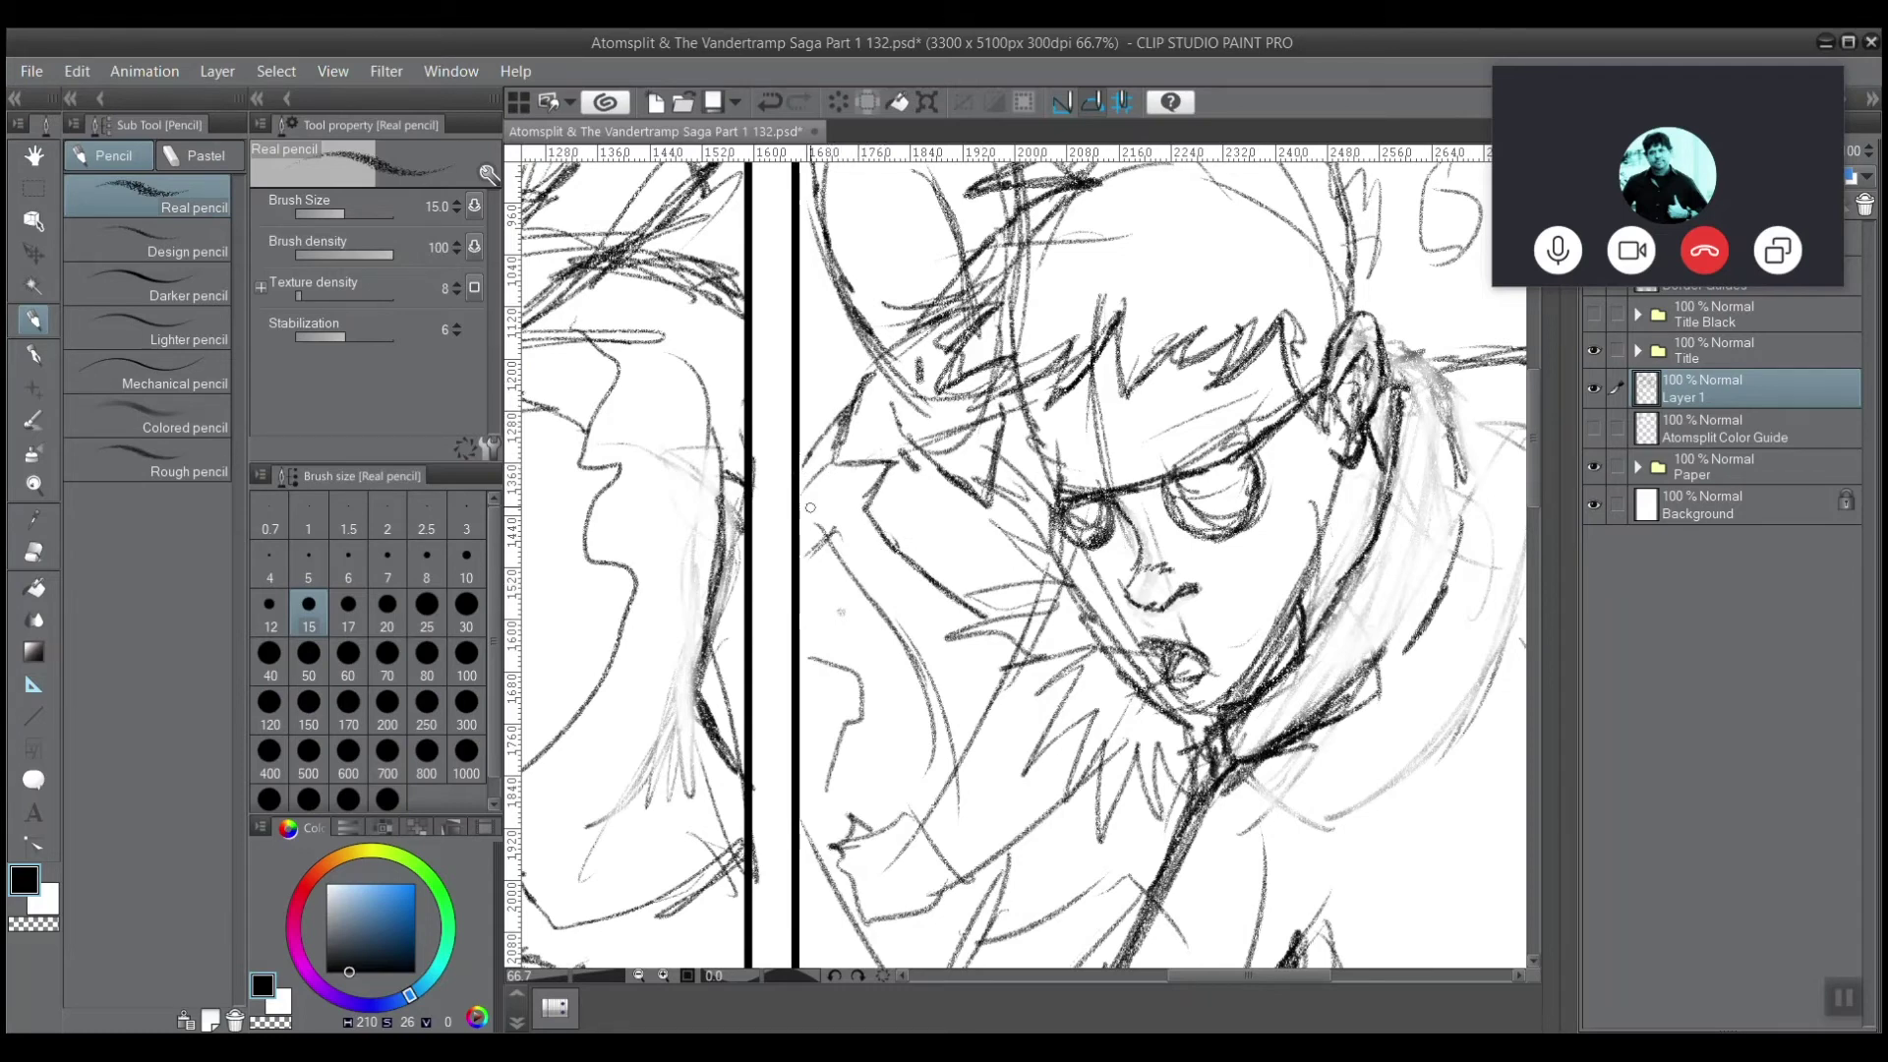
pyautogui.moveTo(806, 657)
pyautogui.mouseDown()
pyautogui.moveTo(861, 680)
pyautogui.moveTo(854, 710)
pyautogui.moveTo(812, 696)
pyautogui.moveTo(854, 709)
pyautogui.moveTo(810, 661)
pyautogui.moveTo(848, 738)
pyautogui.moveTo(809, 734)
pyautogui.moveTo(839, 768)
pyautogui.moveTo(804, 763)
pyautogui.moveTo(820, 779)
pyautogui.moveTo(802, 781)
pyautogui.mouseUp()
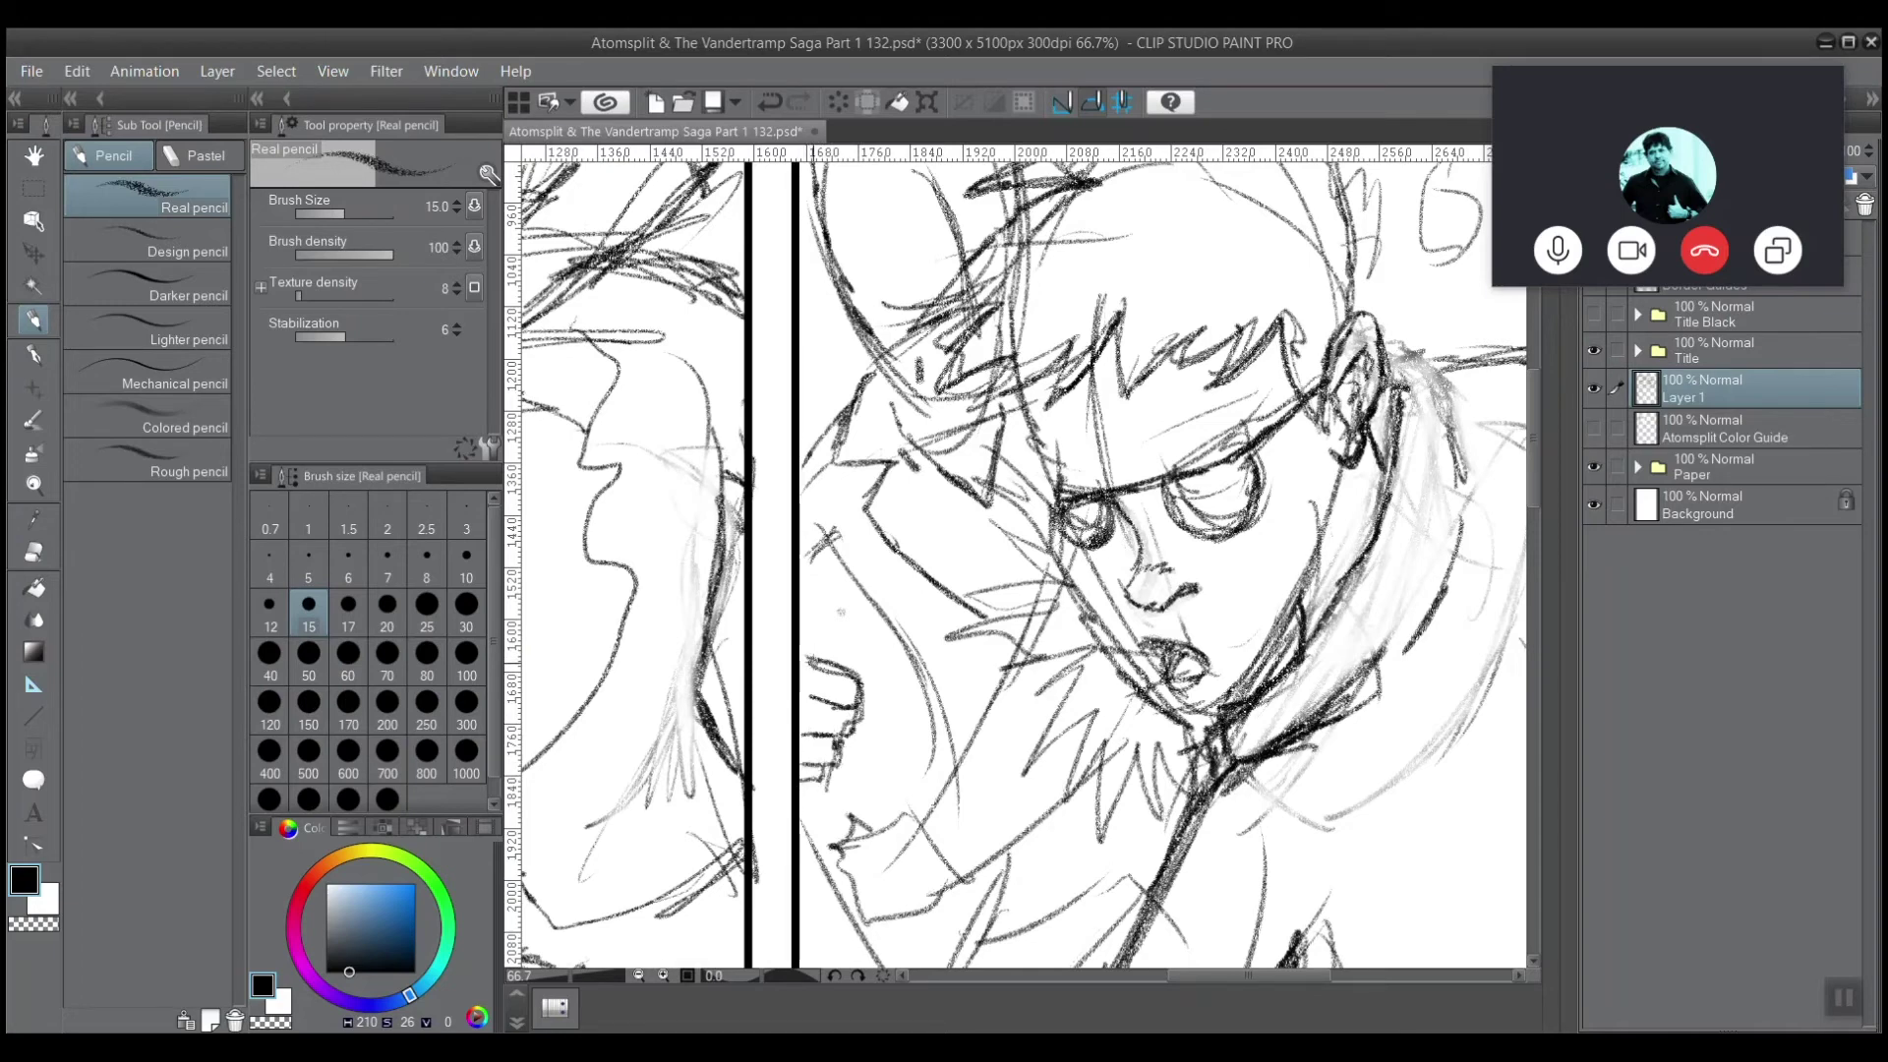
pyautogui.moveTo(816, 653); pyautogui.dragTo(802, 641)
pyautogui.moveTo(935, 790)
pyautogui.mouseDown()
pyautogui.moveTo(892, 621)
pyautogui.moveTo(835, 552)
pyautogui.mouseUp()
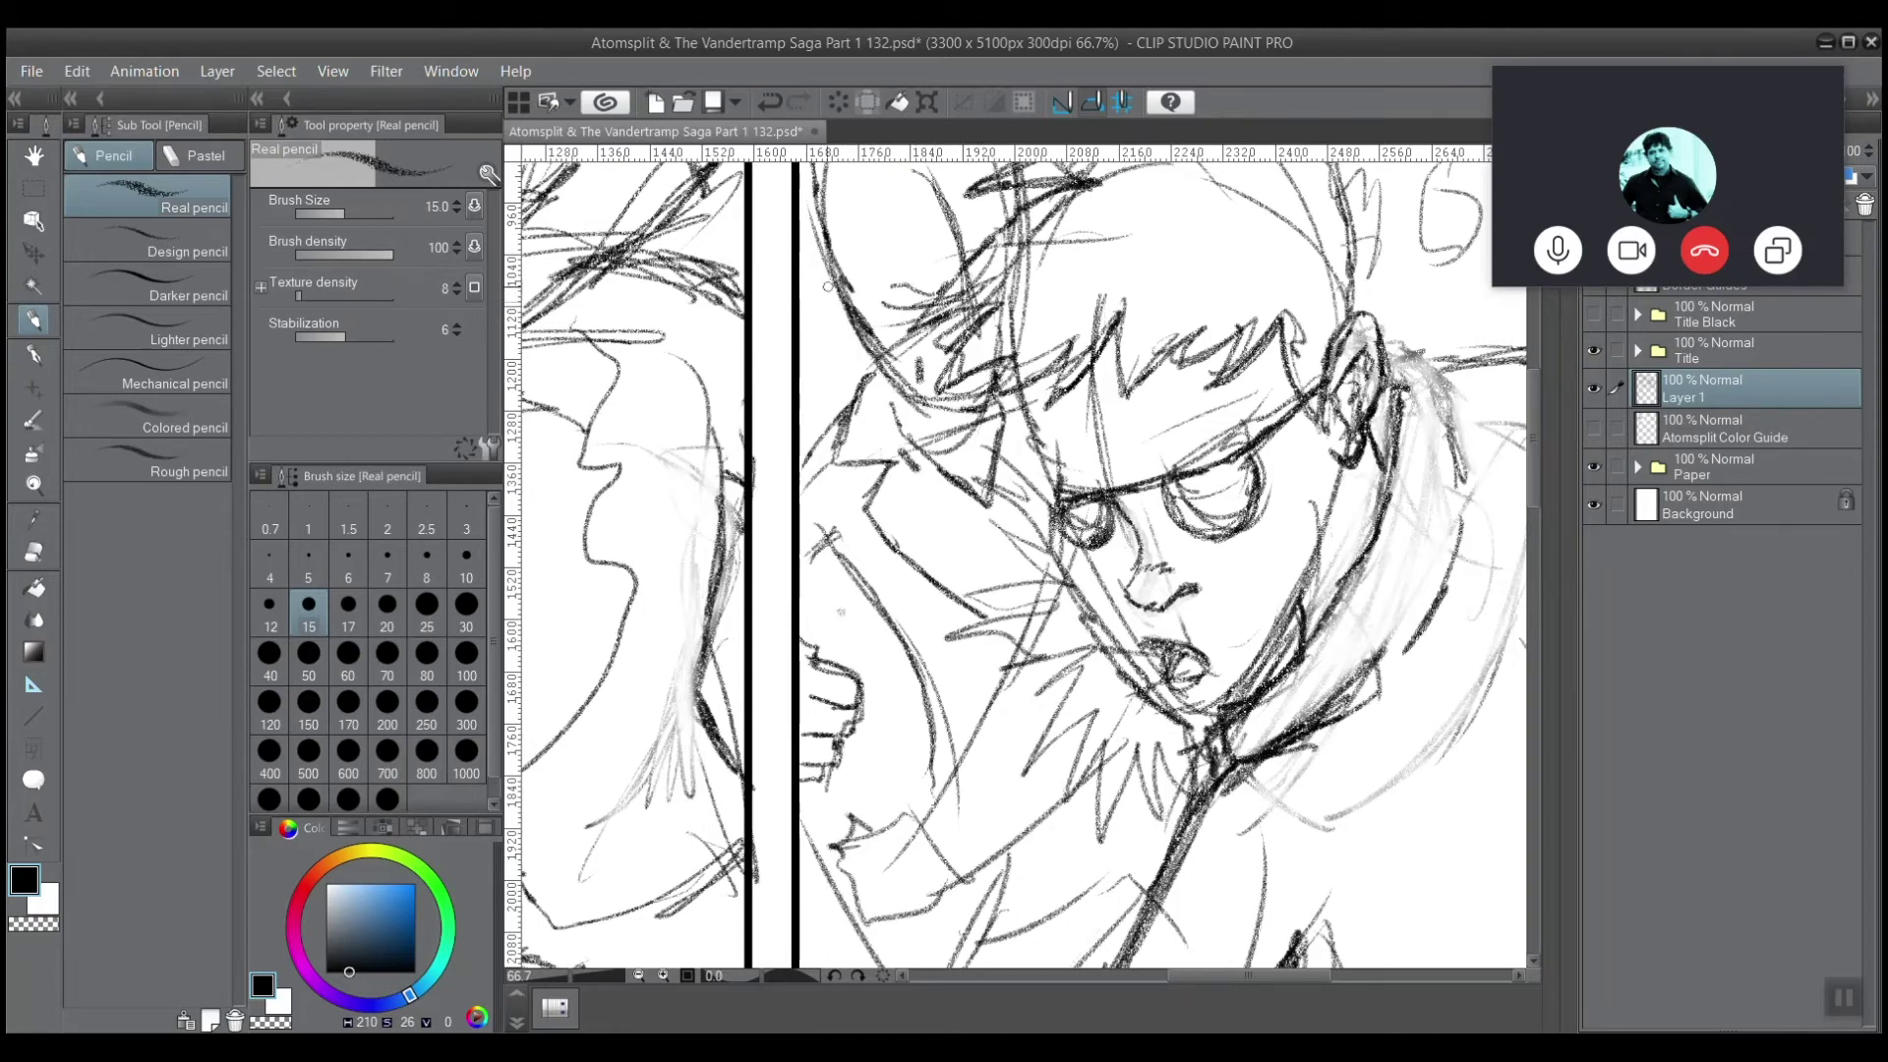
# Darken the head outline of the figure behind and strengthen the top of the front man's hair in the second panel.
pyautogui.moveTo(830, 263)
pyautogui.mouseDown()
pyautogui.moveTo(814, 290)
pyautogui.moveTo(835, 320)
pyautogui.moveTo(814, 270)
pyautogui.moveTo(832, 274)
pyautogui.mouseUp()
pyautogui.moveTo(1179, 472); pyautogui.dragTo(1197, 566)
pyautogui.moveTo(853, 400)
pyautogui.mouseDown()
pyautogui.moveTo(879, 212)
pyautogui.moveTo(848, 383)
pyautogui.mouseUp()
pyautogui.moveTo(1074, 352); pyautogui.dragTo(1094, 206)
pyautogui.moveTo(1075, 339)
pyautogui.mouseDown()
pyautogui.moveTo(1096, 169)
pyautogui.moveTo(1120, 226)
pyautogui.mouseUp()
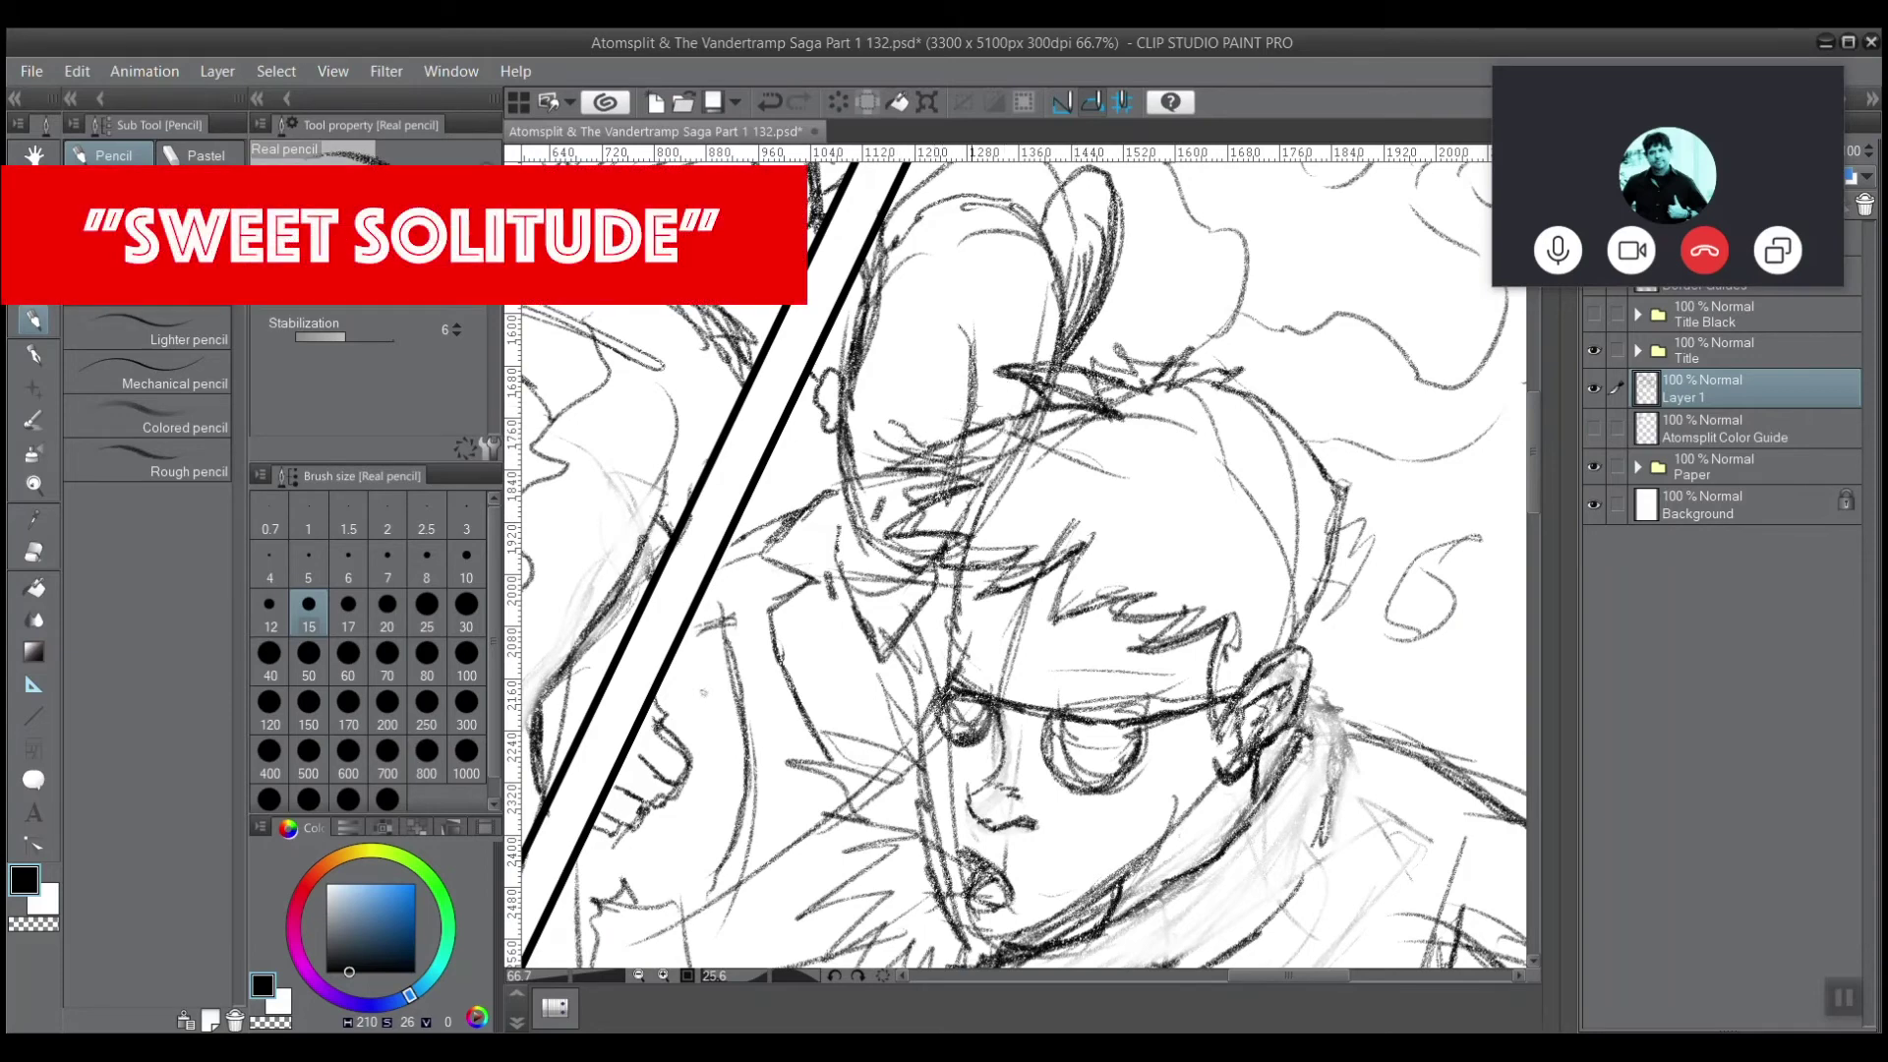
# Sketch the facial features of the figure behind and darken the curve across the top of its head.
pyautogui.moveTo(949, 471)
pyautogui.mouseDown()
pyautogui.moveTo(947, 518)
pyautogui.moveTo(926, 508)
pyautogui.mouseUp()
pyautogui.moveTo(931, 435)
pyautogui.mouseDown()
pyautogui.moveTo(873, 419)
pyautogui.moveTo(941, 512)
pyautogui.mouseUp()
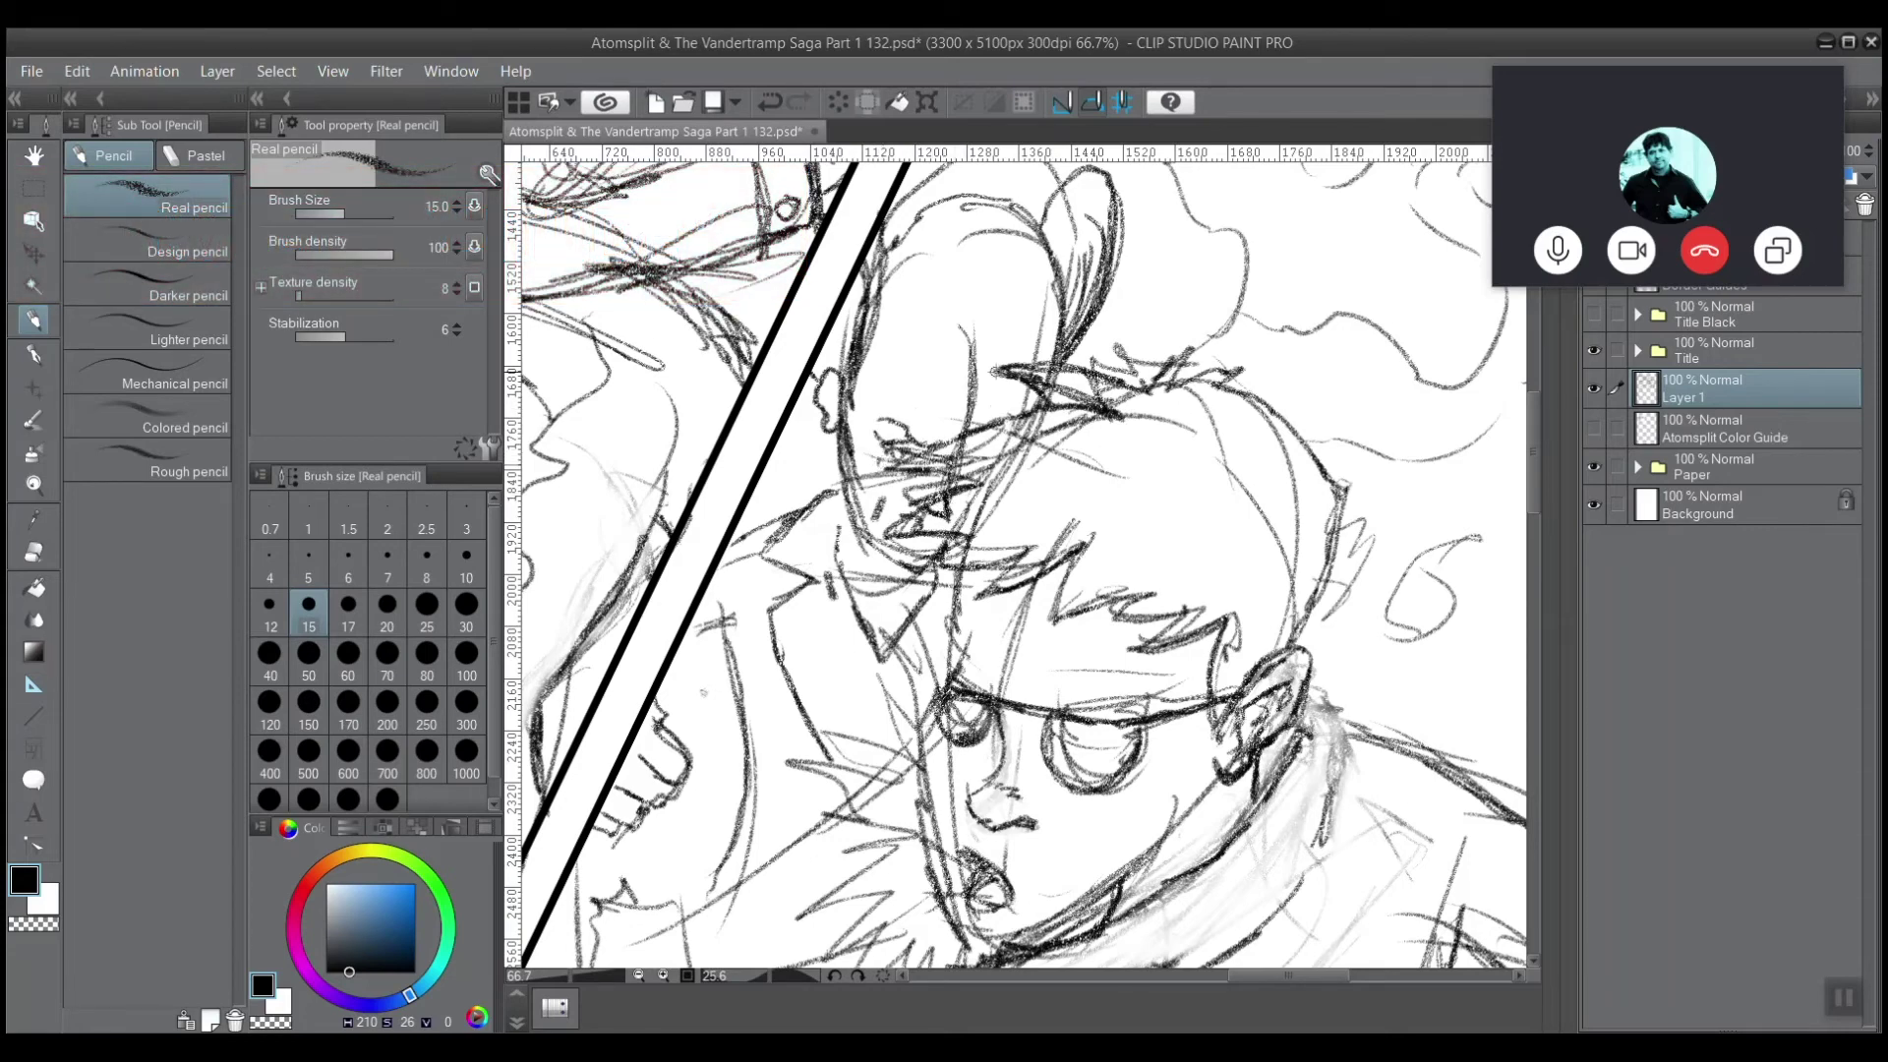
pyautogui.moveTo(955, 428)
pyautogui.mouseDown()
pyautogui.moveTo(914, 413)
pyautogui.moveTo(992, 406)
pyautogui.moveTo(913, 390)
pyautogui.moveTo(1016, 390)
pyautogui.moveTo(910, 392)
pyautogui.mouseUp()
pyautogui.moveTo(1040, 397)
pyautogui.mouseDown()
pyautogui.moveTo(1042, 303)
pyautogui.moveTo(996, 283)
pyautogui.moveTo(878, 295)
pyautogui.moveTo(865, 334)
pyautogui.moveTo(1027, 403)
pyautogui.moveTo(1013, 280)
pyautogui.moveTo(903, 280)
pyautogui.moveTo(869, 326)
pyautogui.moveTo(1012, 245)
pyautogui.moveTo(1062, 193)
pyautogui.mouseUp()
pyautogui.moveTo(876, 285); pyautogui.dragTo(873, 226)
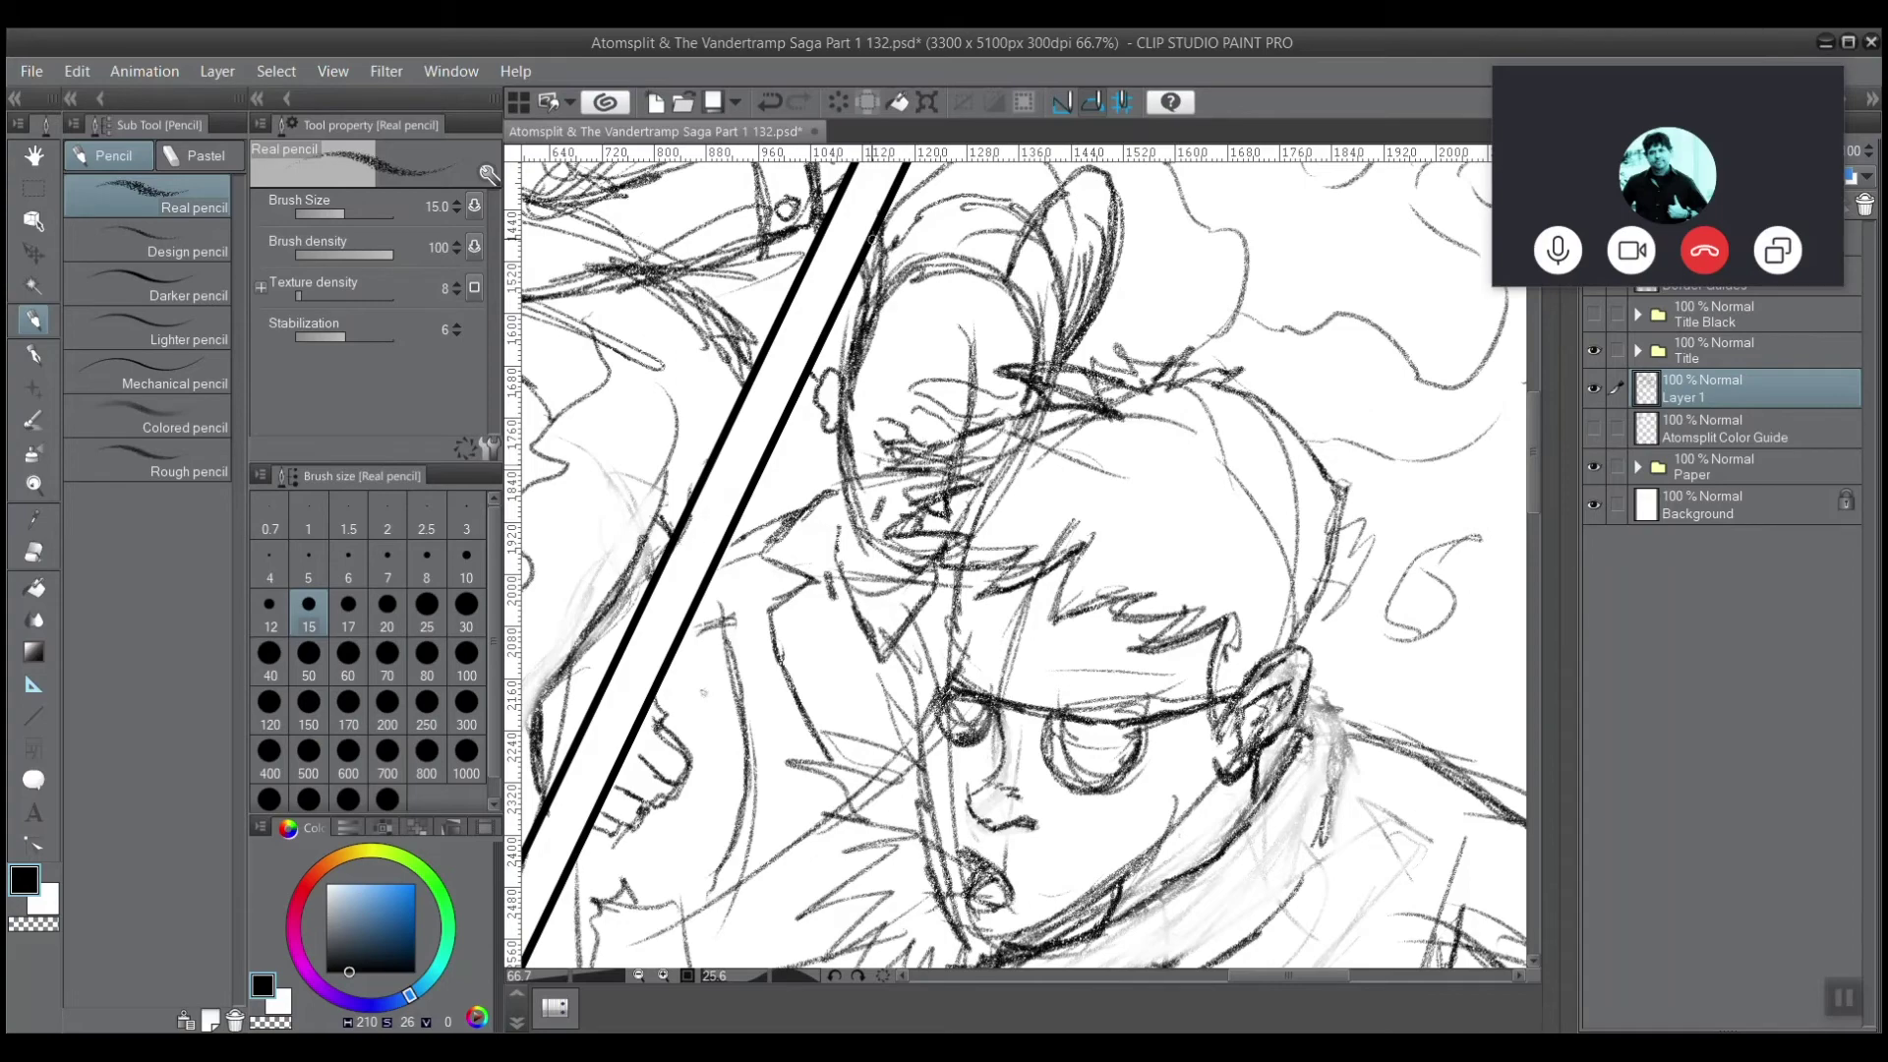
# Darken the coat fold below the second-panel man's collar and add creases around his eyes and cheek.
pyautogui.moveTo(910, 460); pyautogui.dragTo(776, 462)
pyautogui.moveTo(830, 325); pyautogui.dragTo(845, 221)
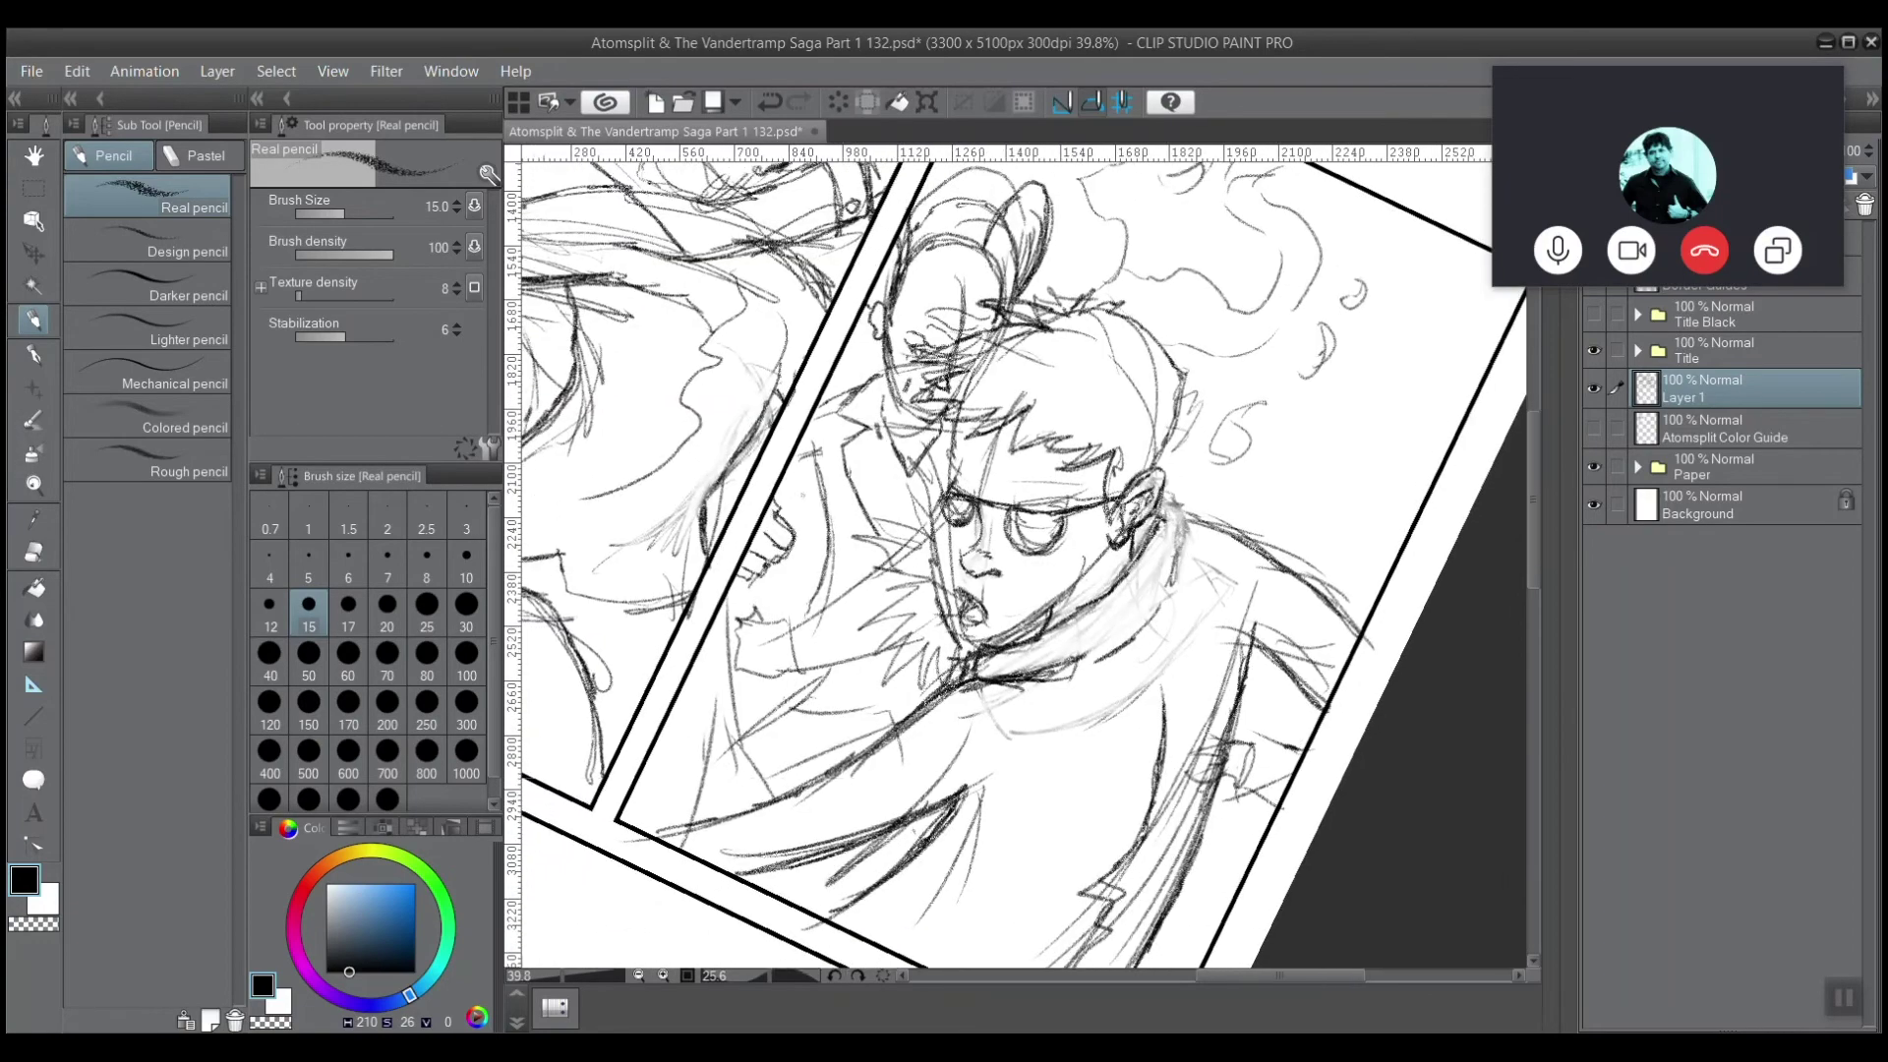
pyautogui.moveTo(983, 688); pyautogui.dragTo(1127, 612)
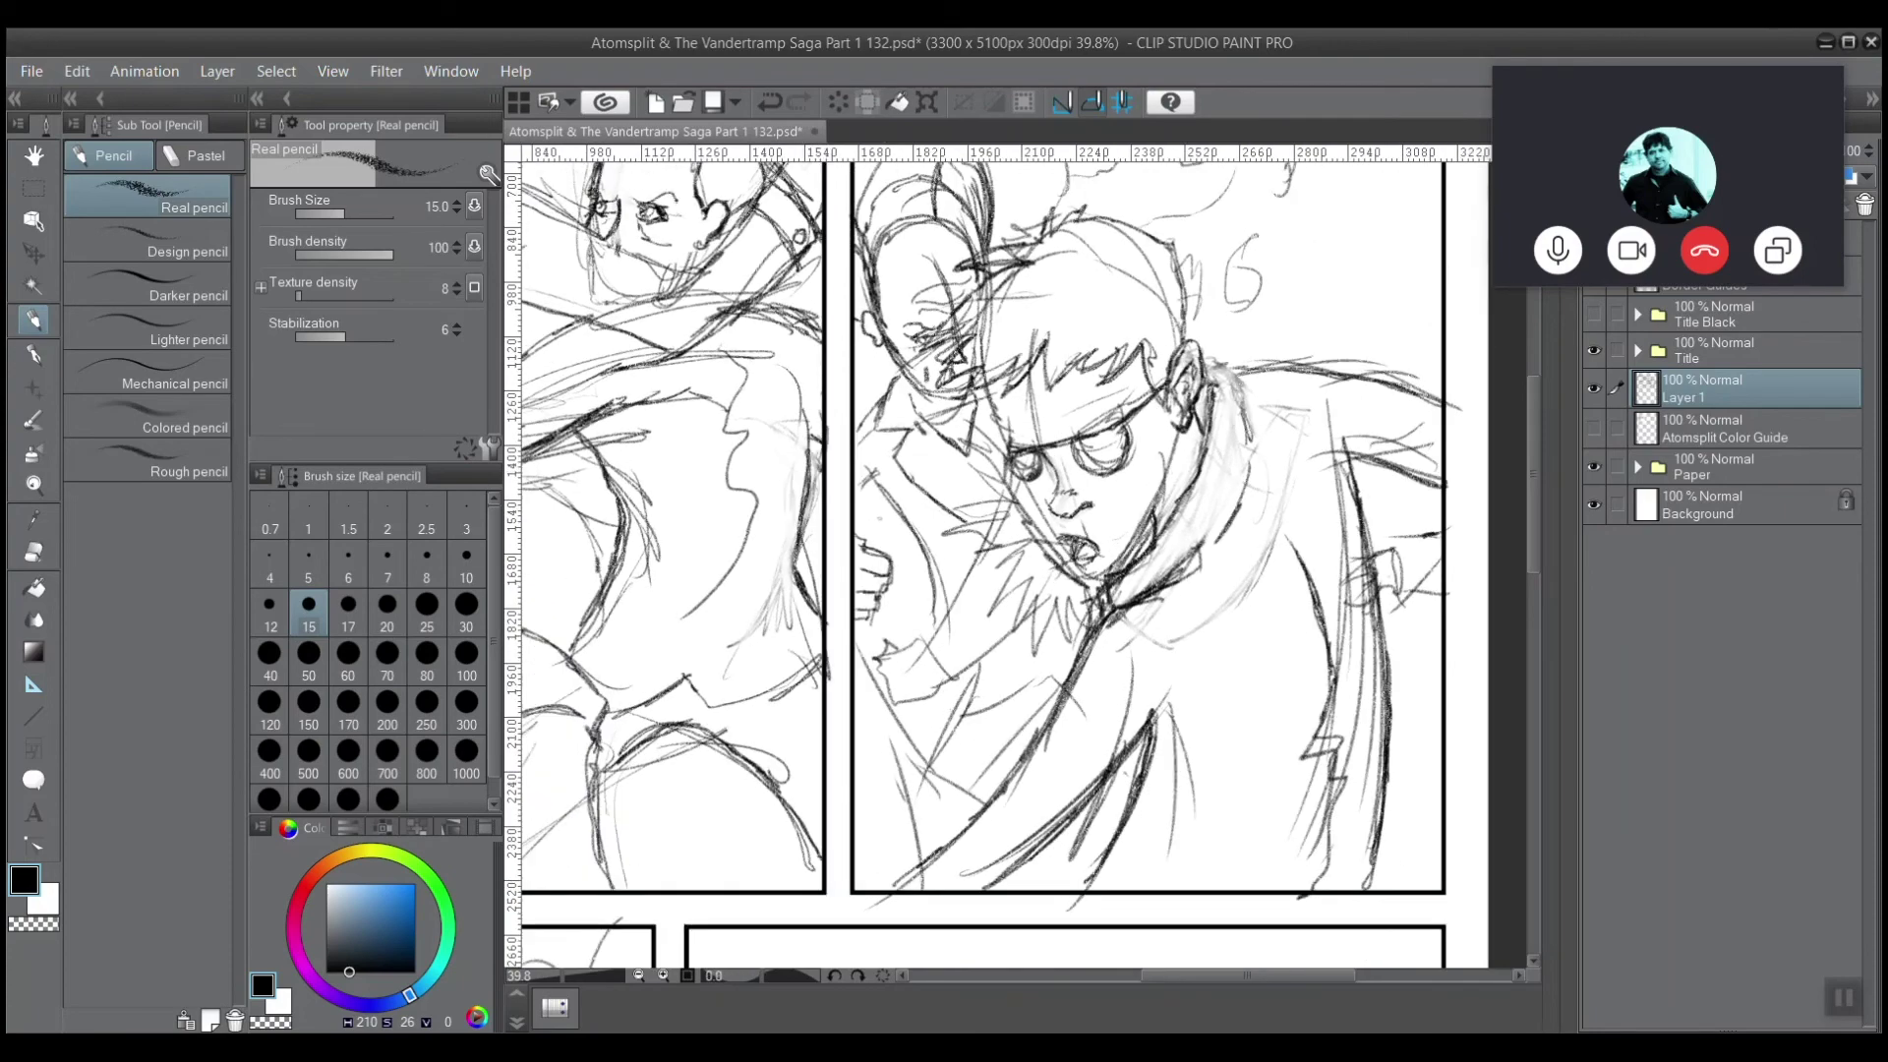
pyautogui.moveTo(821, 551); pyautogui.dragTo(782, 411)
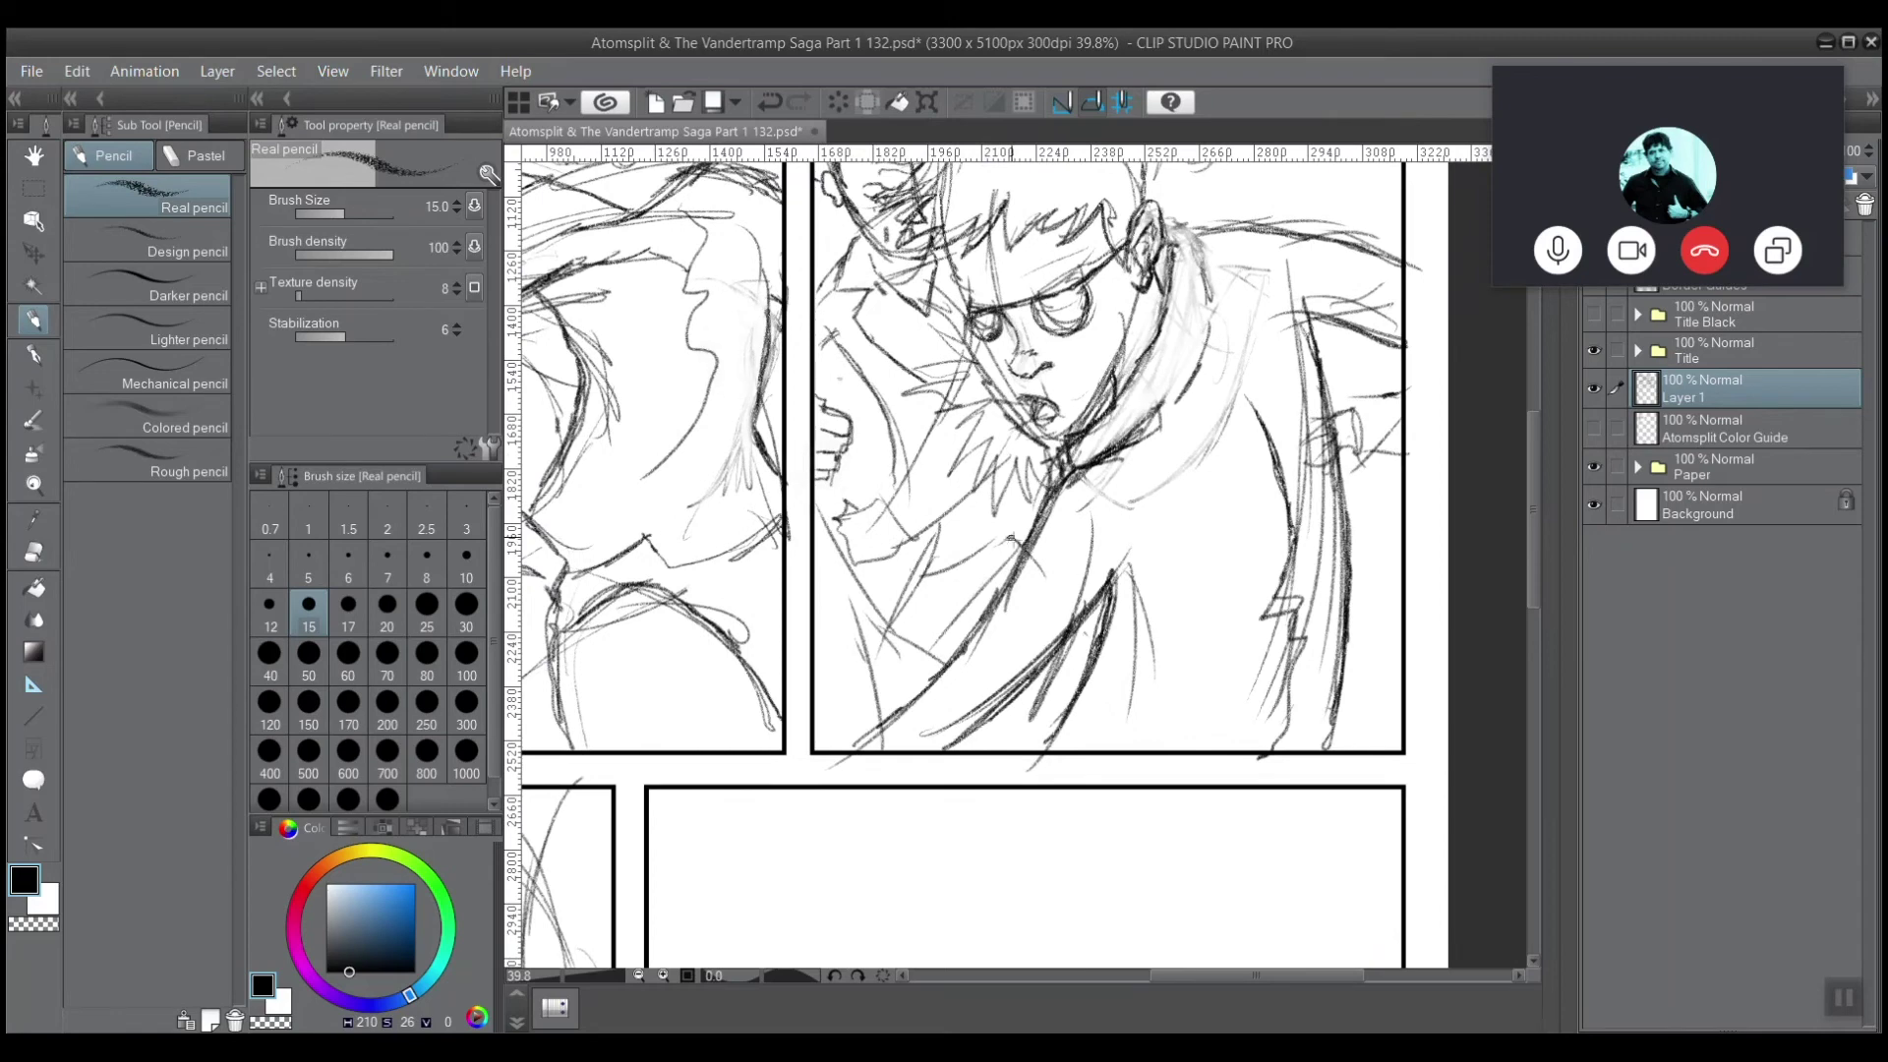
pyautogui.moveTo(1007, 540)
pyautogui.mouseDown()
pyautogui.moveTo(924, 581)
pyautogui.moveTo(895, 626)
pyautogui.mouseUp()
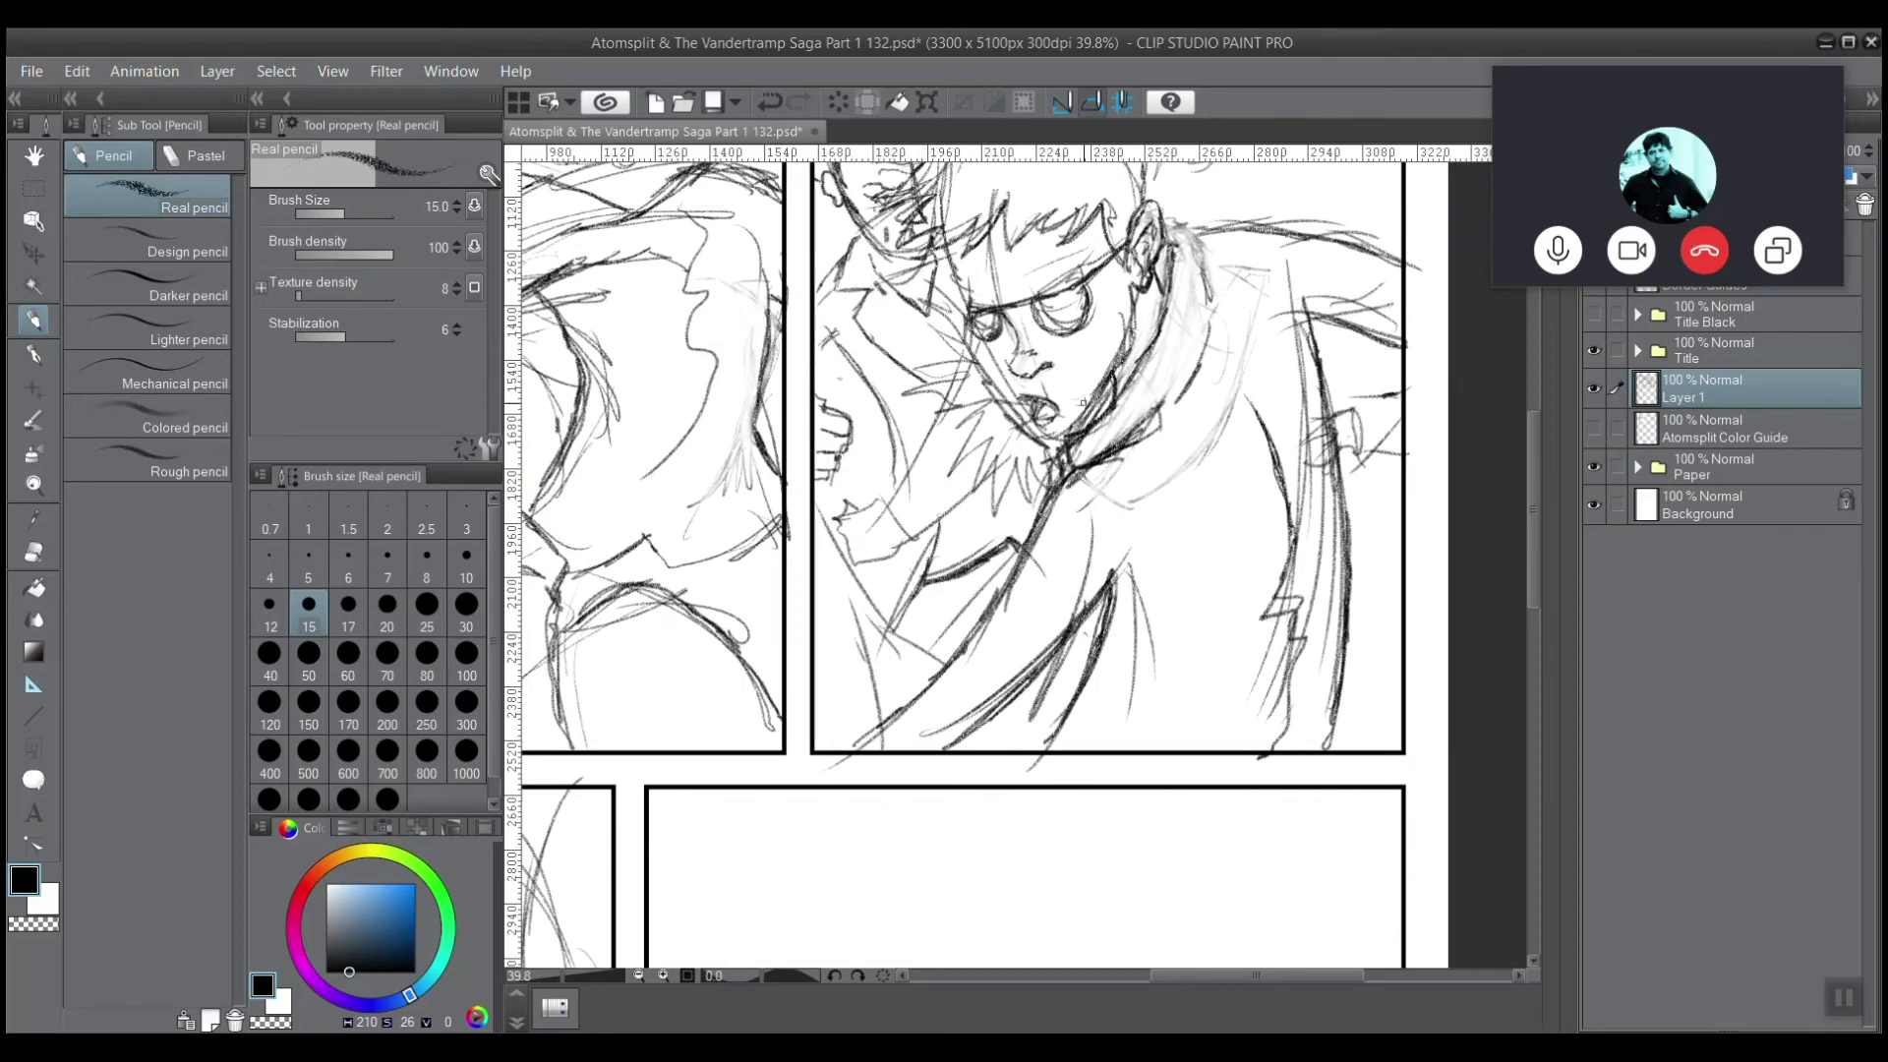
pyautogui.moveTo(1033, 324)
pyautogui.mouseDown()
pyautogui.moveTo(1101, 336)
pyautogui.moveTo(988, 355)
pyautogui.moveTo(1086, 382)
pyautogui.mouseUp()
pyautogui.moveTo(1032, 283); pyautogui.dragTo(993, 301)
# Draw the fingers and buttoned cuff of the lower hand of the figure behind in the second panel.
pyautogui.click(1038, 975)
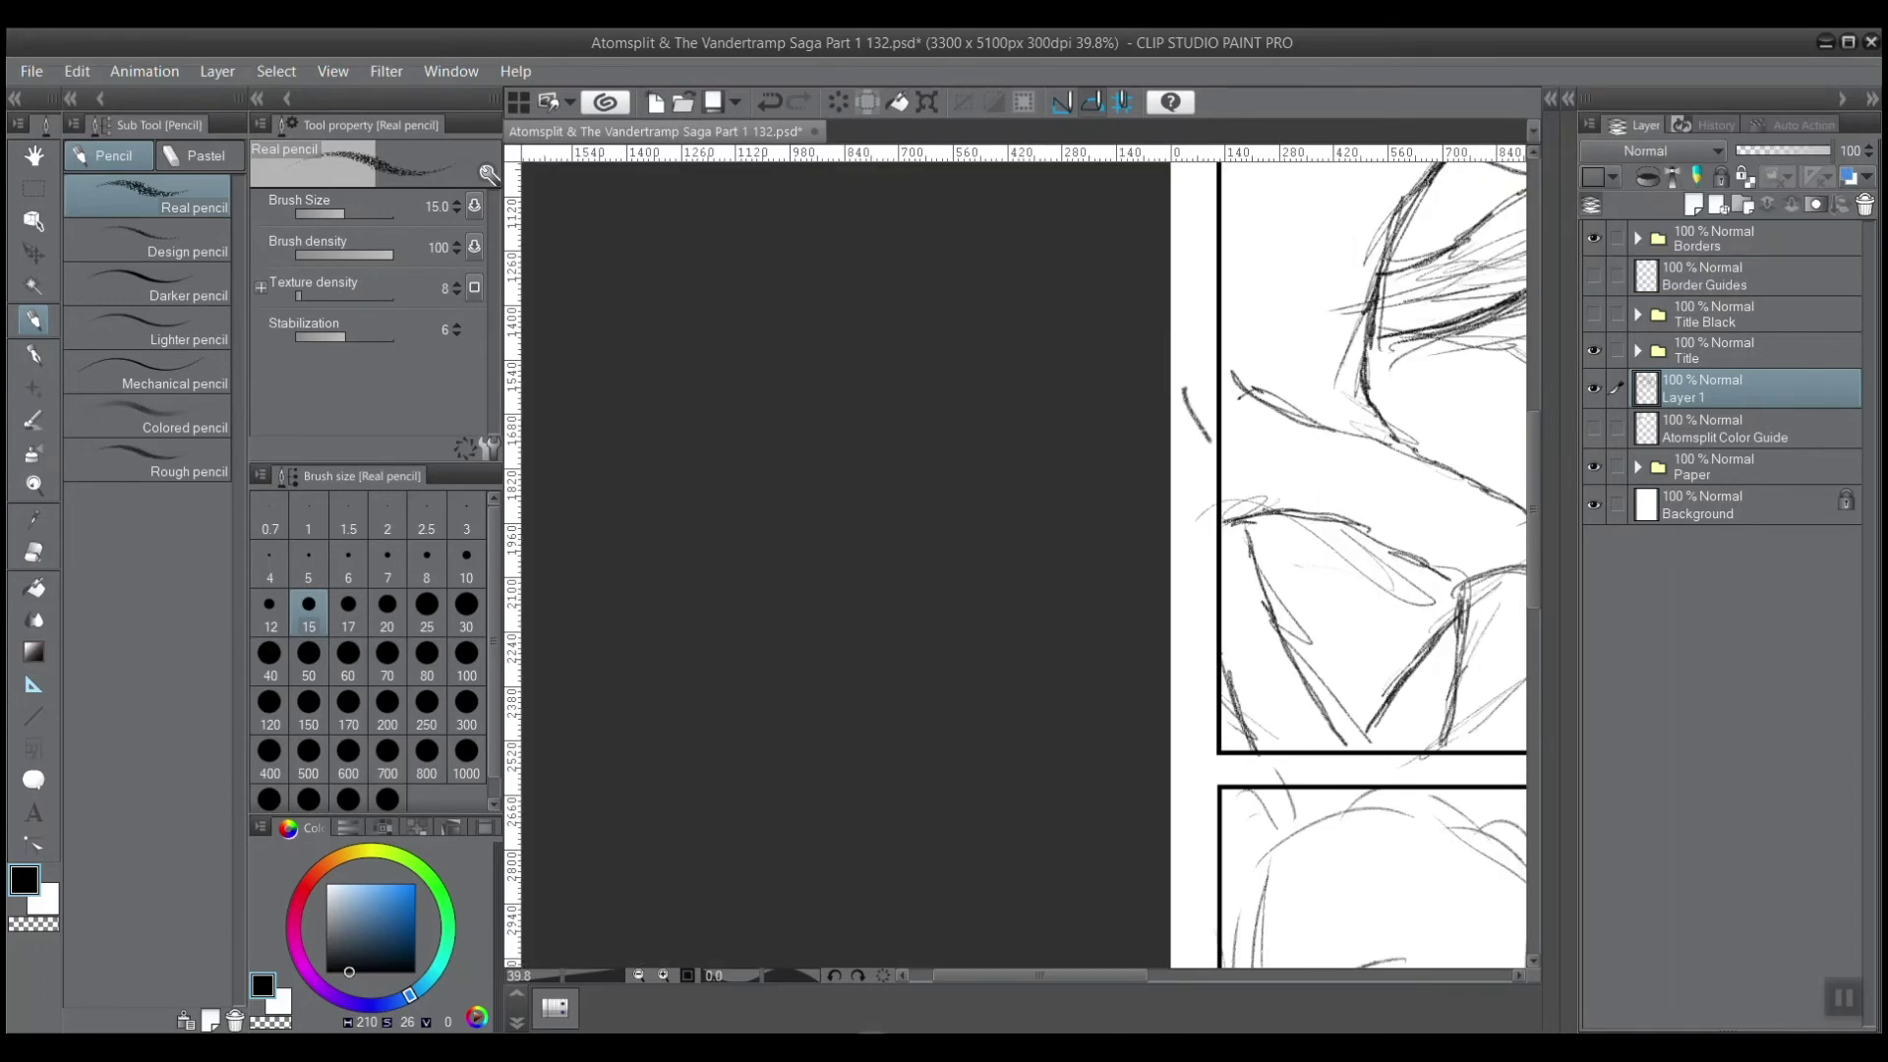
pyautogui.scroll(-1, 1298, 552)
pyautogui.moveTo(1297, 553); pyautogui.dragTo(1060, 445)
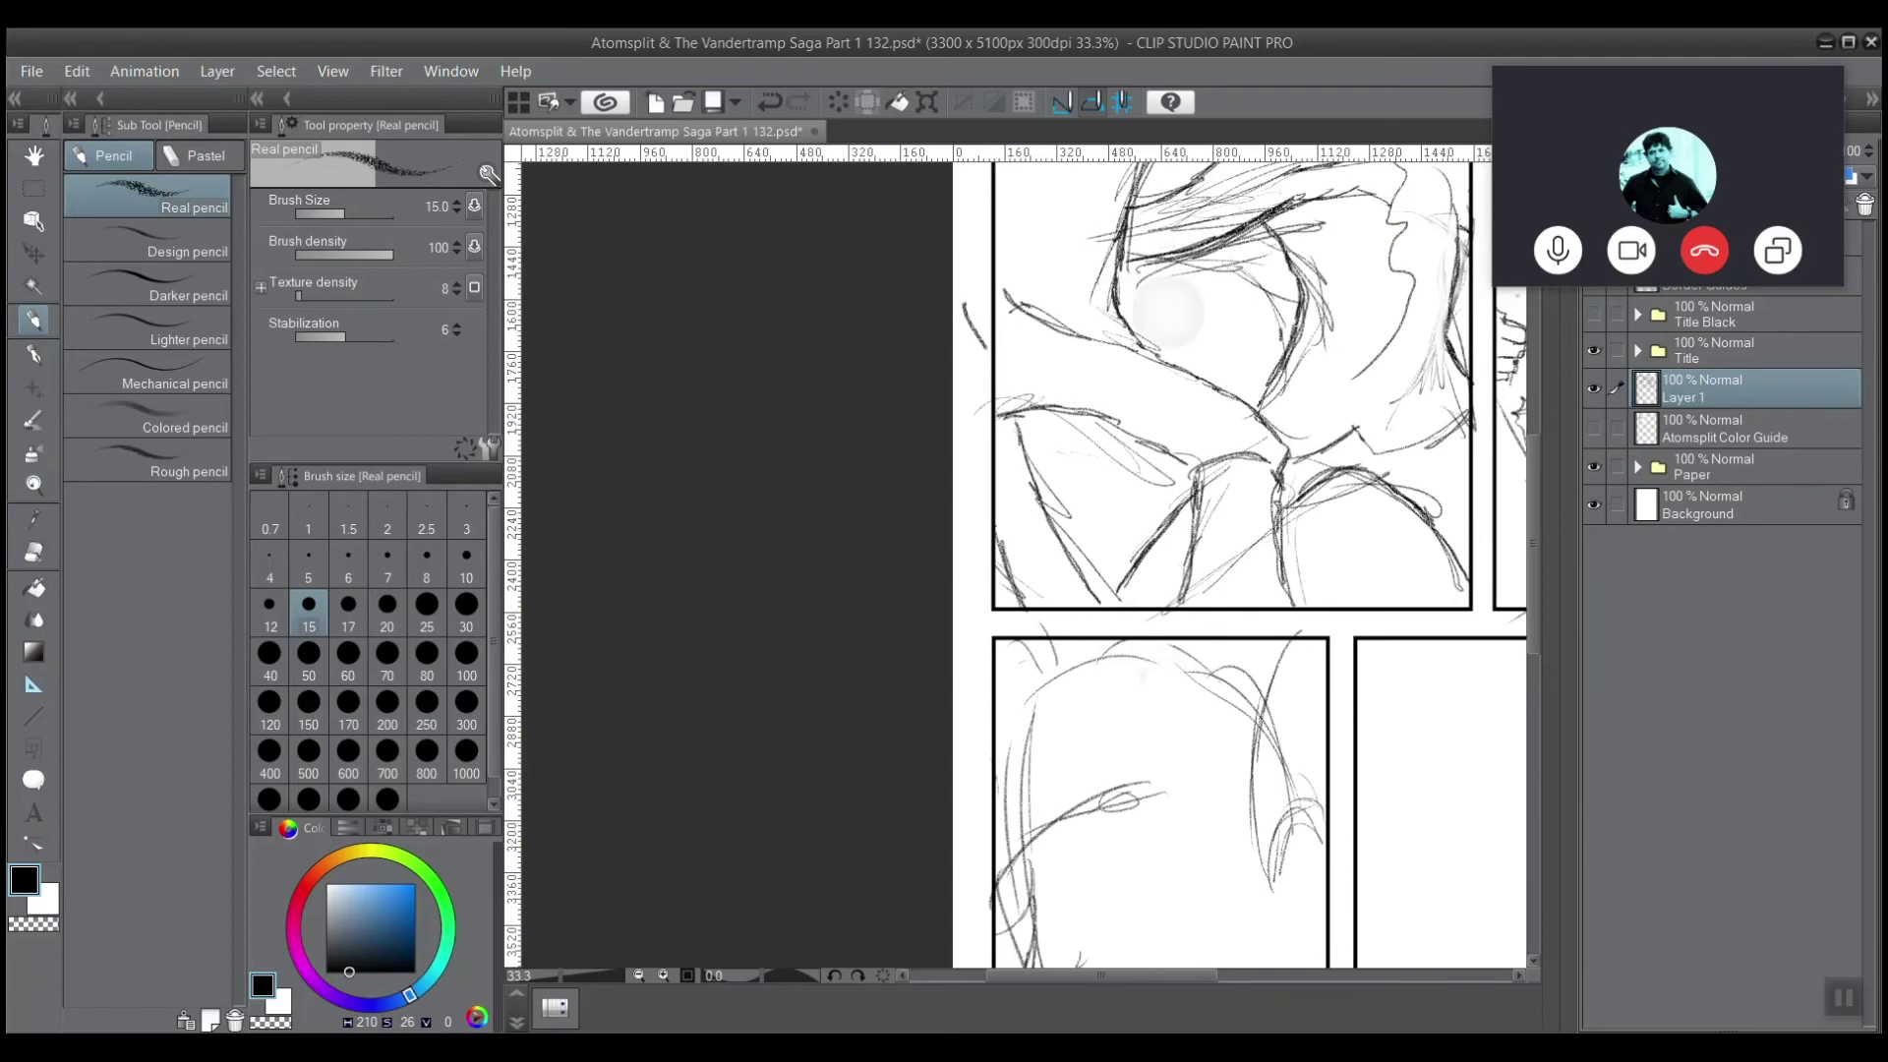
pyautogui.scroll(-2, 1170, 499)
pyautogui.moveTo(1170, 499); pyautogui.dragTo(720, 610)
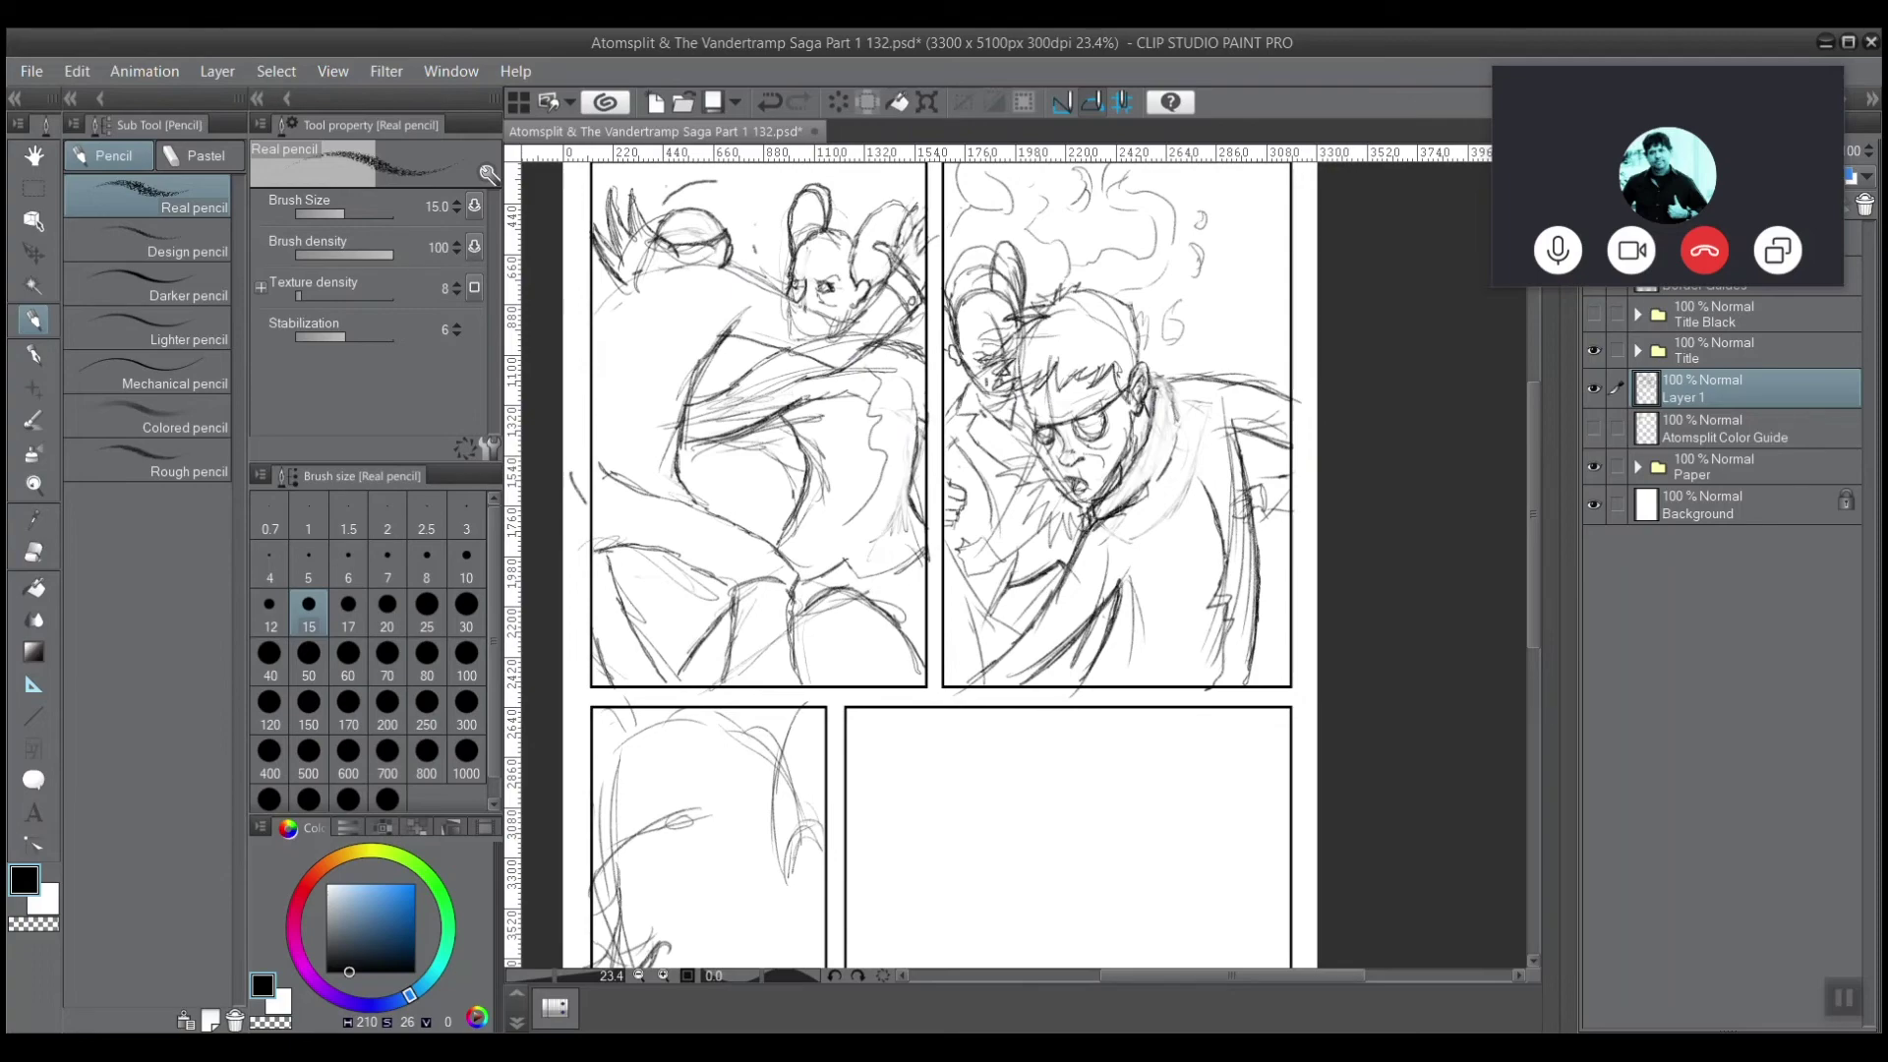
pyautogui.scroll(4, 862, 421)
pyautogui.moveTo(861, 421)
pyautogui.mouseDown()
pyautogui.moveTo(675, 310)
pyautogui.moveTo(602, 307)
pyautogui.moveTo(656, 291)
pyautogui.mouseUp()
pyautogui.moveTo(863, 561)
pyautogui.mouseDown()
pyautogui.moveTo(882, 602)
pyautogui.moveTo(992, 527)
pyautogui.mouseUp()
pyautogui.moveTo(914, 587)
pyautogui.mouseDown()
pyautogui.moveTo(887, 532)
pyautogui.moveTo(808, 569)
pyautogui.moveTo(831, 581)
pyautogui.moveTo(838, 625)
pyautogui.moveTo(883, 605)
pyautogui.mouseUp()
pyautogui.moveTo(853, 539)
pyautogui.mouseDown()
pyautogui.moveTo(812, 568)
pyautogui.moveTo(898, 587)
pyautogui.moveTo(992, 525)
pyautogui.mouseUp()
pyautogui.moveTo(898, 577)
pyautogui.mouseDown()
pyautogui.moveTo(878, 588)
pyautogui.moveTo(893, 569)
pyautogui.mouseUp()
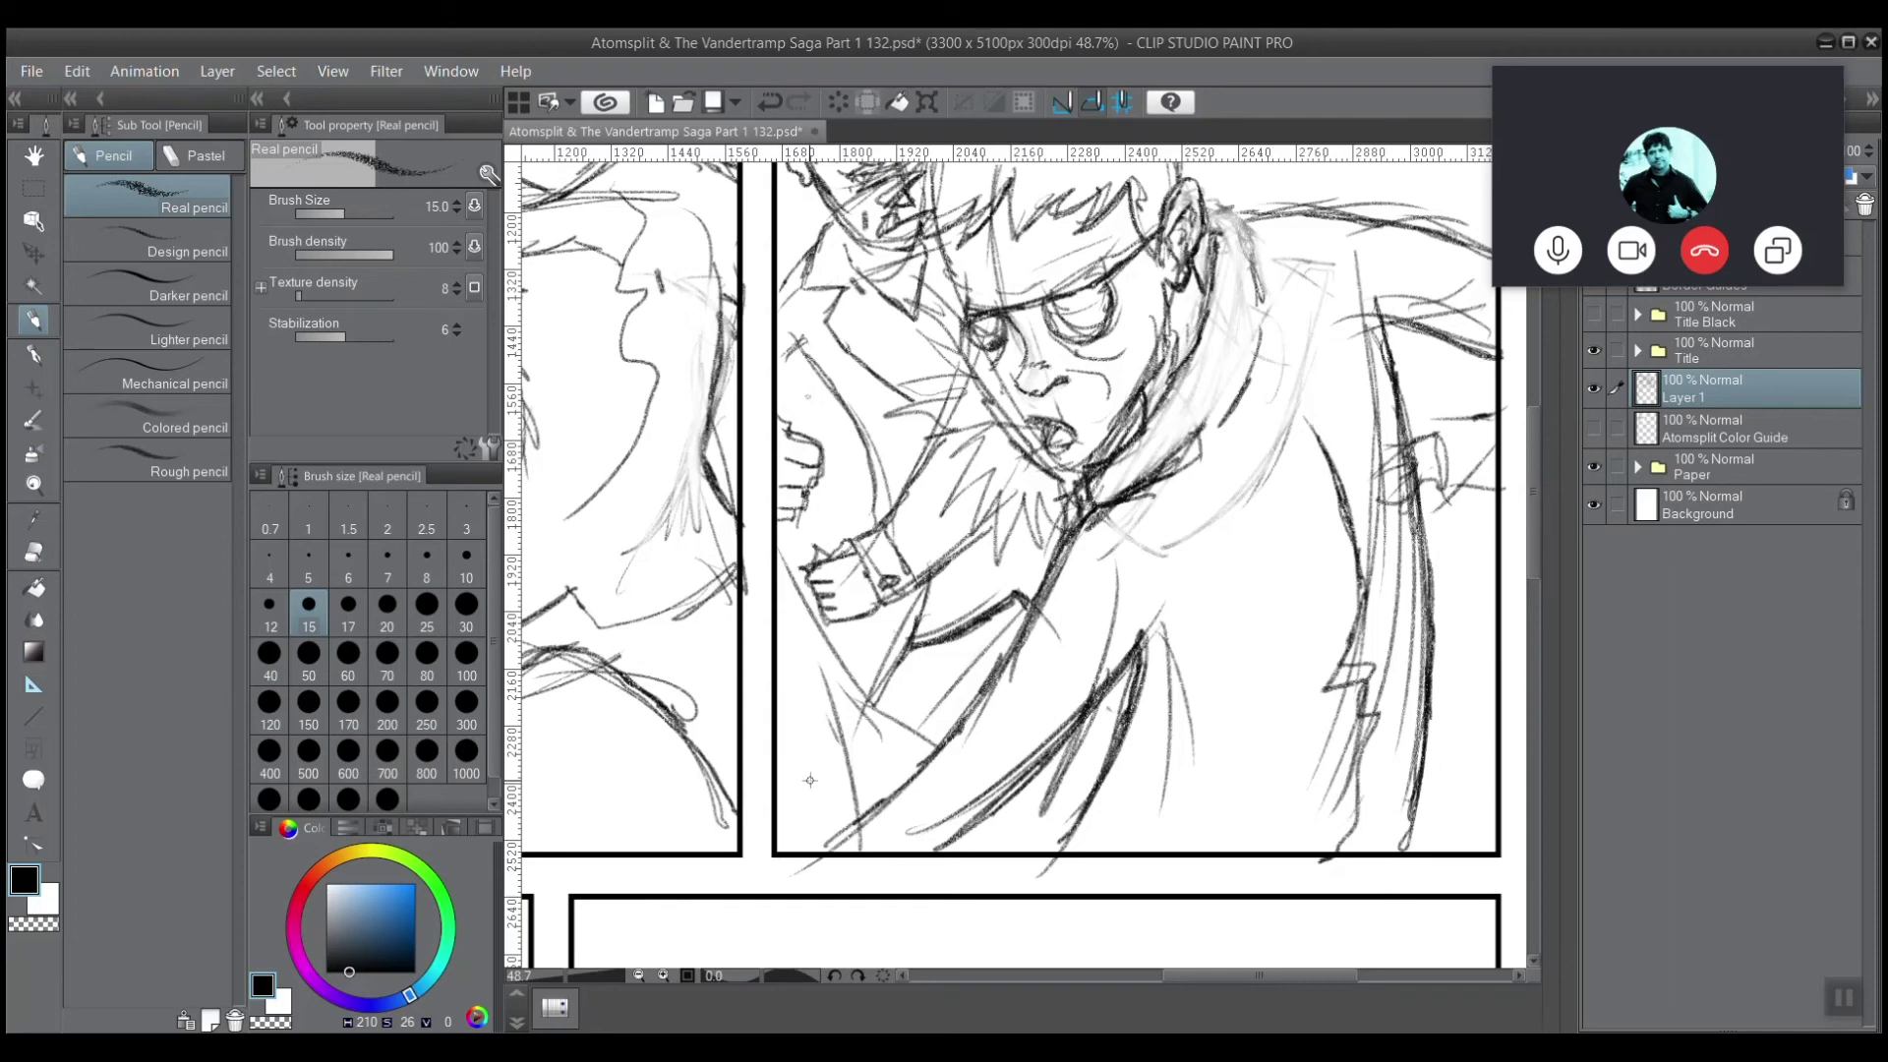
# Add a short torso crease in the first panel and diagonal clothing folds in the second panel's lower area.
pyautogui.moveTo(659, 467); pyautogui.dragTo(666, 408)
pyautogui.moveTo(897, 658); pyautogui.dragTo(798, 809)
pyautogui.moveTo(940, 704)
pyautogui.mouseDown()
pyautogui.moveTo(885, 781)
pyautogui.moveTo(816, 783)
pyautogui.moveTo(822, 831)
pyautogui.mouseUp()
pyautogui.moveTo(842, 737); pyautogui.dragTo(783, 826)
pyautogui.moveTo(890, 760); pyautogui.dragTo(825, 841)
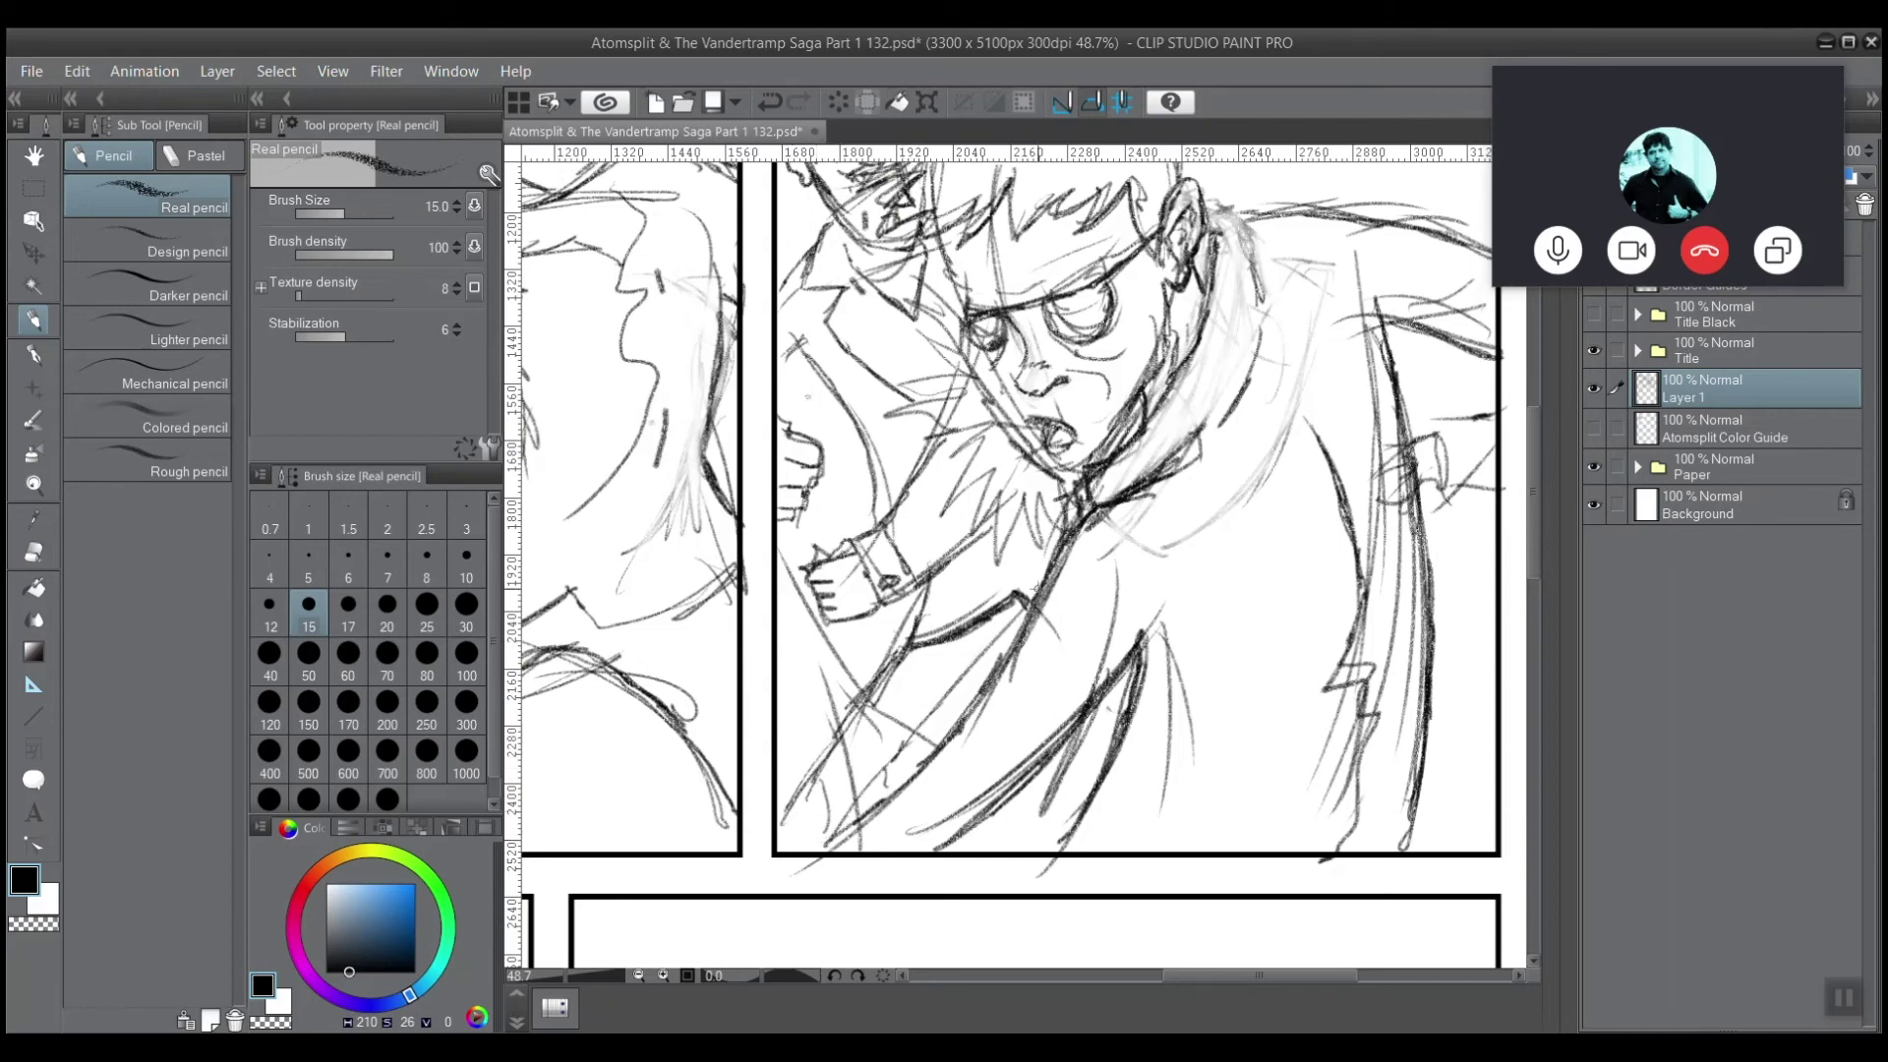
pyautogui.moveTo(1118, 697); pyautogui.dragTo(1097, 744)
# Extend the smoke above the second-panel figures with a curling outer edge.
pyautogui.hotkey('ctrl', '-')
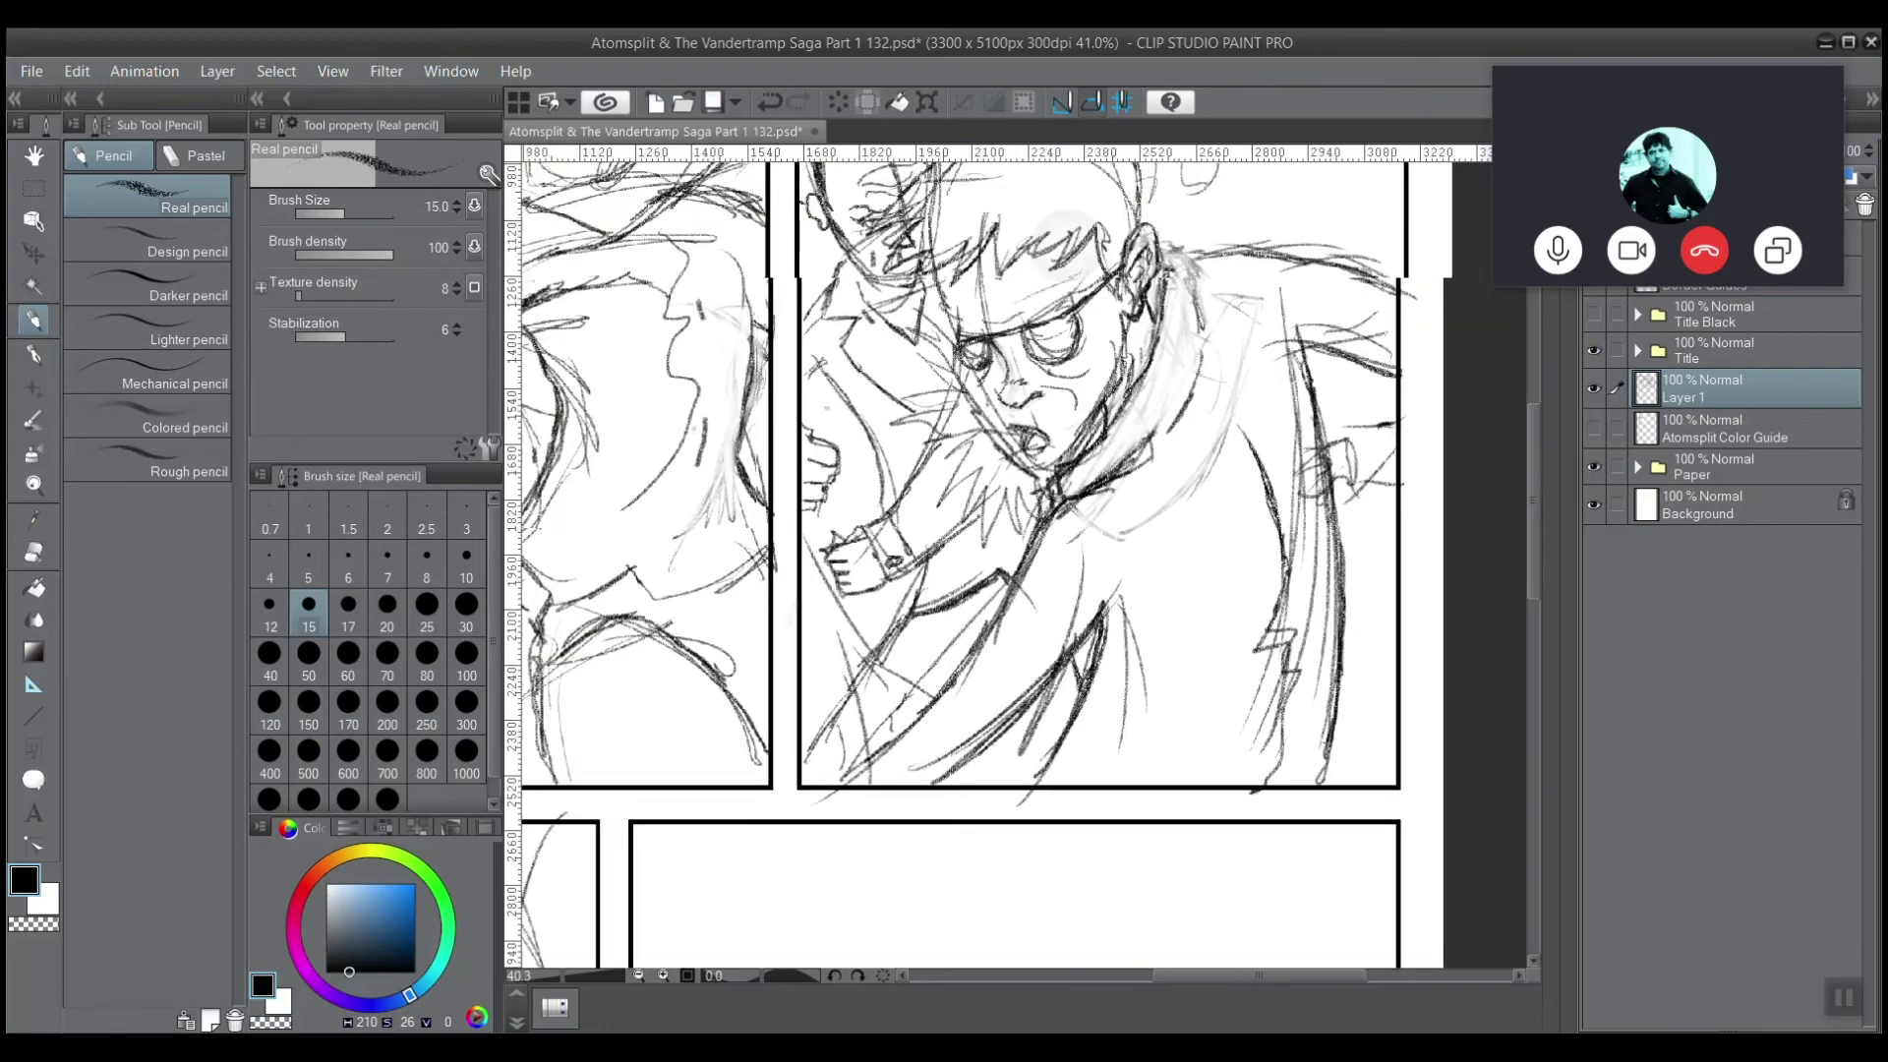
pyautogui.hotkey('ctrl', '-')
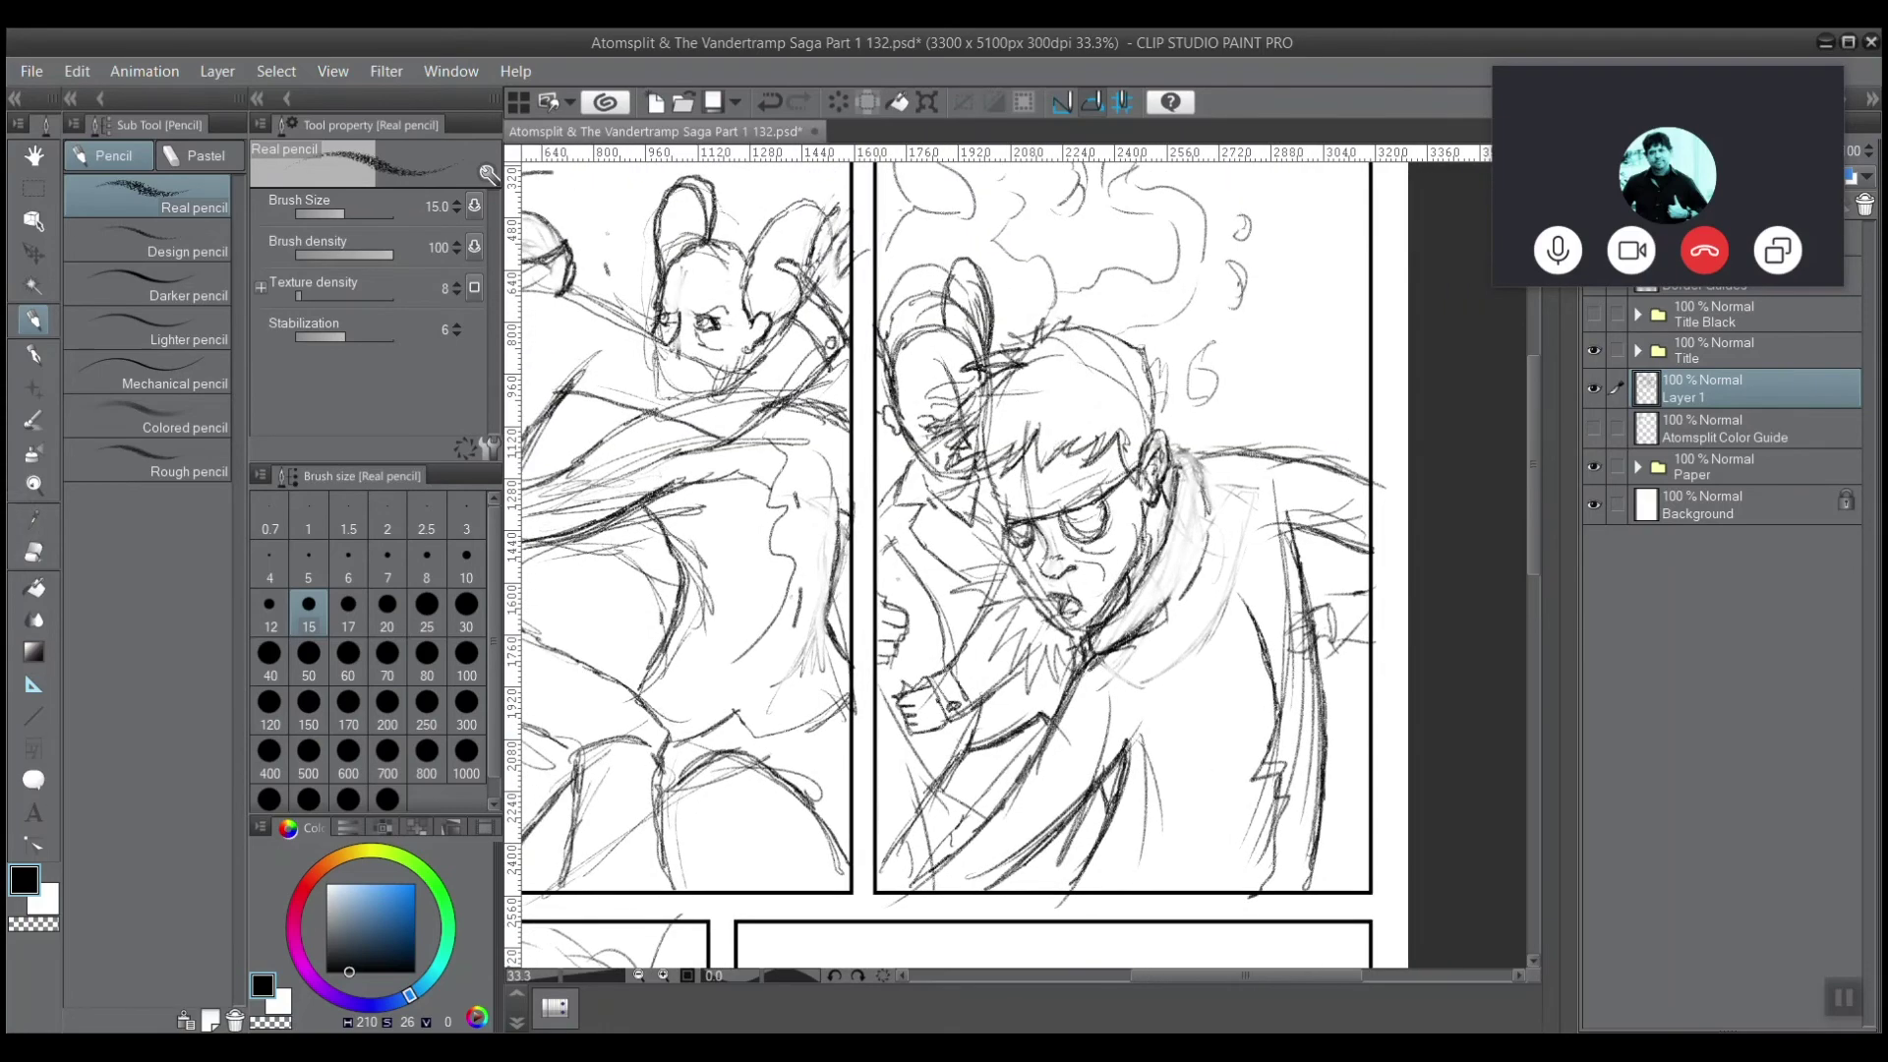
pyautogui.hotkey('ctrl', '+')
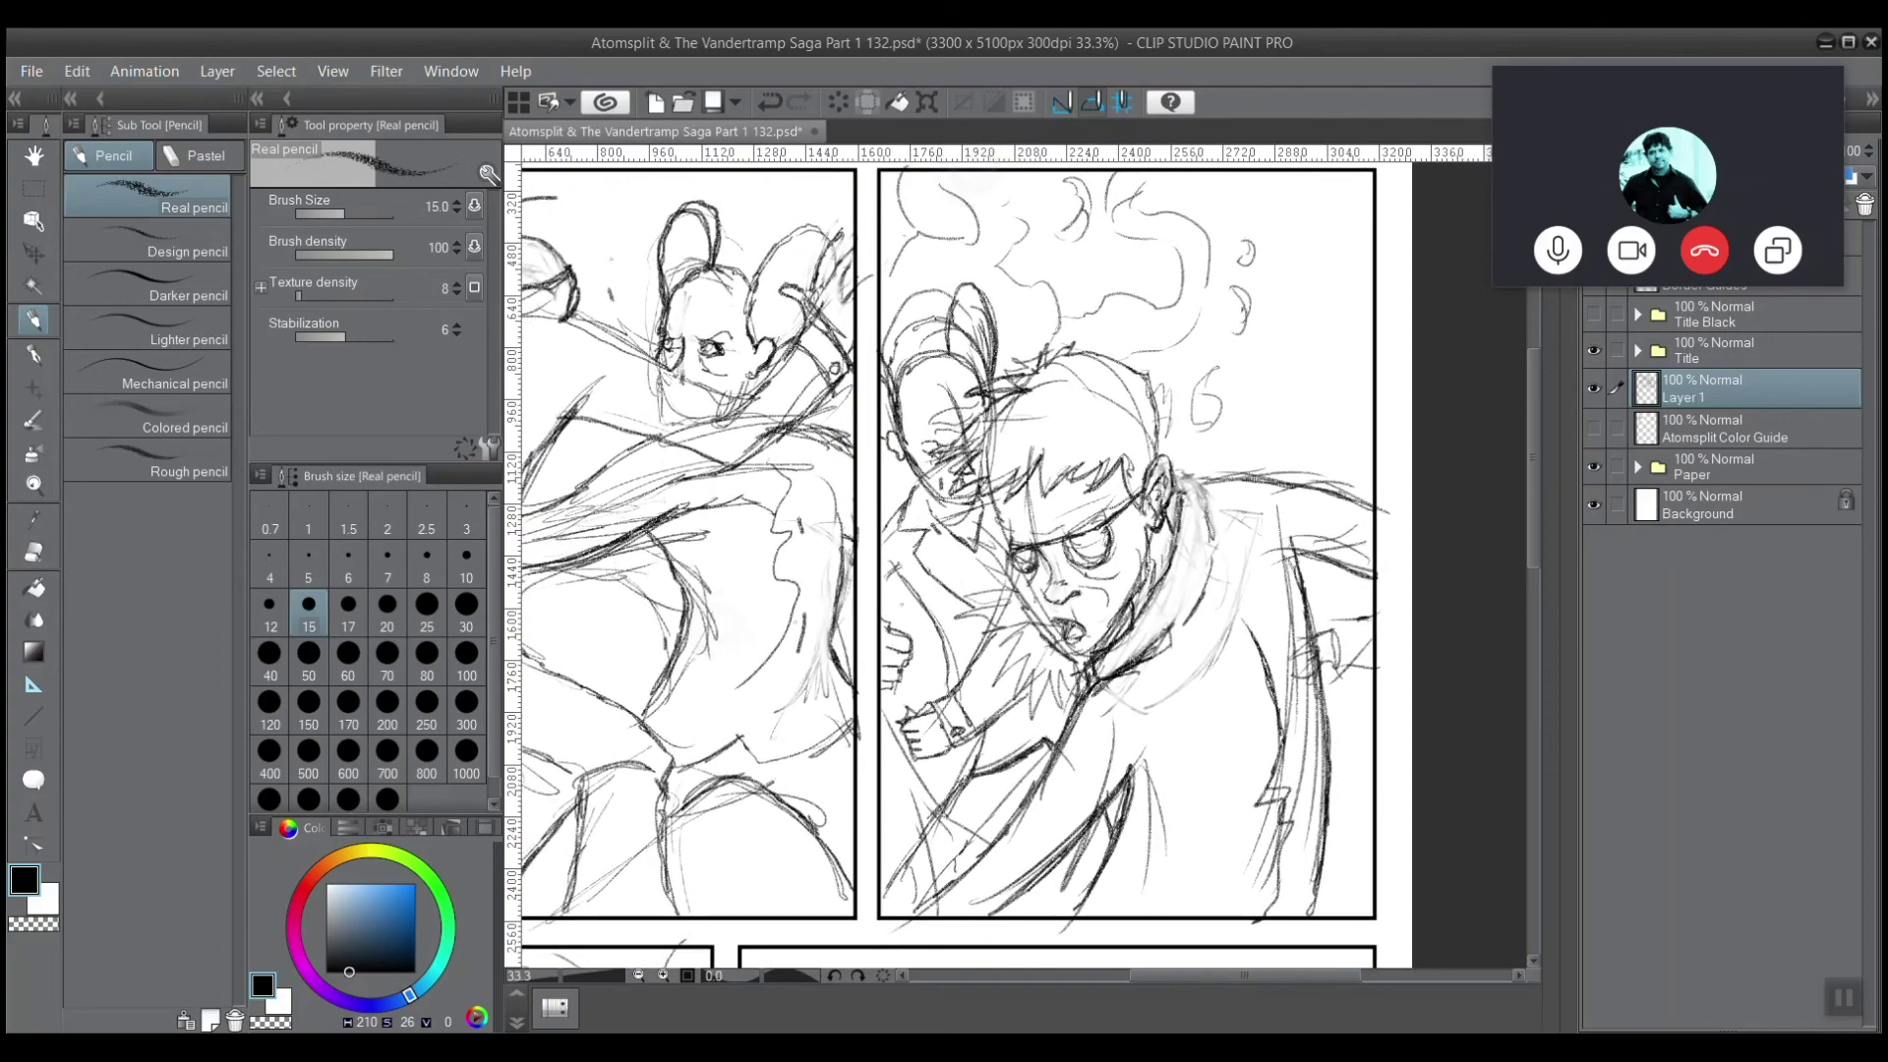
pyautogui.moveTo(1081, 491); pyautogui.dragTo(989, 631)
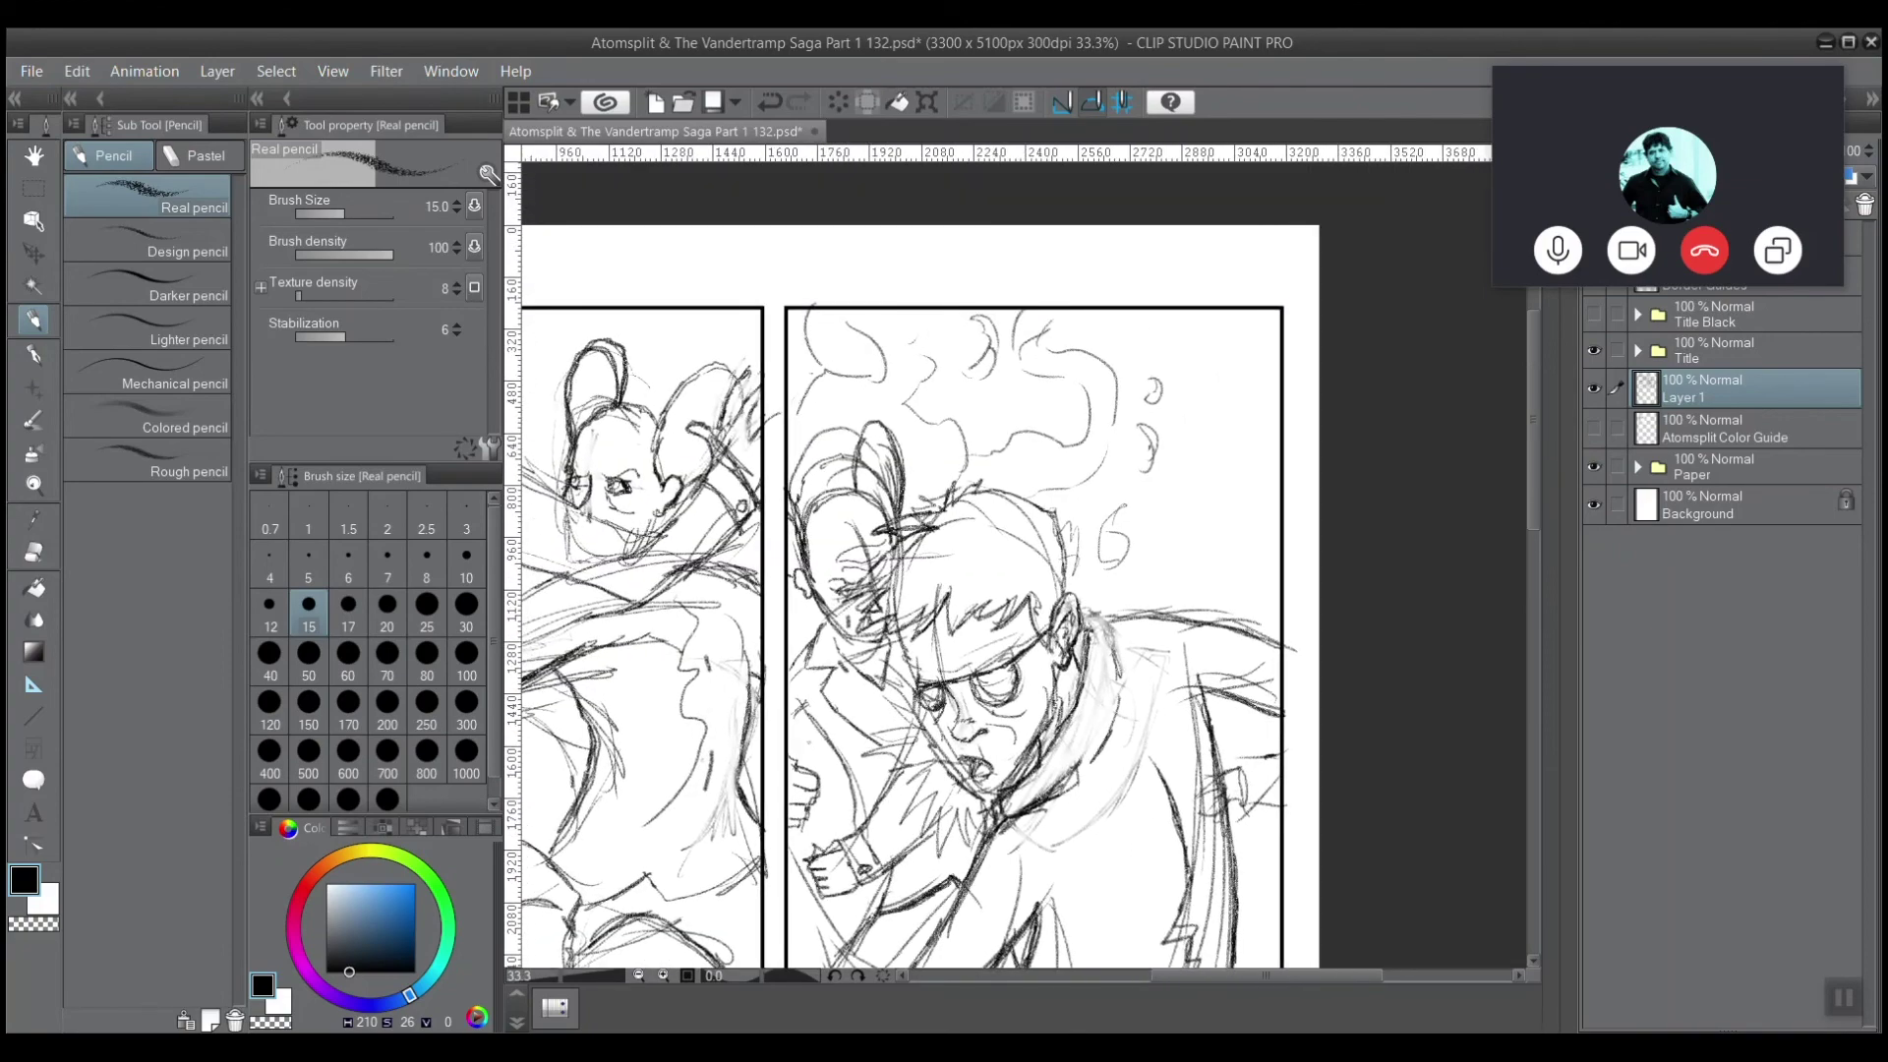
pyautogui.moveTo(1119, 401)
pyautogui.mouseDown()
pyautogui.moveTo(1133, 315)
pyautogui.moveTo(1145, 368)
pyautogui.moveTo(1130, 305)
pyautogui.mouseUp()
# Erase the loose smoke curls beside the second-panel man's head with the Hard eraser at size 100.
pyautogui.press('e')
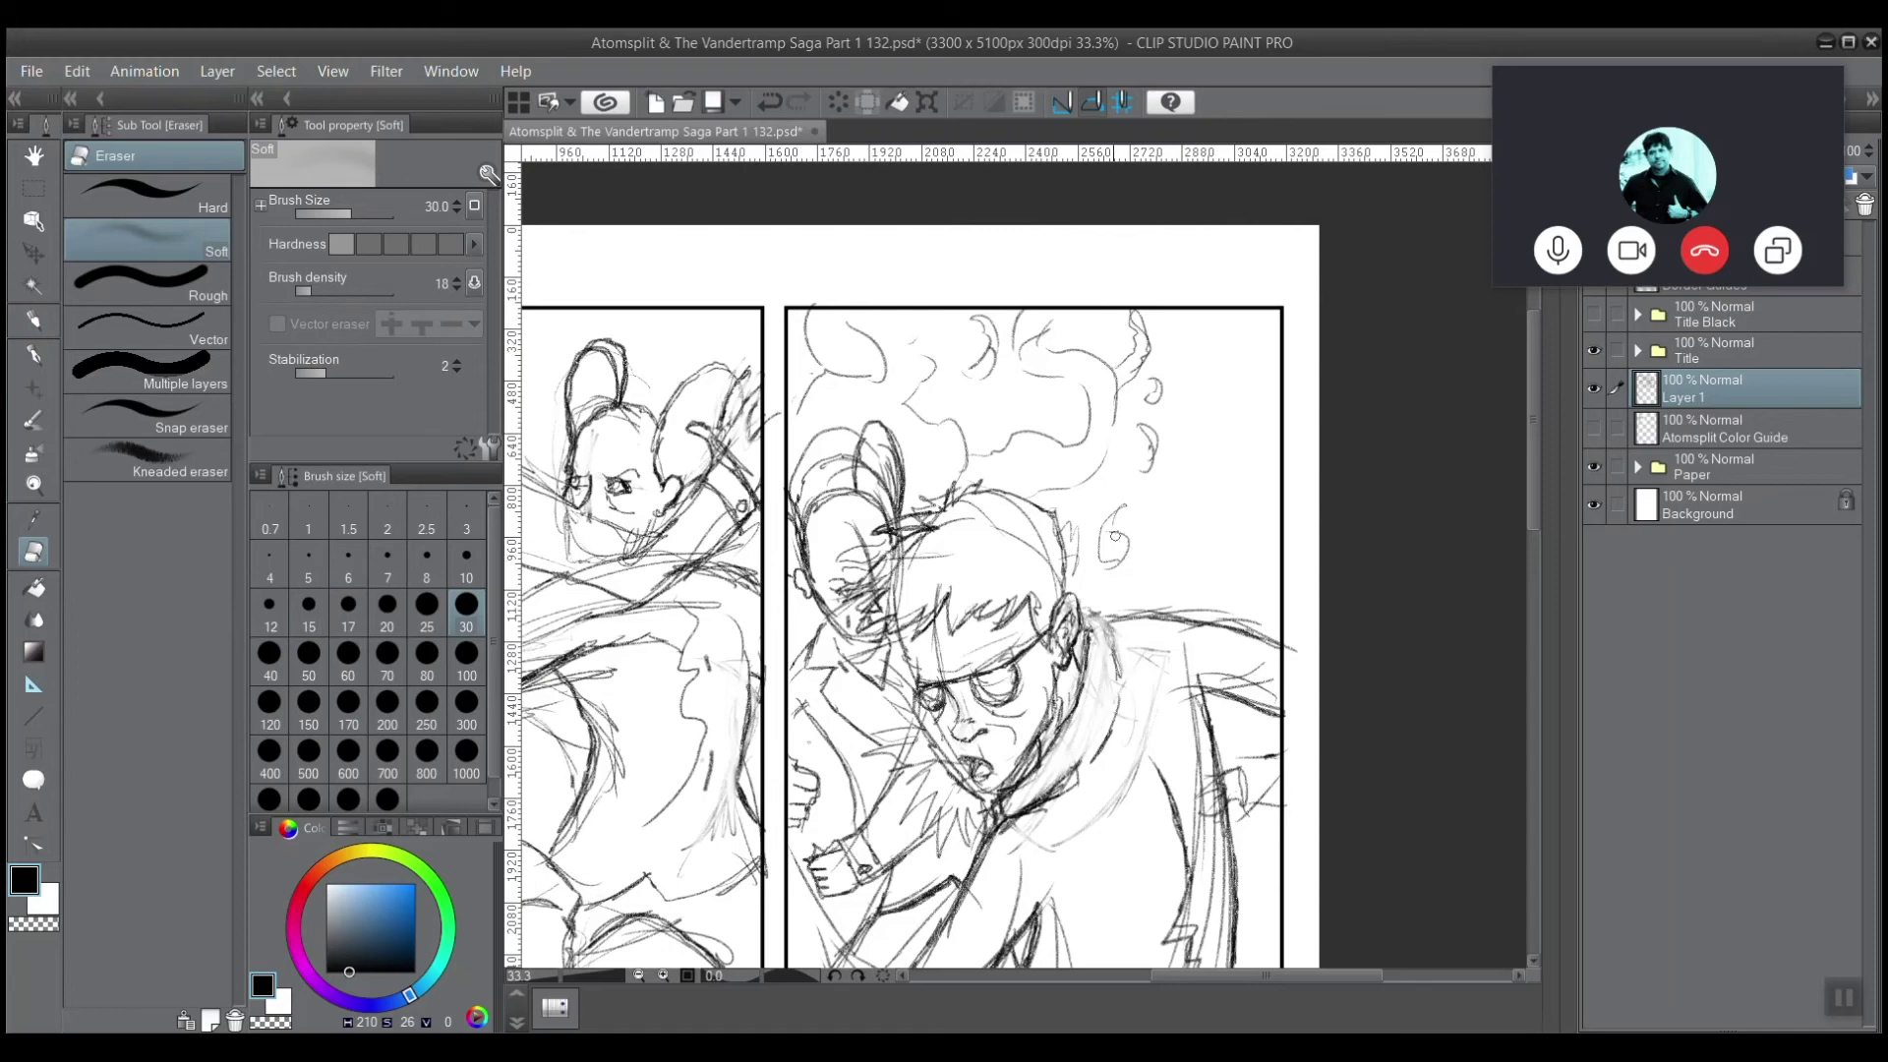
pyautogui.click(387, 661)
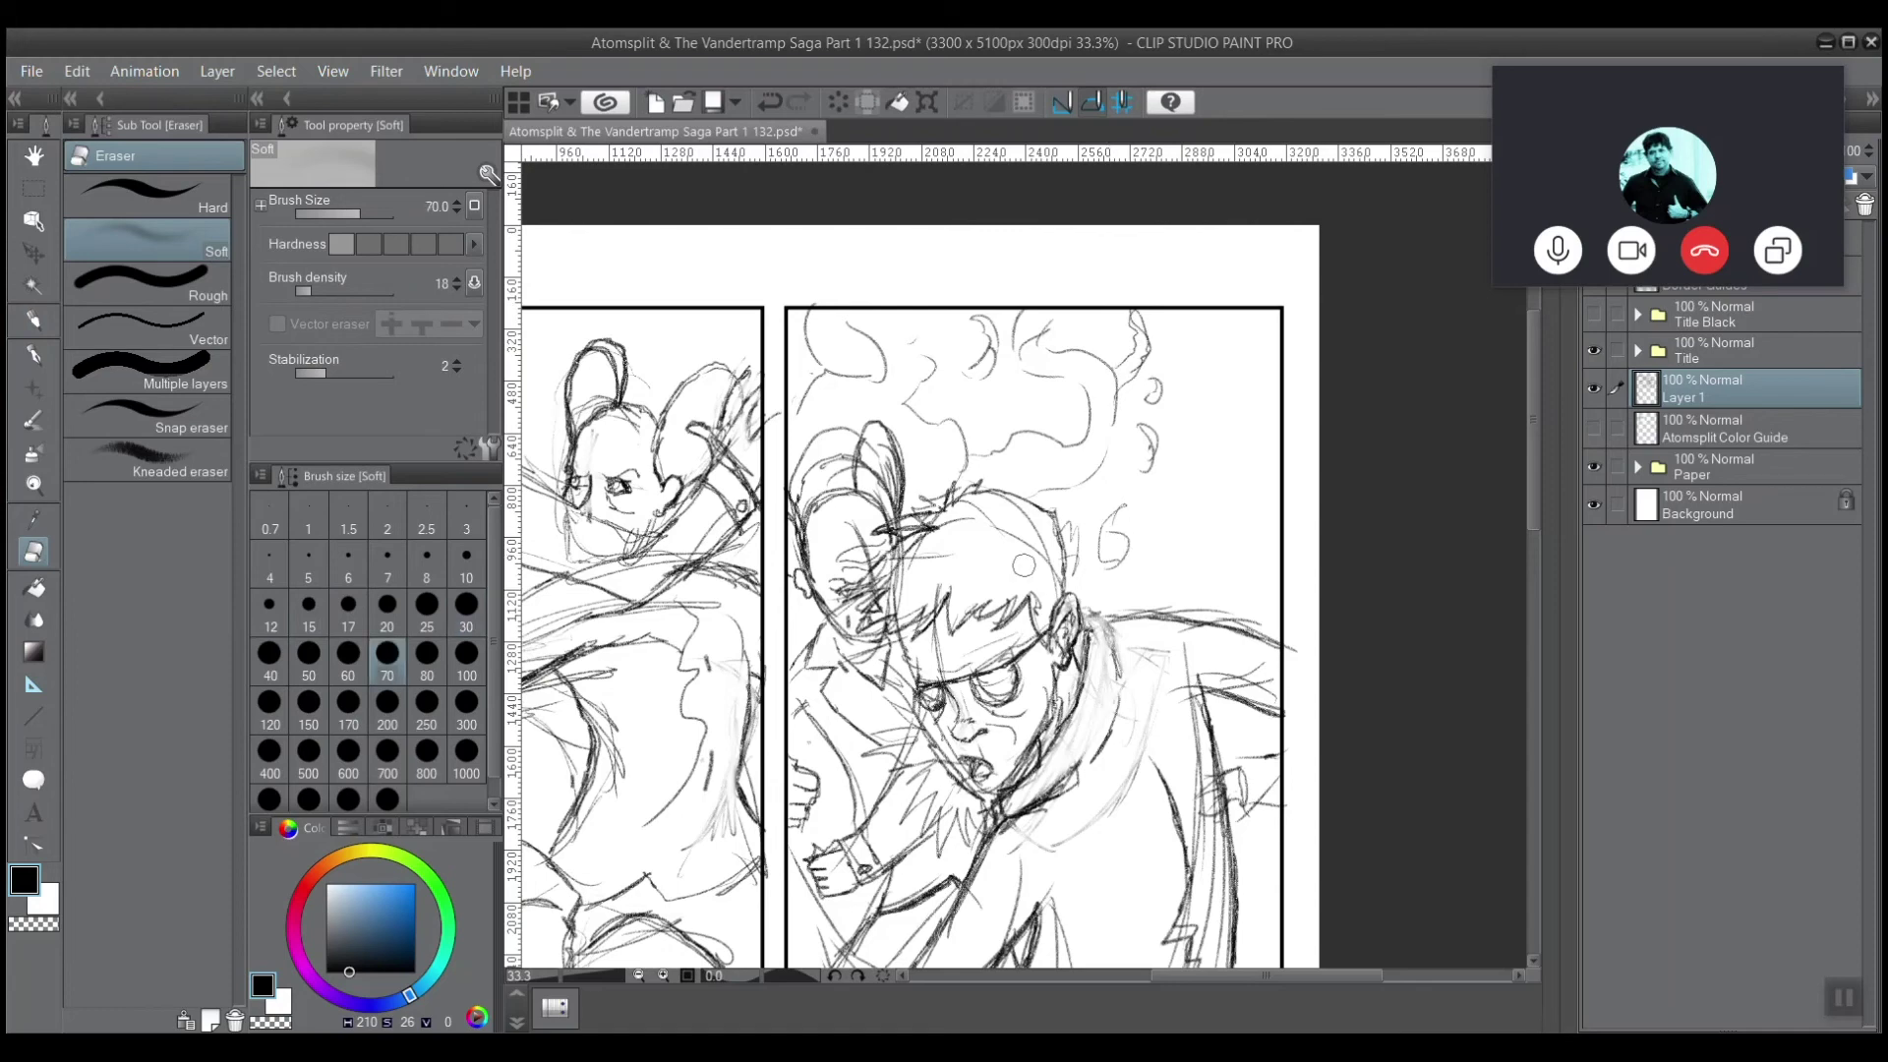
pyautogui.click(148, 195)
pyautogui.click(148, 240)
pyautogui.click(147, 195)
pyautogui.moveTo(1109, 547); pyautogui.dragTo(1145, 406)
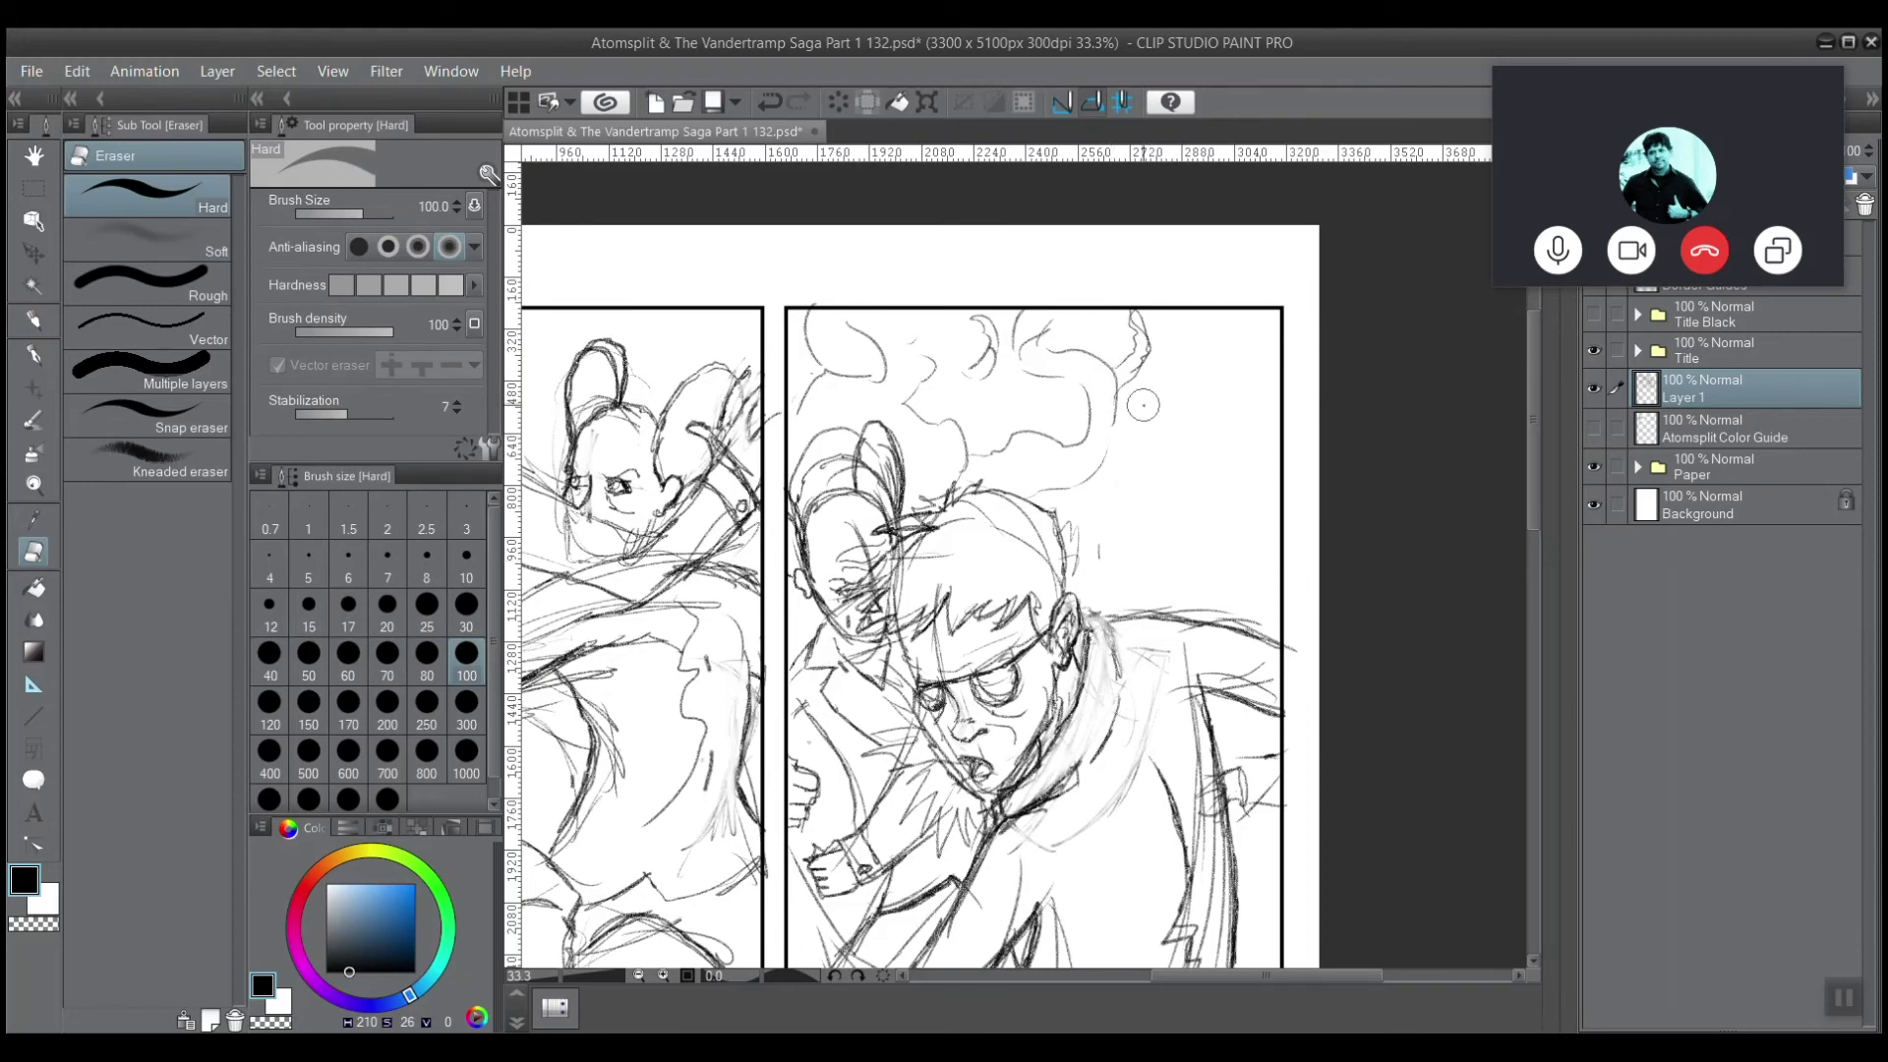
pyautogui.scroll(-3, 813, 357)
pyautogui.moveTo(813, 358); pyautogui.dragTo(827, 272)
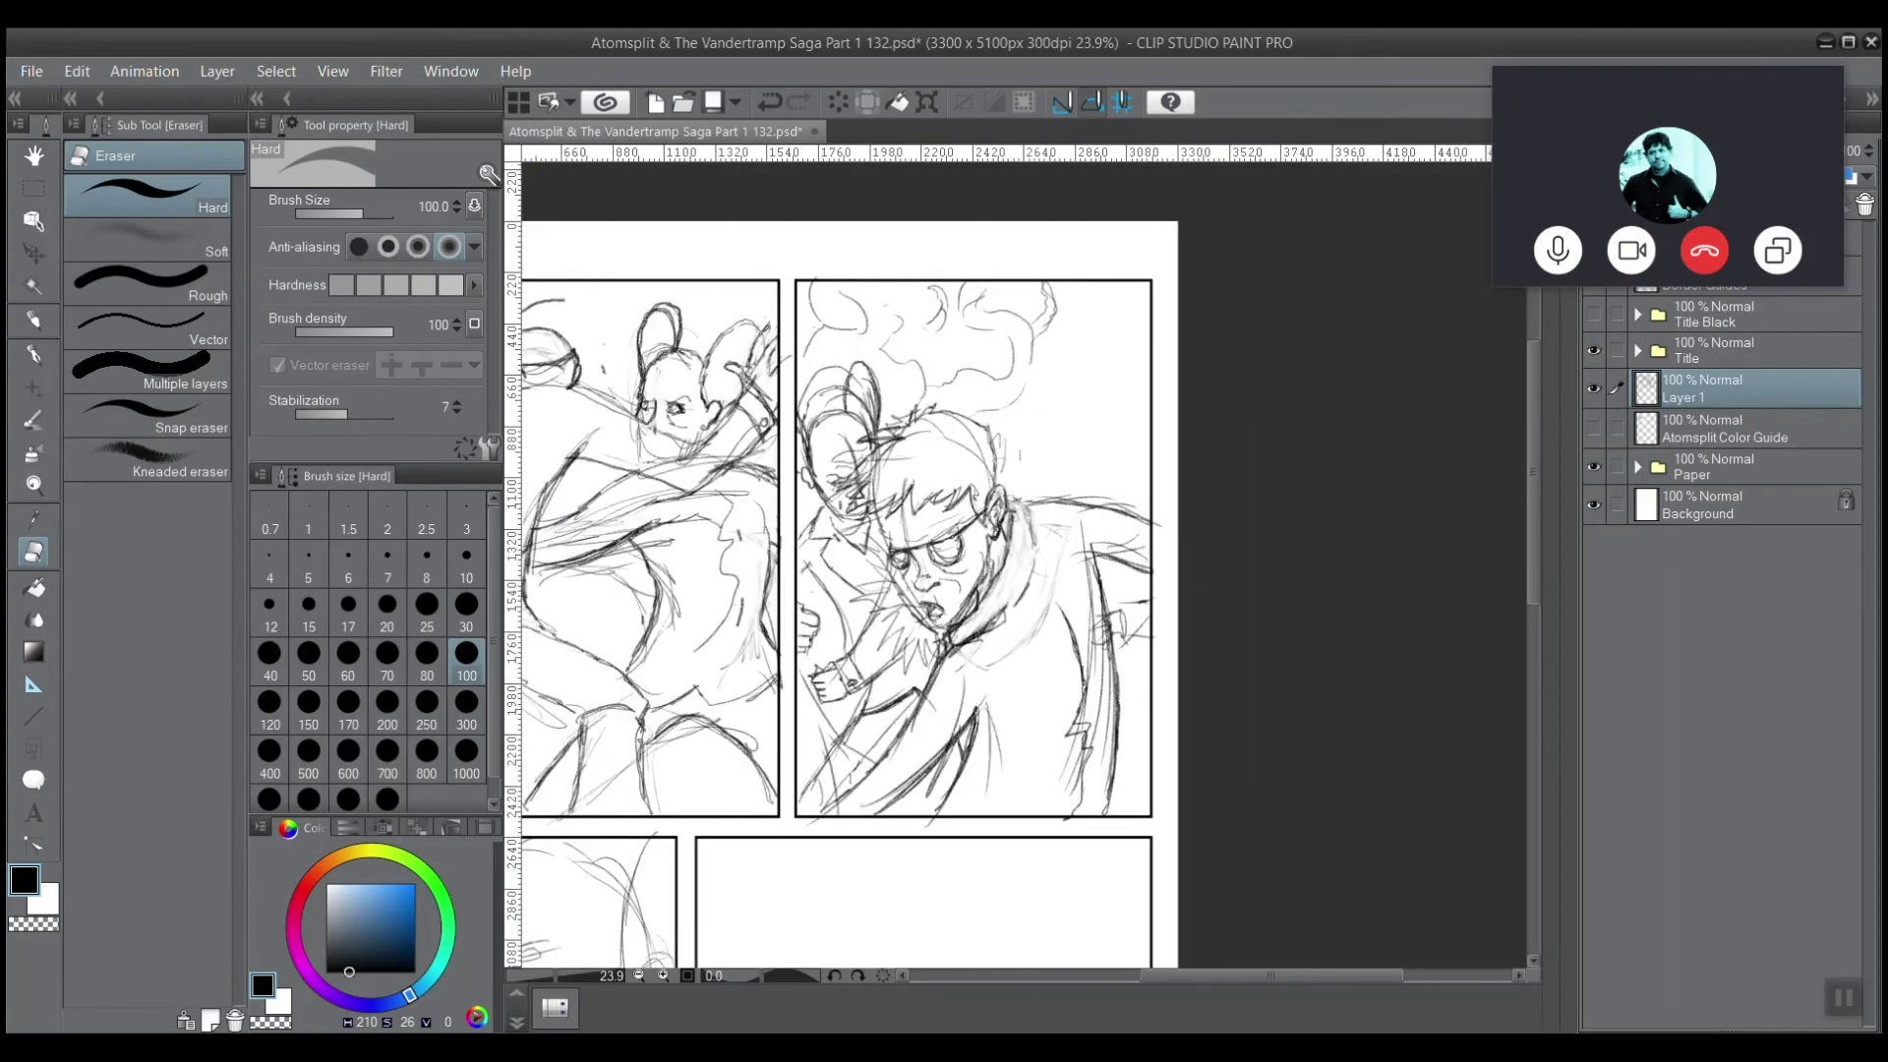
# Switch back to the Real pencil and examine the second-panel heads up close.
pyautogui.press('b')
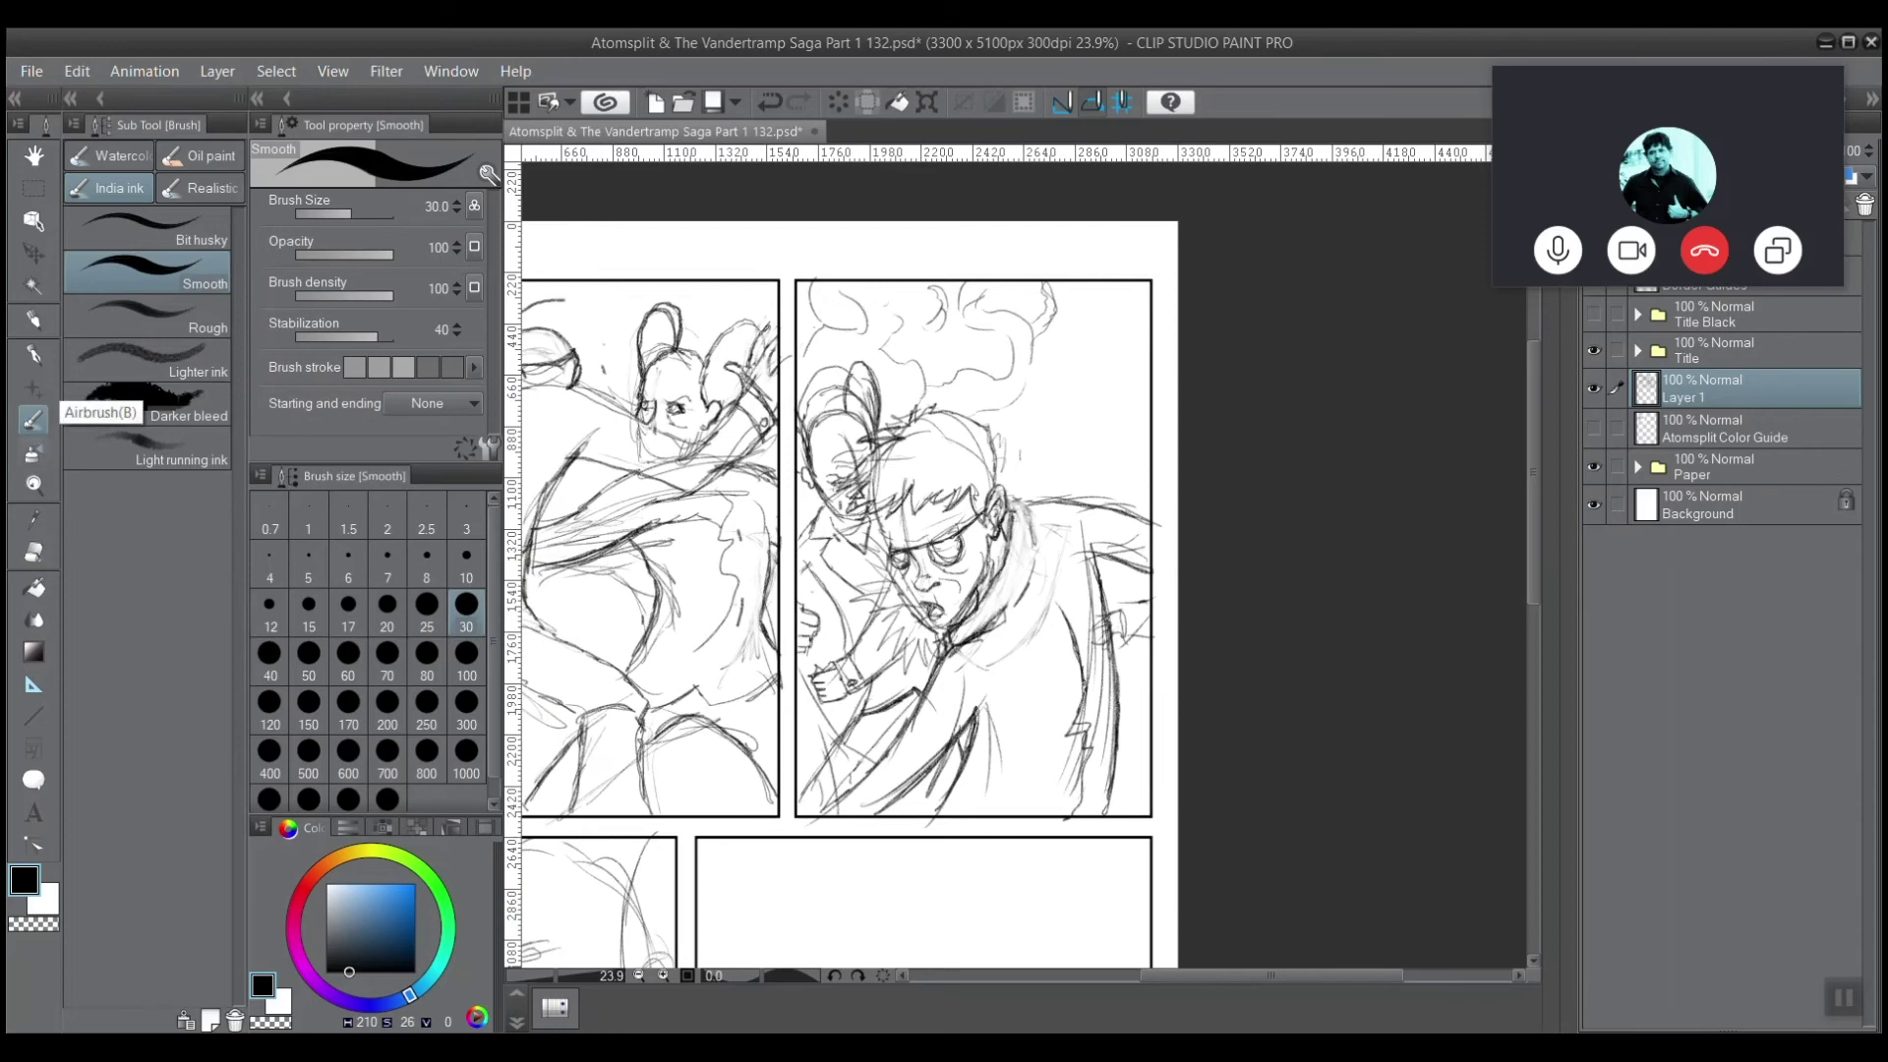
pyautogui.press('p')
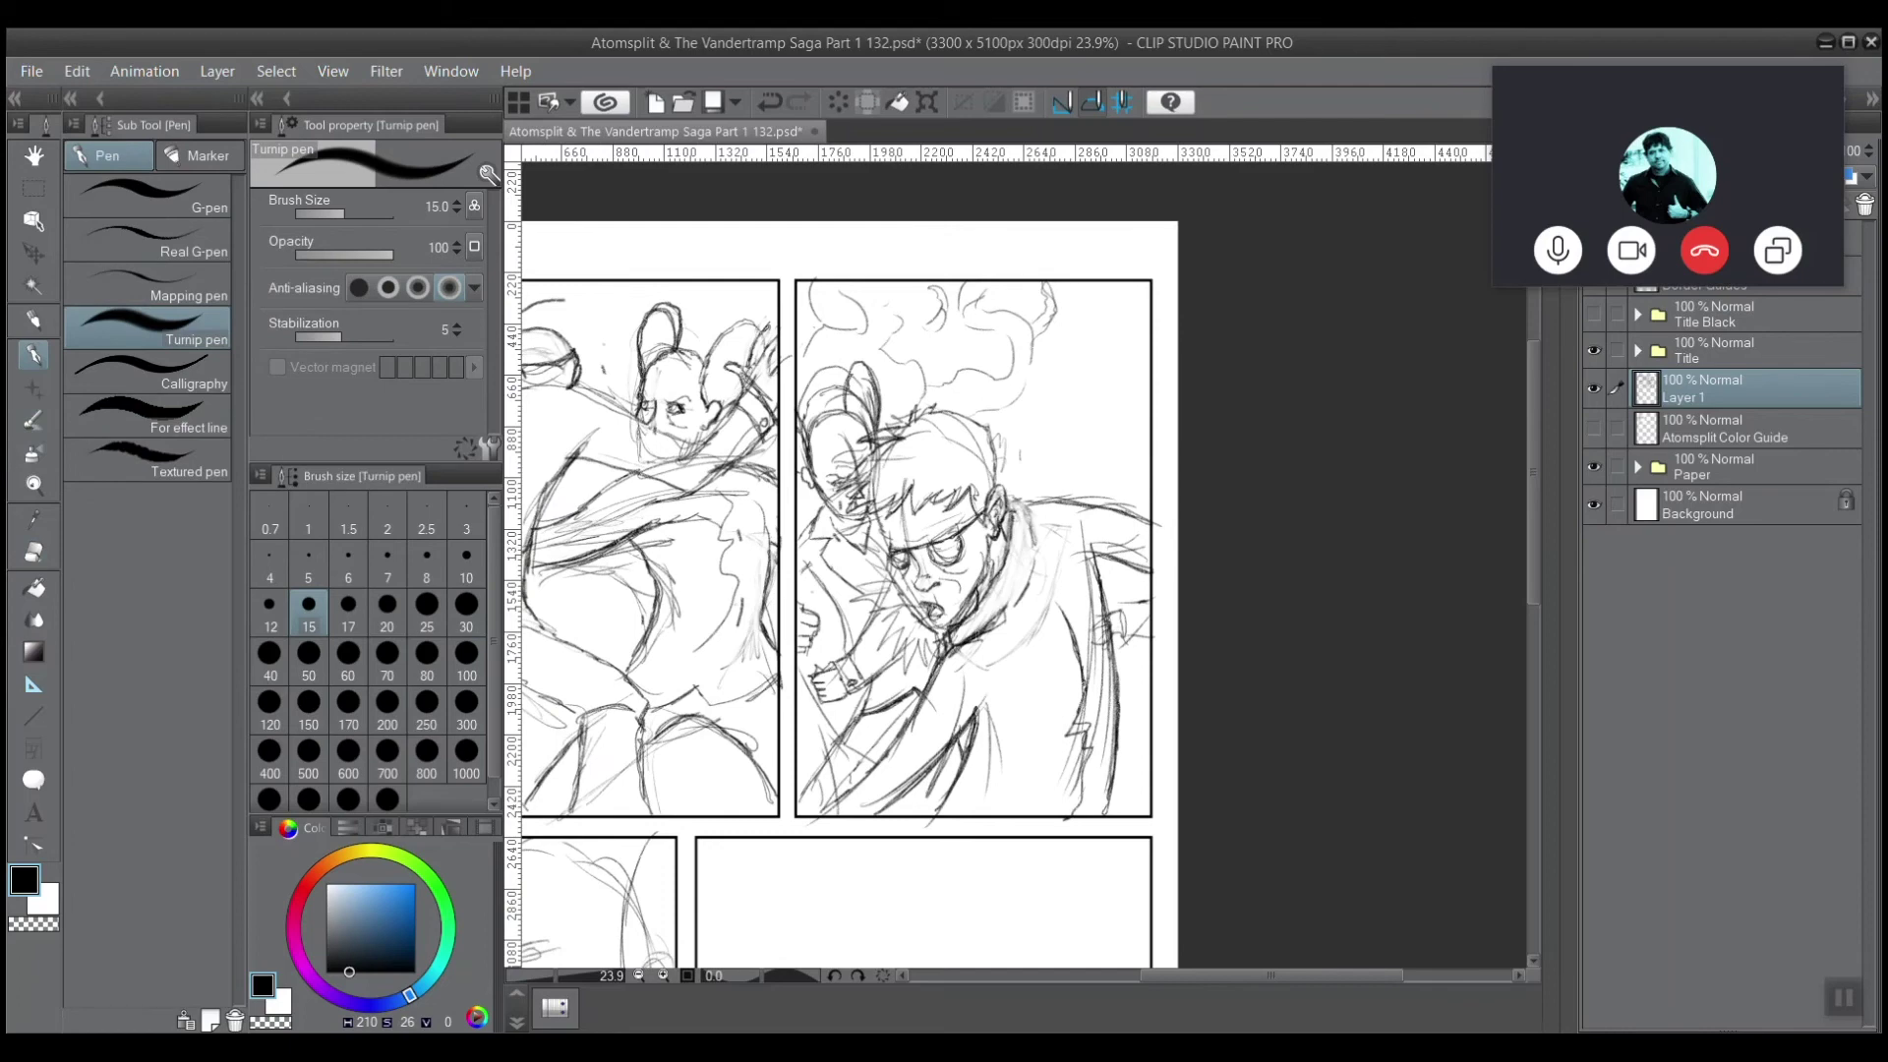
pyautogui.press('p')
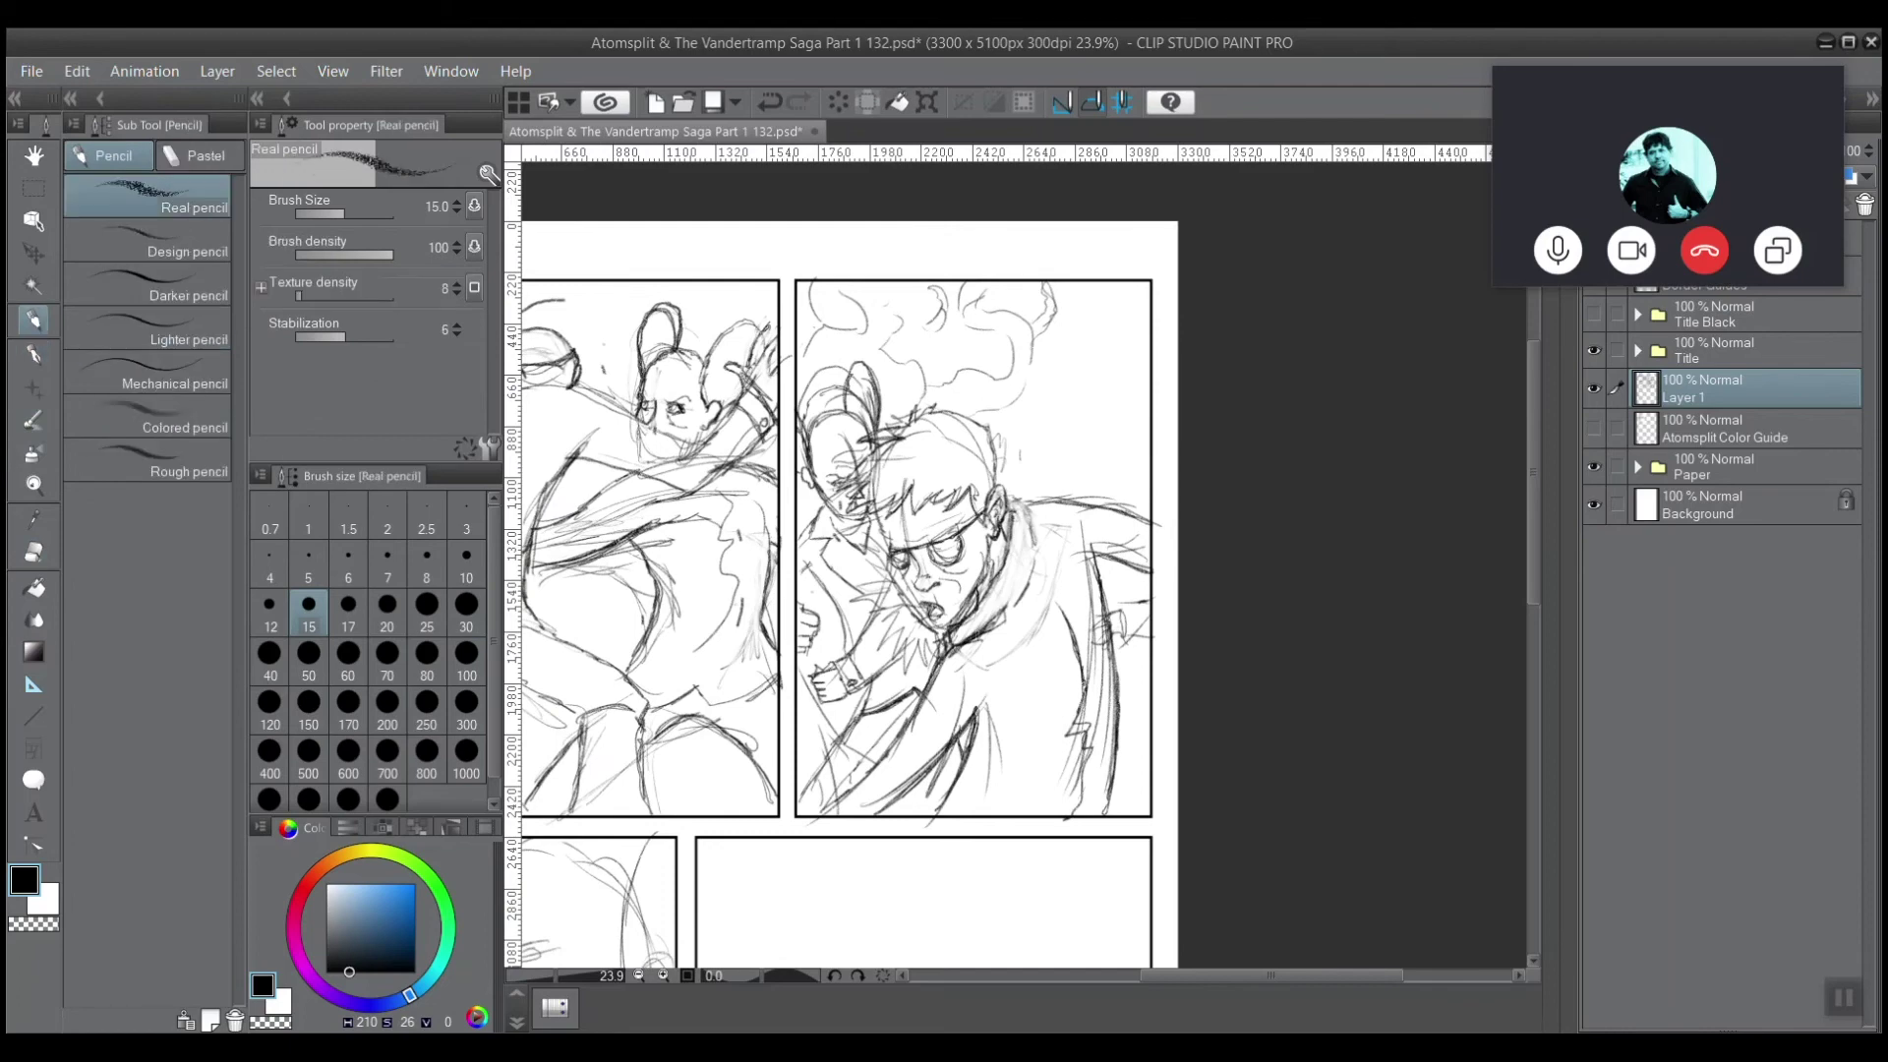
pyautogui.moveTo(951, 771); pyautogui.dragTo(898, 793)
pyautogui.moveTo(834, 725); pyautogui.dragTo(801, 685)
pyautogui.scroll(4, 711, 467)
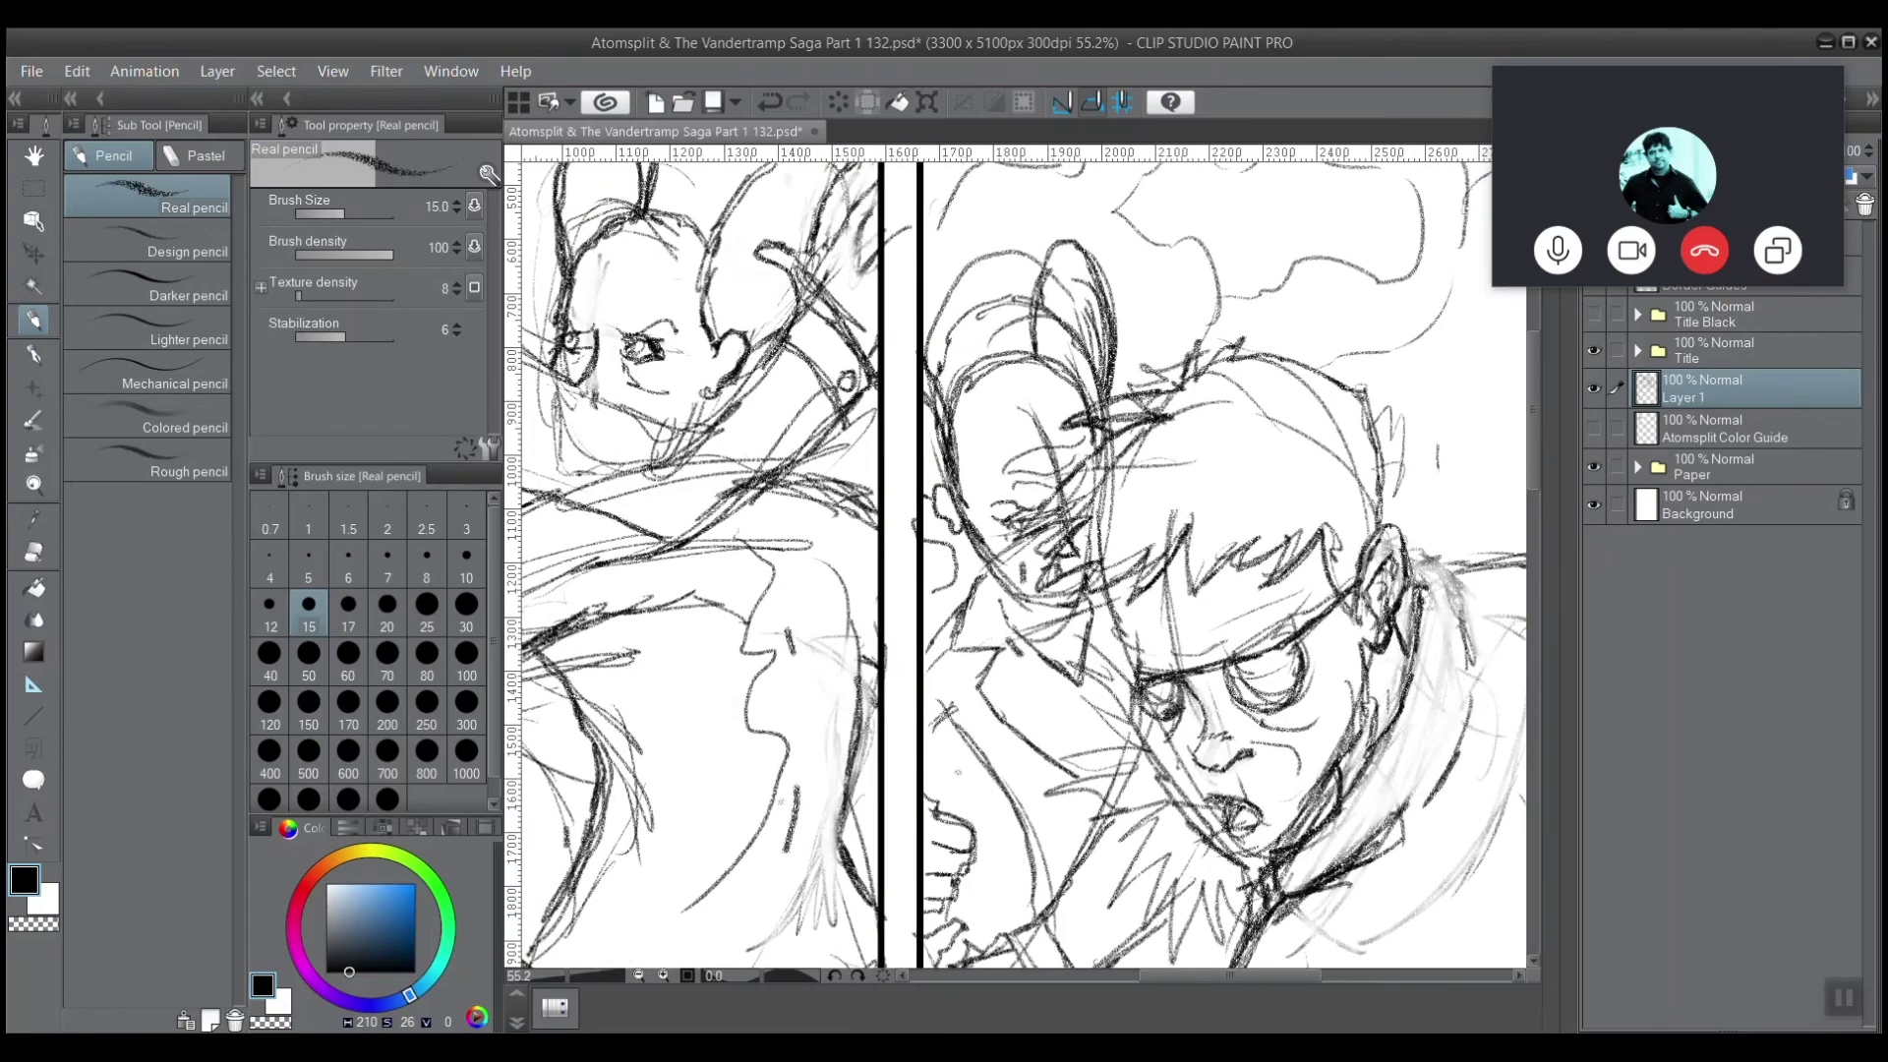
pyautogui.scroll(3, 1182, 476)
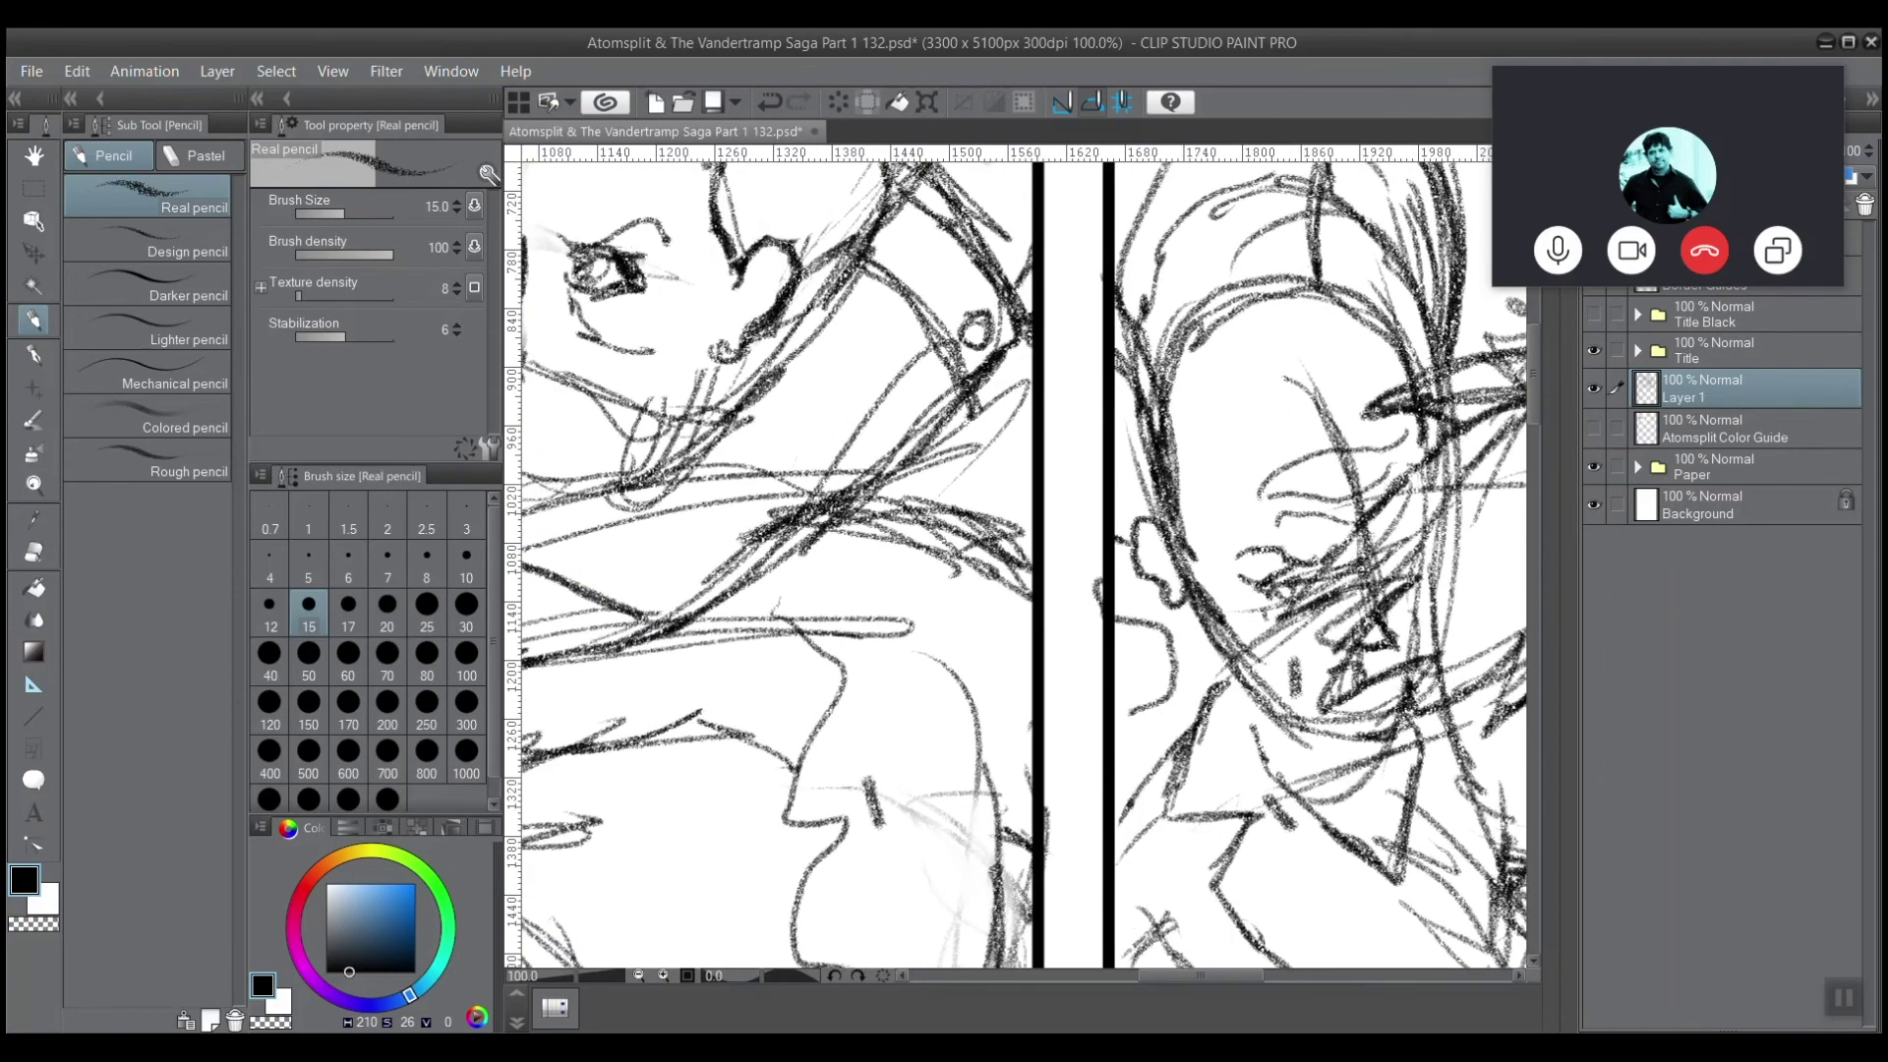
pyautogui.moveTo(806, 534)
pyautogui.mouseDown()
pyautogui.moveTo(831, 567)
pyautogui.moveTo(816, 558)
pyautogui.mouseUp()
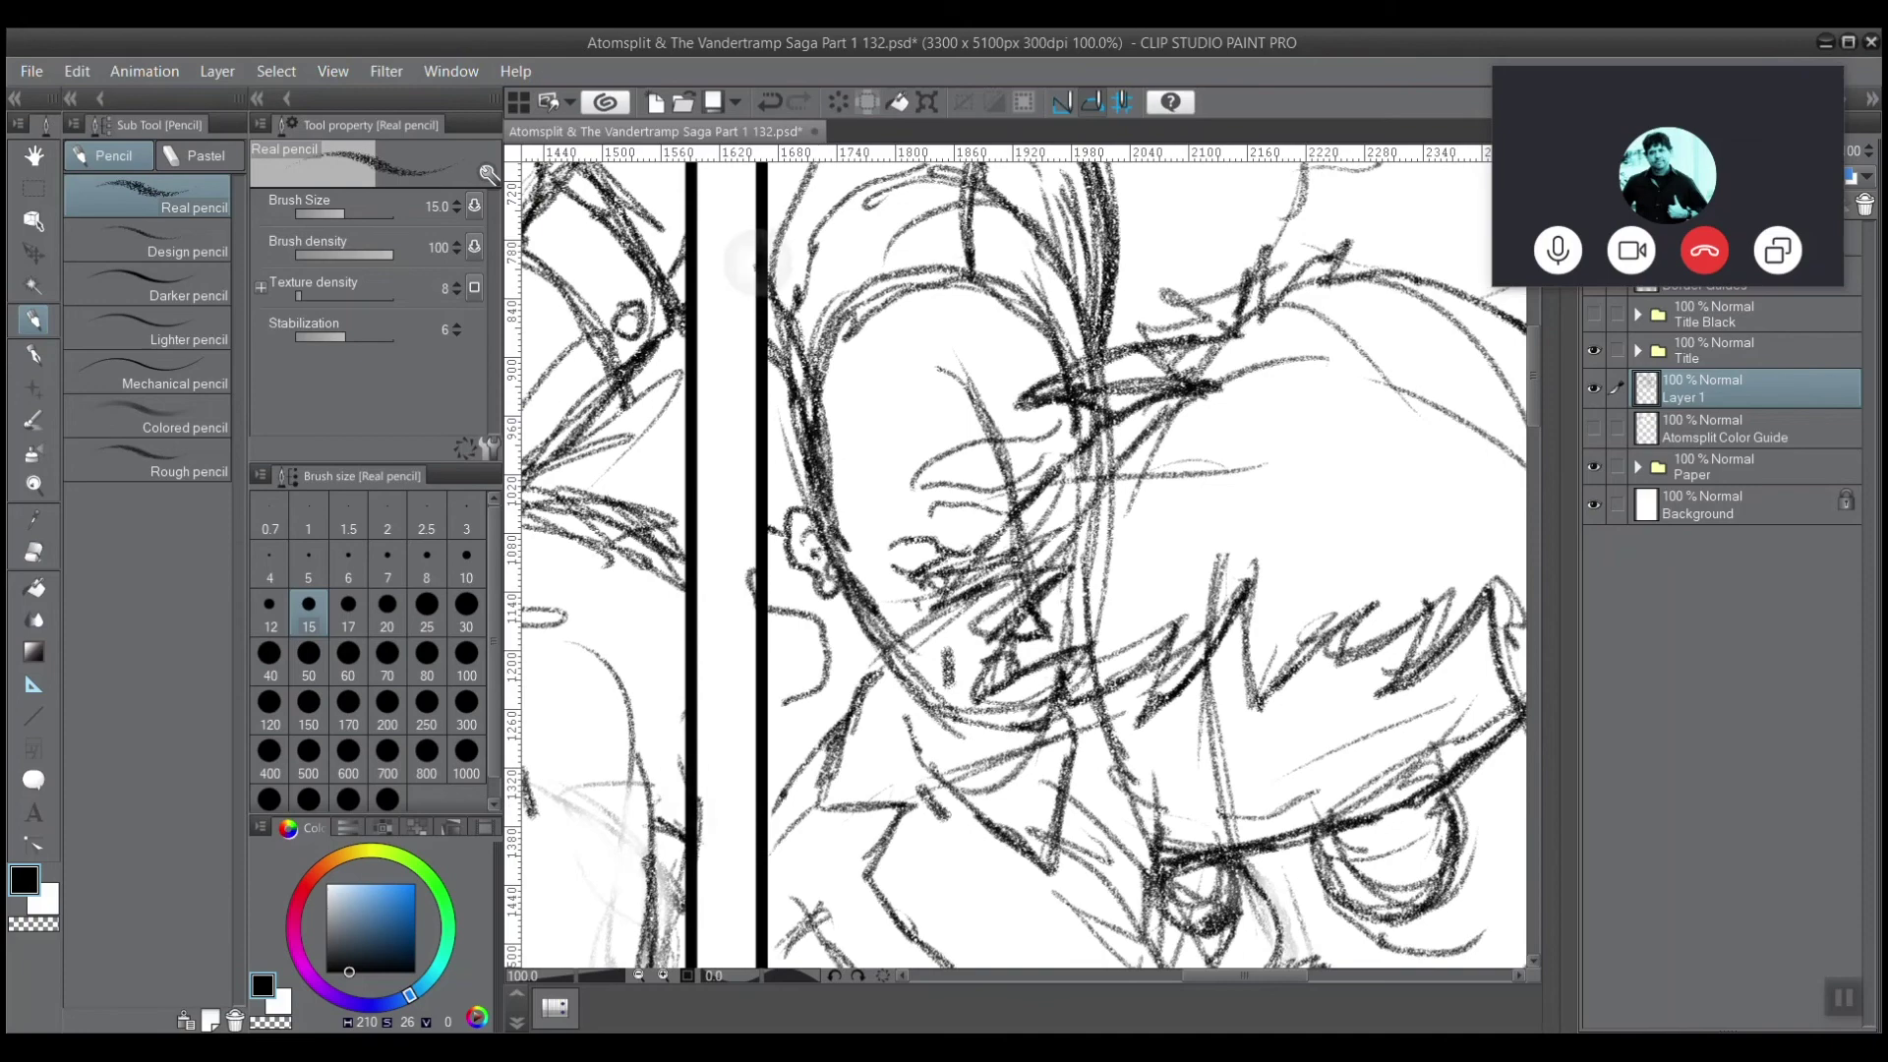
# Draw the near eye with its pupil and eyebrow on the large third-panel face, and strengthen the brow line.
pyautogui.scroll(-4, 815, 555)
pyautogui.scroll(-2, 787, 556)
pyautogui.moveTo(629, 821); pyautogui.dragTo(845, 536)
pyautogui.scroll(3, 710, 547)
pyautogui.scroll(1, 710, 563)
pyautogui.moveTo(710, 564); pyautogui.dragTo(761, 247)
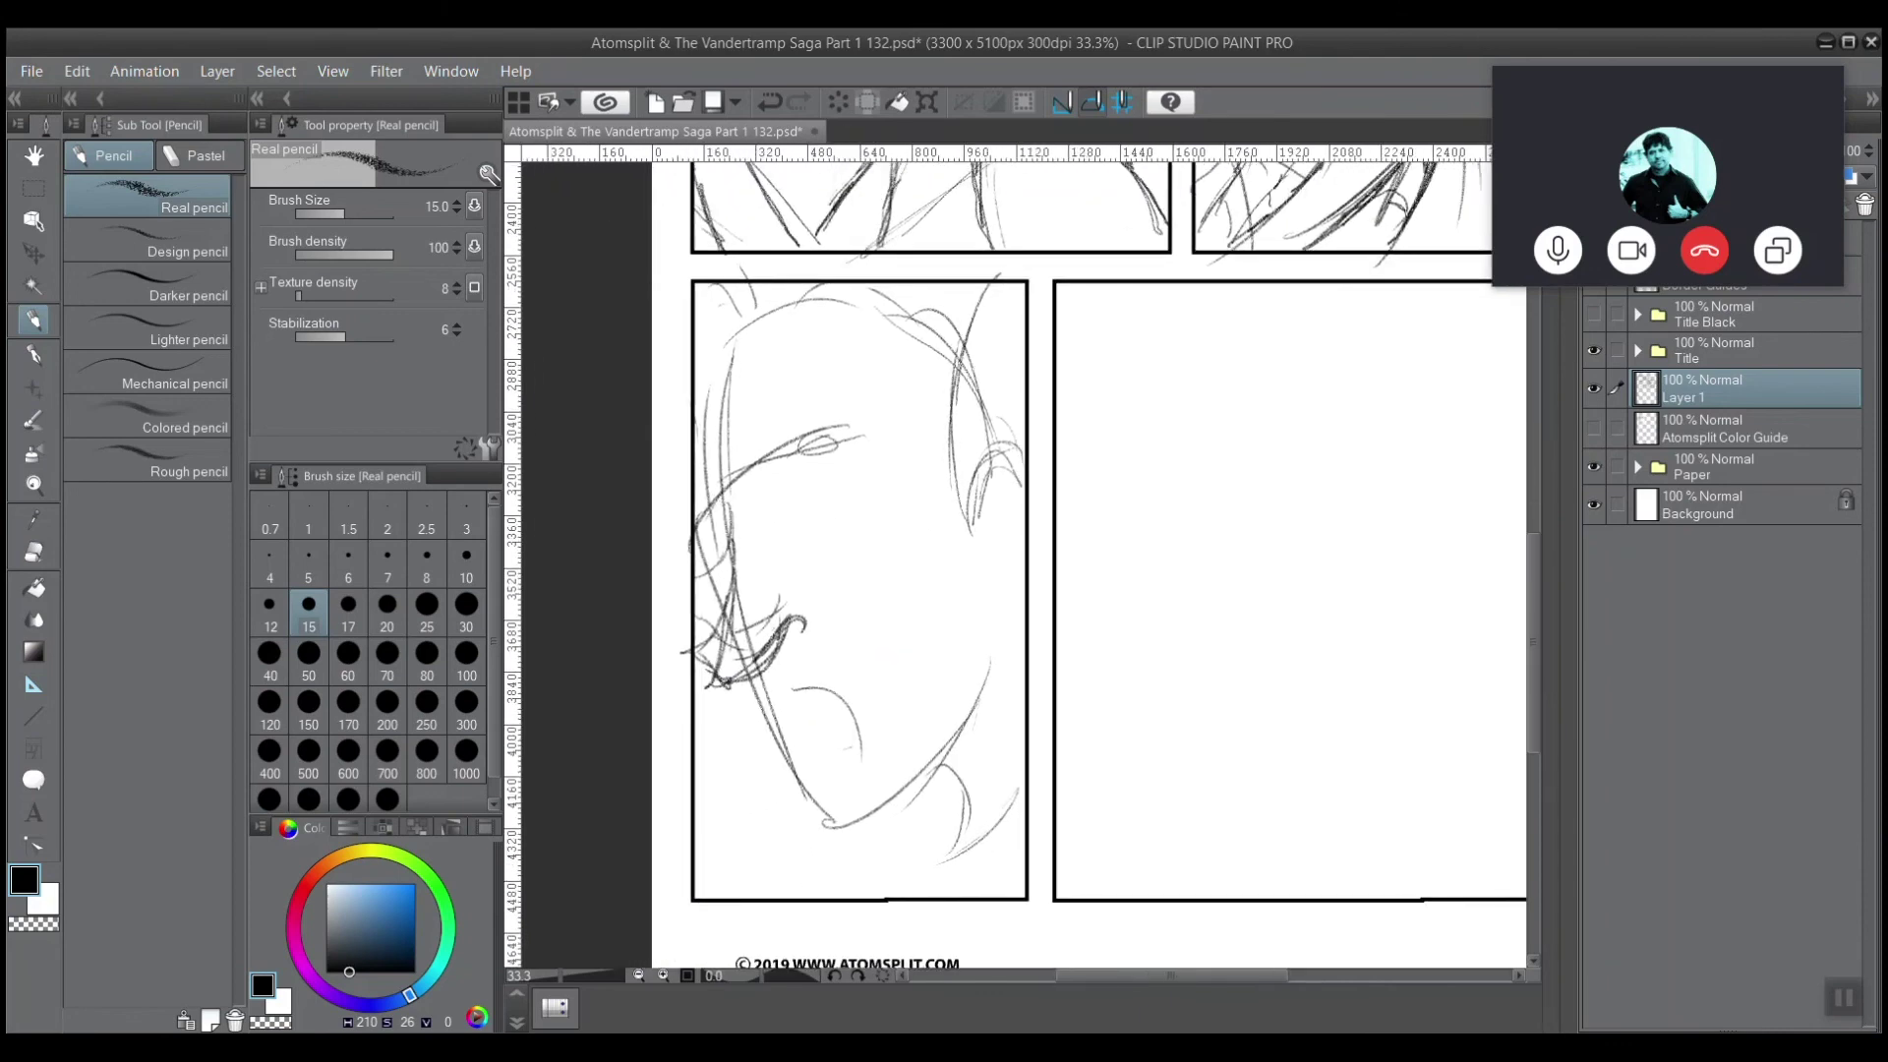
pyautogui.moveTo(811, 444)
pyautogui.mouseDown()
pyautogui.moveTo(863, 439)
pyautogui.moveTo(792, 478)
pyautogui.mouseUp()
pyautogui.moveTo(777, 418)
pyautogui.mouseDown()
pyautogui.moveTo(853, 433)
pyautogui.moveTo(774, 422)
pyautogui.moveTo(826, 405)
pyautogui.moveTo(841, 431)
pyautogui.mouseUp()
pyautogui.moveTo(696, 515)
pyautogui.mouseDown()
pyautogui.moveTo(718, 483)
pyautogui.moveTo(719, 506)
pyautogui.moveTo(699, 452)
pyautogui.moveTo(796, 455)
pyautogui.mouseUp()
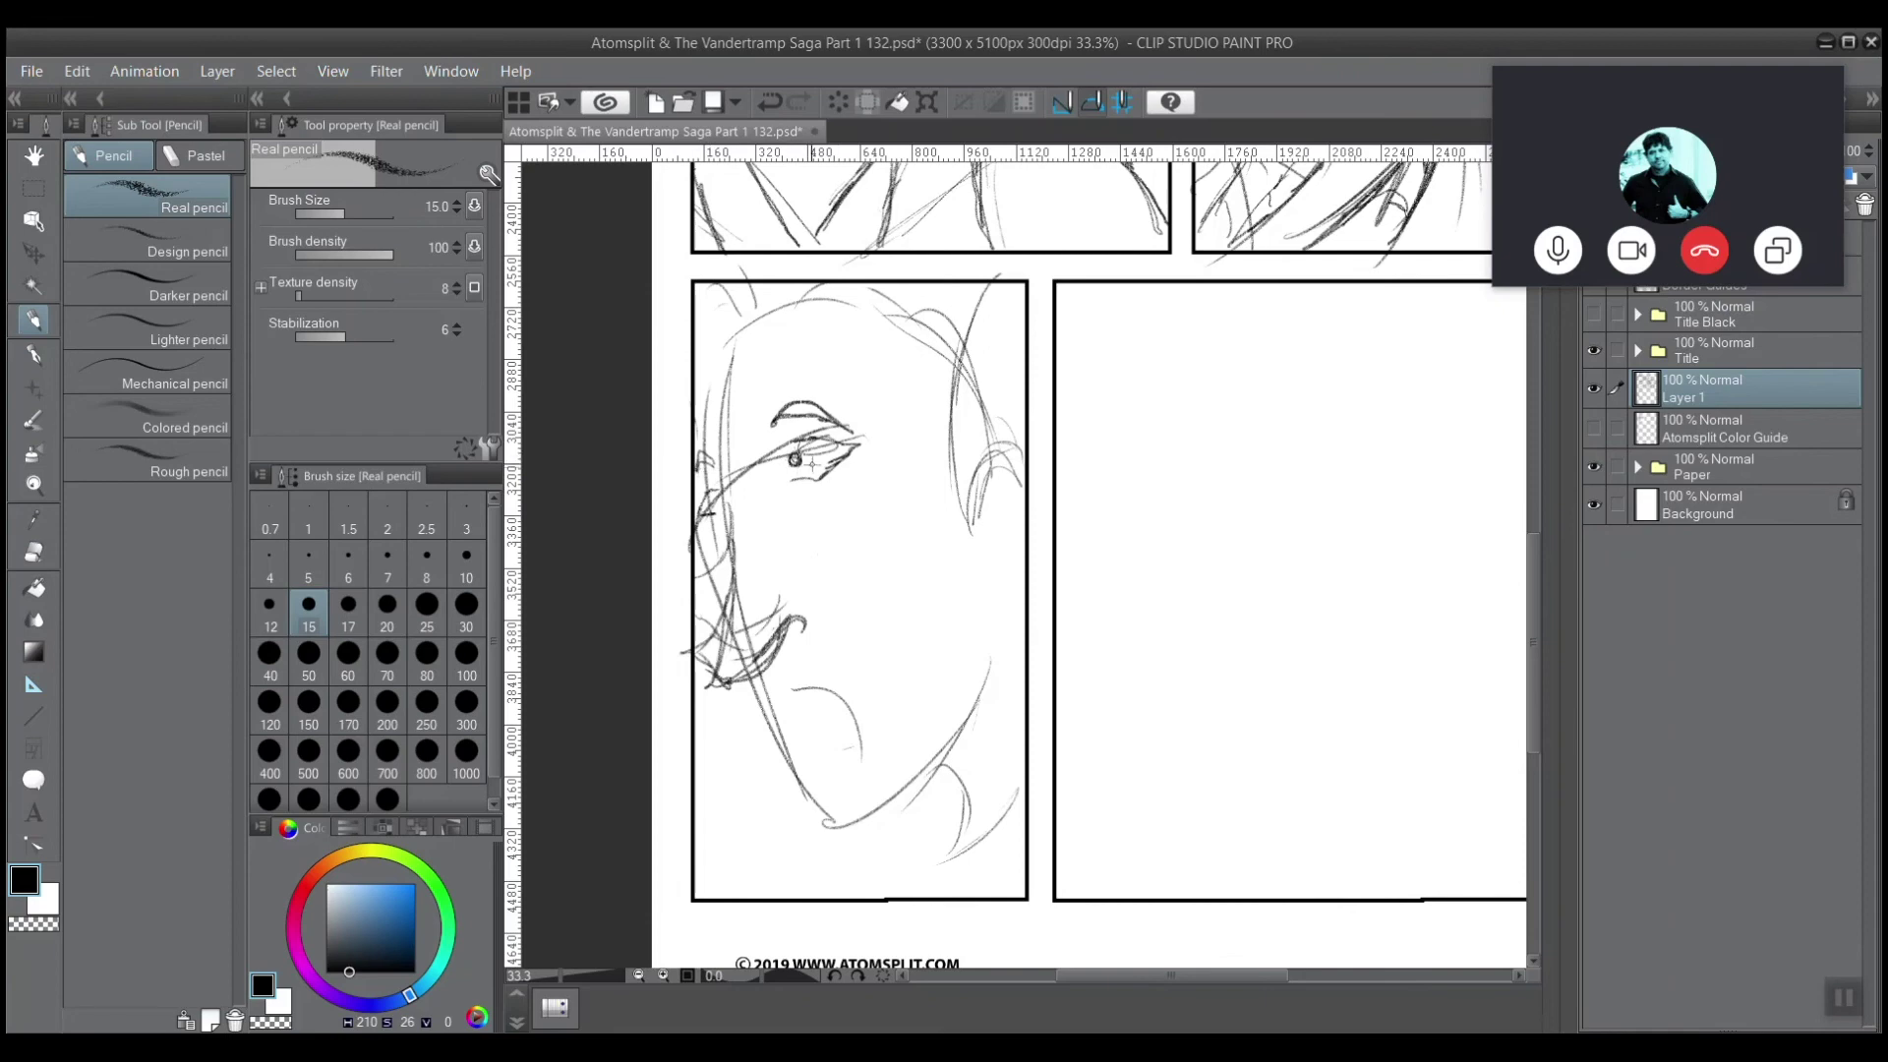
pyautogui.moveTo(787, 482); pyautogui.dragTo(791, 463)
# Draw the outer contour and inner folds of the third-panel man's ear.
pyautogui.moveTo(1028, 447)
pyautogui.mouseDown()
pyautogui.moveTo(995, 452)
pyautogui.moveTo(974, 505)
pyautogui.moveTo(1031, 454)
pyautogui.moveTo(990, 585)
pyautogui.mouseUp()
pyautogui.moveTo(1042, 481); pyautogui.dragTo(1030, 519)
pyautogui.moveTo(1023, 444); pyautogui.dragTo(993, 464)
pyautogui.moveTo(1044, 462); pyautogui.dragTo(1028, 492)
pyautogui.moveTo(1003, 452); pyautogui.dragTo(963, 506)
pyautogui.moveTo(991, 495)
pyautogui.mouseDown()
pyautogui.moveTo(973, 526)
pyautogui.moveTo(1000, 577)
pyautogui.mouseUp()
pyautogui.moveTo(1034, 518)
pyautogui.mouseDown()
pyautogui.moveTo(988, 514)
pyautogui.moveTo(989, 560)
pyautogui.moveTo(990, 518)
pyautogui.mouseUp()
pyautogui.moveTo(1009, 498); pyautogui.dragTo(999, 506)
# Darken the top of the third-panel man's head and shade the hair at his temple down to the ear.
pyautogui.moveTo(930, 317); pyautogui.dragTo(952, 349)
pyautogui.moveTo(889, 293)
pyautogui.mouseDown()
pyautogui.moveTo(939, 344)
pyautogui.moveTo(863, 288)
pyautogui.moveTo(790, 297)
pyautogui.moveTo(828, 285)
pyautogui.moveTo(725, 344)
pyautogui.mouseUp()
pyautogui.moveTo(832, 281)
pyautogui.mouseDown()
pyautogui.moveTo(710, 367)
pyautogui.moveTo(698, 408)
pyautogui.moveTo(792, 293)
pyautogui.moveTo(874, 285)
pyautogui.moveTo(746, 335)
pyautogui.mouseUp()
pyautogui.moveTo(951, 508)
pyautogui.mouseDown()
pyautogui.moveTo(946, 364)
pyautogui.moveTo(983, 293)
pyautogui.moveTo(940, 386)
pyautogui.moveTo(987, 305)
pyautogui.moveTo(952, 469)
pyautogui.moveTo(968, 508)
pyautogui.moveTo(978, 319)
pyautogui.moveTo(971, 496)
pyautogui.mouseUp()
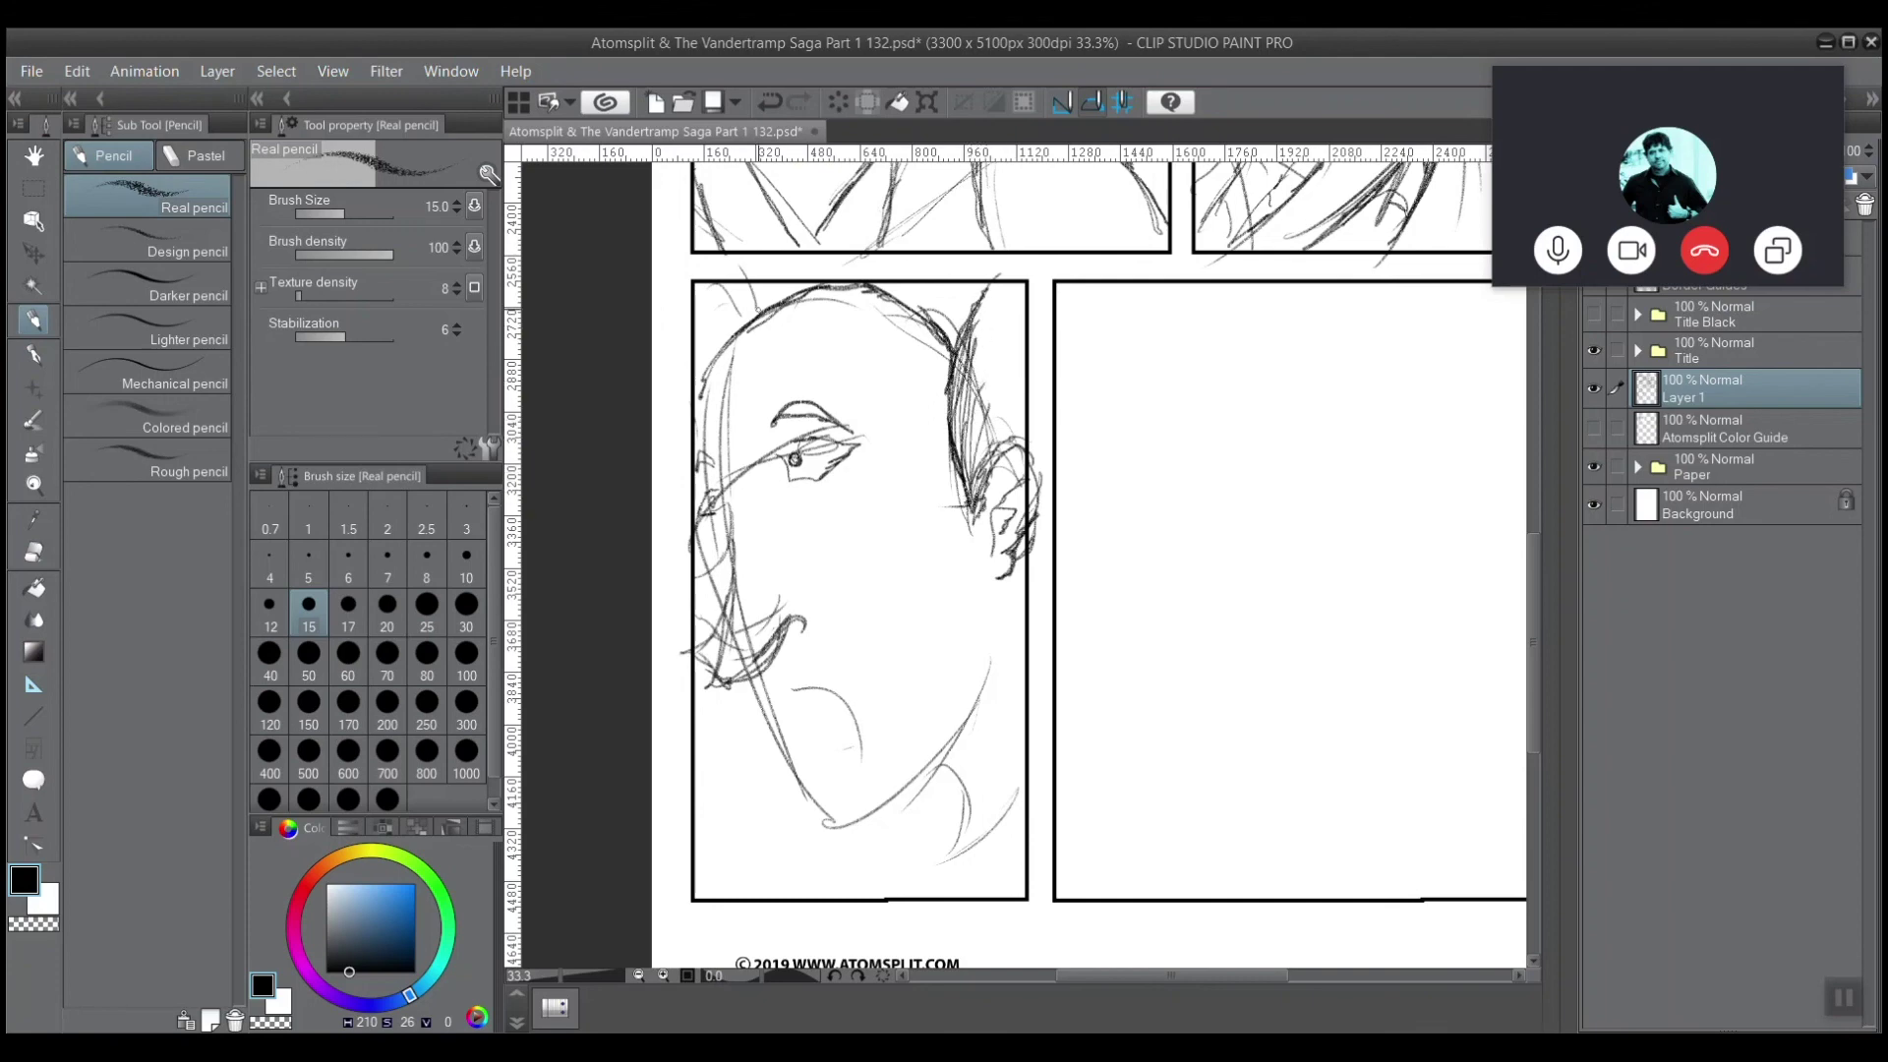
pyautogui.moveTo(757, 315); pyautogui.dragTo(713, 276)
# Firm up the third-panel man's jaw and chin, outline his open mouth with the tongue, and darken his nose.
pyautogui.moveTo(979, 695)
pyautogui.mouseDown()
pyautogui.moveTo(998, 688)
pyautogui.moveTo(944, 776)
pyautogui.moveTo(816, 818)
pyautogui.moveTo(794, 782)
pyautogui.mouseUp()
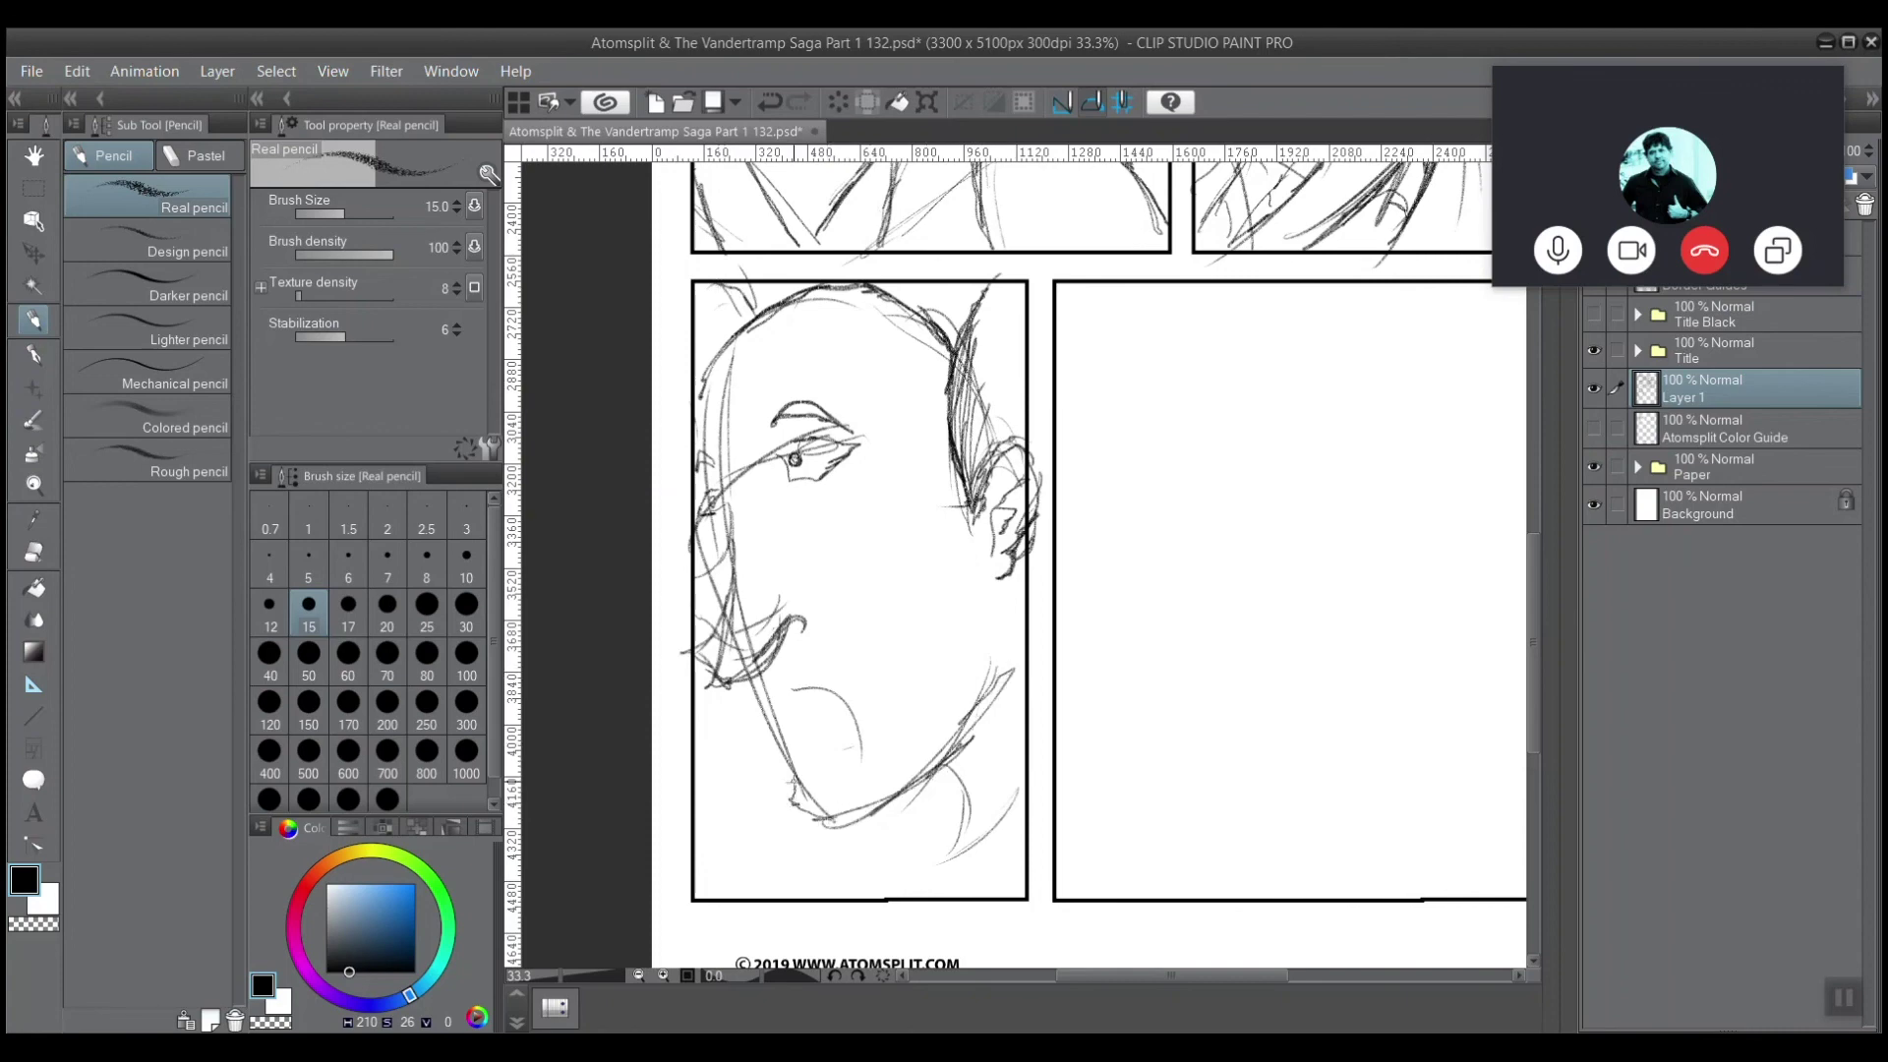
pyautogui.moveTo(752, 669); pyautogui.dragTo(797, 798)
pyautogui.moveTo(808, 700)
pyautogui.mouseDown()
pyautogui.moveTo(877, 757)
pyautogui.moveTo(812, 773)
pyautogui.moveTo(801, 700)
pyautogui.mouseUp()
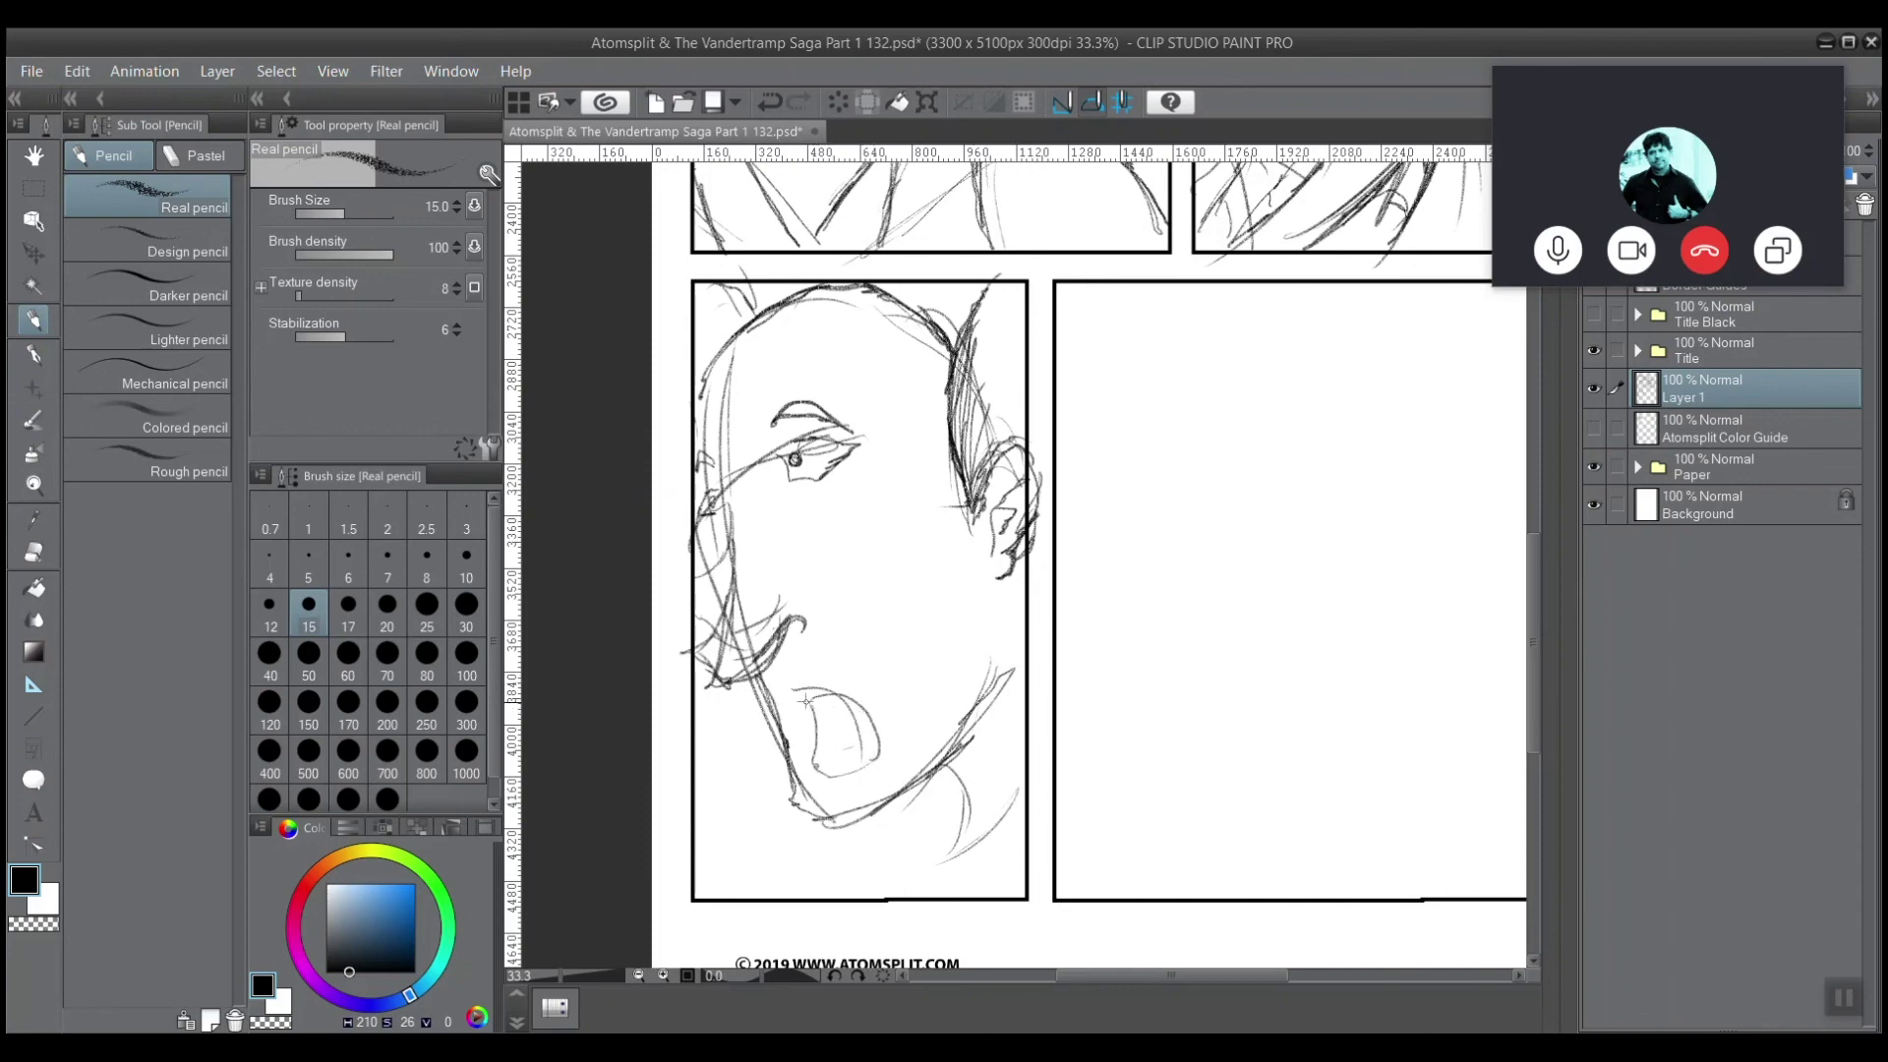
pyautogui.moveTo(810, 765)
pyautogui.mouseDown()
pyautogui.moveTo(855, 718)
pyautogui.moveTo(871, 739)
pyautogui.mouseUp()
pyautogui.moveTo(787, 627)
pyautogui.mouseDown()
pyautogui.moveTo(711, 684)
pyautogui.moveTo(733, 593)
pyautogui.moveTo(711, 494)
pyautogui.moveTo(710, 646)
pyautogui.mouseUp()
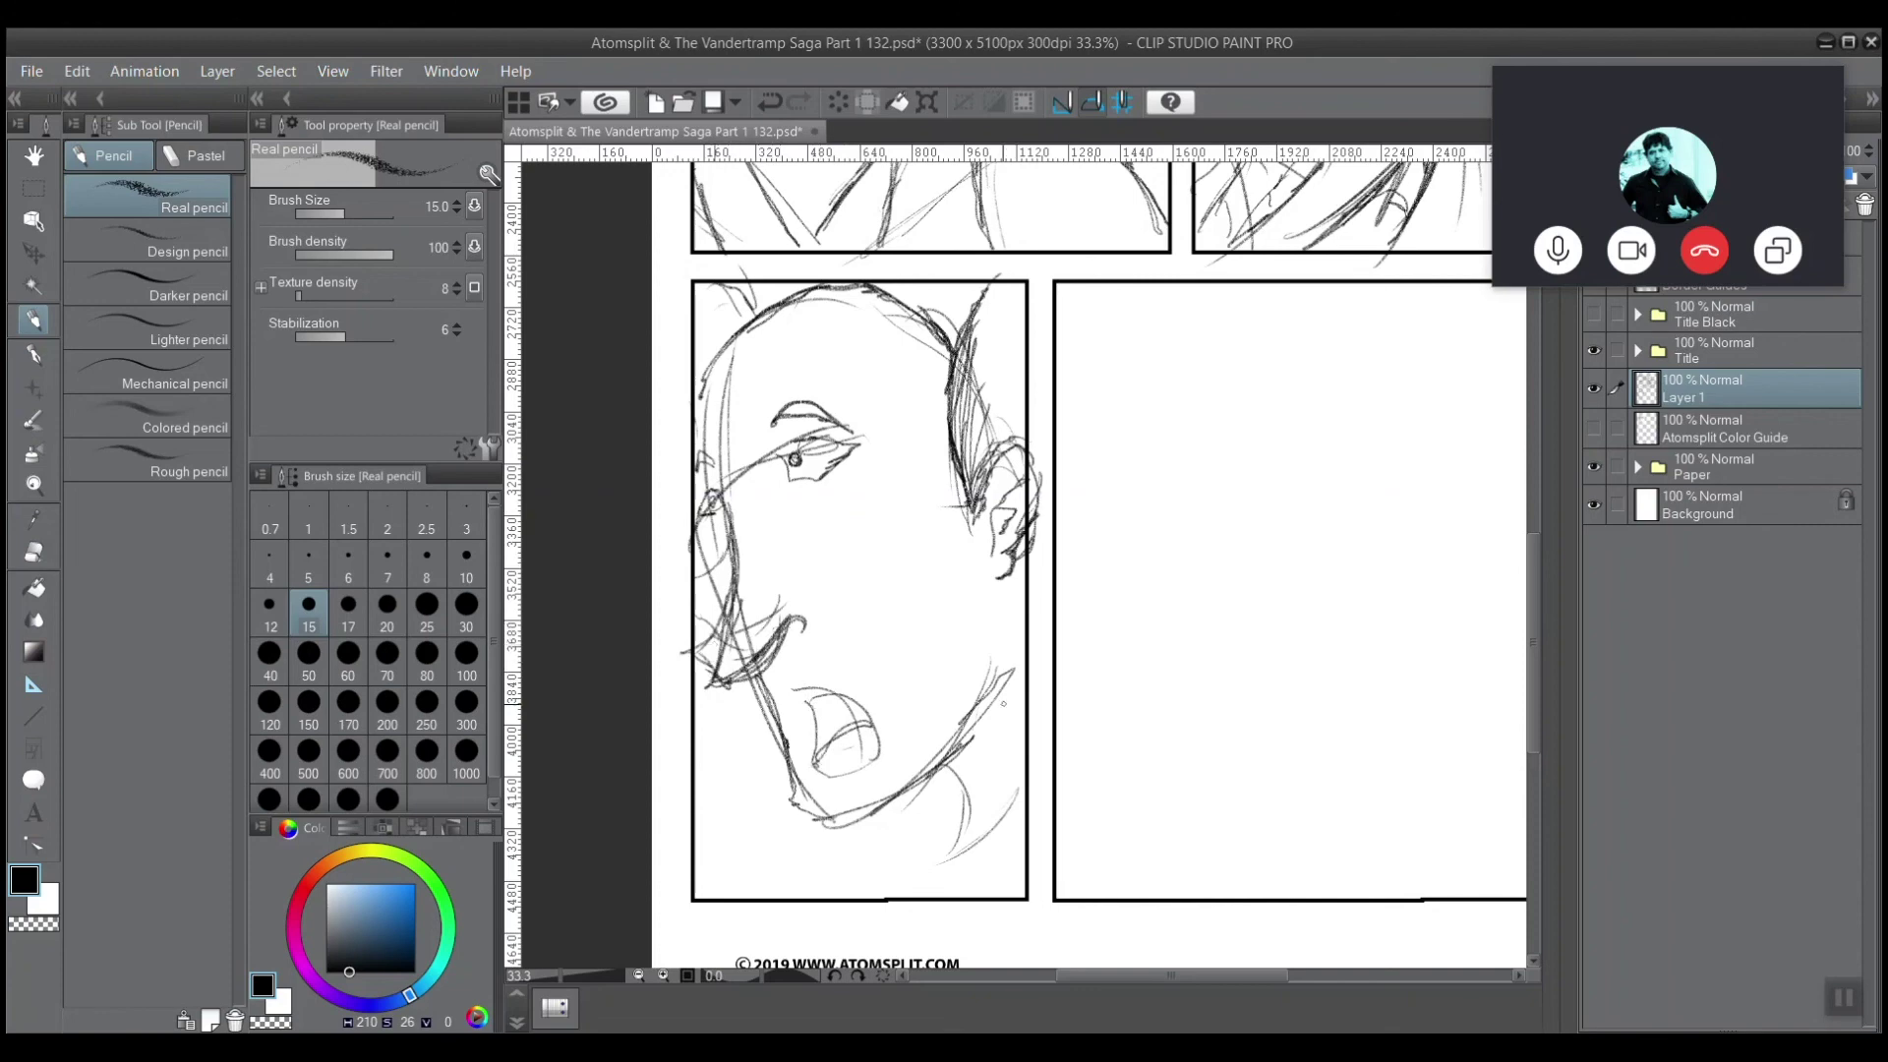
# Sketch the third-panel man's collar flap and the diagonal collar lines below his chin.
pyautogui.moveTo(1023, 799); pyautogui.dragTo(956, 866)
pyautogui.moveTo(955, 866)
pyautogui.mouseDown()
pyautogui.moveTo(958, 807)
pyautogui.moveTo(799, 894)
pyautogui.mouseUp()
pyautogui.moveTo(939, 792); pyautogui.dragTo(823, 889)
pyautogui.moveTo(887, 829)
pyautogui.mouseDown()
pyautogui.moveTo(835, 877)
pyautogui.moveTo(769, 887)
pyautogui.mouseUp()
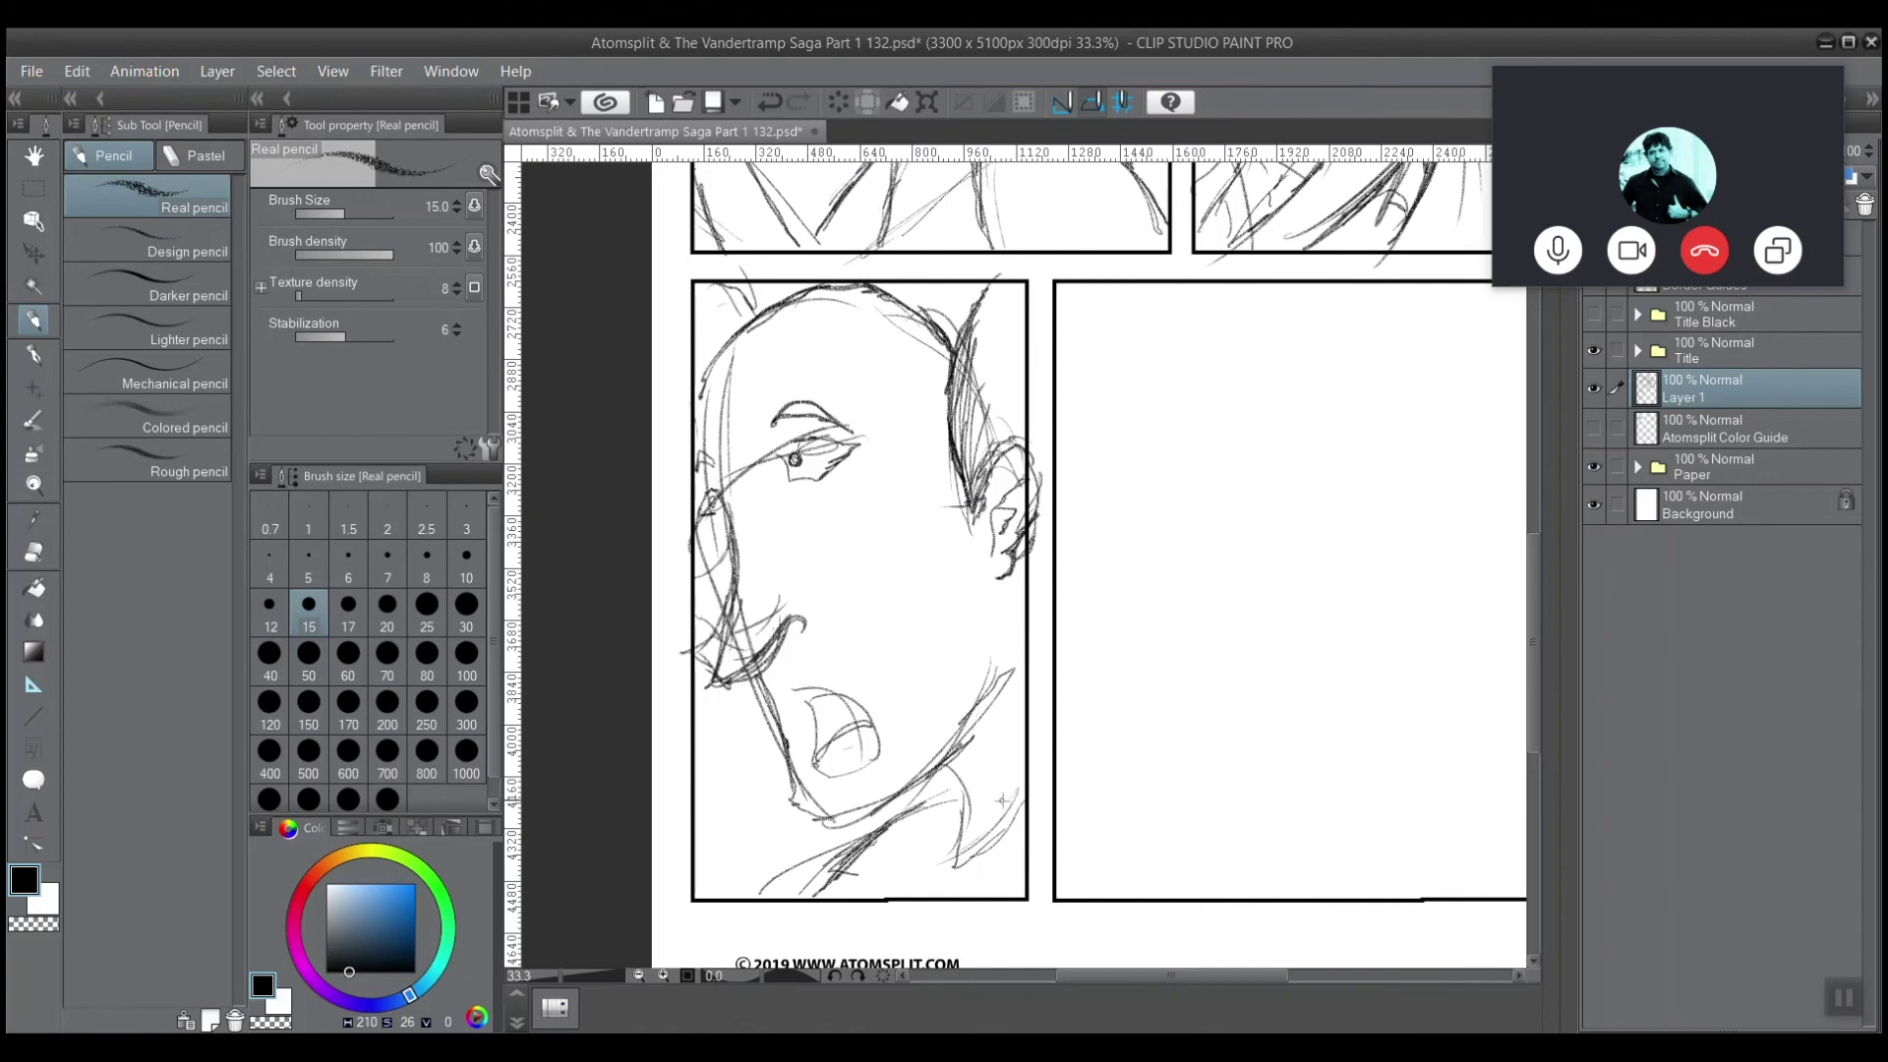
pyautogui.moveTo(1030, 815)
pyautogui.mouseDown()
pyautogui.moveTo(954, 868)
pyautogui.moveTo(944, 786)
pyautogui.moveTo(987, 821)
pyautogui.mouseUp()
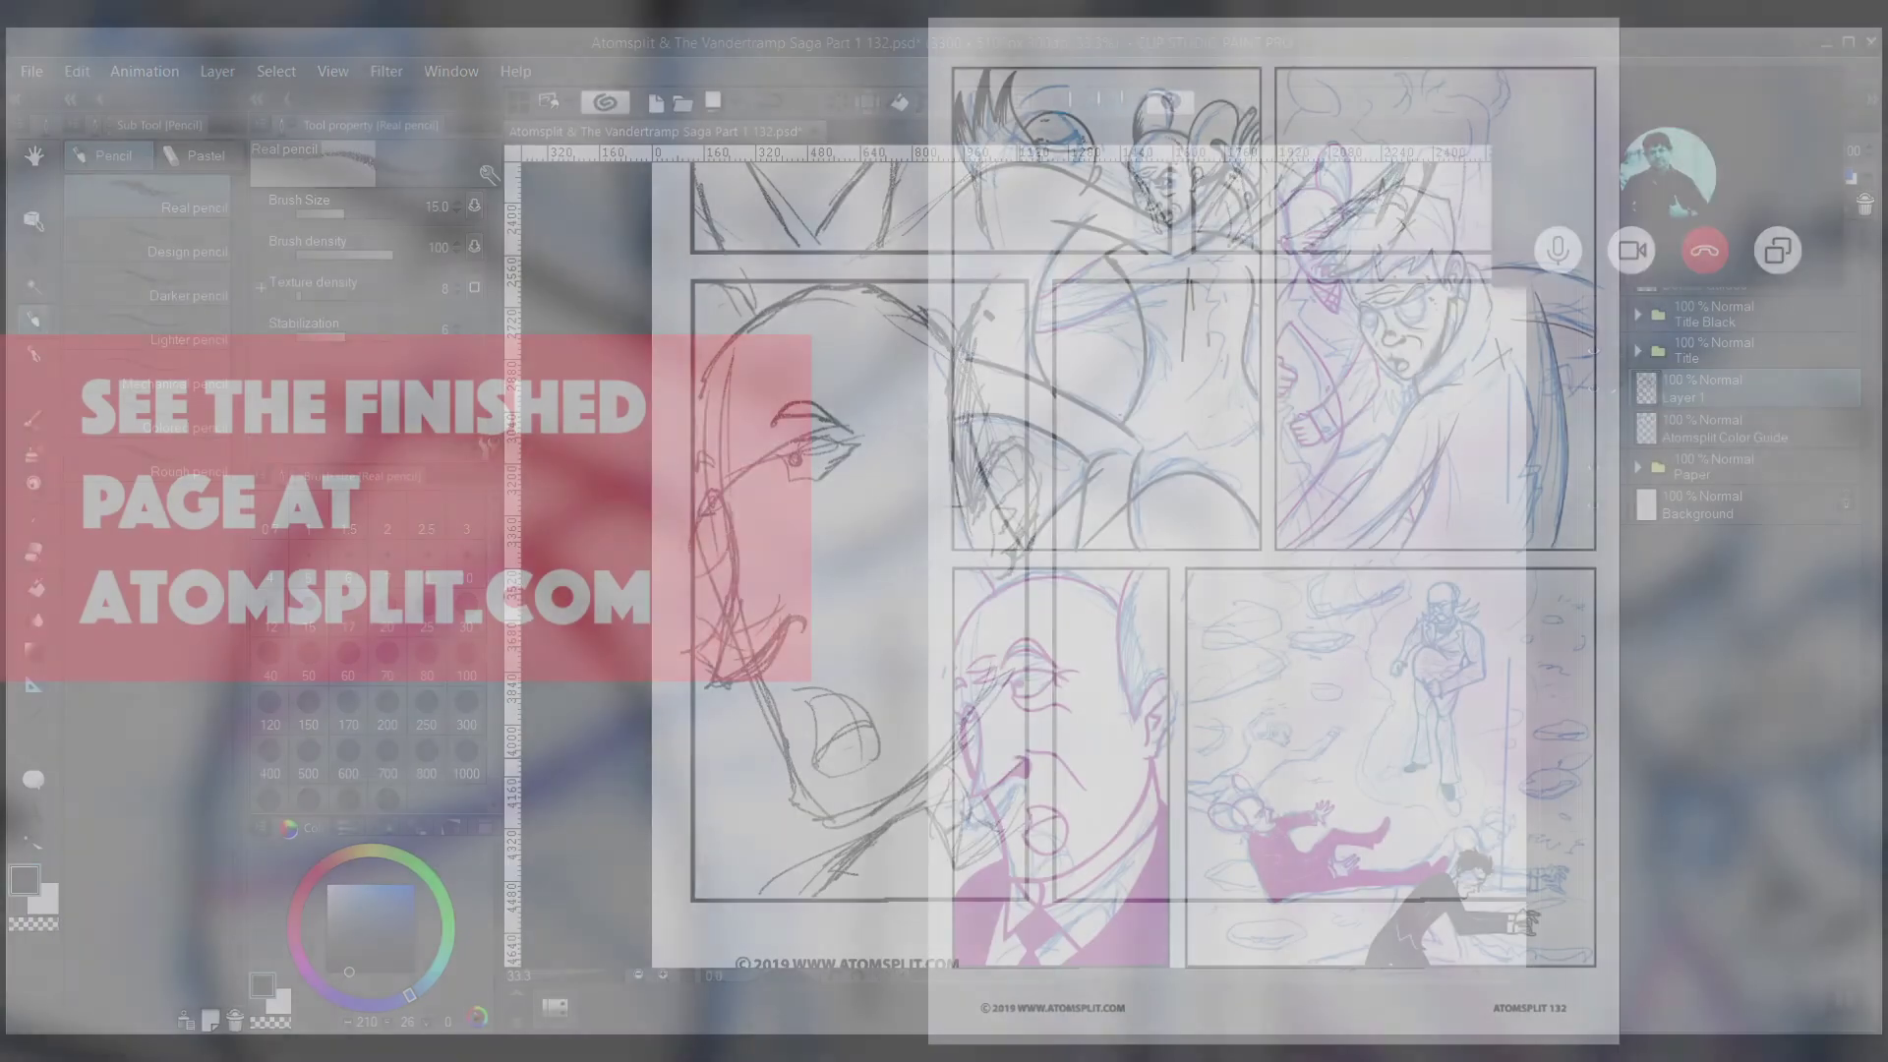